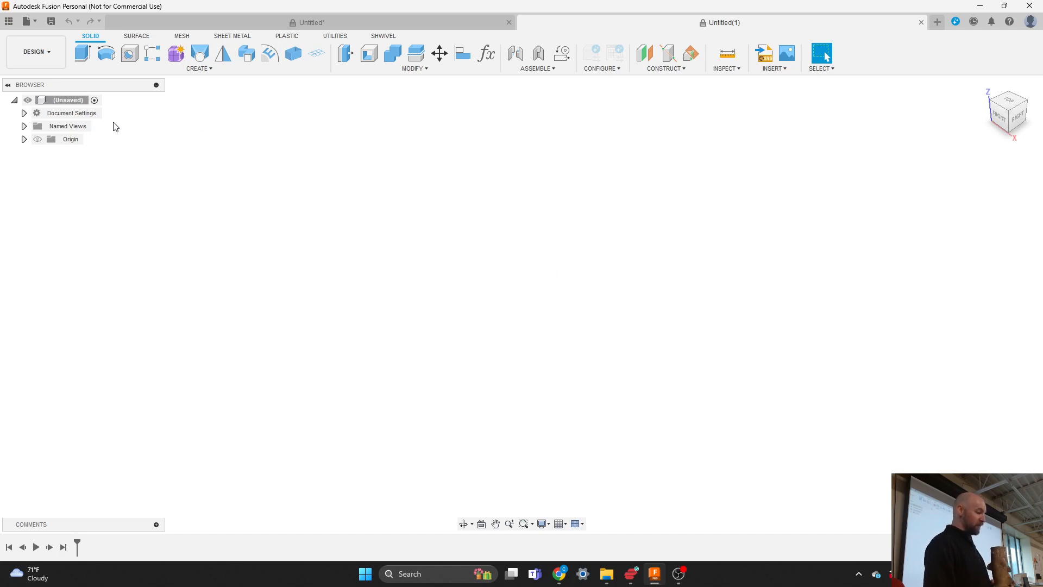
Start a sketch on the horizontal XY plane and move the sketch palette away from the window edge.
{"action": "left_click", "coordinate": [208, 69]}
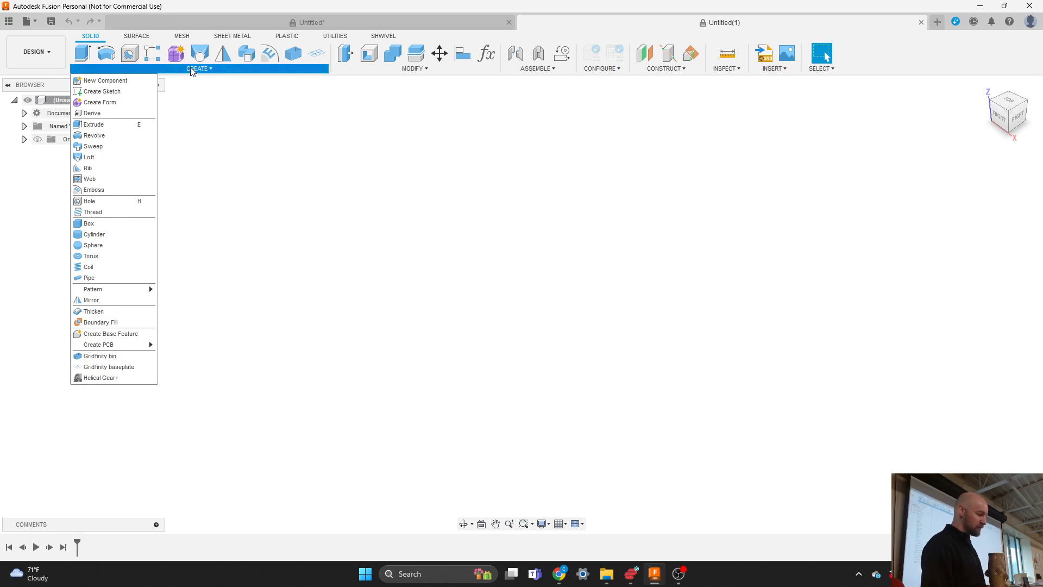
{"action": "left_click", "coordinate": [128, 91]}
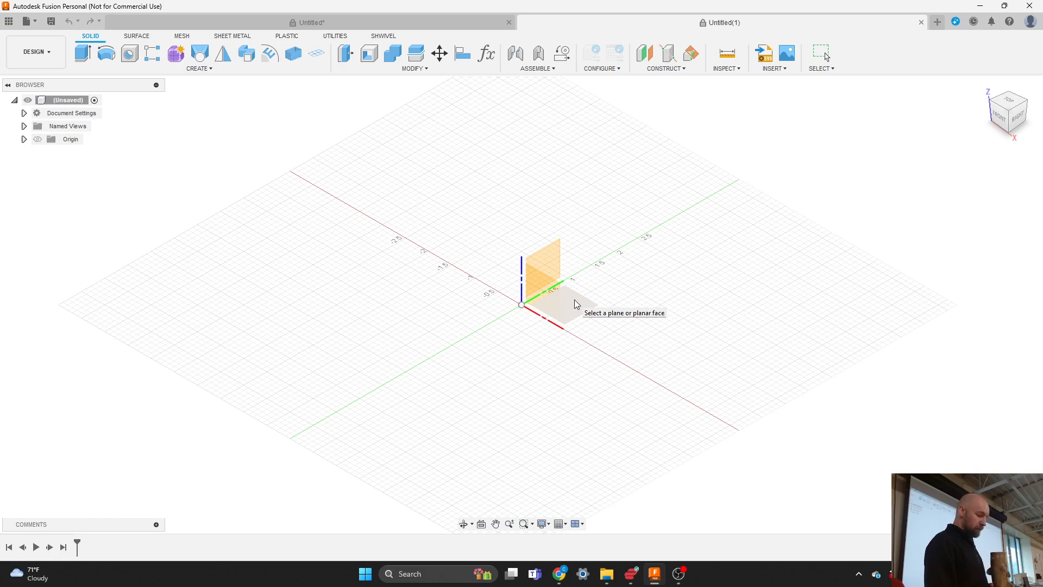
{"action": "left_click", "coordinate": [576, 305]}
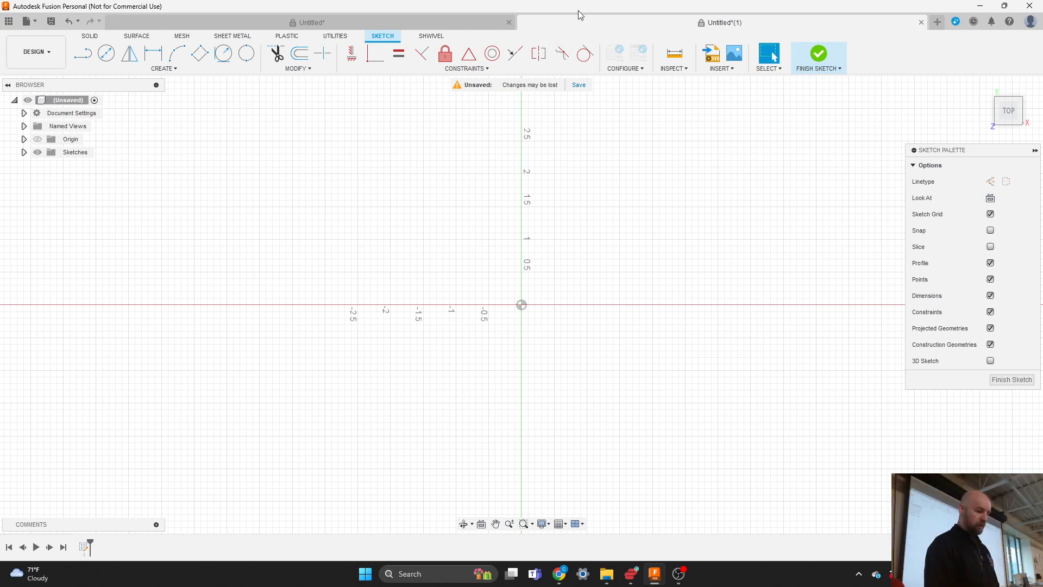
{"action": "left_click_drag", "start_coordinate": [983, 151], "coordinate": [911, 178]}
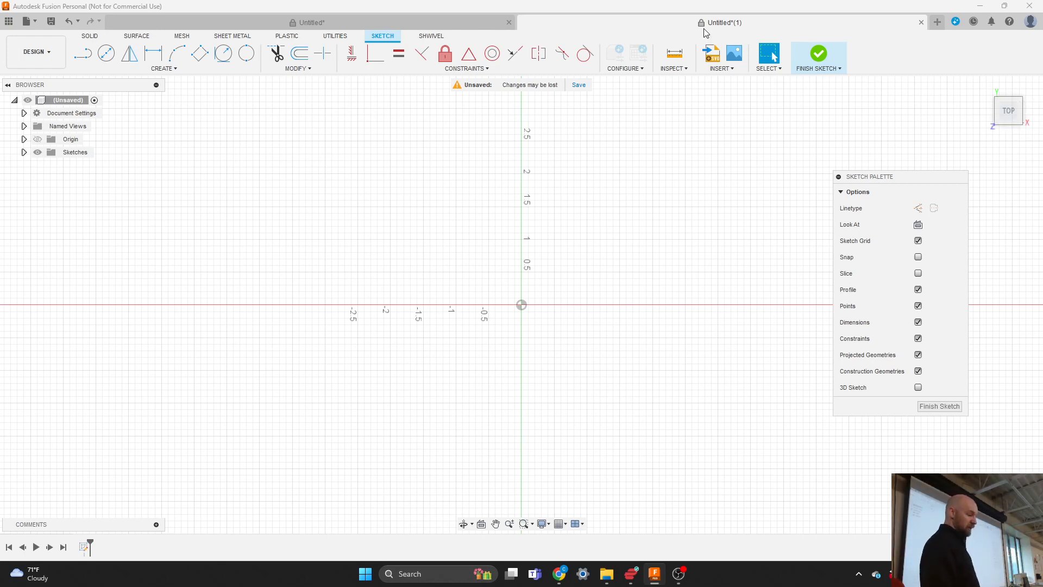
Draw a 6 x 6 in center rectangle centered on the sketch origin.
{"action": "left_click", "coordinate": [166, 72]}
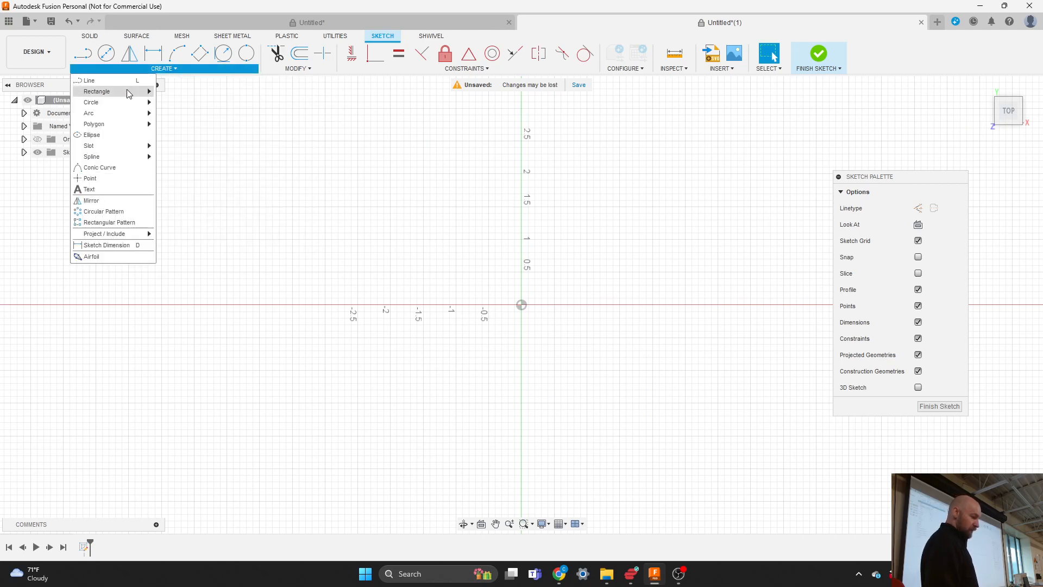
{"action": "mouse_move", "coordinate": [127, 91]}
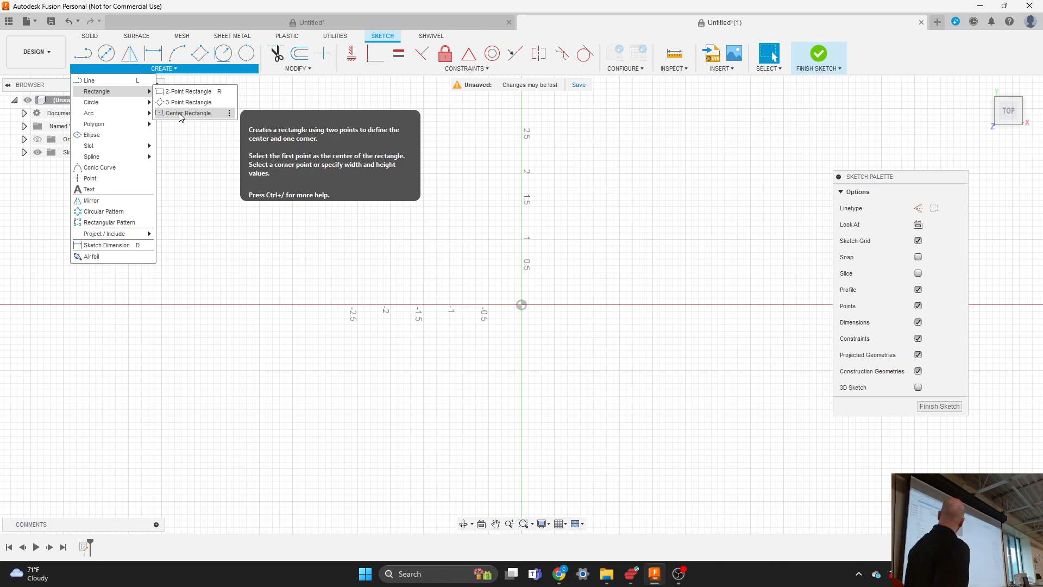
{"action": "left_click", "coordinate": [212, 114]}
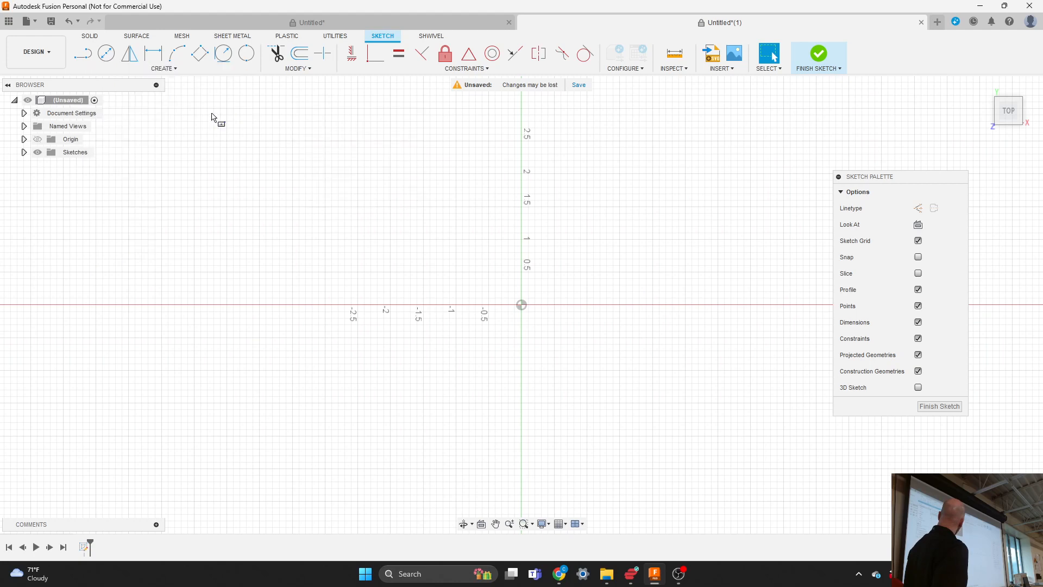
{"action": "left_click", "coordinate": [525, 306]}
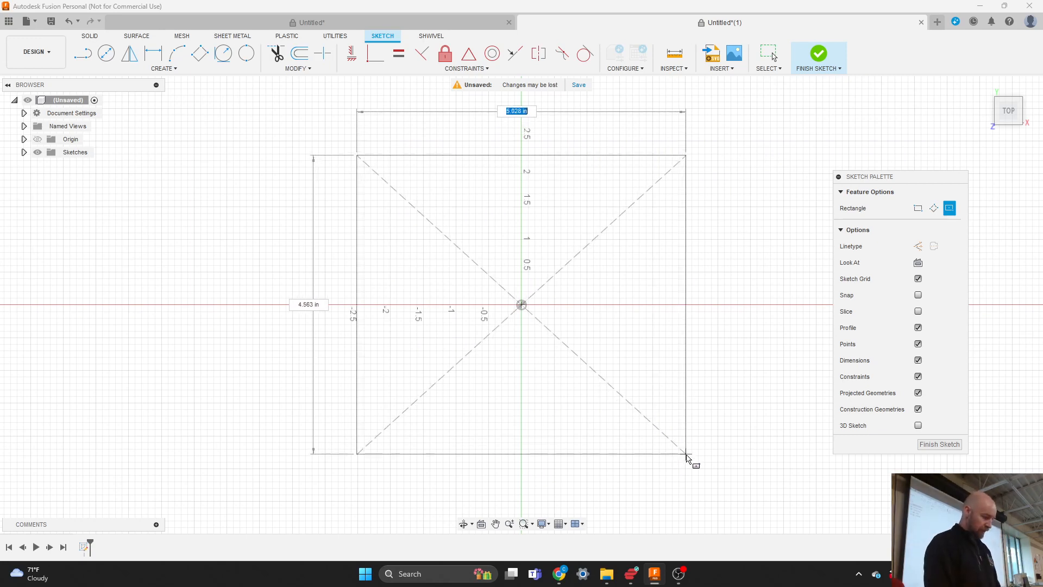
{"action": "type", "text": "6"}
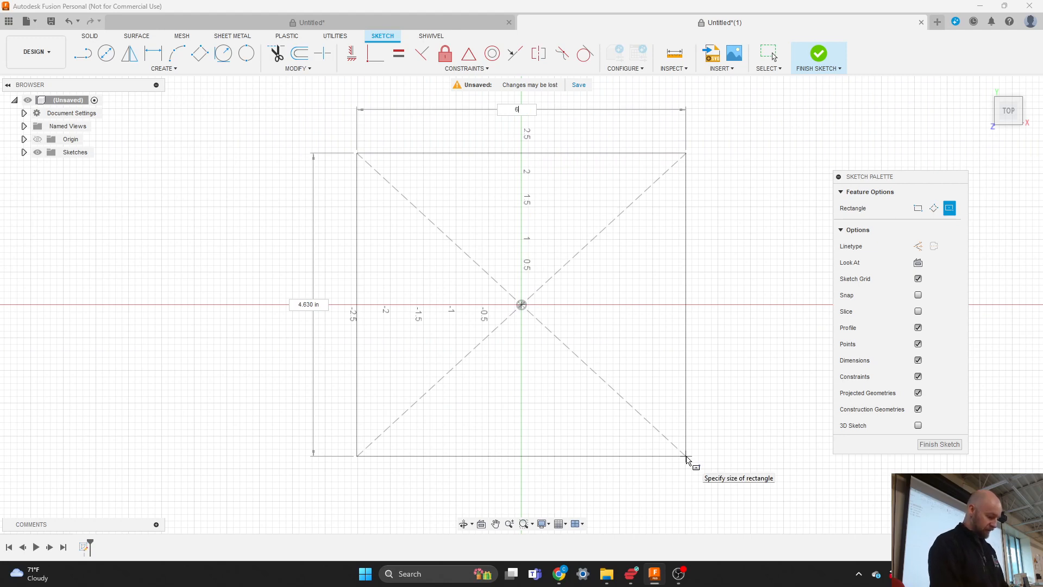
{"action": "key", "text": "Tab"}
{"action": "type", "text": "6"}
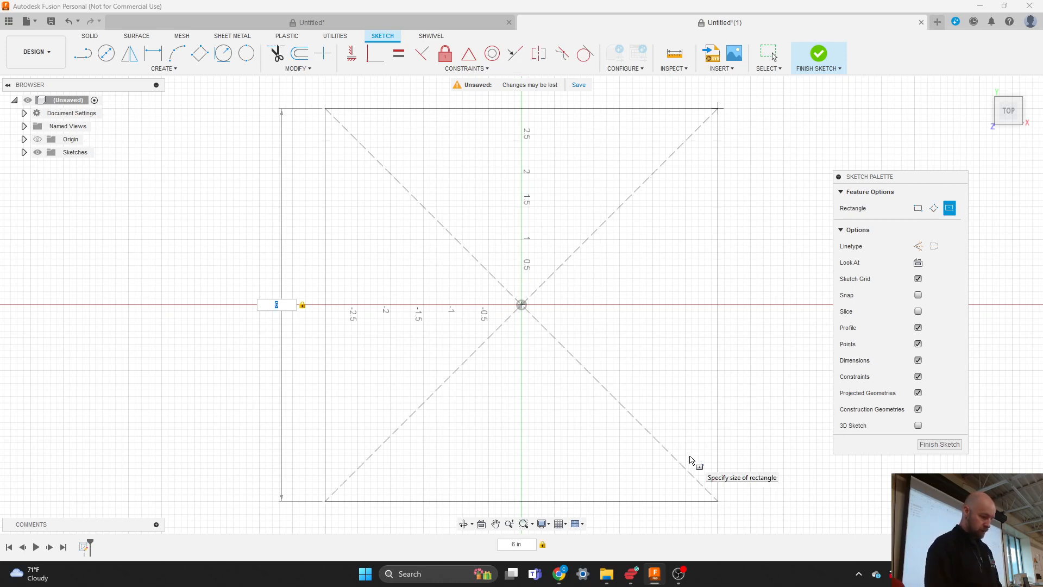
{"action": "key", "text": "Return"}
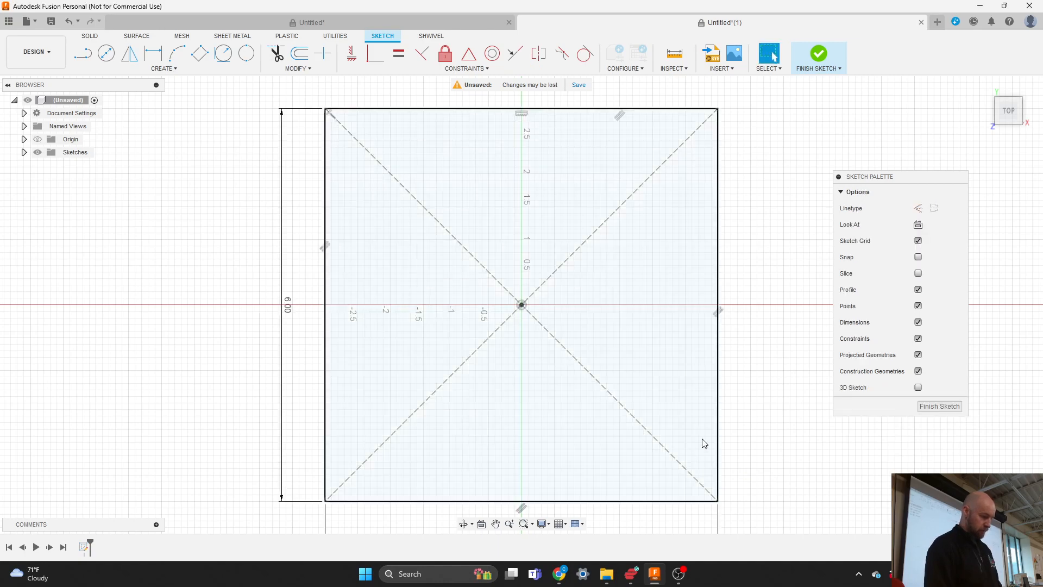
Review the unit types available in the document settings, leaving the units in inches.
{"action": "scroll", "coordinate": [701, 443], "scroll_direction": "down", "scroll_amount": 2}
{"action": "scroll", "coordinate": [612, 301], "scroll_direction": "down", "scroll_amount": 2}
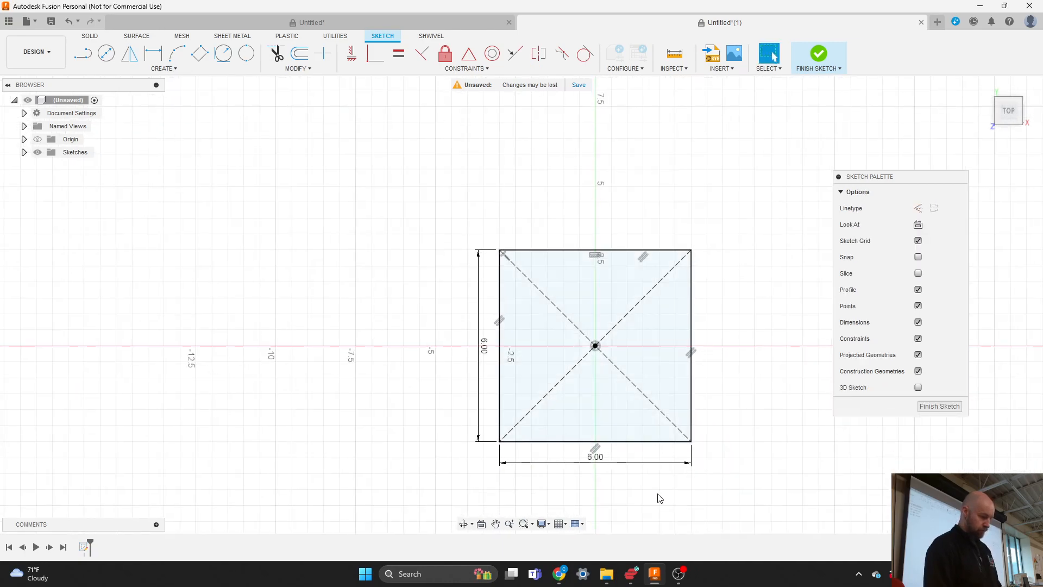
{"action": "scroll", "coordinate": [659, 496], "scroll_direction": "up", "scroll_amount": 3}
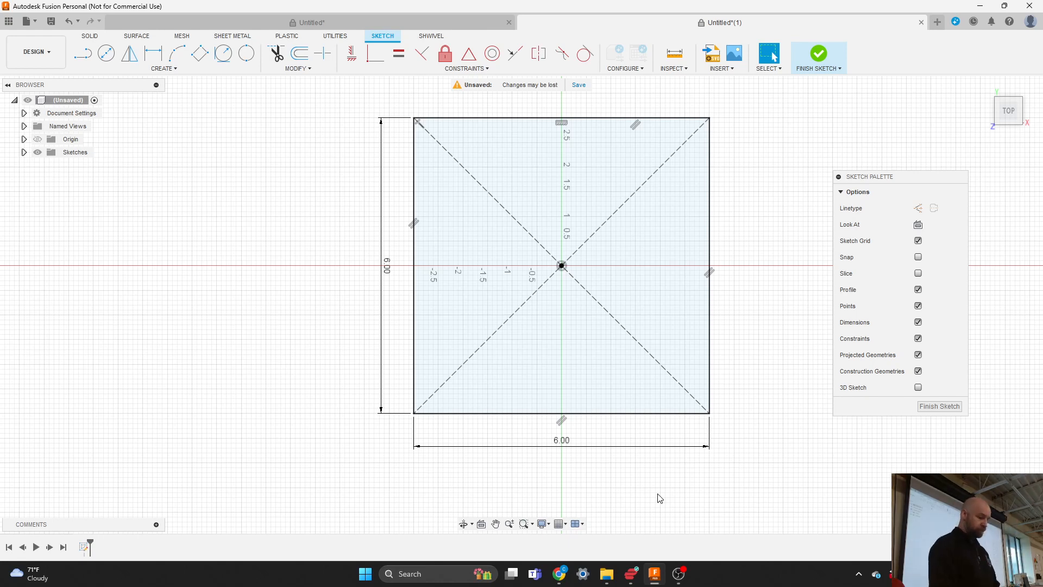
{"action": "scroll", "coordinate": [767, 450], "scroll_direction": "down", "scroll_amount": 1}
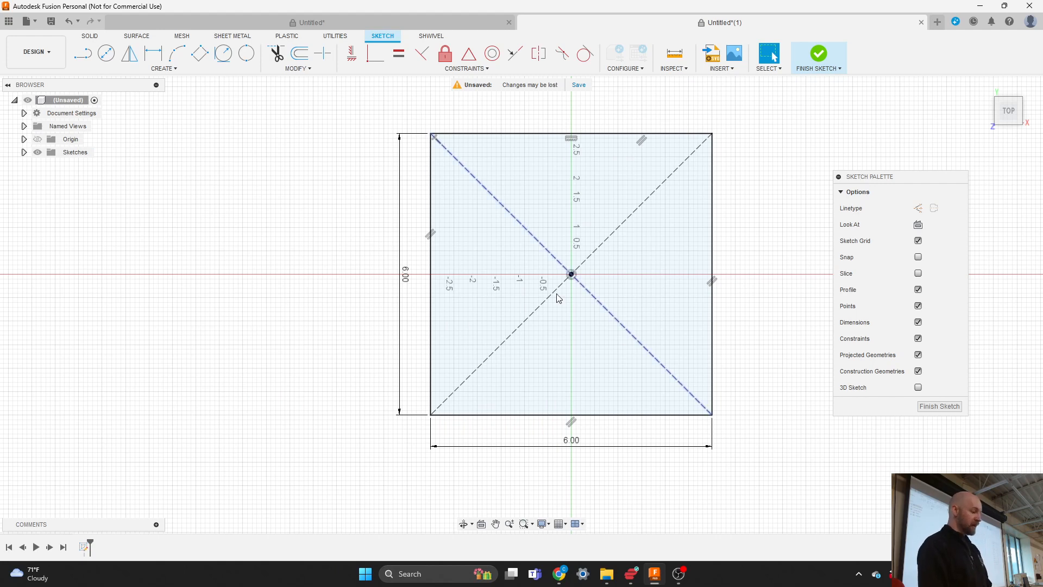
{"action": "left_click", "coordinate": [24, 113]}
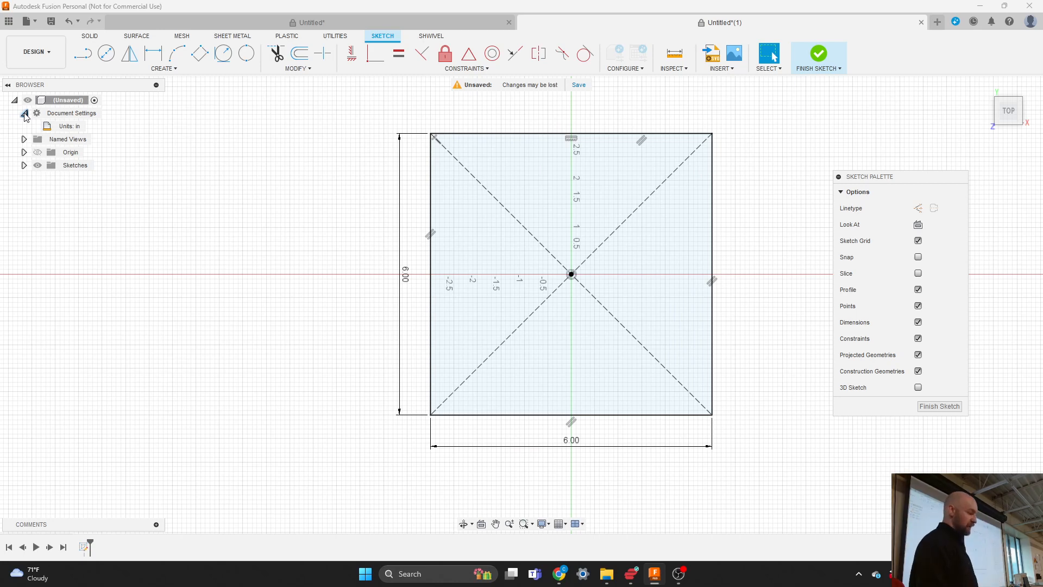
{"action": "mouse_move", "coordinate": [69, 127]}
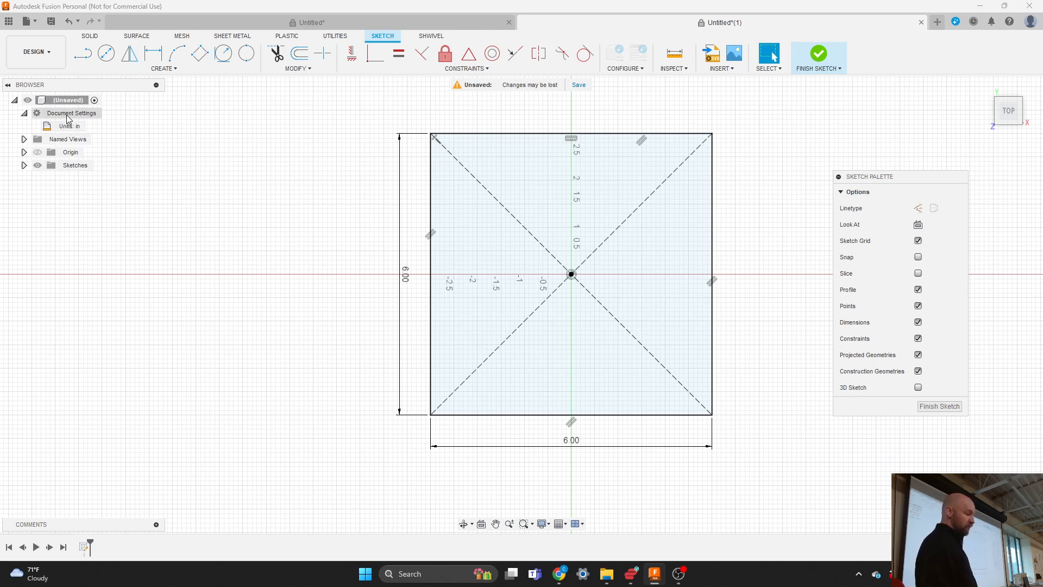
{"action": "left_click", "coordinate": [92, 126]}
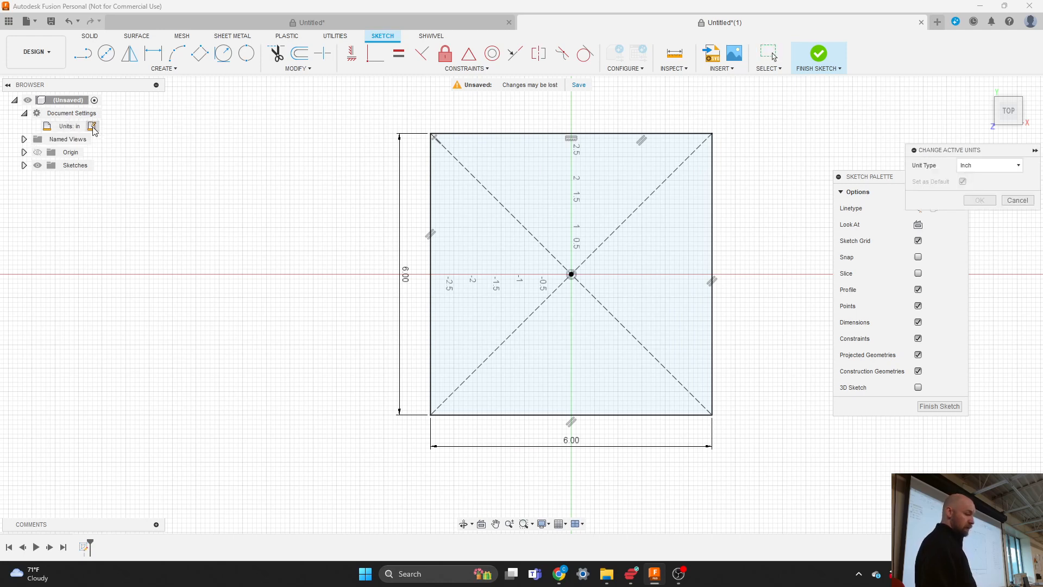
{"action": "mouse_move", "coordinate": [936, 154]}
{"action": "left_mouse_down"}
{"action": "mouse_move", "coordinate": [603, 181]}
{"action": "mouse_move", "coordinate": [393, 136]}
{"action": "mouse_move", "coordinate": [263, 180]}
{"action": "left_mouse_up"}
{"action": "left_click", "coordinate": [295, 193]}
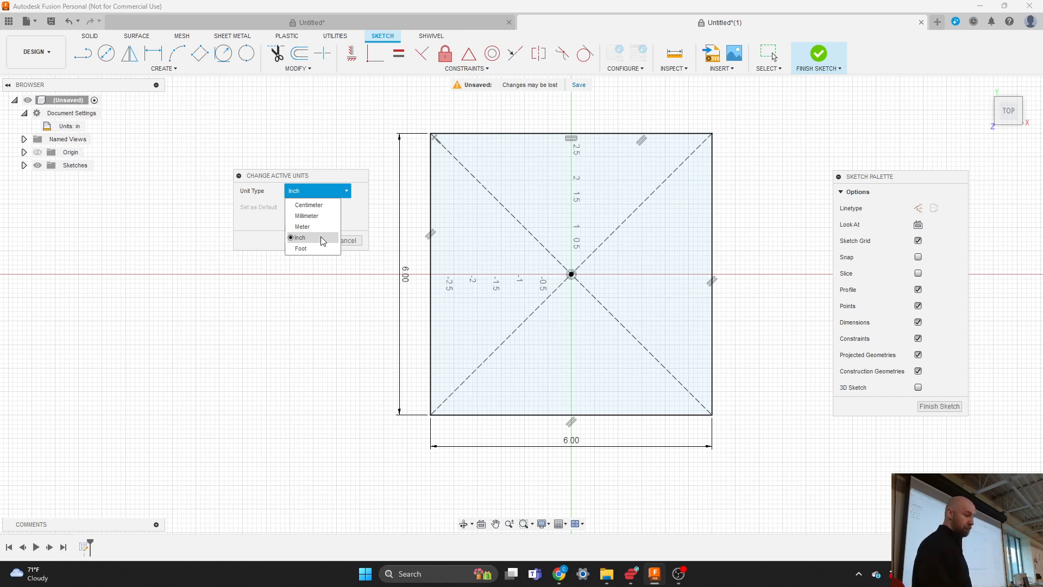
{"action": "left_click", "coordinate": [260, 223]}
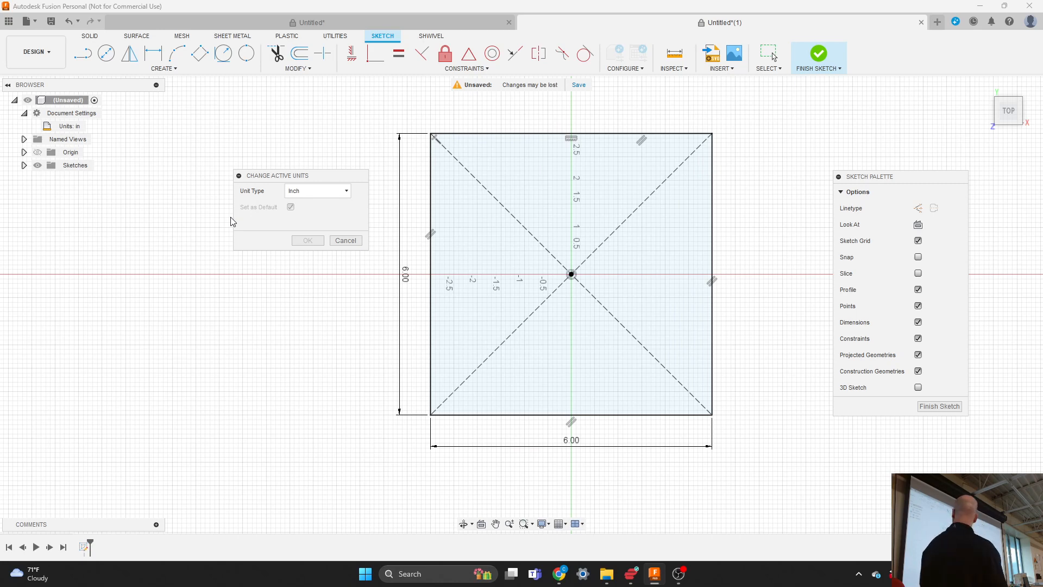
Draw a 6 x 6 in two-point rectangle beside the centered square, with its upper edge level with the square's.
{"action": "left_click", "coordinate": [148, 70]}
{"action": "mouse_move", "coordinate": [136, 97]}
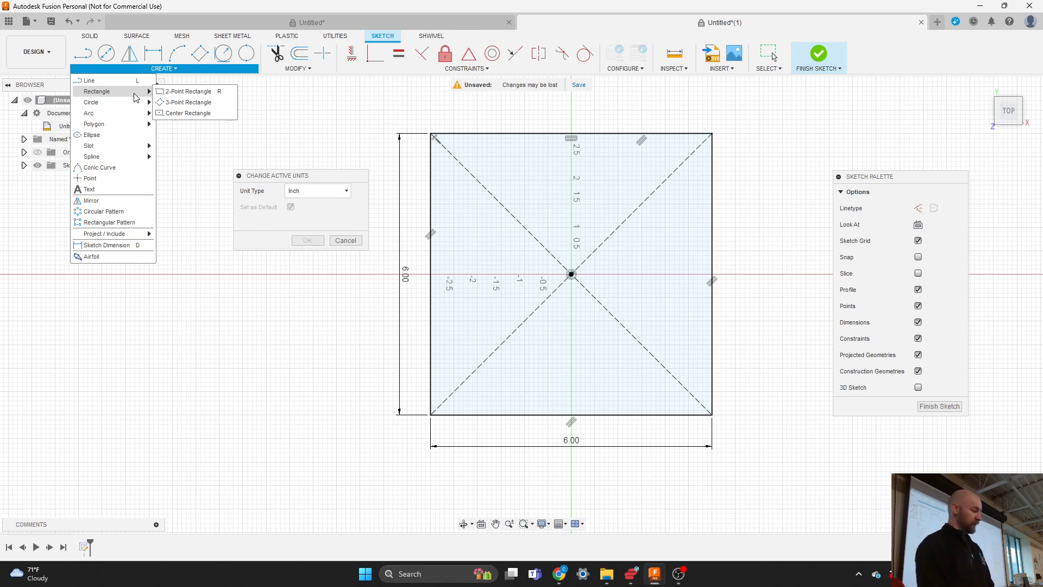
{"action": "left_click", "coordinate": [187, 92]}
{"action": "scroll", "coordinate": [166, 234], "scroll_direction": "down", "scroll_amount": 5}
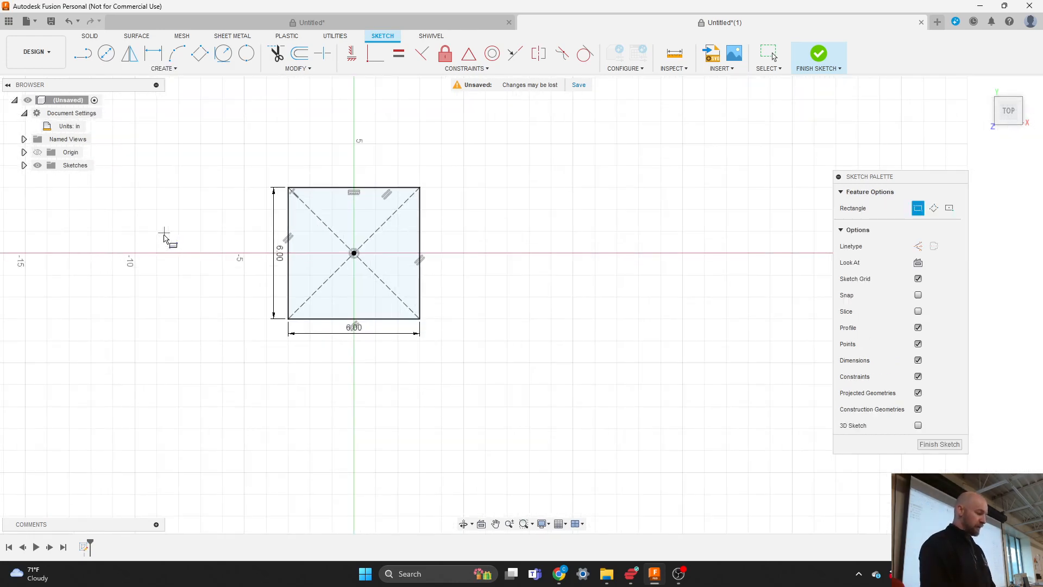
{"action": "left_click", "coordinate": [462, 188]}
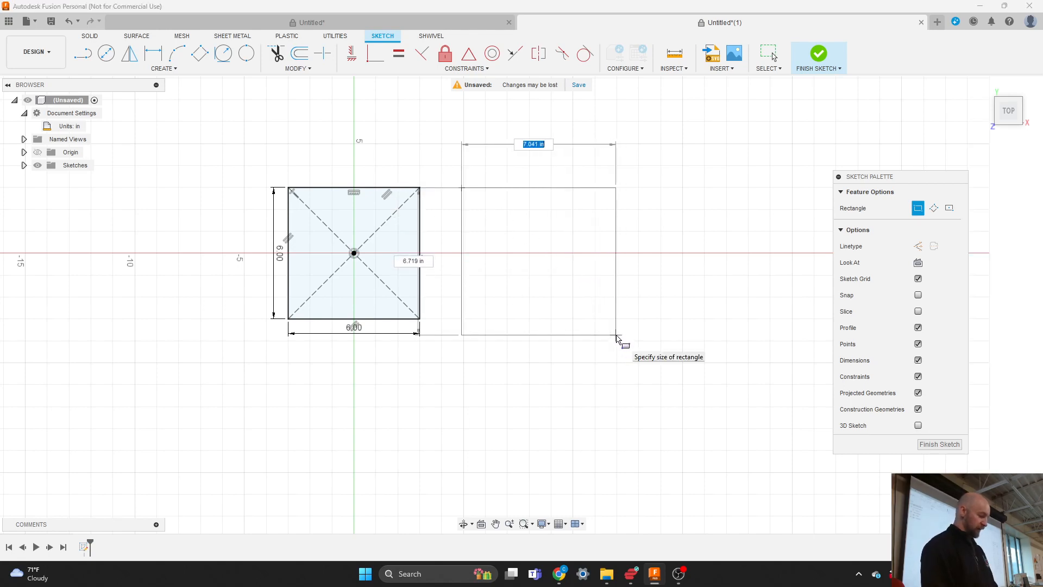
{"action": "type", "text": "6"}
{"action": "key", "text": "Tab"}
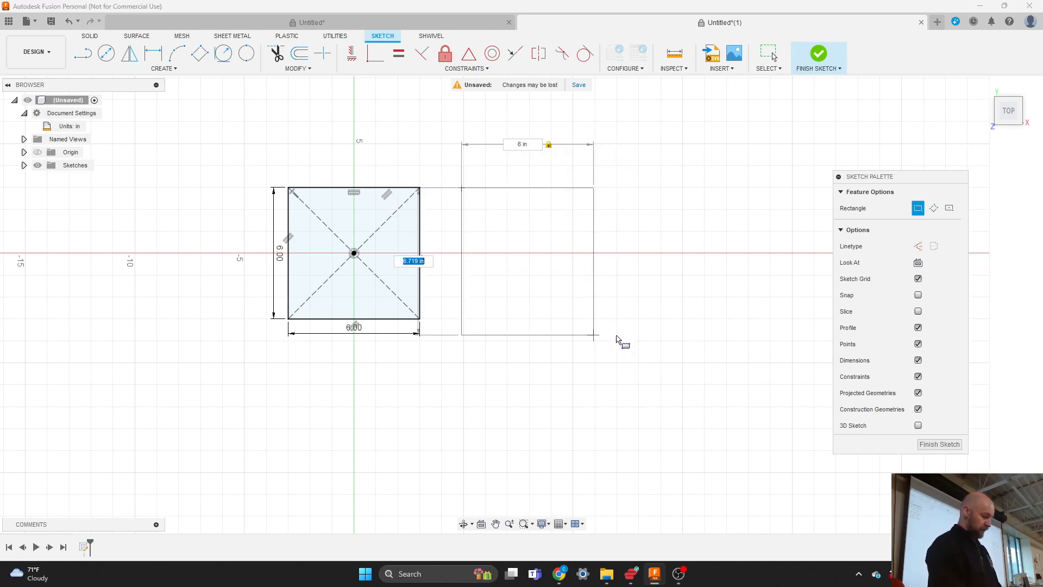
{"action": "type", "text": "6"}
{"action": "key", "text": "Return"}
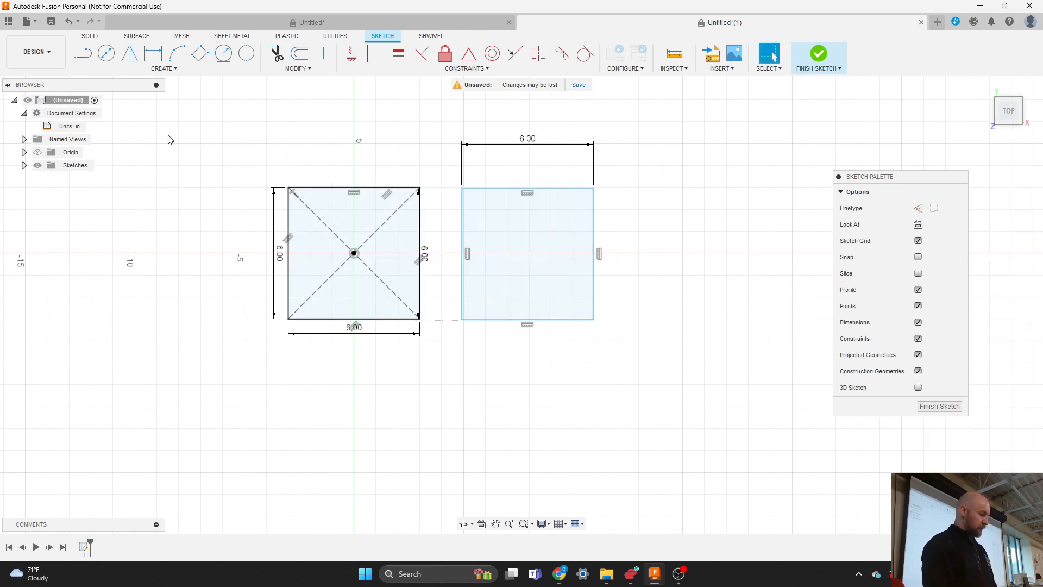
Try starting another center rectangle farther along the X axis, and undo the two-point rectangle.
{"action": "left_click", "coordinate": [166, 69]}
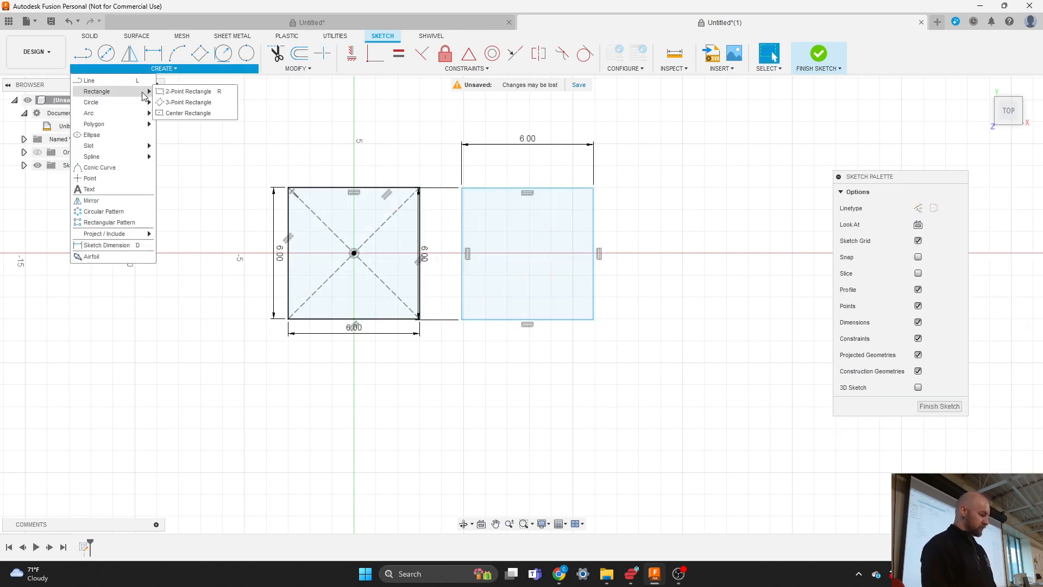
{"action": "left_click", "coordinate": [188, 114]}
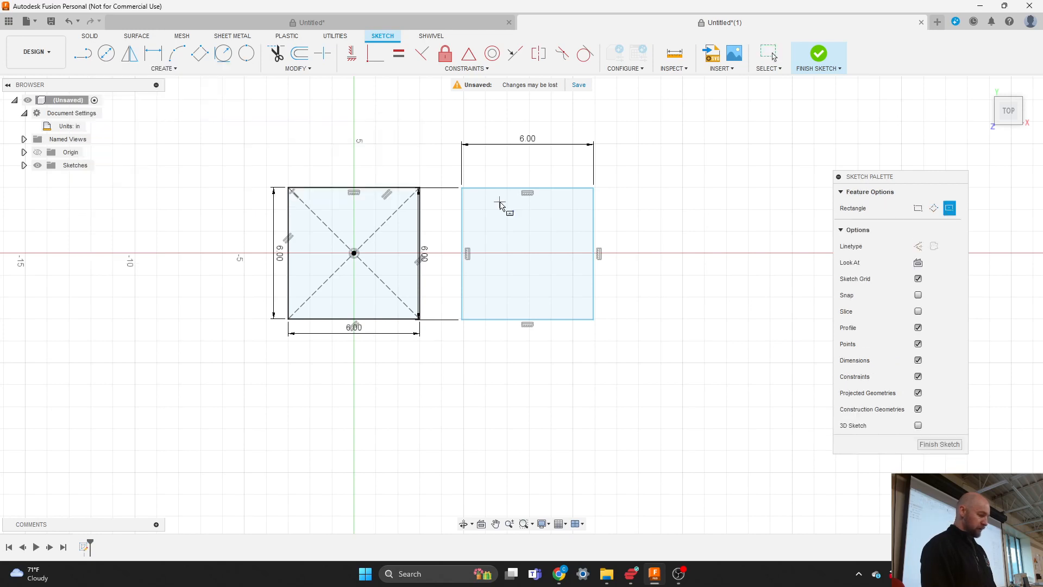
{"action": "left_click", "coordinate": [695, 254]}
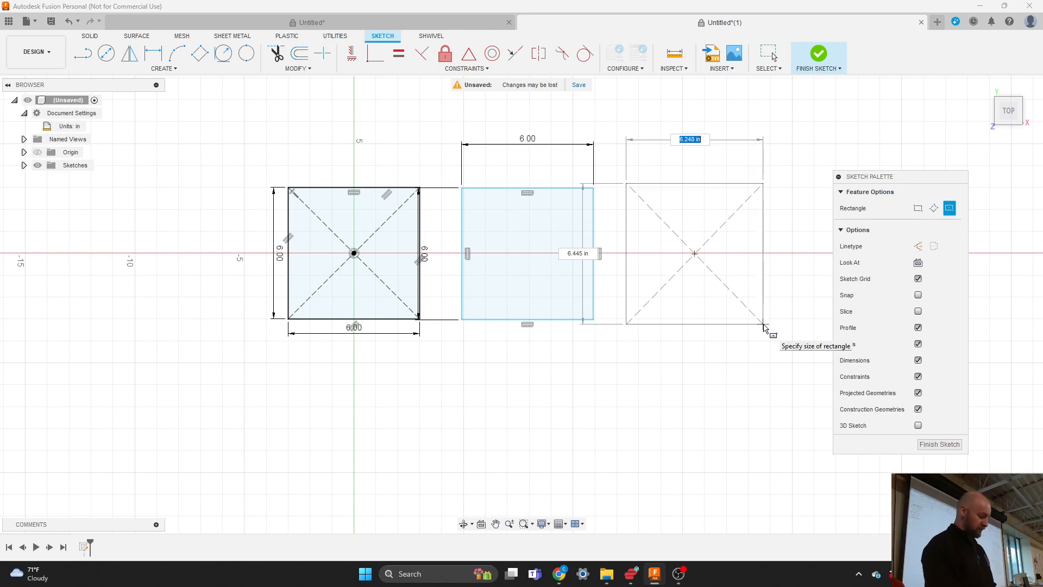
{"action": "key", "text": "Escape"}
{"action": "key", "text": "ctrl+z"}
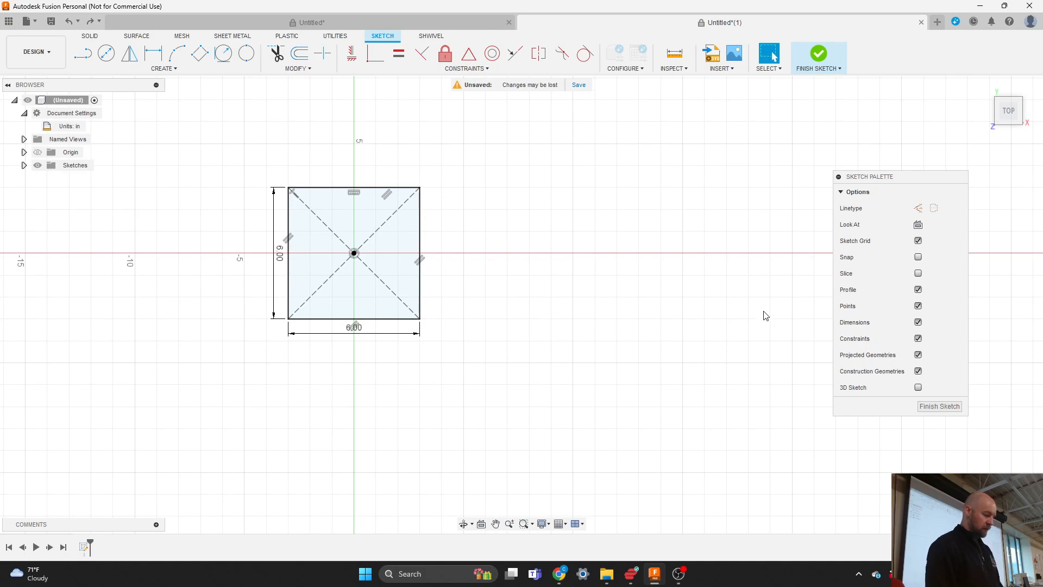
Delete the vertical and horizontal dimensions of the centered square.
{"action": "scroll", "coordinate": [762, 318], "scroll_direction": "down", "scroll_amount": 1}
{"action": "scroll", "coordinate": [342, 226], "scroll_direction": "up", "scroll_amount": 5}
{"action": "scroll", "coordinate": [478, 163], "scroll_direction": "up", "scroll_amount": 1}
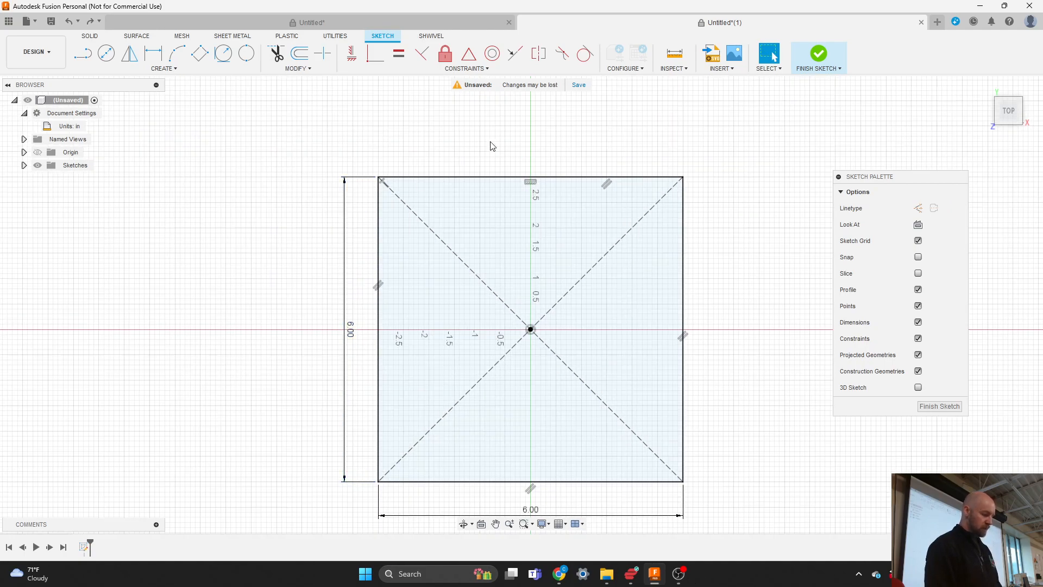
{"action": "scroll", "coordinate": [478, 233], "scroll_direction": "down", "scroll_amount": 1}
{"action": "scroll", "coordinate": [475, 293], "scroll_direction": "up", "scroll_amount": 2}
{"action": "scroll", "coordinate": [475, 306], "scroll_direction": "down", "scroll_amount": 1}
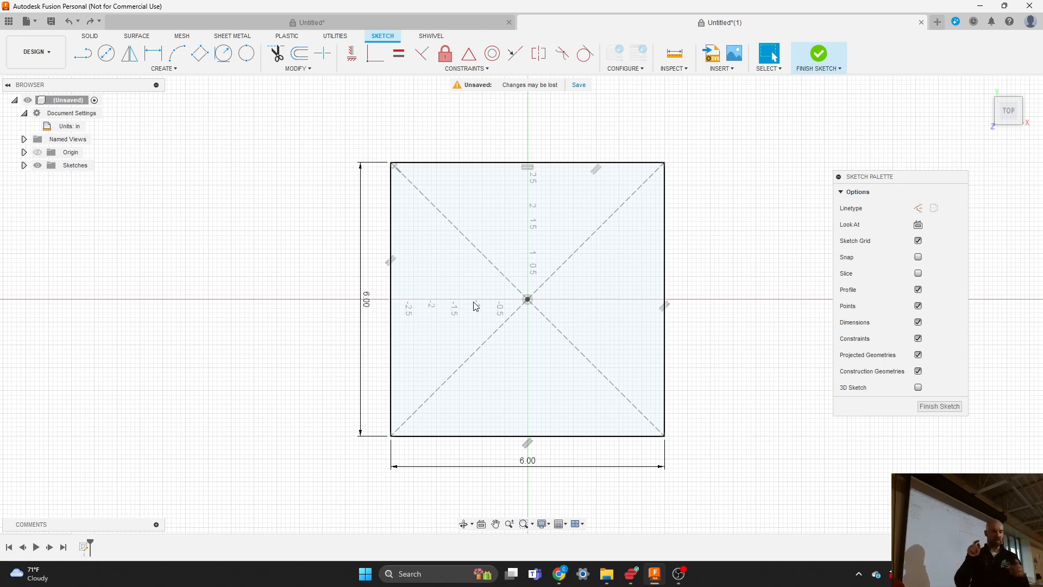
{"action": "left_click", "coordinate": [366, 308]}
{"action": "key", "text": "Delete"}
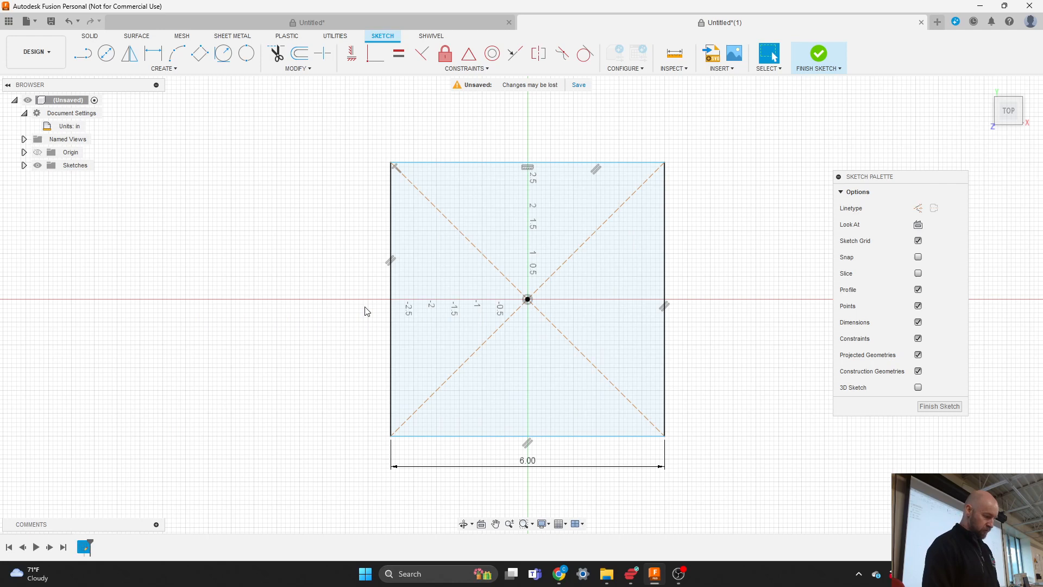
{"action": "left_click", "coordinate": [522, 466]}
{"action": "key", "text": "Delete"}
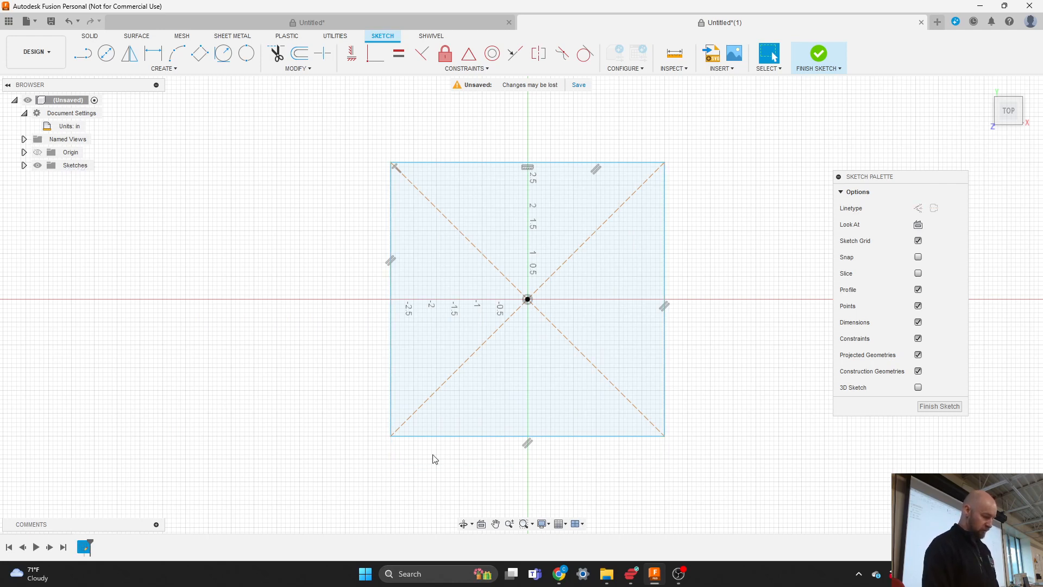
Shrink the undimensioned square about the origin by moving its lower edge inward.
{"action": "left_click_drag", "start_coordinate": [432, 436], "coordinate": [447, 385]}
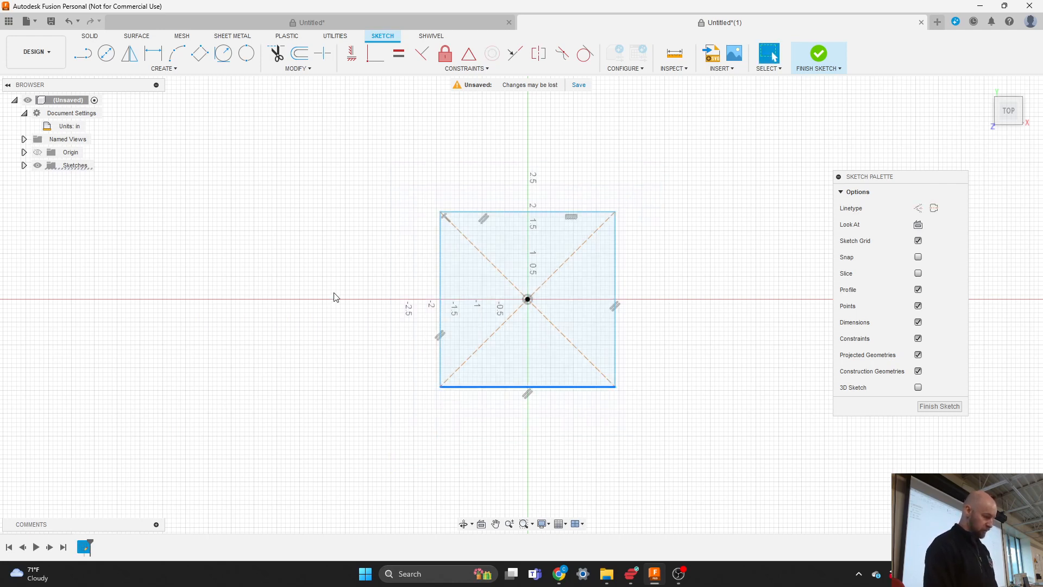
{"action": "left_click", "coordinate": [183, 70]}
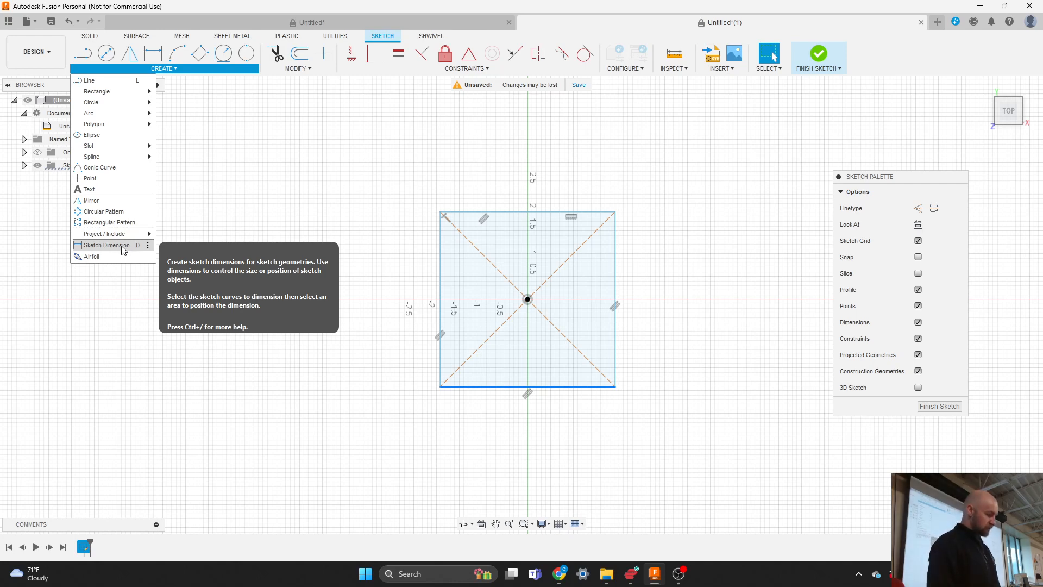
{"action": "left_click", "coordinate": [259, 196]}
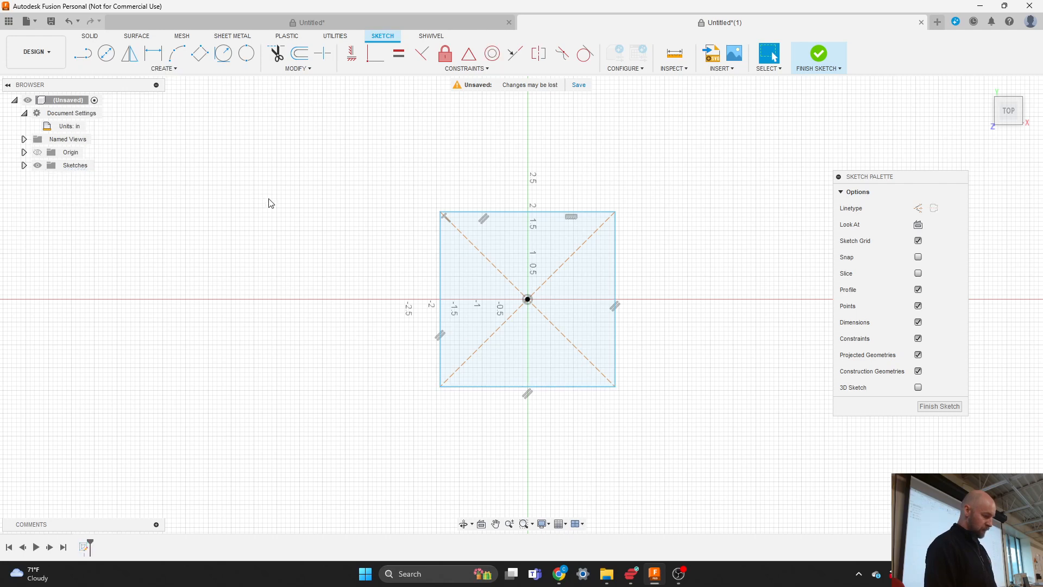
Dimension the centered square's upper edge and one vertical edge at 6 in each.
{"action": "left_click", "coordinate": [156, 70]}
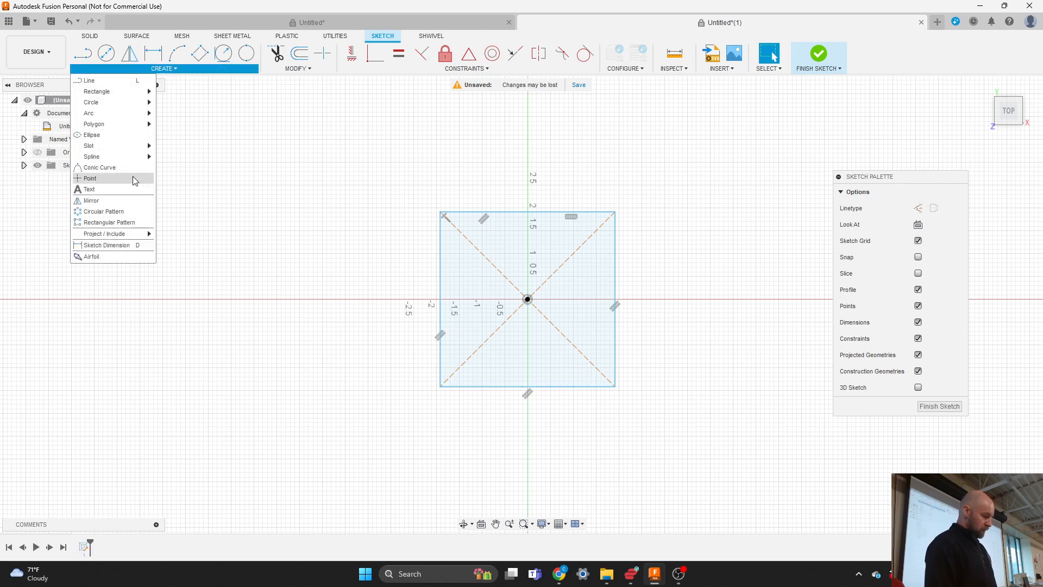
{"action": "left_click", "coordinate": [123, 245]}
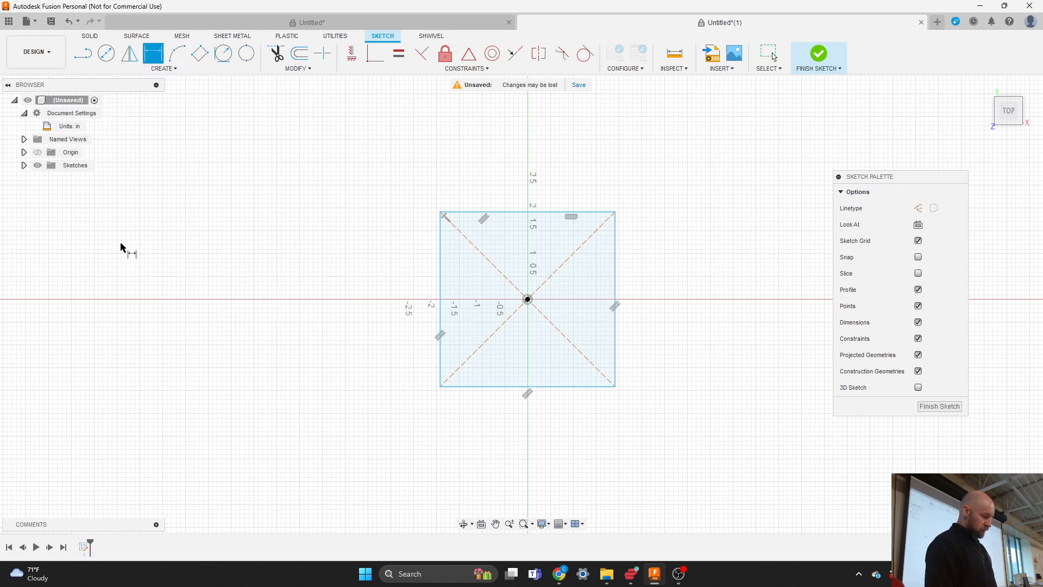
{"action": "left_click", "coordinate": [507, 215]}
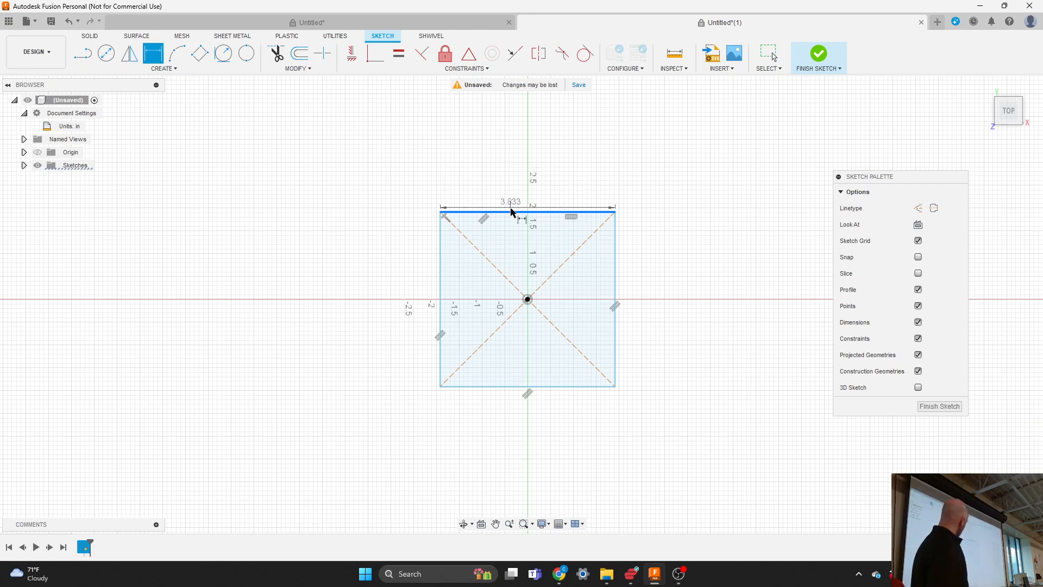
{"action": "left_click", "coordinate": [526, 177]}
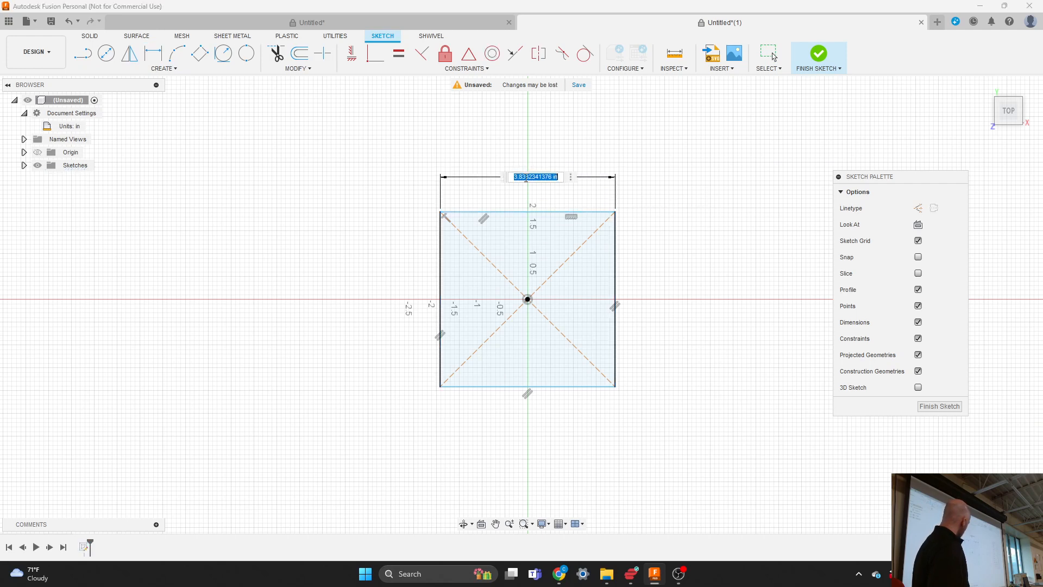
{"action": "type", "text": "6"}
{"action": "key", "text": "Return"}
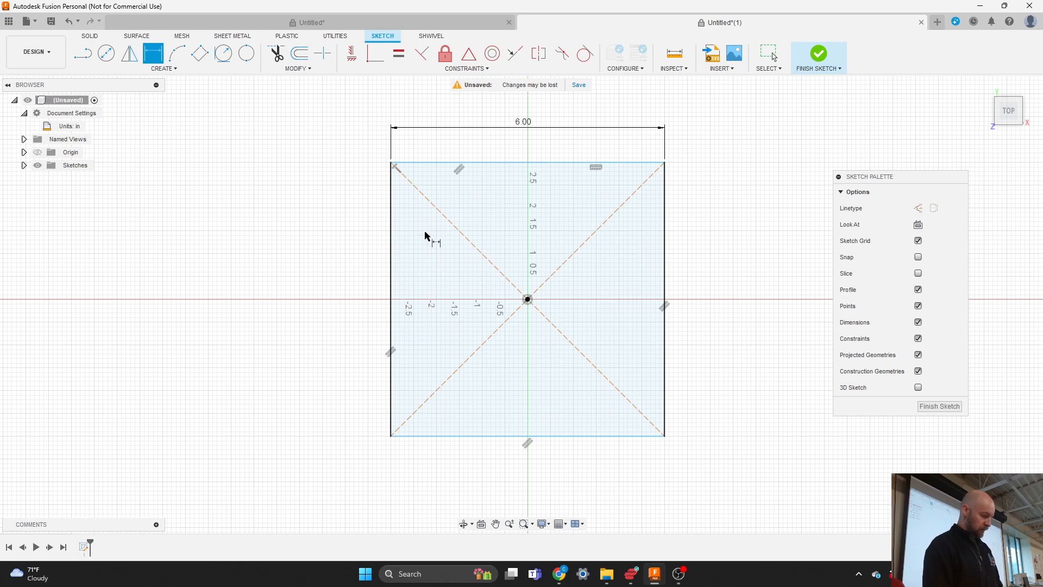
{"action": "left_click", "coordinate": [390, 249]}
{"action": "left_click", "coordinate": [344, 243]}
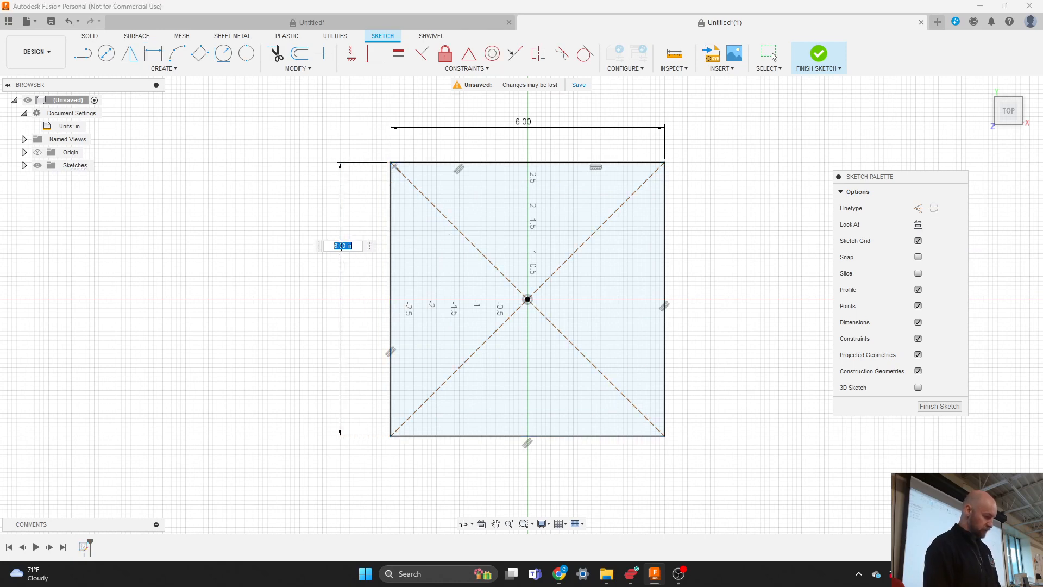
{"action": "key", "text": "Return"}
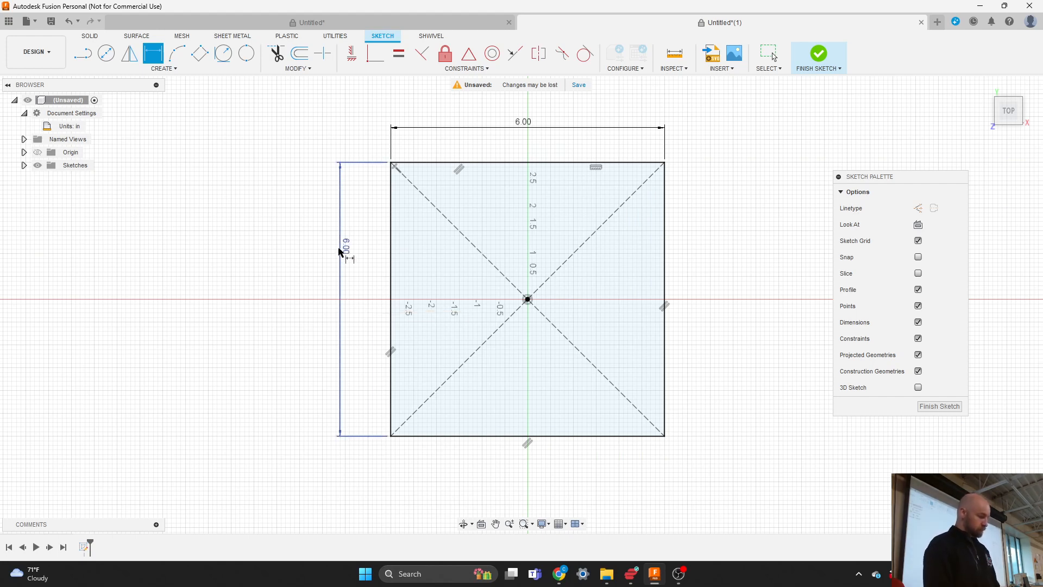
{"action": "key", "text": "Escape"}
Reposition the horizontal and vertical dimensions outside the square, move the sketch palette closer to the drawing, and finish the sketch.
{"action": "left_click_drag", "start_coordinate": [349, 249], "coordinate": [347, 298]}
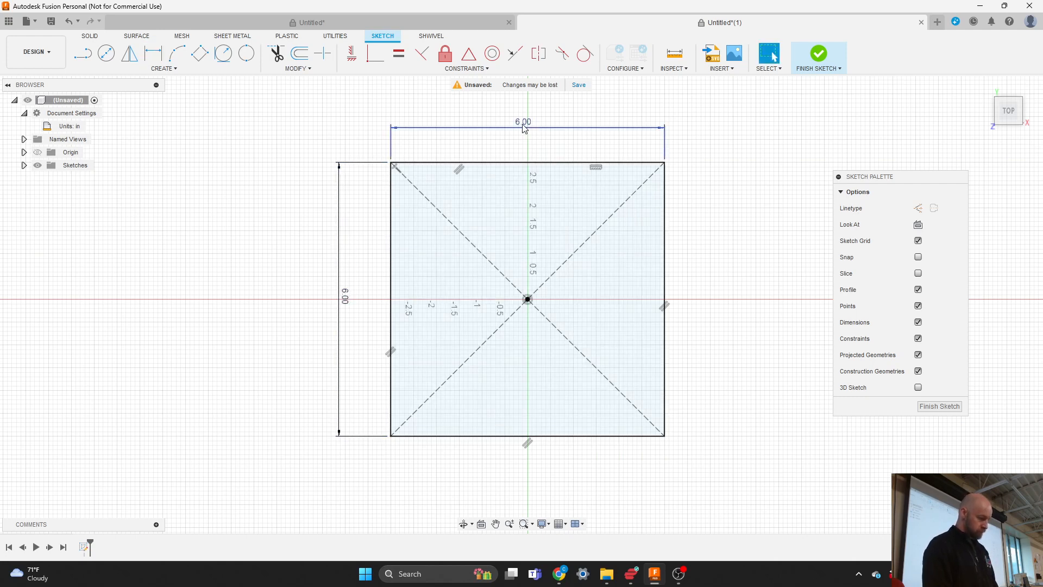
{"action": "left_click_drag", "start_coordinate": [526, 132], "coordinate": [531, 123]}
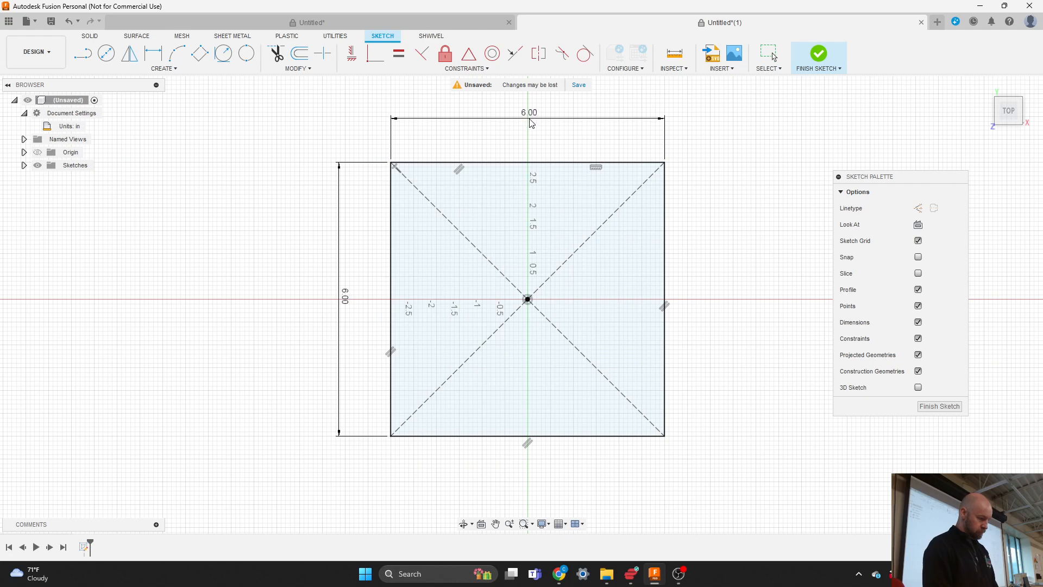
{"action": "left_click", "coordinate": [348, 295]}
{"action": "left_click_drag", "start_coordinate": [347, 292], "coordinate": [345, 294]}
{"action": "key", "text": "Escape"}
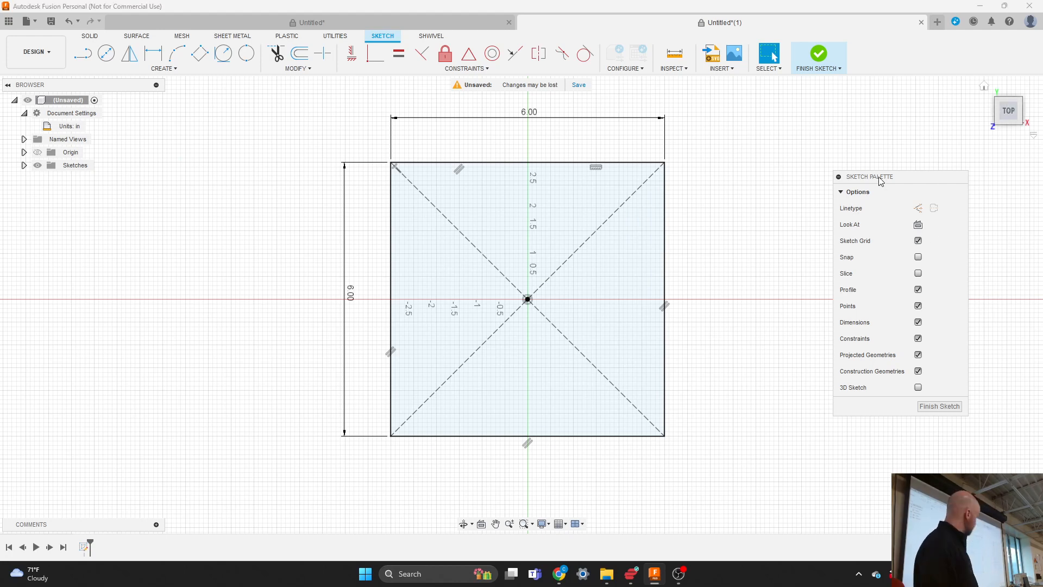
{"action": "mouse_move", "coordinate": [880, 175]}
{"action": "left_mouse_down"}
{"action": "mouse_move", "coordinate": [891, 148]}
{"action": "mouse_move", "coordinate": [820, 151]}
{"action": "left_mouse_up"}
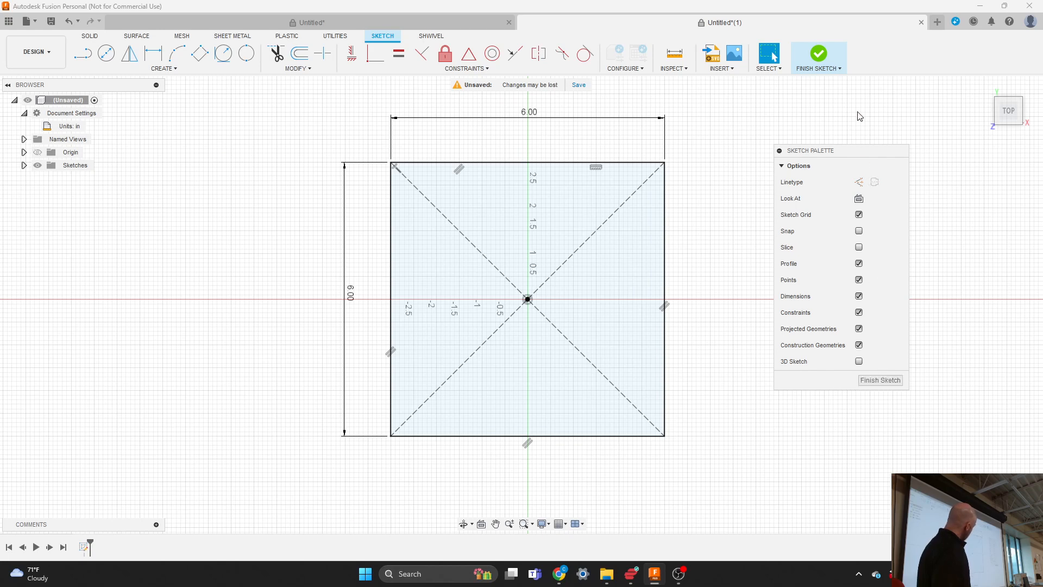
{"action": "left_click", "coordinate": [819, 54]}
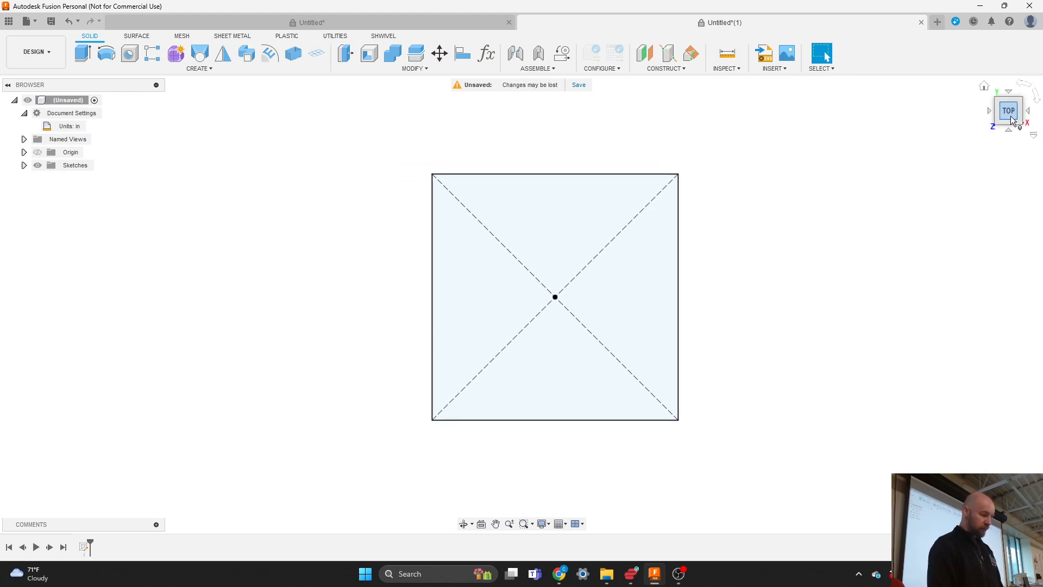
Extrude the square profile 1 in upward on one side as a new body.
{"action": "left_click_drag", "start_coordinate": [1011, 119], "coordinate": [988, 89]}
{"action": "mouse_move", "coordinate": [984, 86]}
{"action": "left_mouse_down"}
{"action": "mouse_move", "coordinate": [981, 64]}
{"action": "mouse_move", "coordinate": [1015, 123]}
{"action": "left_mouse_up"}
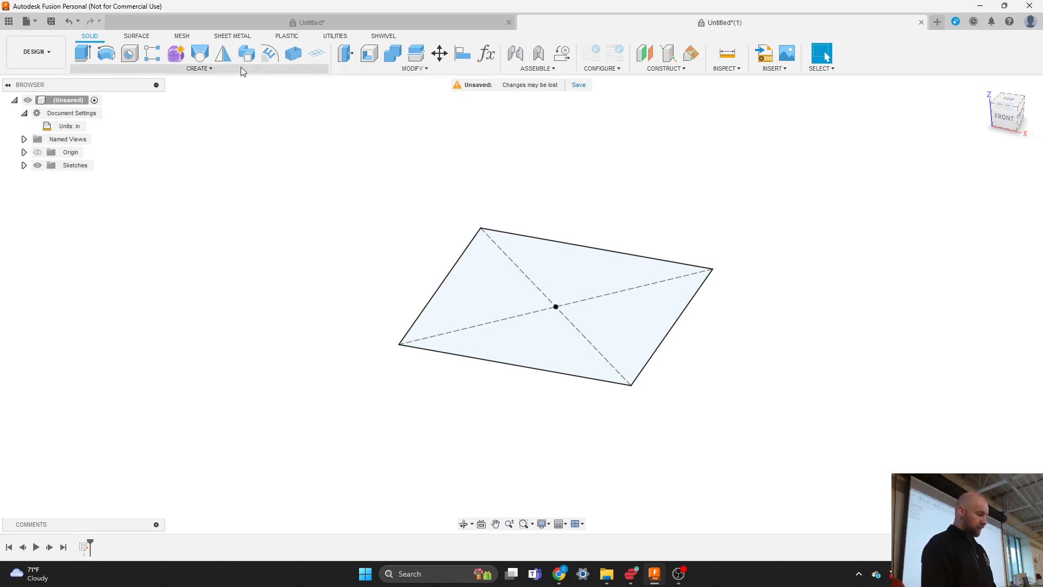
{"action": "left_click", "coordinate": [223, 67]}
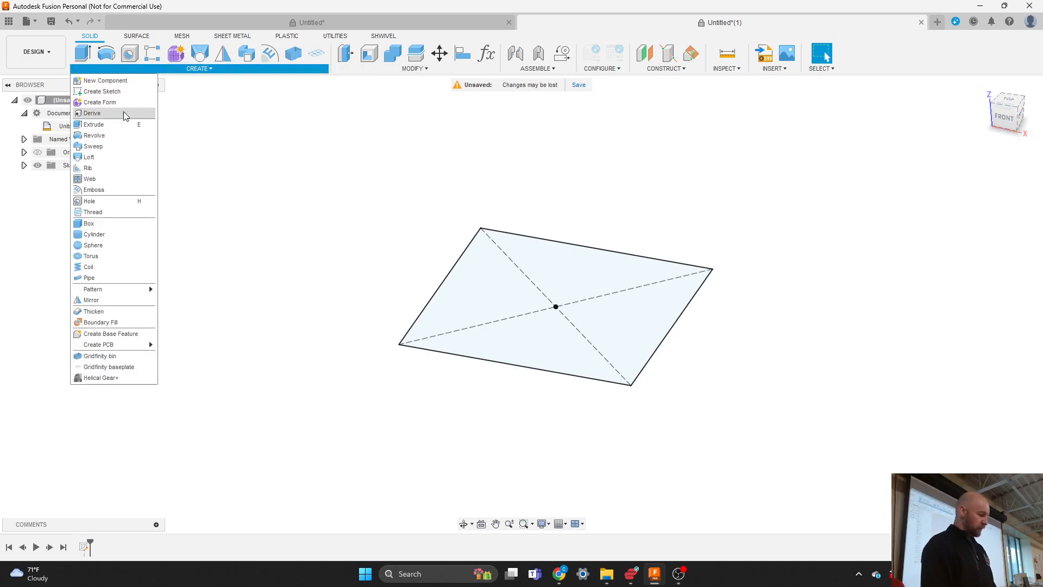
{"action": "left_click", "coordinate": [120, 125]}
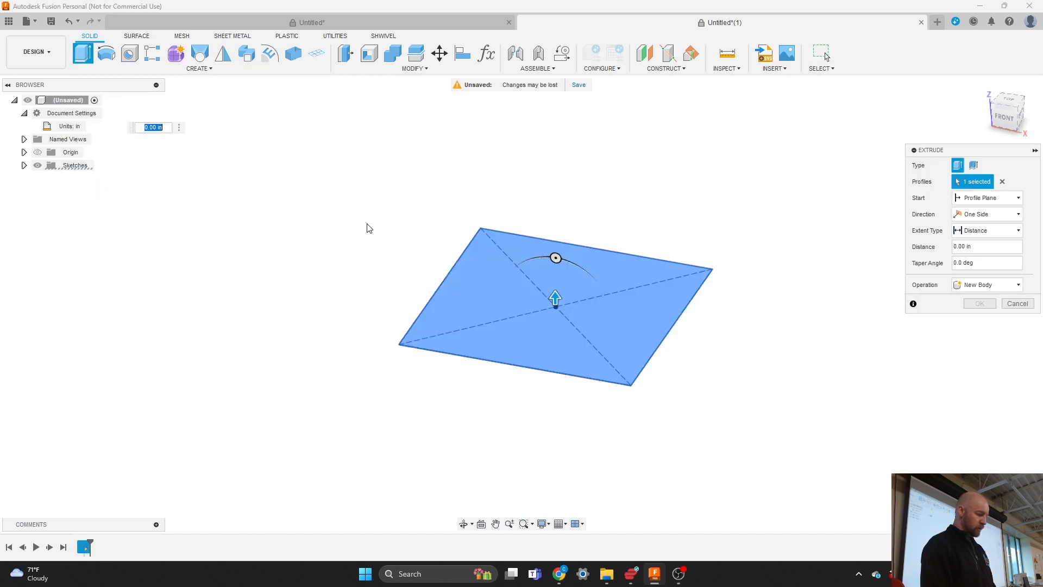
{"action": "left_click", "coordinate": [558, 303]}
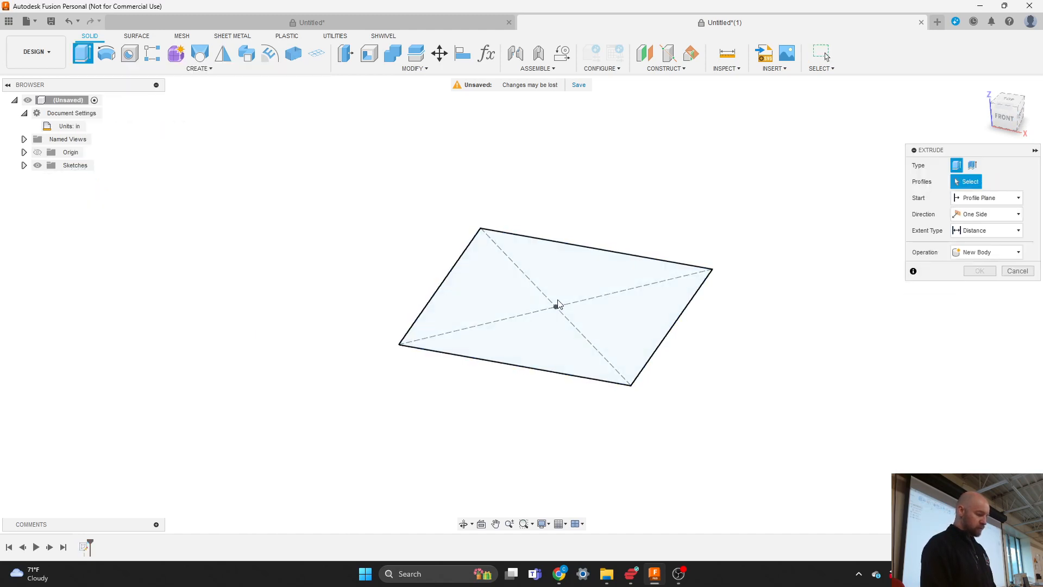
{"action": "left_click", "coordinate": [558, 303]}
{"action": "type", "text": "0.5"}
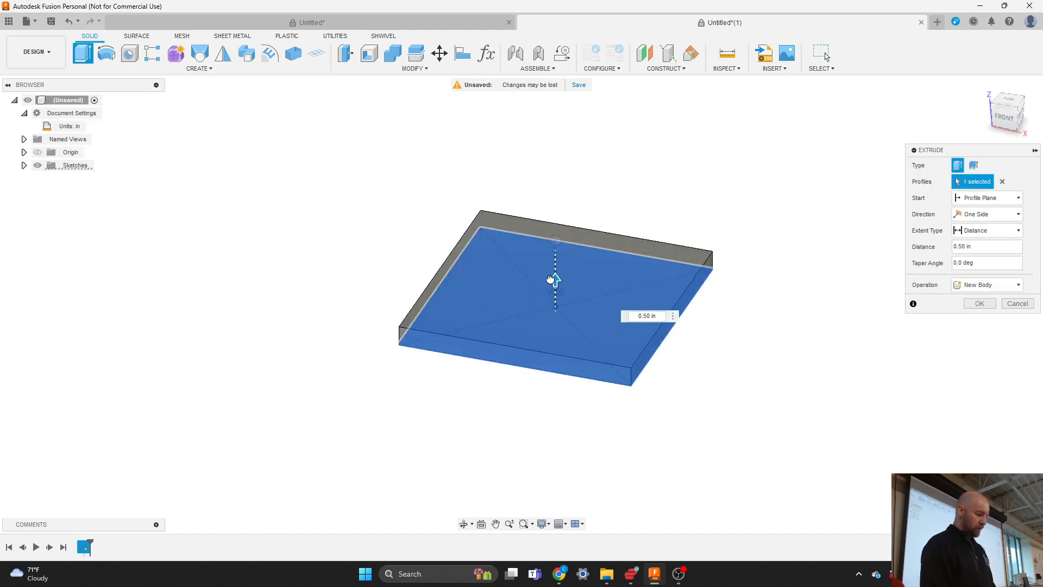
{"action": "left_click_drag", "start_coordinate": [551, 279], "coordinate": [551, 261]}
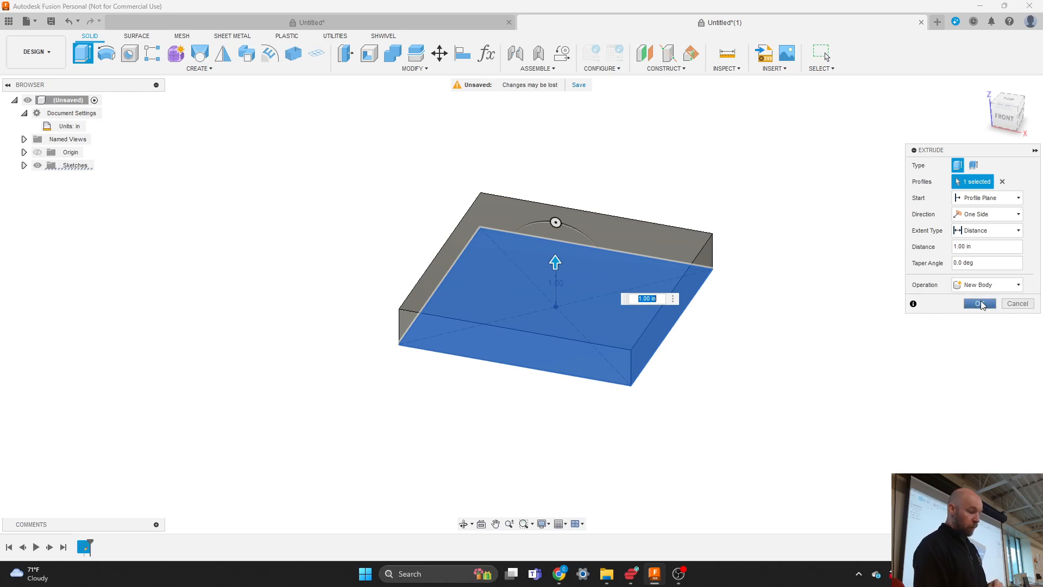
{"action": "left_click", "coordinate": [981, 305]}
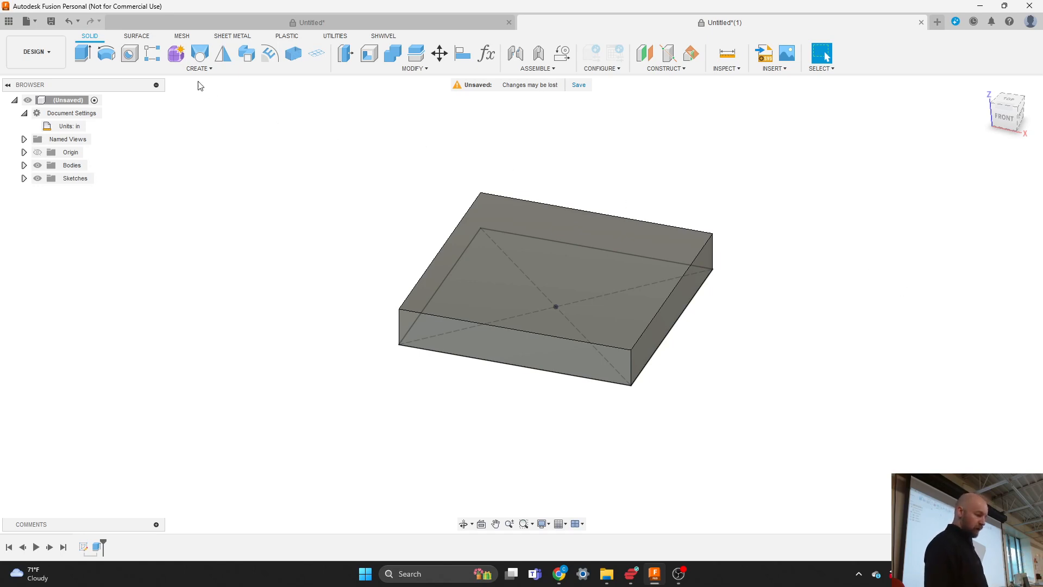
{"action": "left_click", "coordinate": [189, 70]}
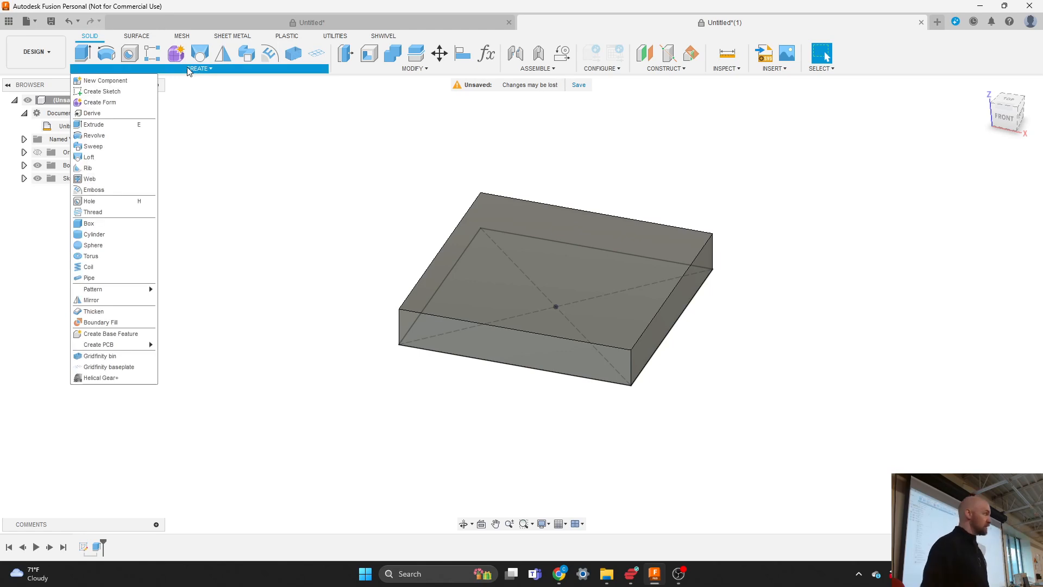
{"action": "left_click", "coordinate": [128, 90]}
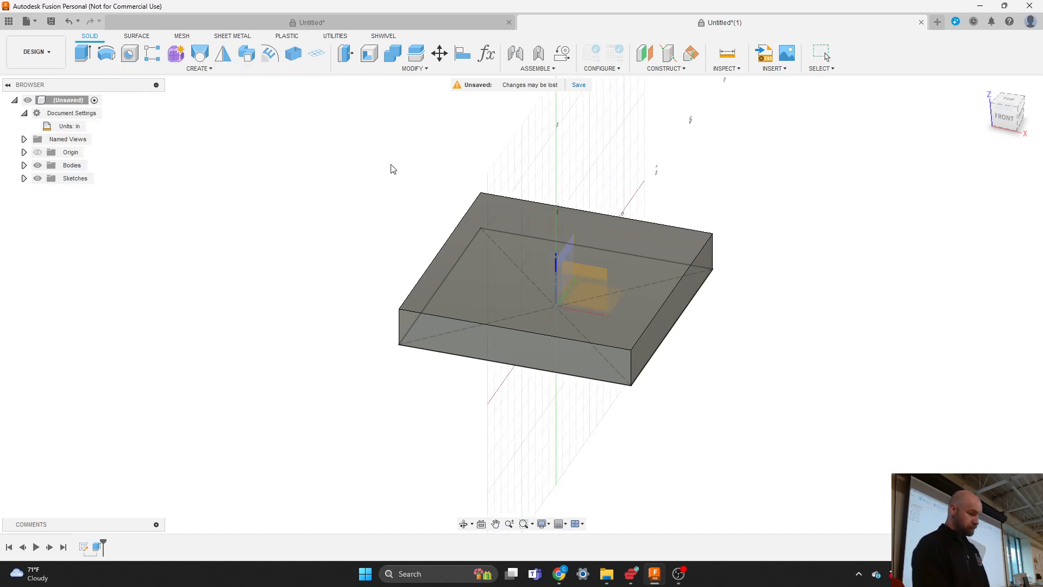
{"action": "left_click", "coordinate": [518, 217]}
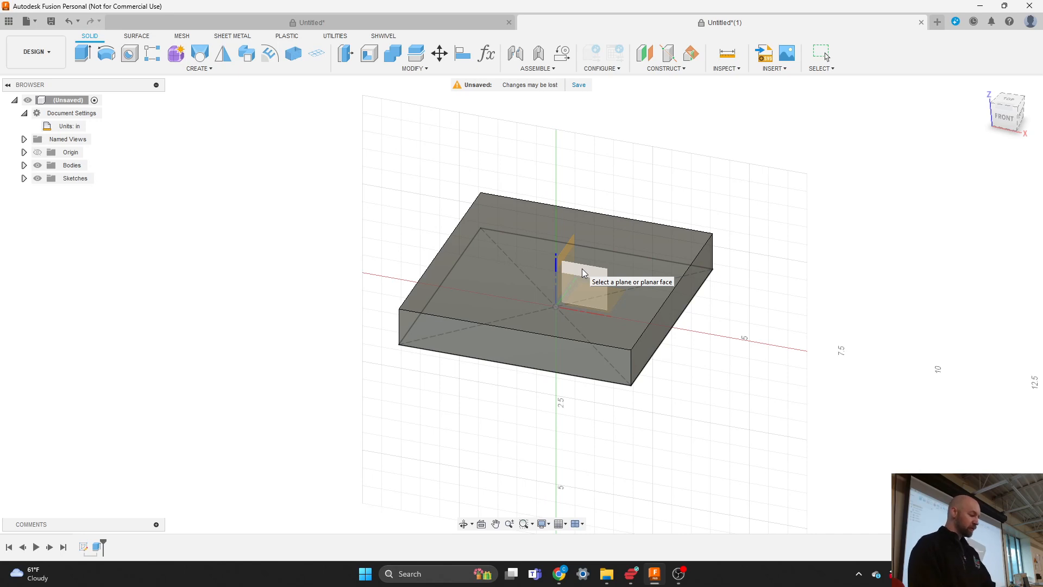
{"action": "key", "text": "Escape"}
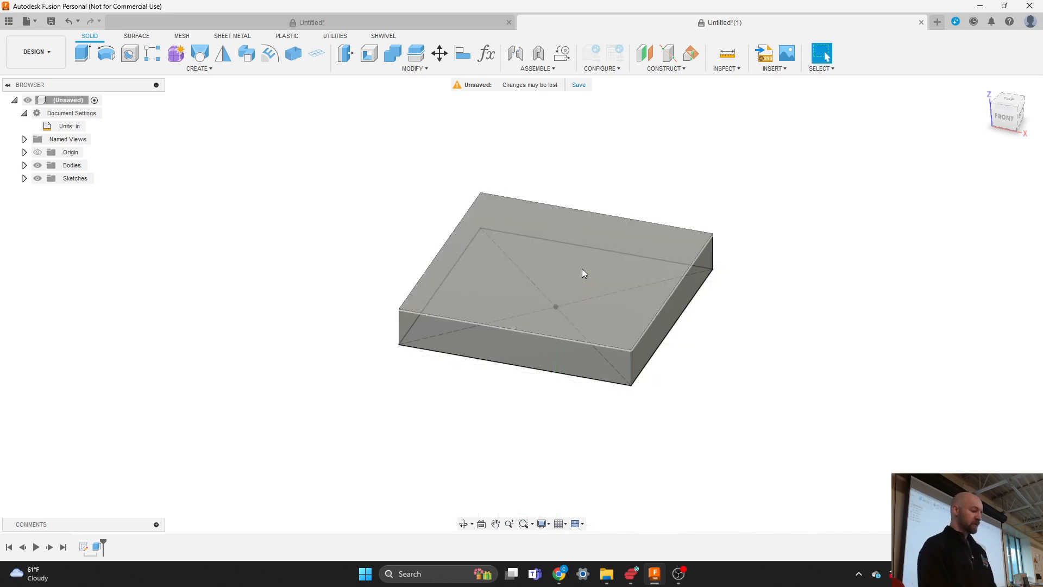
Expand the Origin folder and show the origin point, axes and planes inside the block.
{"action": "left_click", "coordinate": [24, 153]}
{"action": "left_click", "coordinate": [37, 152]}
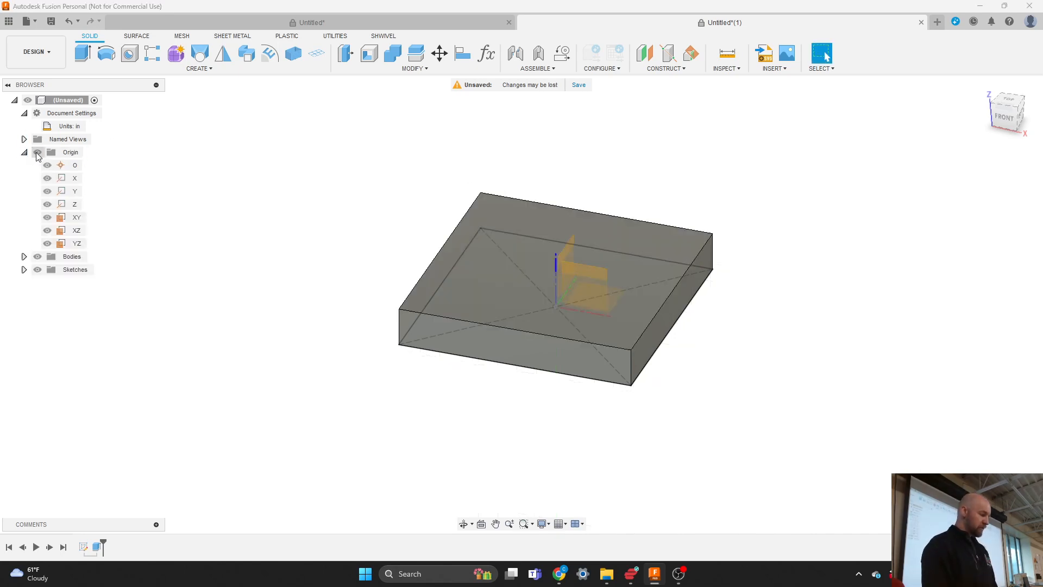
{"action": "right_click", "coordinate": [65, 154]}
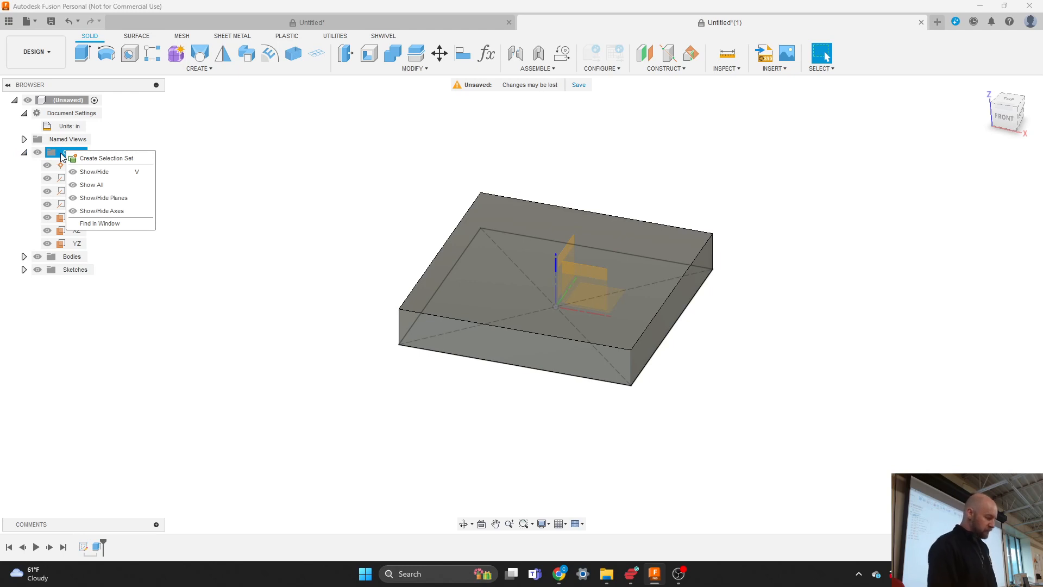
{"action": "left_click", "coordinate": [257, 154]}
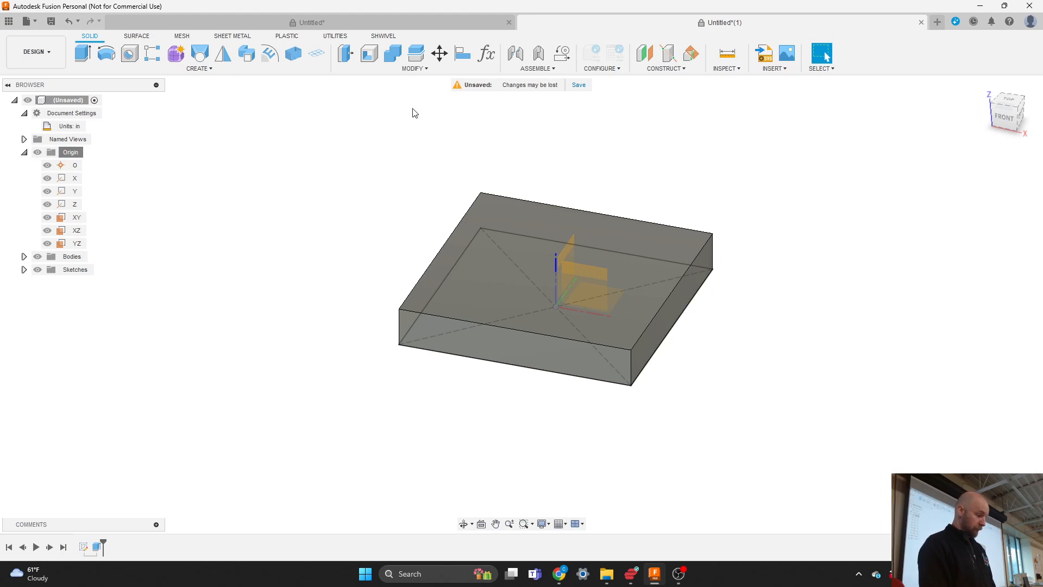
{"action": "left_click", "coordinate": [412, 70]}
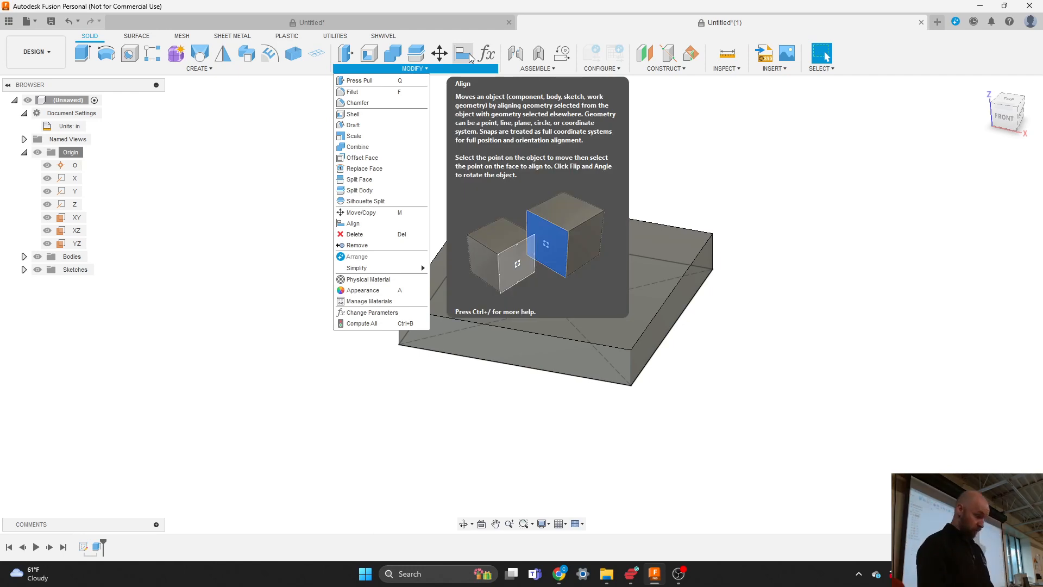
{"action": "left_click", "coordinate": [466, 55]}
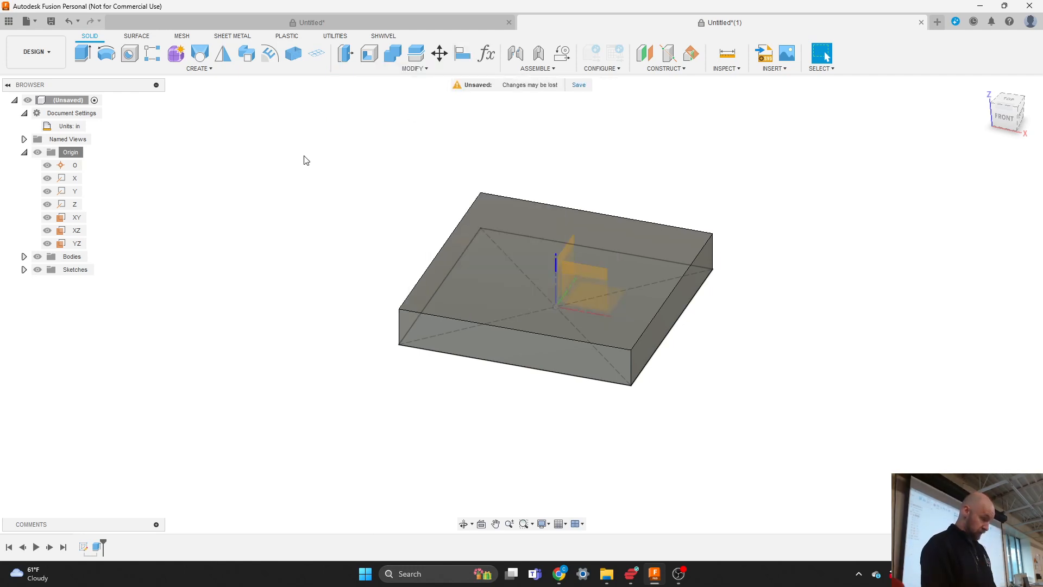
{"action": "left_click", "coordinate": [462, 53]}
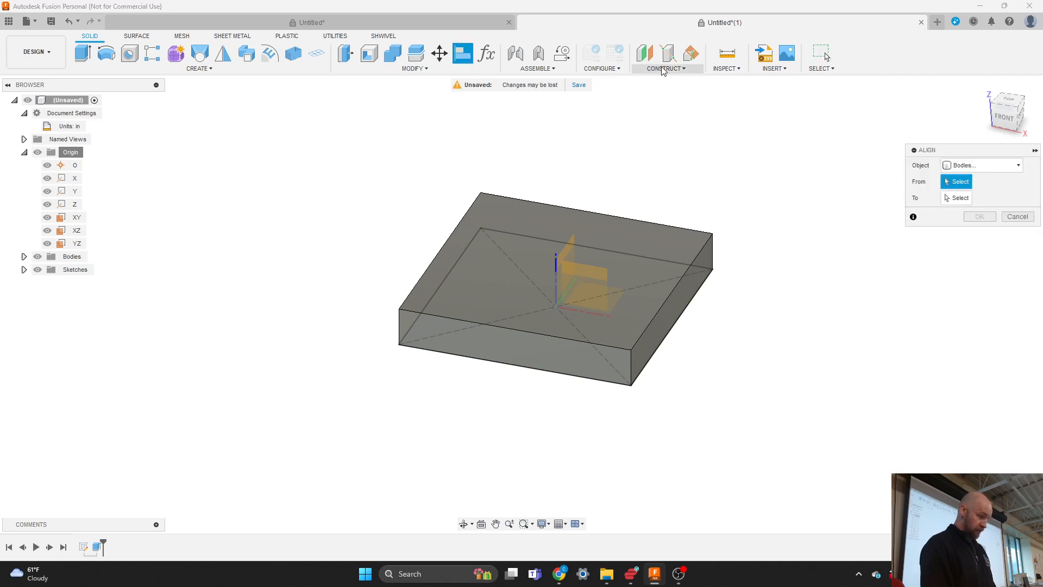
{"action": "middle_click_drag", "start_coordinate": [516, 296], "coordinate": [571, 210], "text": "shift"}
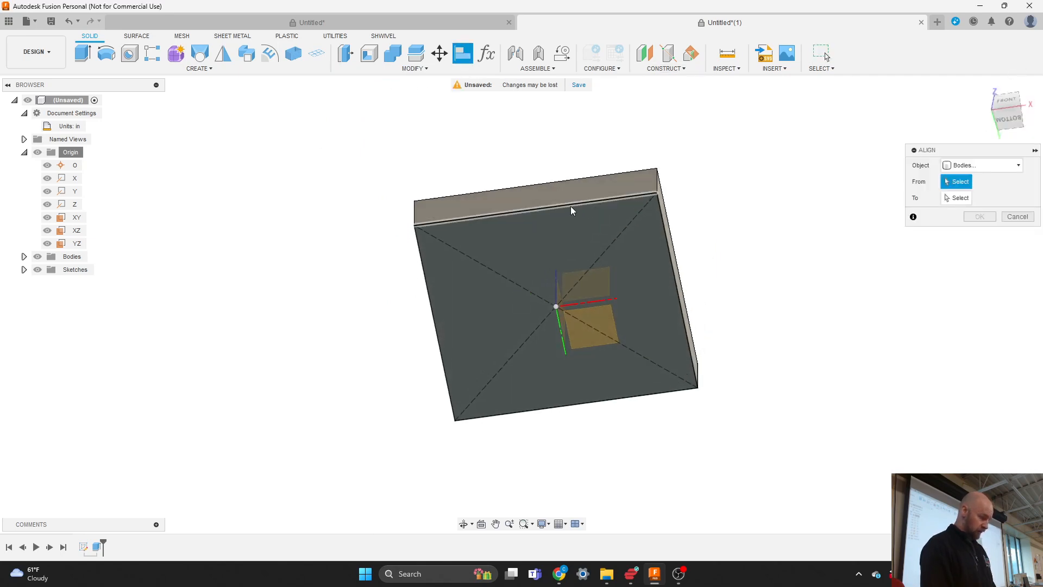
{"action": "left_click", "coordinate": [37, 270]}
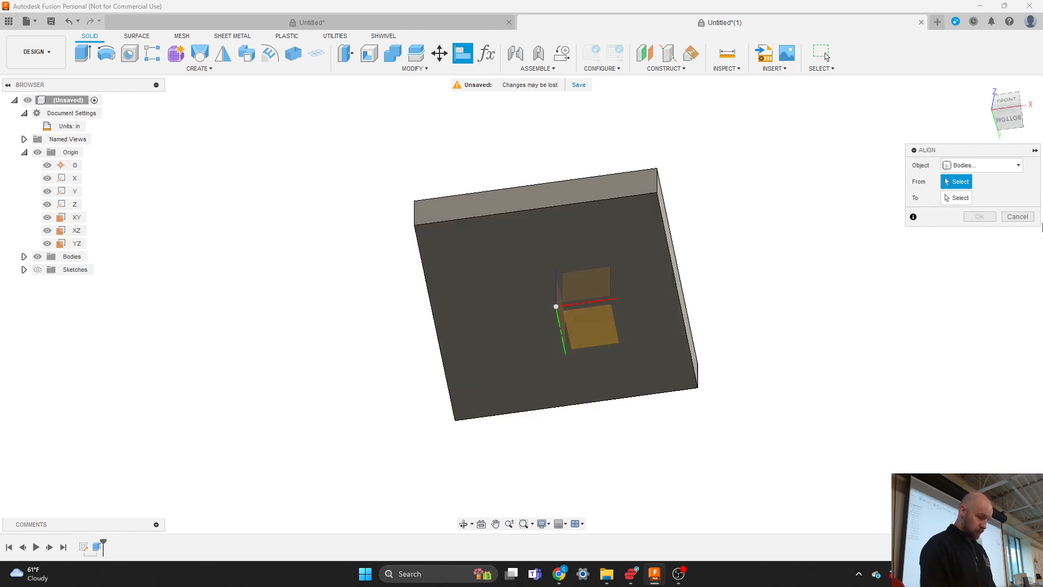
{"action": "left_click", "coordinate": [1018, 216]}
Hide the sketches and move the block along the positive X direction until it is clear of the origin planes.
{"action": "key", "text": "m"}
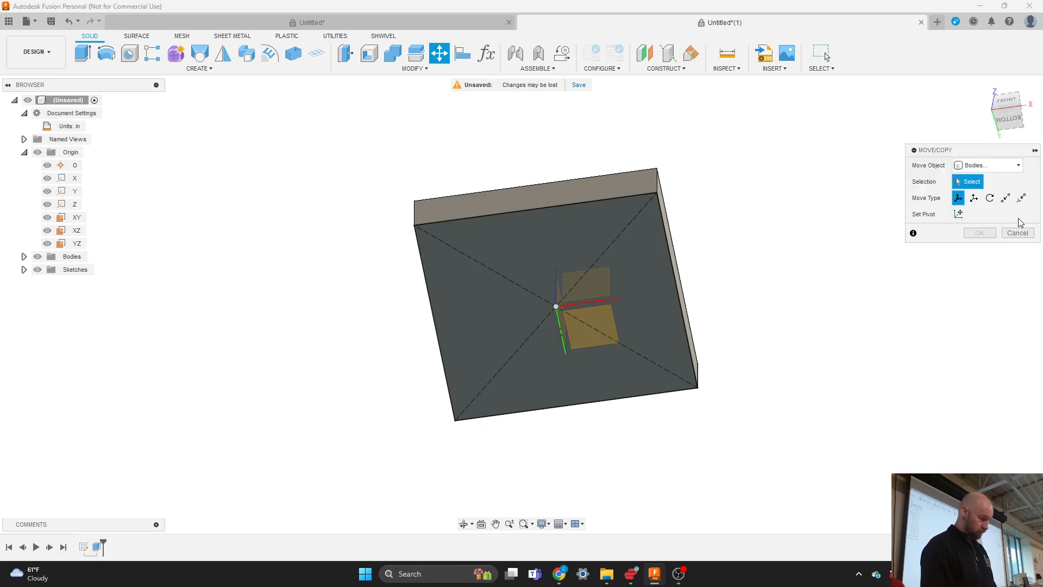
{"action": "left_click", "coordinate": [38, 270]}
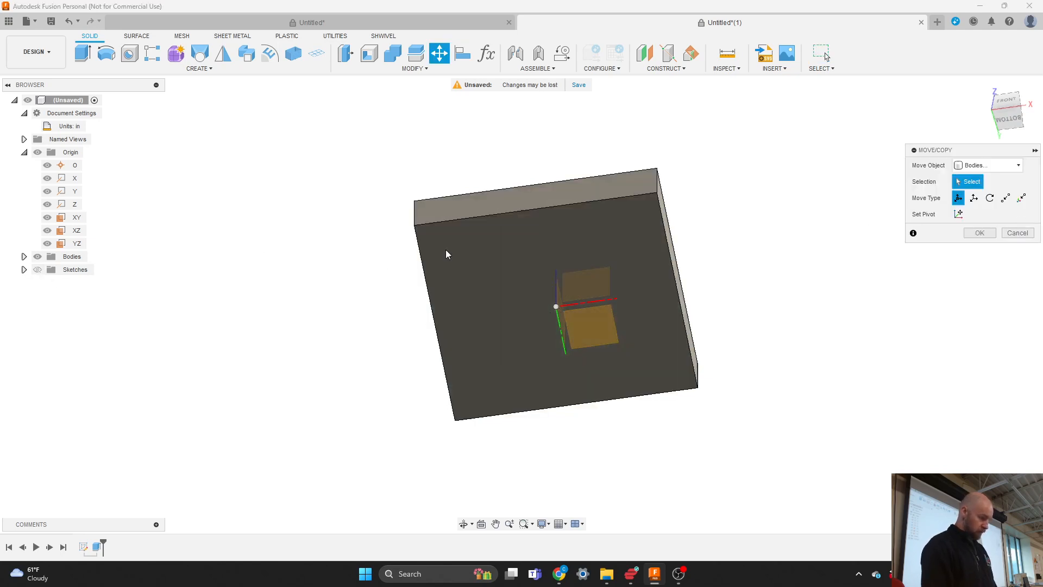
{"action": "left_click", "coordinate": [571, 254]}
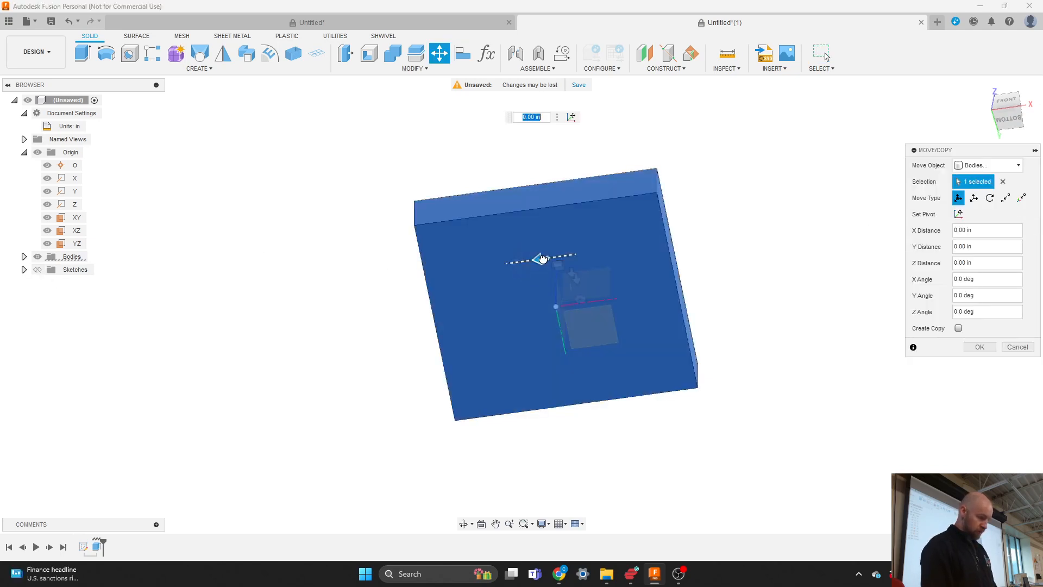
{"action": "left_click_drag", "start_coordinate": [542, 258], "coordinate": [823, 221]}
{"action": "left_click", "coordinate": [980, 346]}
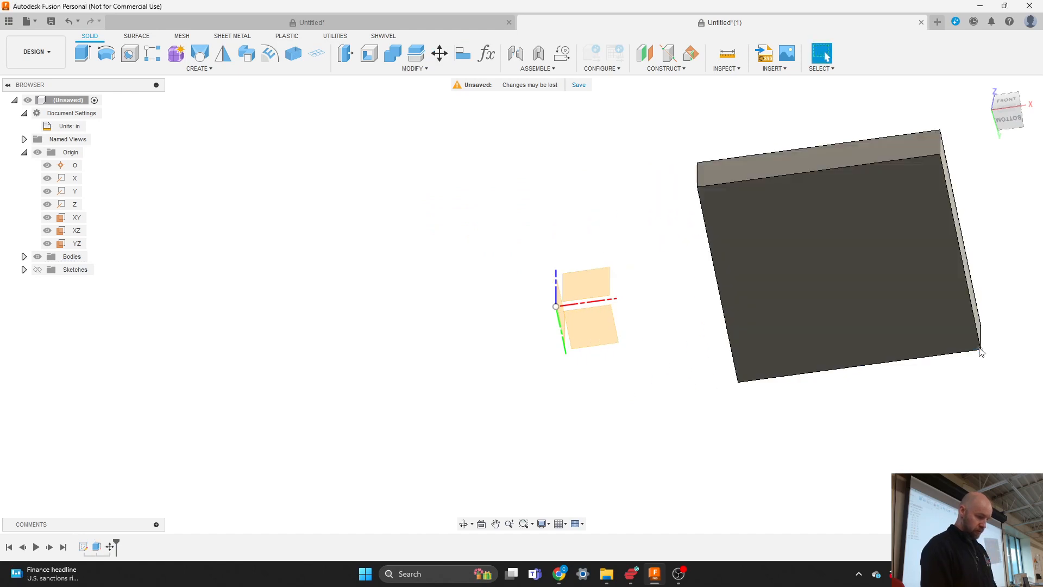
Try to align the center of the block's bottom face with the origin point.
{"action": "left_click", "coordinate": [464, 54]}
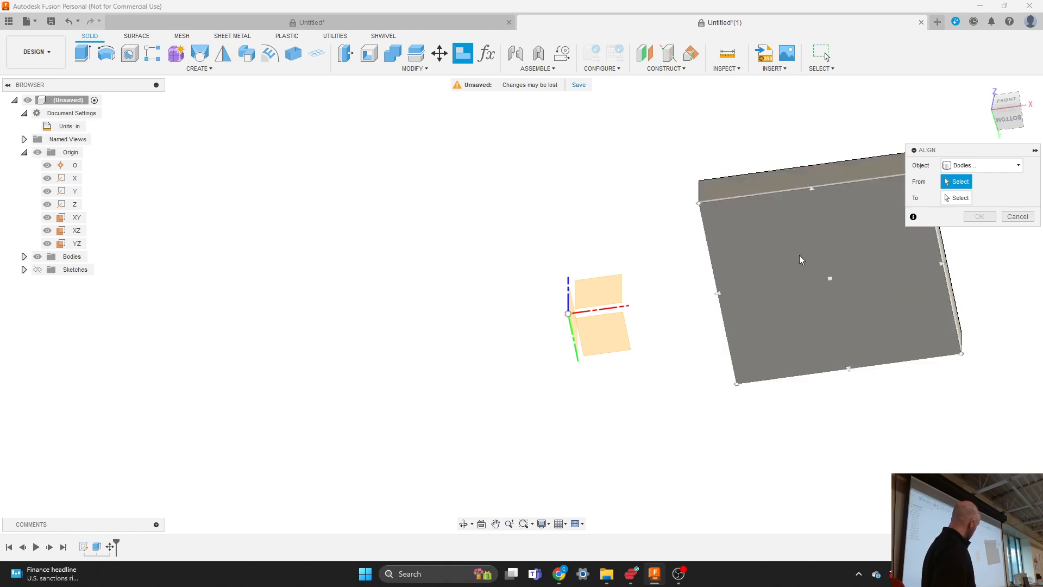
{"action": "left_click", "coordinate": [831, 279]}
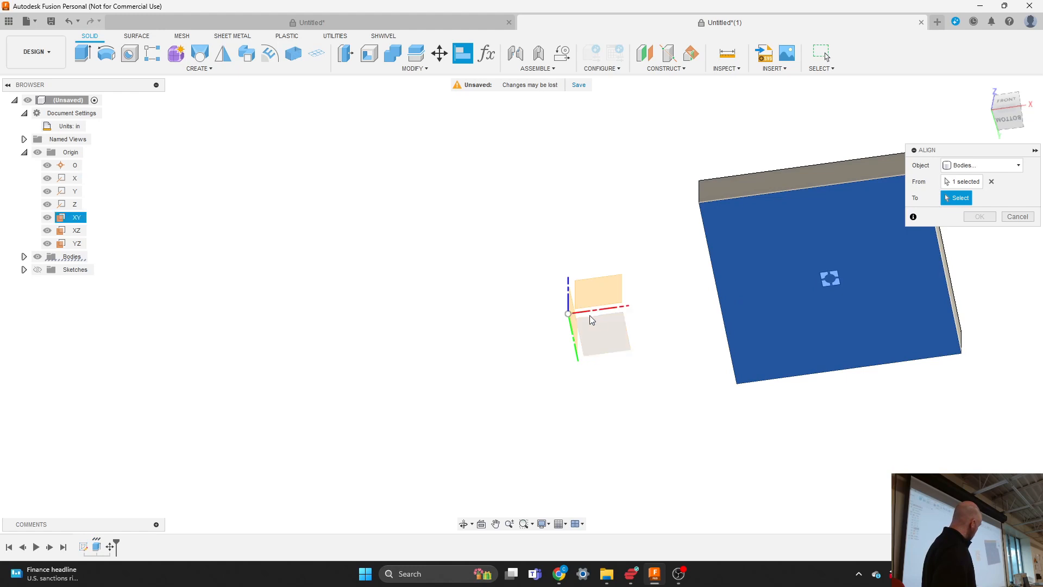
{"action": "left_click", "coordinate": [567, 314]}
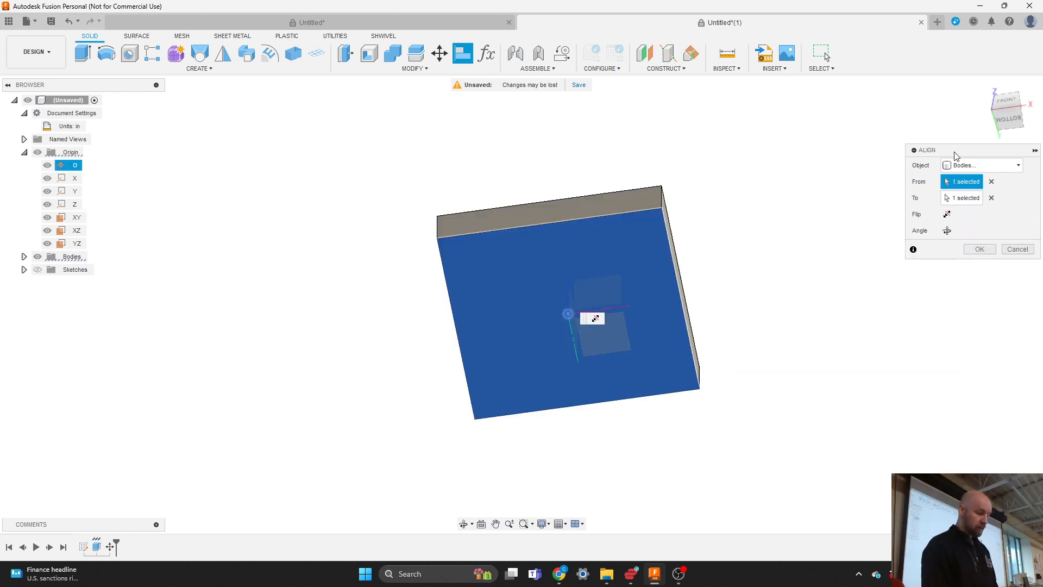
{"action": "left_click_drag", "start_coordinate": [958, 153], "coordinate": [816, 180]}
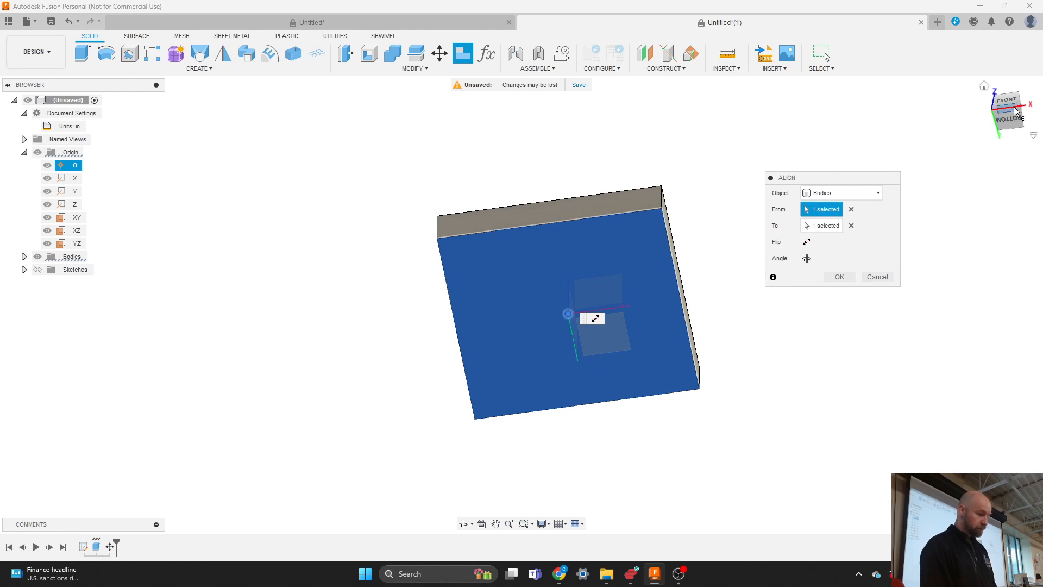
{"action": "left_click_drag", "start_coordinate": [1005, 115], "coordinate": [1017, 112]}
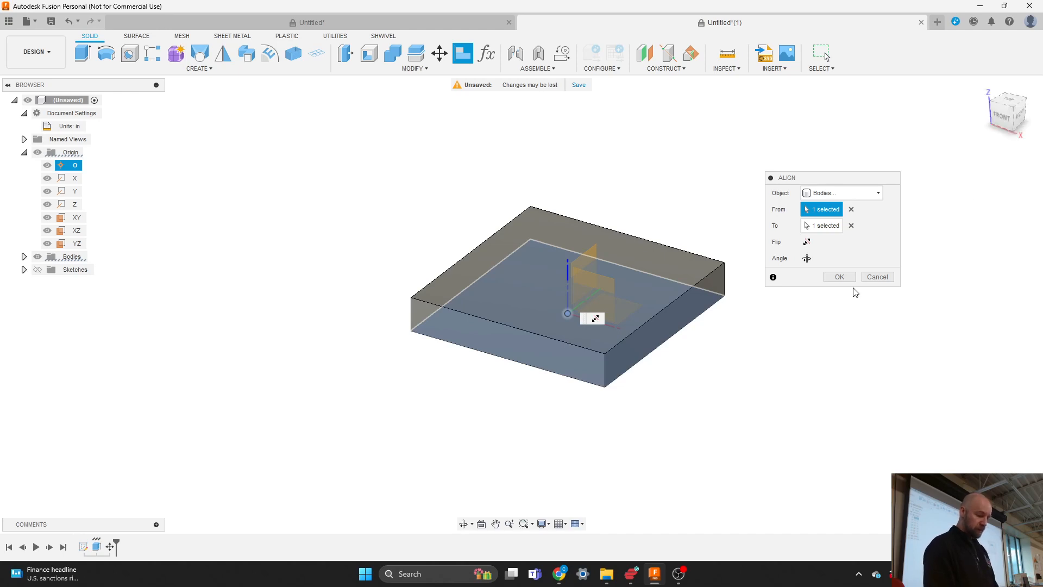
{"action": "left_click", "coordinate": [876, 277]}
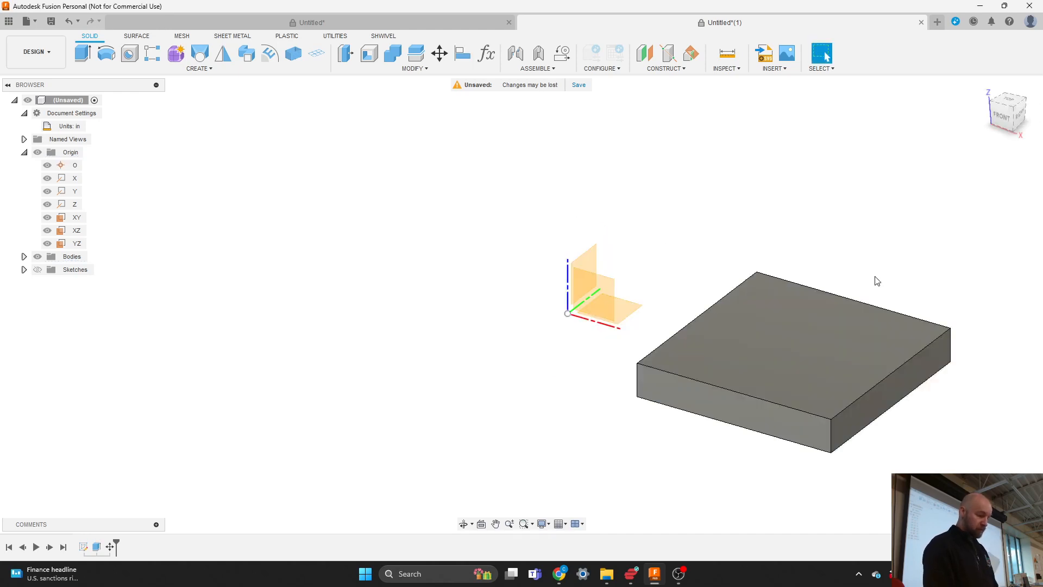
Undo the block's move and the origin and sketch visibility changes, and collapse the Origin folder.
{"action": "key", "text": "ctrl+z"}
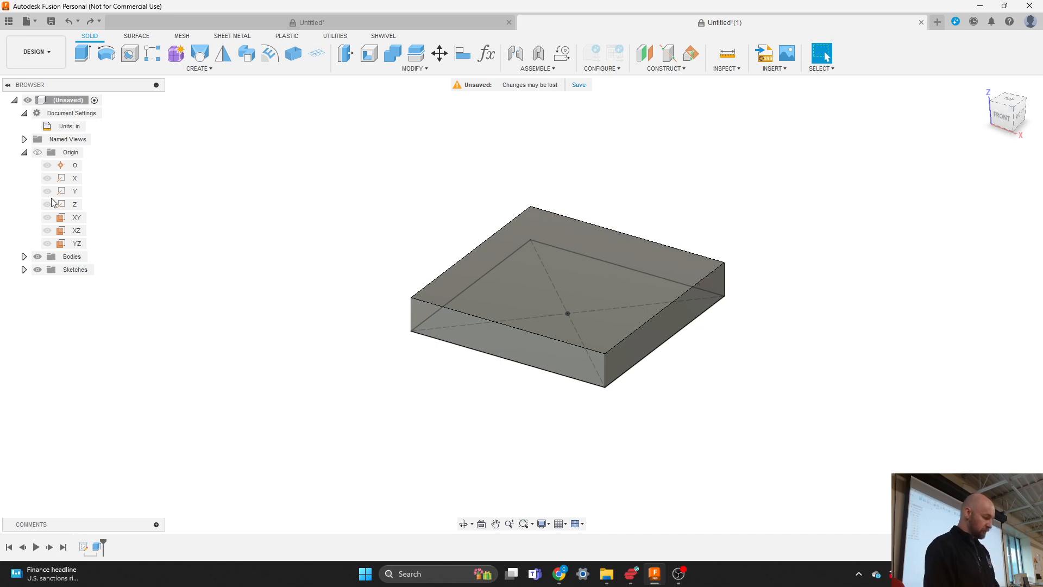
{"action": "left_click", "coordinate": [24, 152]}
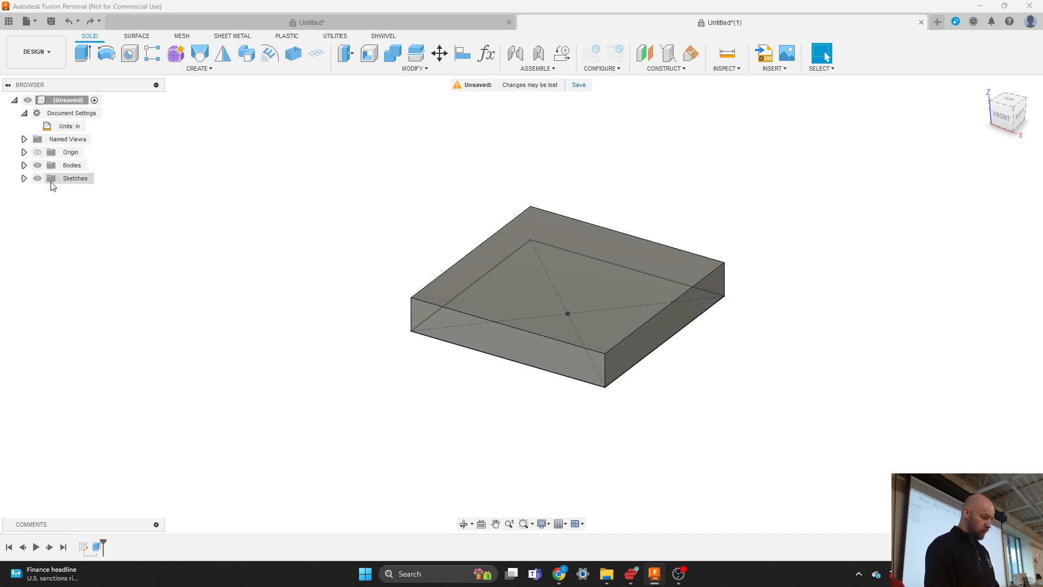
Start a sketch on the XZ origin plane through the middle of the block.
{"action": "left_click", "coordinate": [202, 69]}
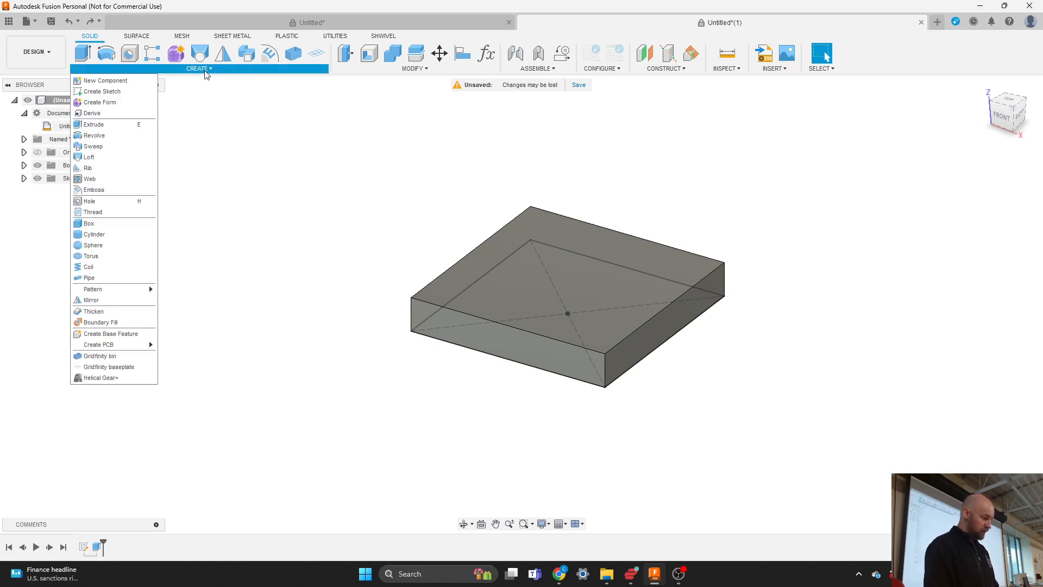
{"action": "left_click", "coordinate": [102, 91]}
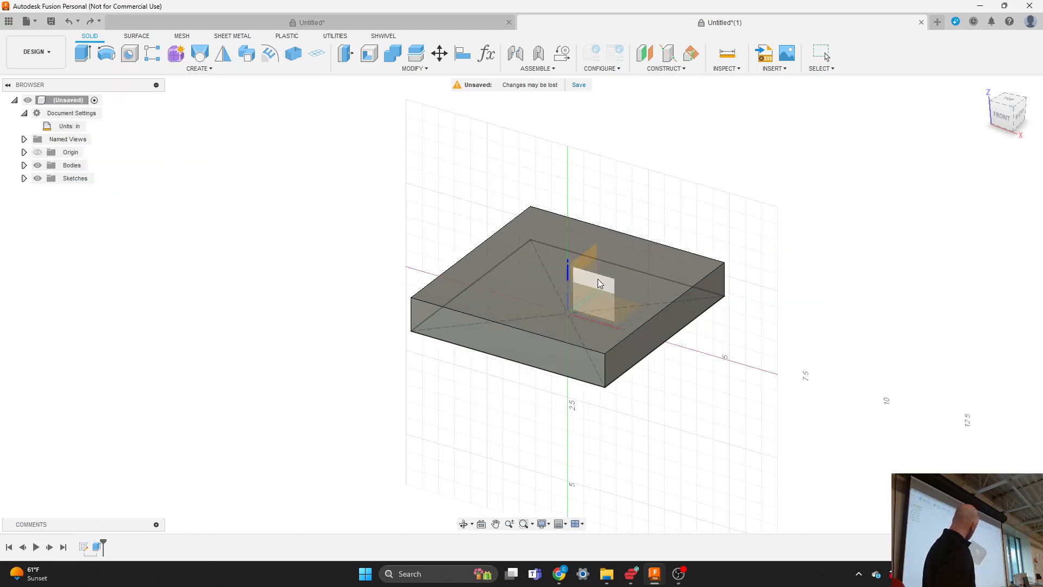
{"action": "left_click", "coordinate": [599, 281]}
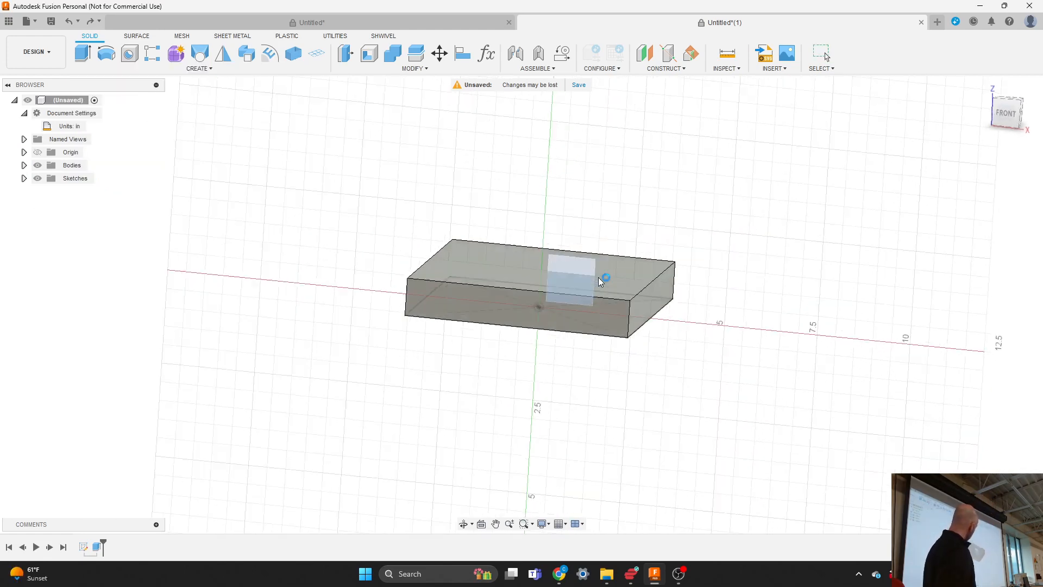
Sketch a 0.75 in vertical line from the origin point straight up inside the block.
{"action": "scroll", "coordinate": [533, 265], "scroll_direction": "up", "scroll_amount": 5}
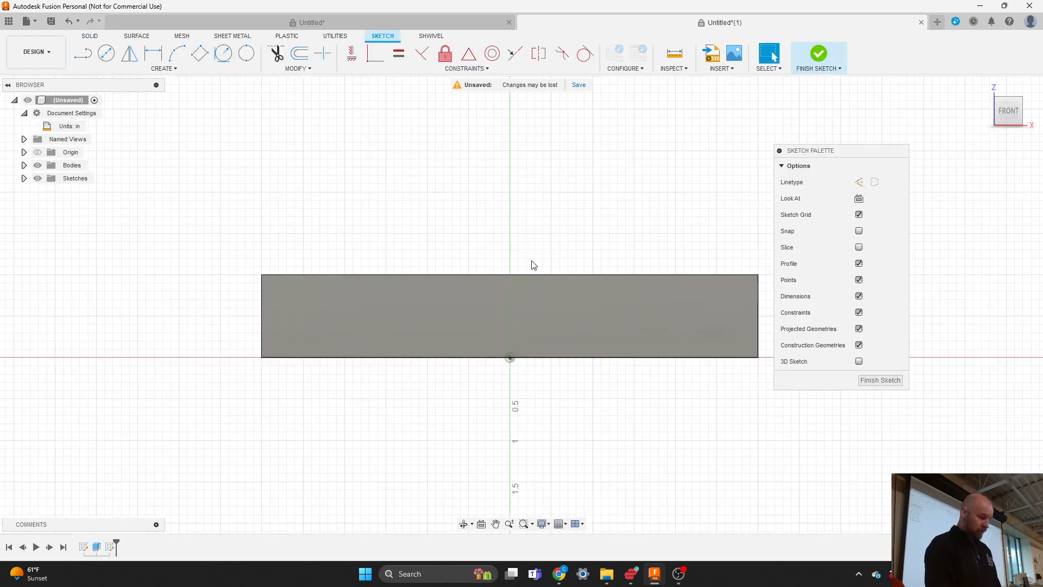
{"action": "key", "text": "l"}
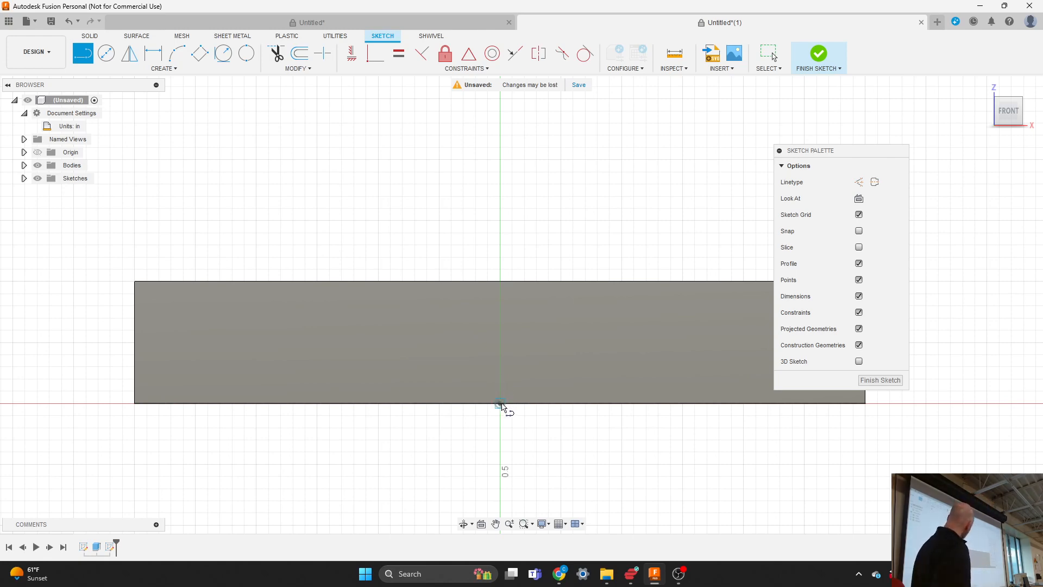
{"action": "scroll", "coordinate": [369, 448], "scroll_direction": "down", "scroll_amount": 2}
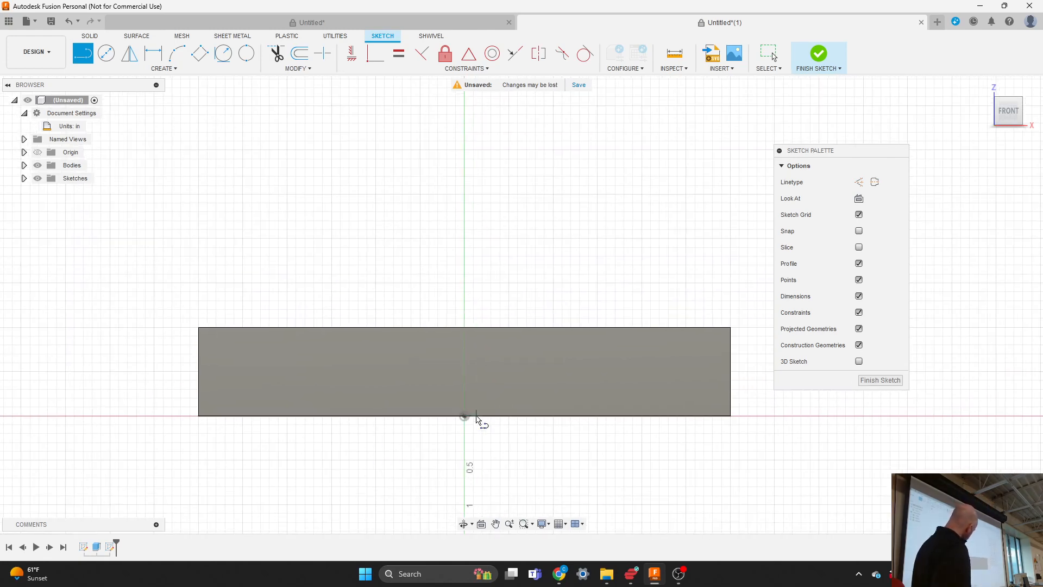
{"action": "left_click", "coordinate": [464, 417]}
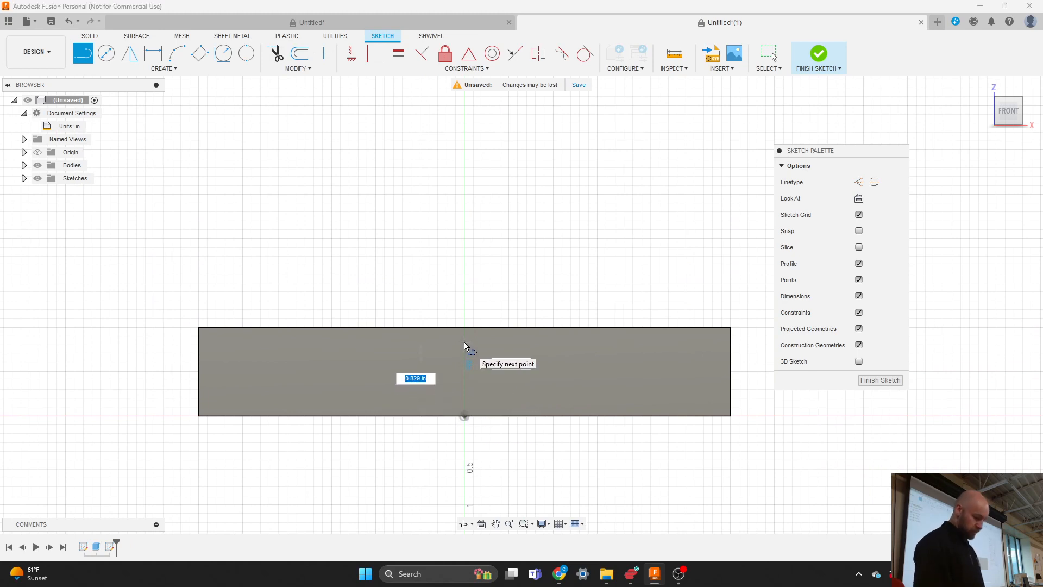
{"action": "type", "text": ".75"}
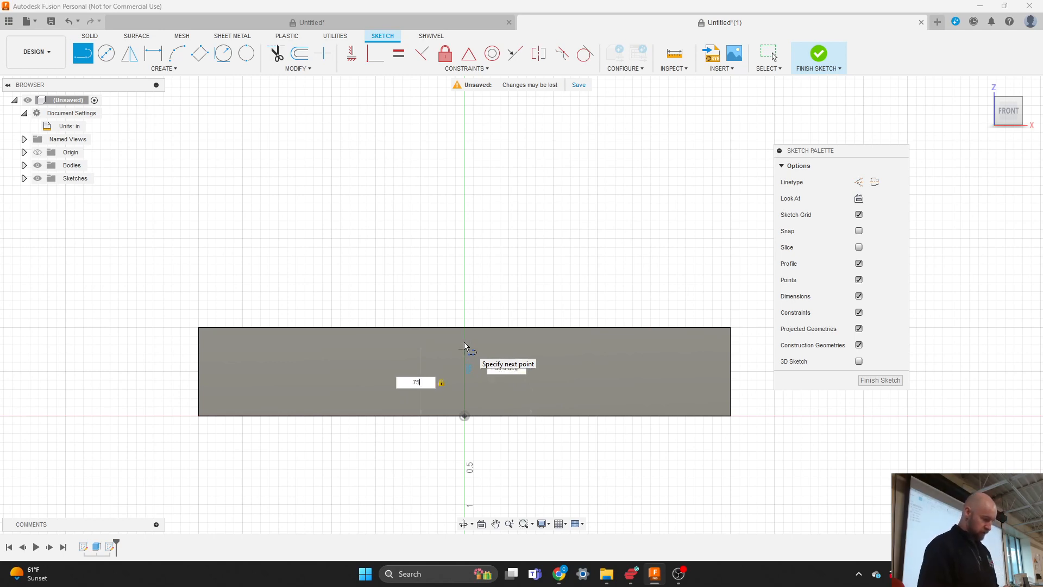
{"action": "key", "text": "Return"}
{"action": "key", "text": "Escape"}
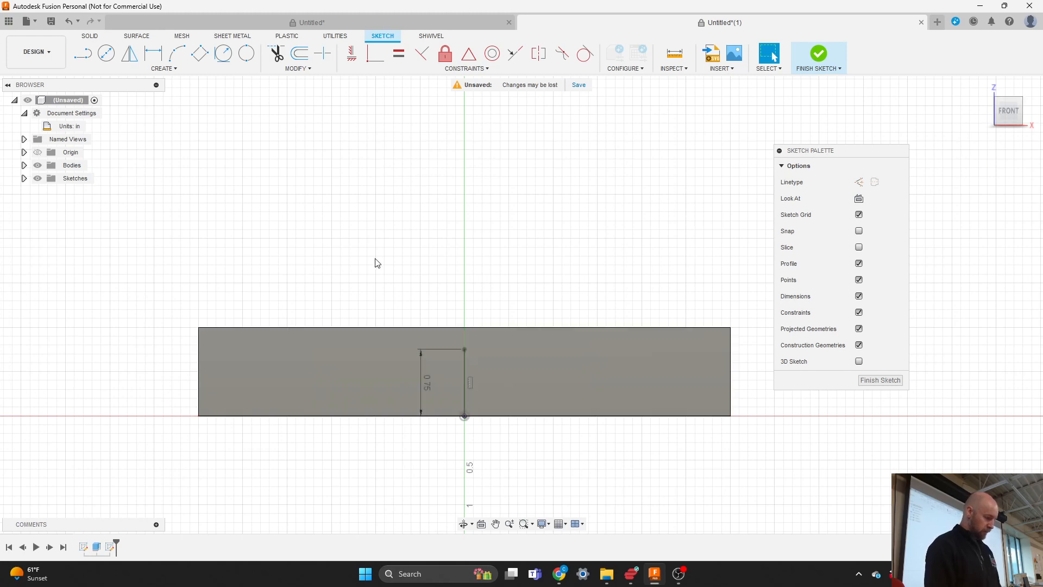
Draw a wavy fit point spline from the vertical line's upper end across the block, continuing well past its +X edge with an upturned end.
{"action": "left_click", "coordinate": [169, 72]}
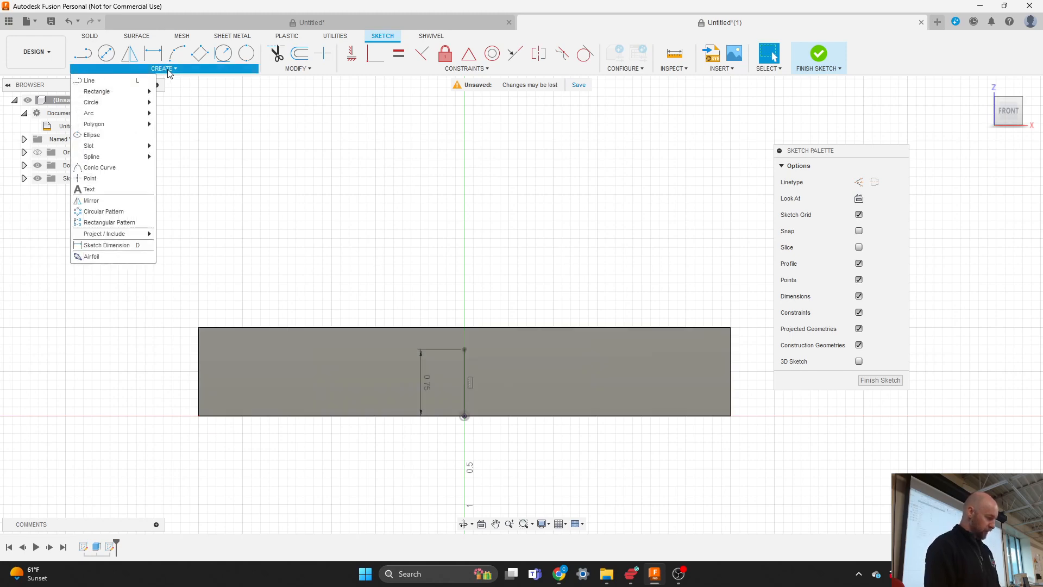
{"action": "mouse_move", "coordinate": [120, 156]}
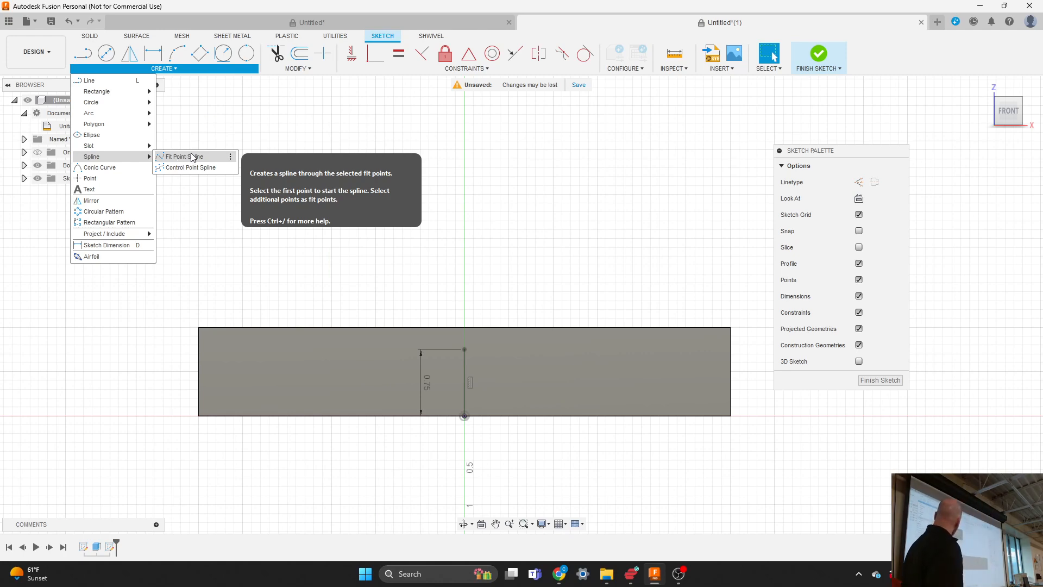
{"action": "left_click", "coordinate": [192, 157]}
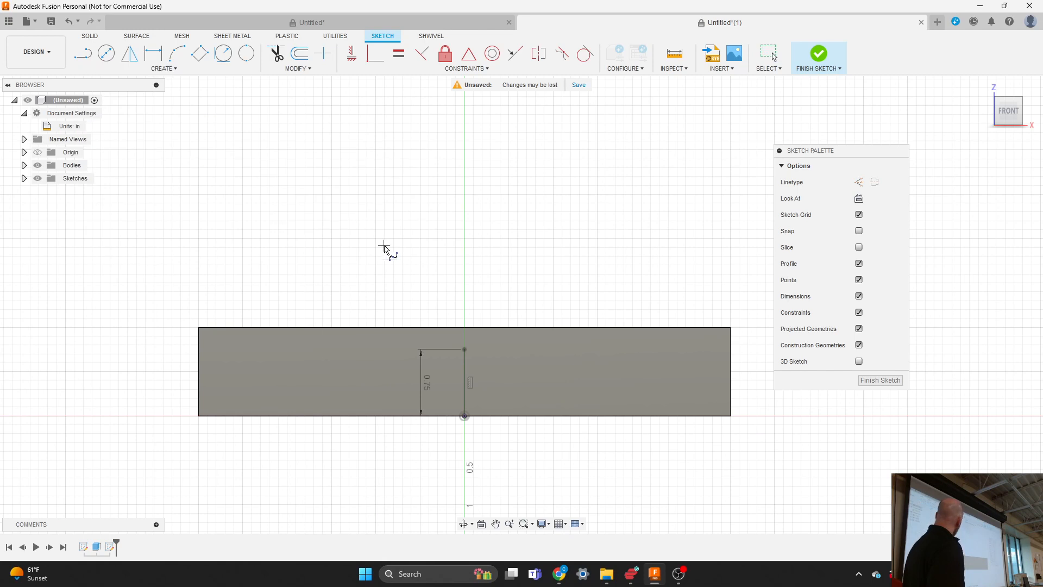
{"action": "left_click", "coordinate": [464, 350]}
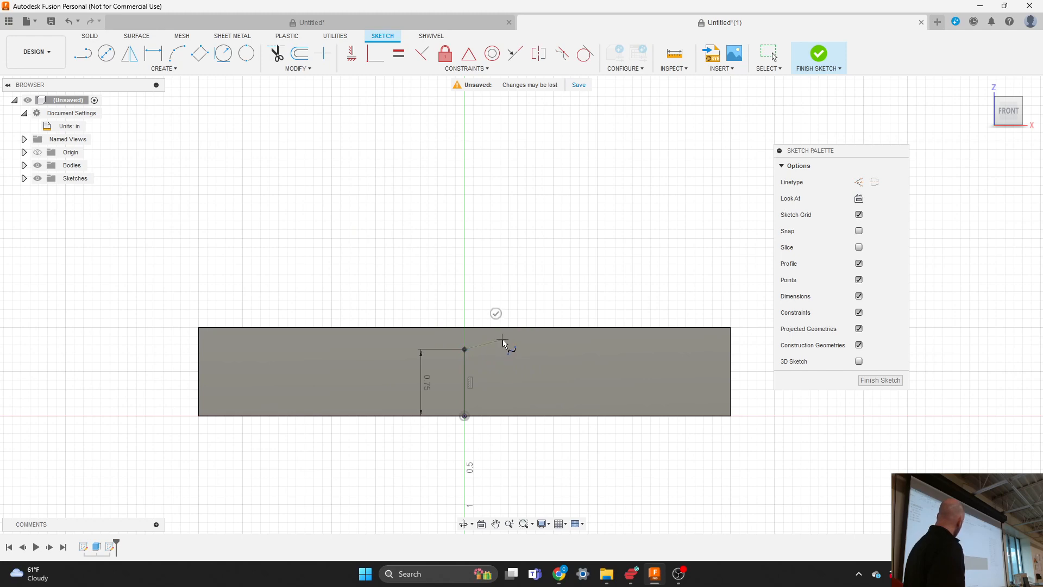
{"action": "left_click", "coordinate": [583, 350]}
{"action": "left_click", "coordinate": [618, 366]}
{"action": "left_click", "coordinate": [718, 333]}
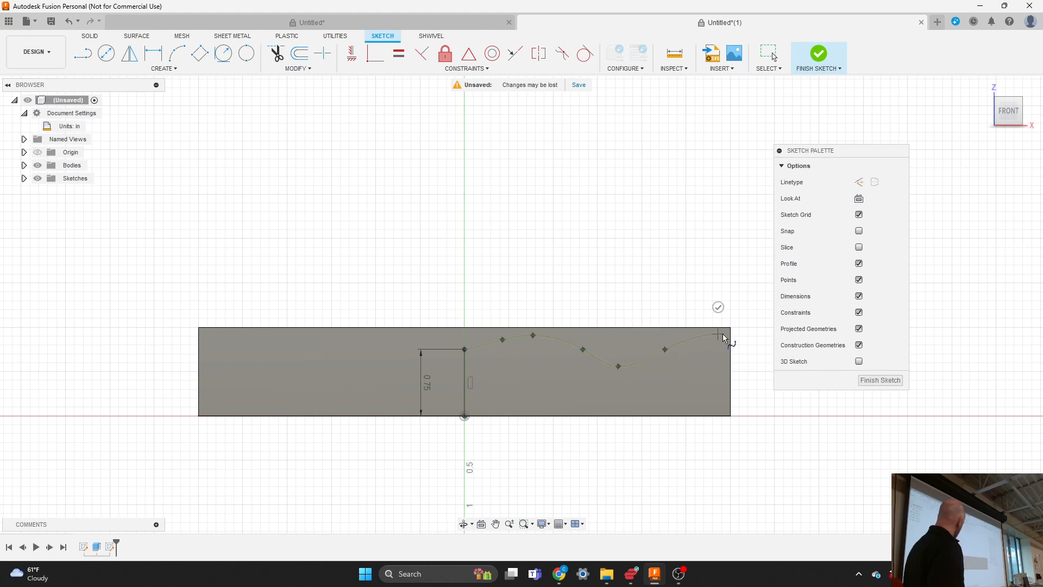
{"action": "left_click", "coordinate": [758, 333]}
{"action": "scroll", "coordinate": [492, 325], "scroll_direction": "down", "scroll_amount": 3}
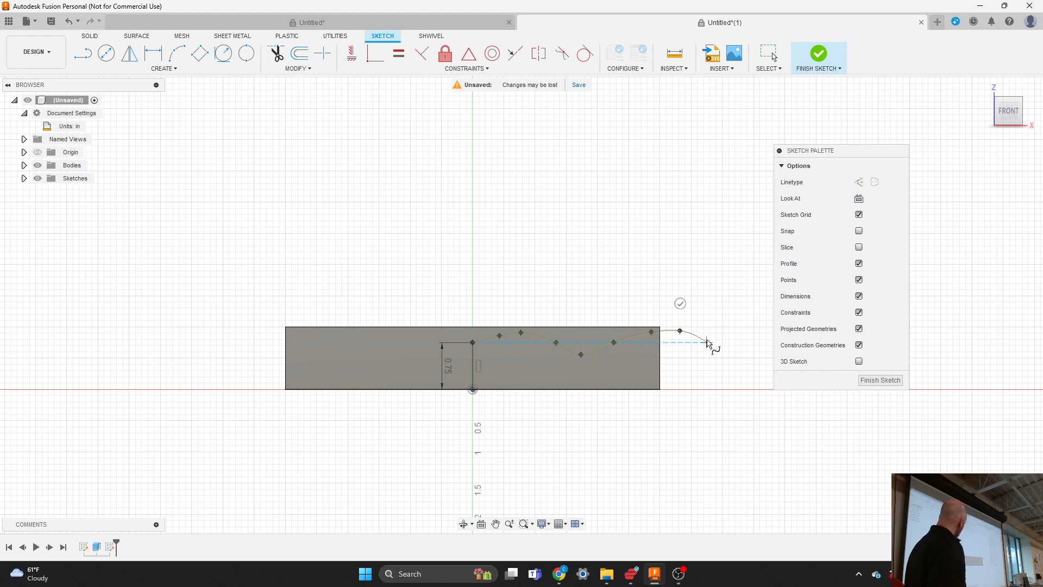
{"action": "scroll", "coordinate": [707, 343], "scroll_direction": "up", "scroll_amount": 4}
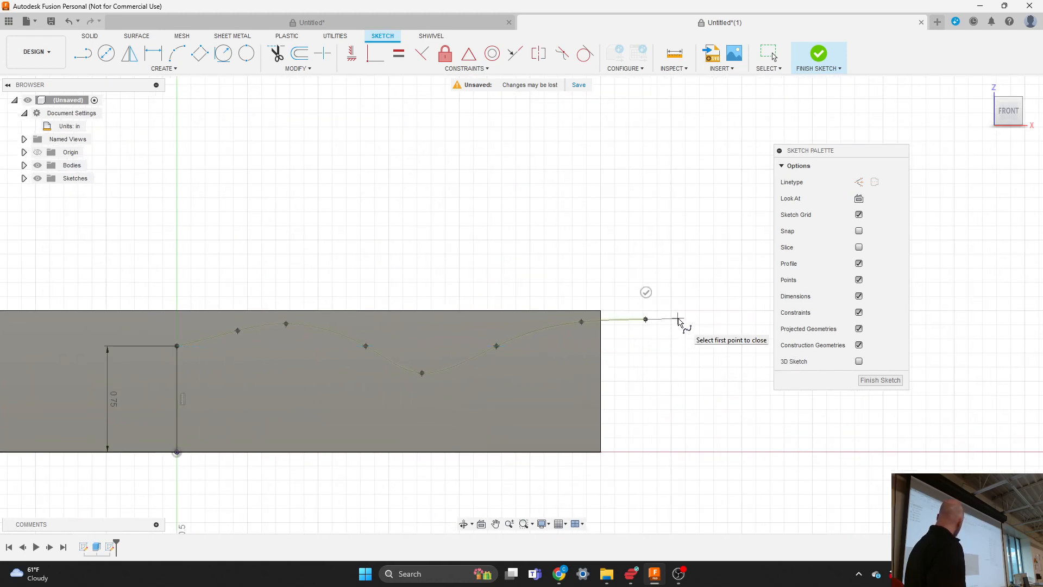
{"action": "scroll", "coordinate": [374, 393], "scroll_direction": "down", "scroll_amount": 4}
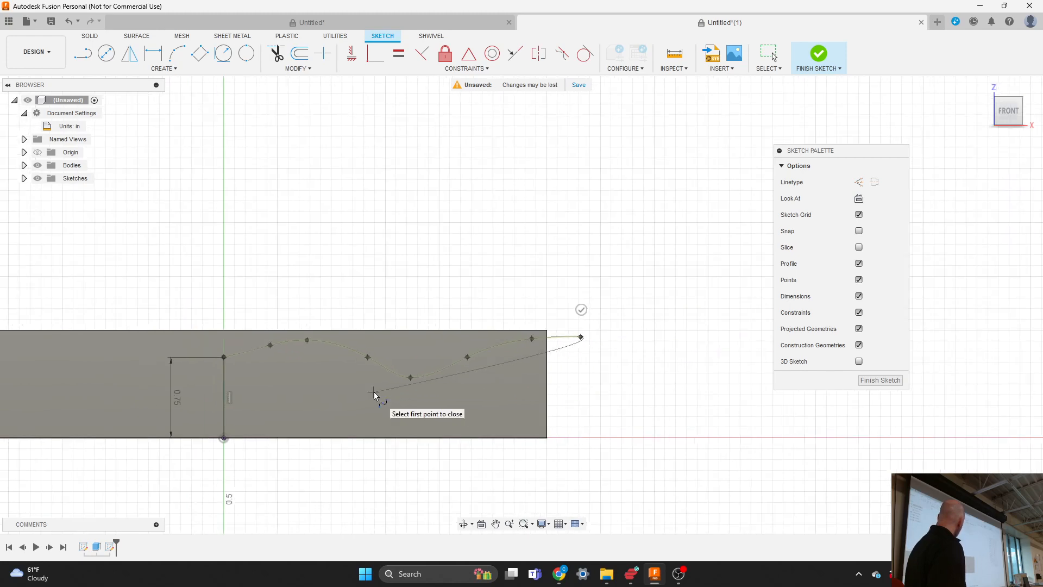
{"action": "scroll", "coordinate": [373, 392], "scroll_direction": "down", "scroll_amount": 2}
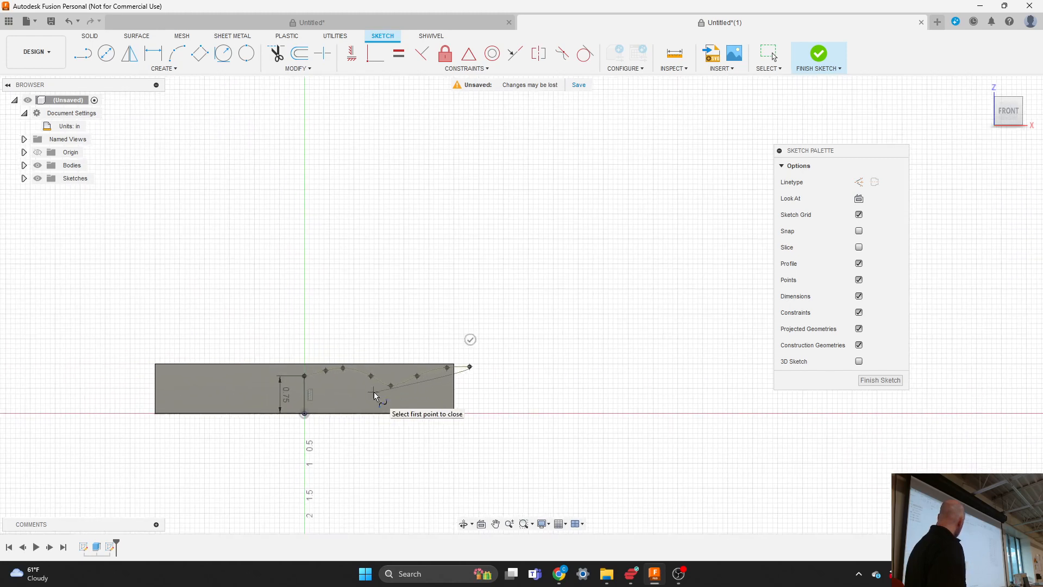
{"action": "left_click", "coordinate": [597, 366]}
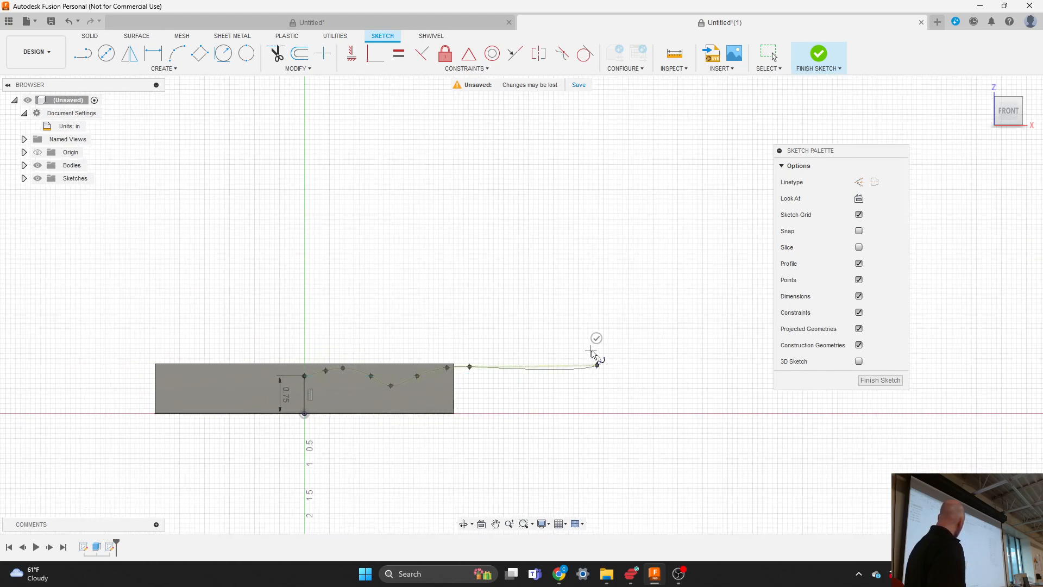
{"action": "left_click", "coordinate": [603, 339]}
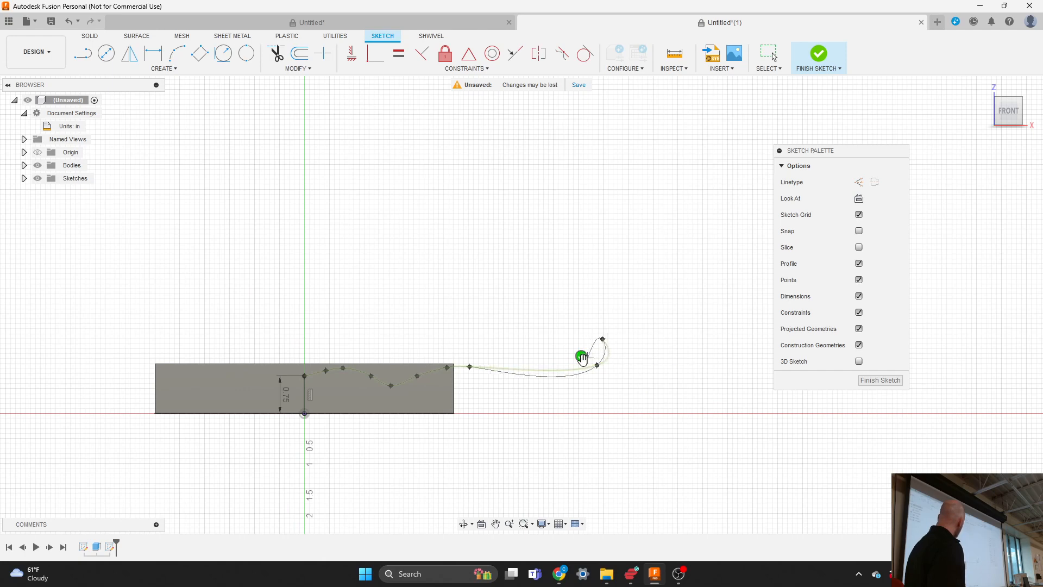
{"action": "left_click", "coordinate": [582, 360]}
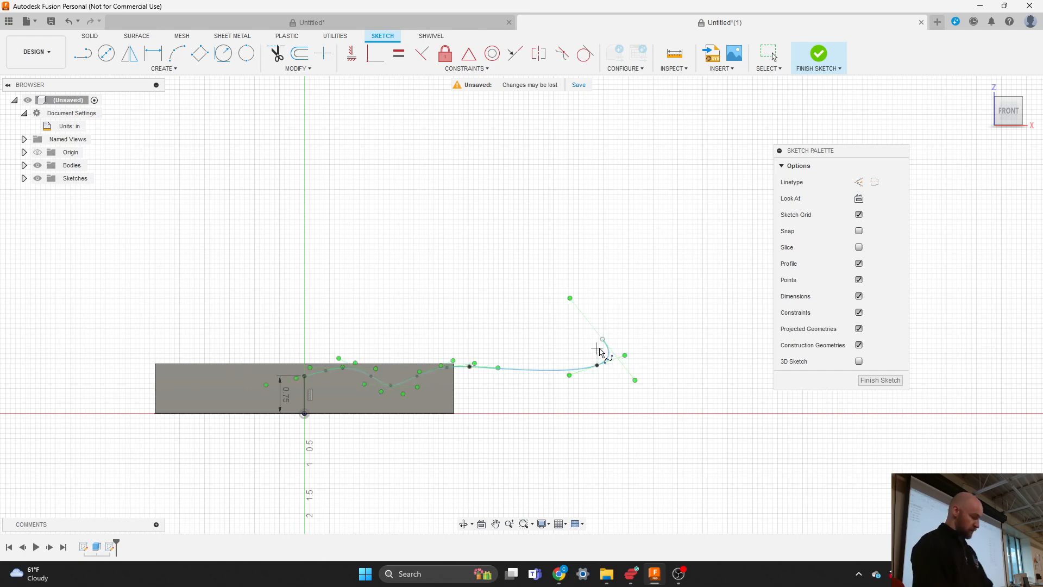
{"action": "key", "text": "Escape"}
Lower the spline's outer end point to straighten the tail beyond the block, and select the spline.
{"action": "left_click_drag", "start_coordinate": [602, 340], "coordinate": [621, 365]}
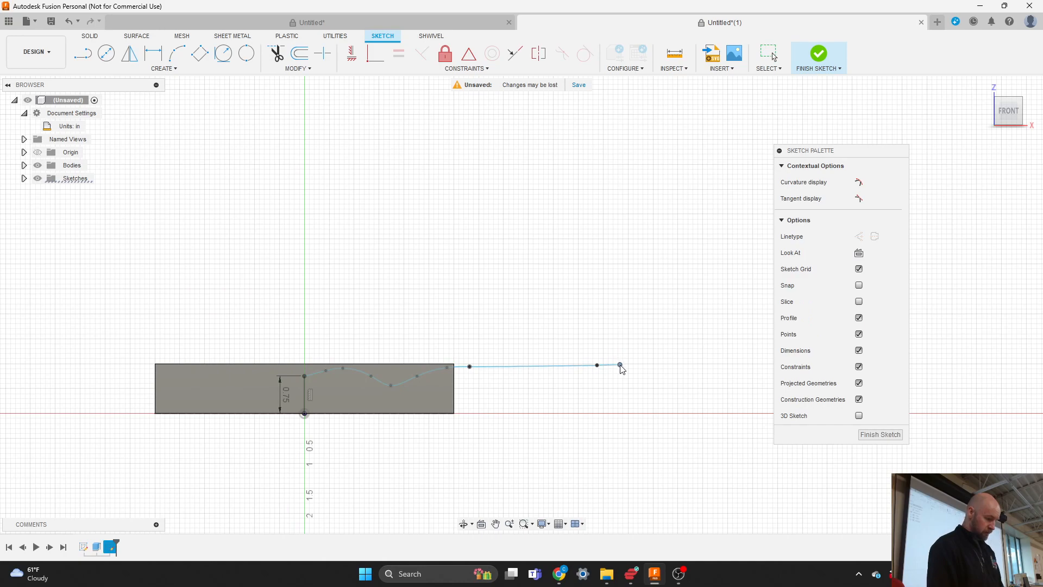
{"action": "scroll", "coordinate": [400, 377], "scroll_direction": "up", "scroll_amount": 3}
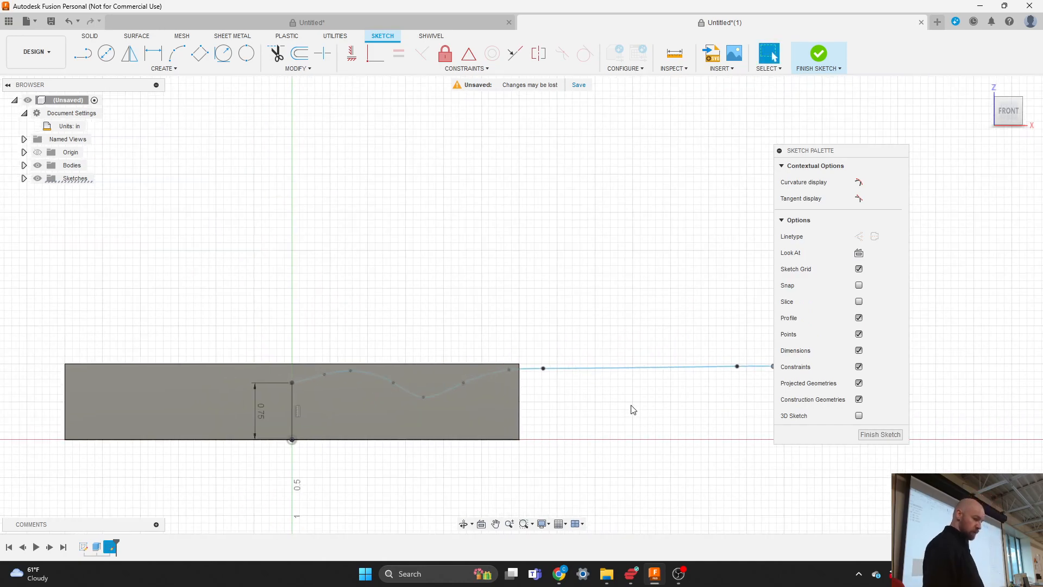
{"action": "left_click", "coordinate": [564, 369]}
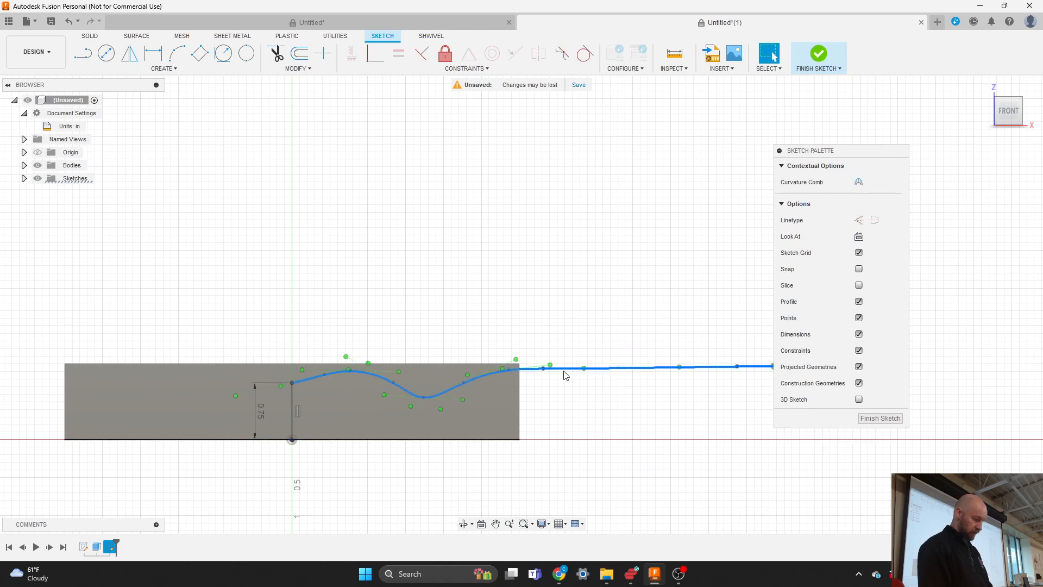
Move the sketch palette clear of the spline and expand the Sketches folder, leaving the spline deselected.
{"action": "left_click_drag", "start_coordinate": [830, 161], "coordinate": [906, 170]}
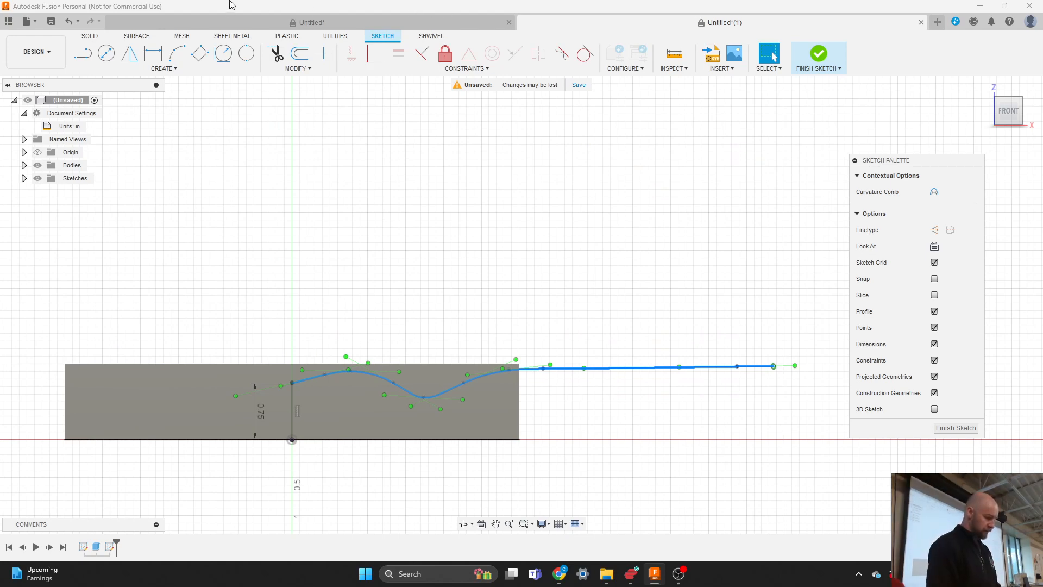
{"action": "left_click", "coordinate": [24, 178]}
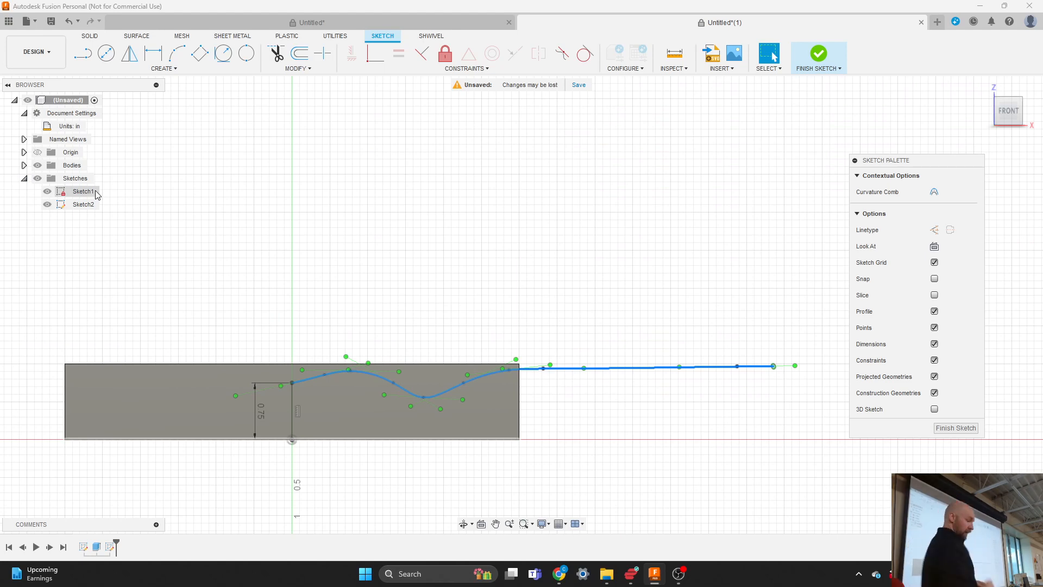
{"action": "key", "text": "Escape"}
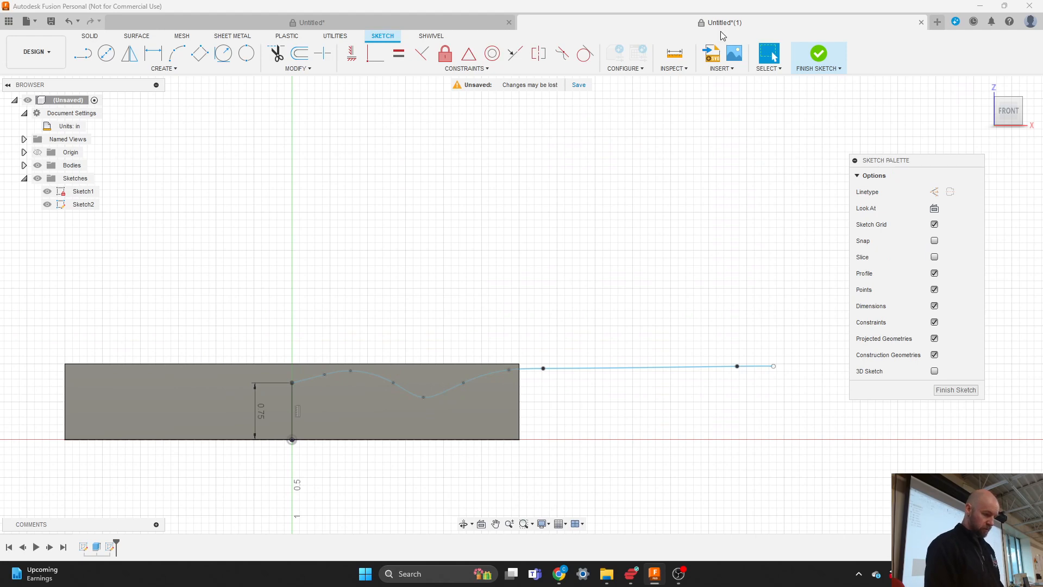
Finish the spline sketch, open Sketch1 to examine the 6 in square's dimensions and constraints, and exit it again.
{"action": "left_click", "coordinate": [819, 54]}
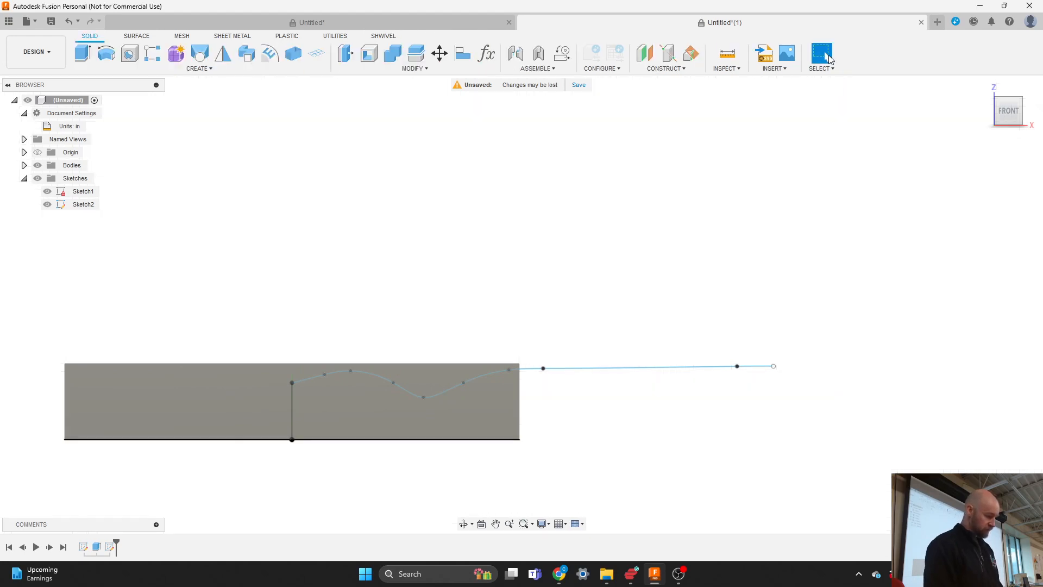
{"action": "left_click", "coordinate": [83, 547]}
{"action": "left_click", "coordinate": [84, 548]}
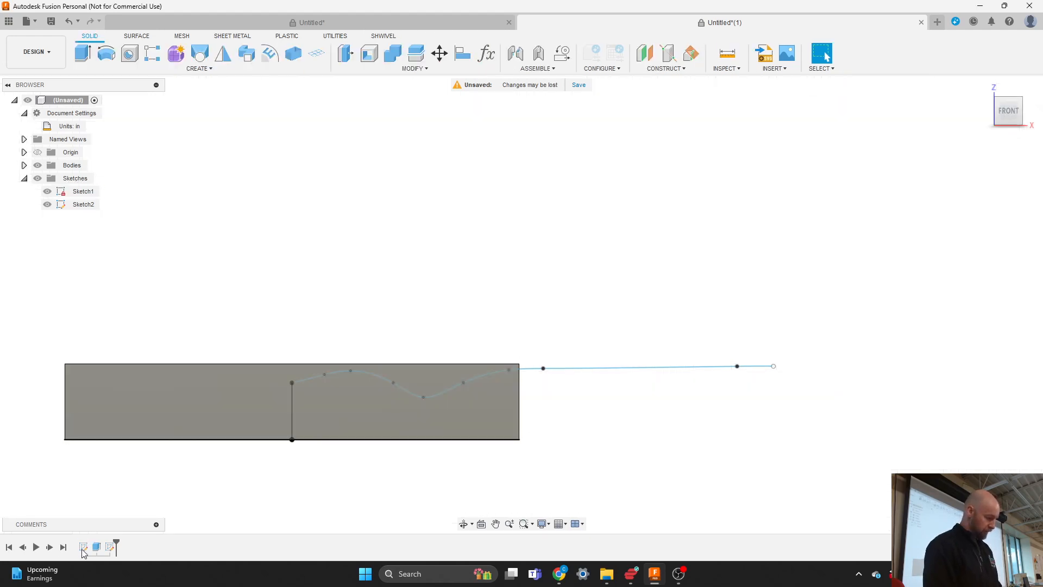
{"action": "right_click", "coordinate": [83, 549]}
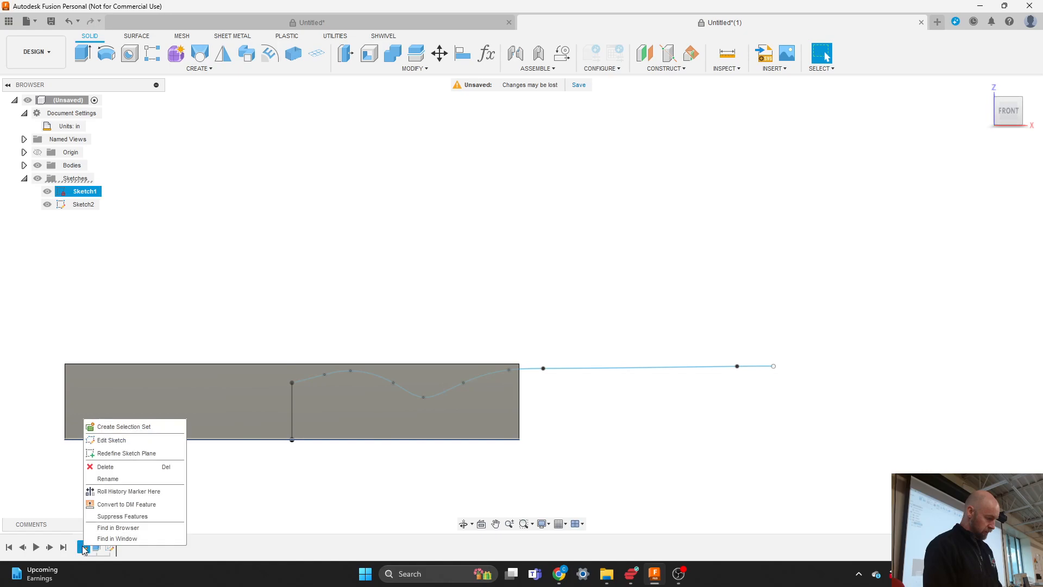
{"action": "left_click", "coordinate": [106, 443]}
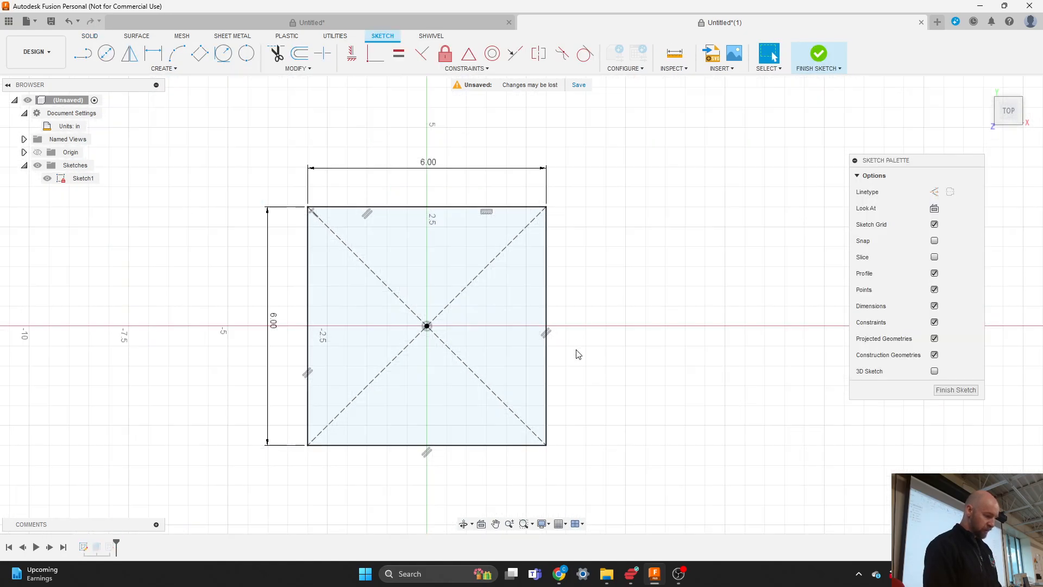
{"action": "scroll", "coordinate": [295, 321], "scroll_direction": "up", "scroll_amount": 2}
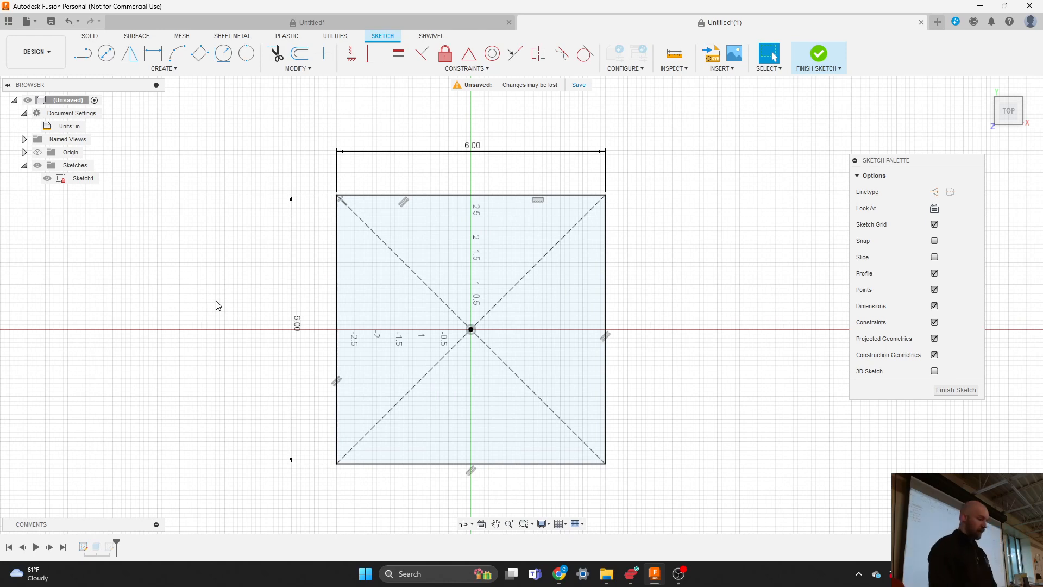
{"action": "left_click", "coordinate": [819, 53]}
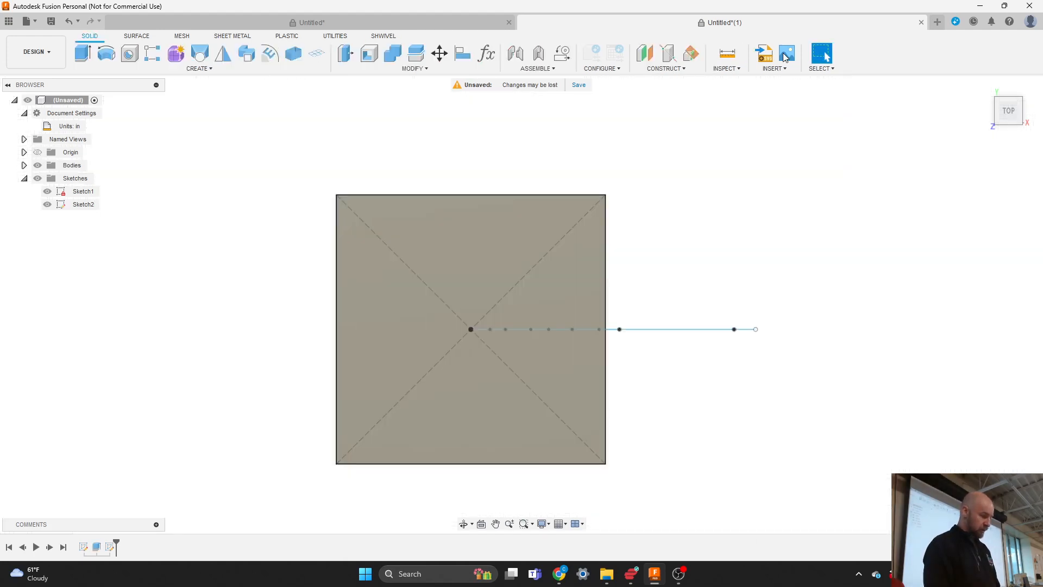
Reopen Sketch2 for editing and orient the view upright to the block's front with the whole spline in sight.
{"action": "right_click", "coordinate": [72, 206]}
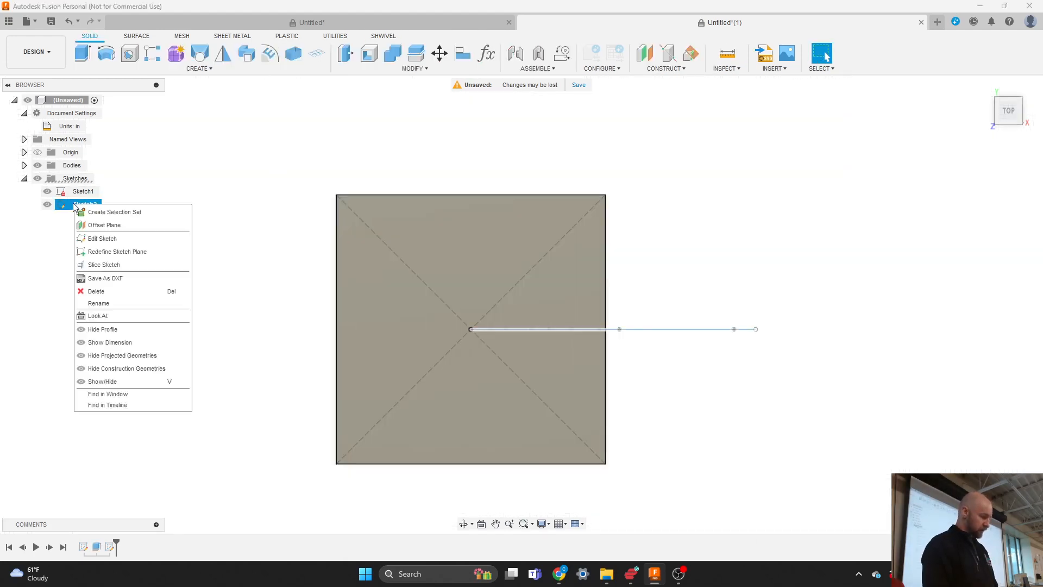
{"action": "left_click", "coordinate": [147, 187]}
{"action": "left_click", "coordinate": [98, 205]}
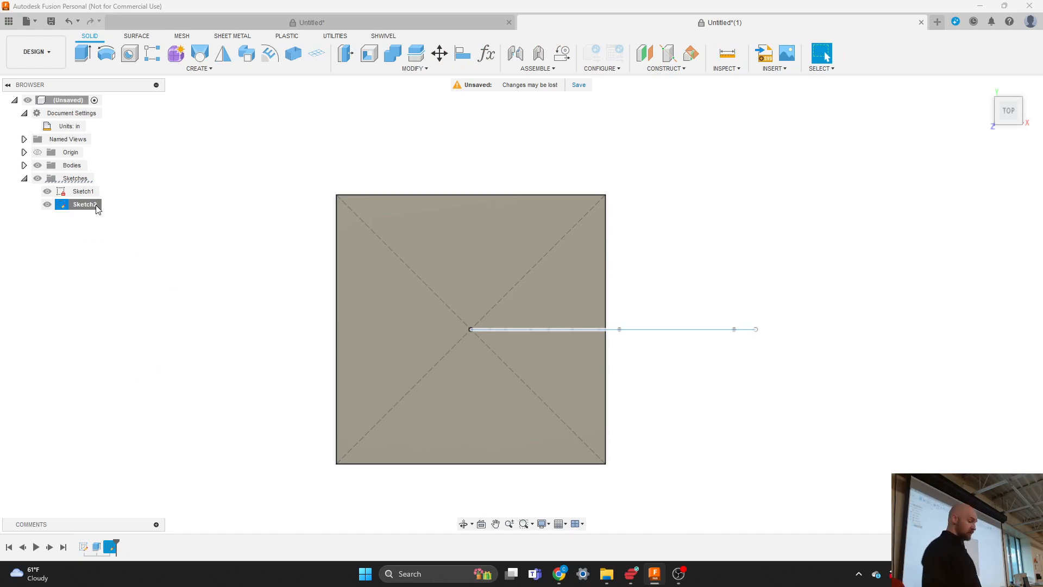
{"action": "right_click", "coordinate": [82, 207]}
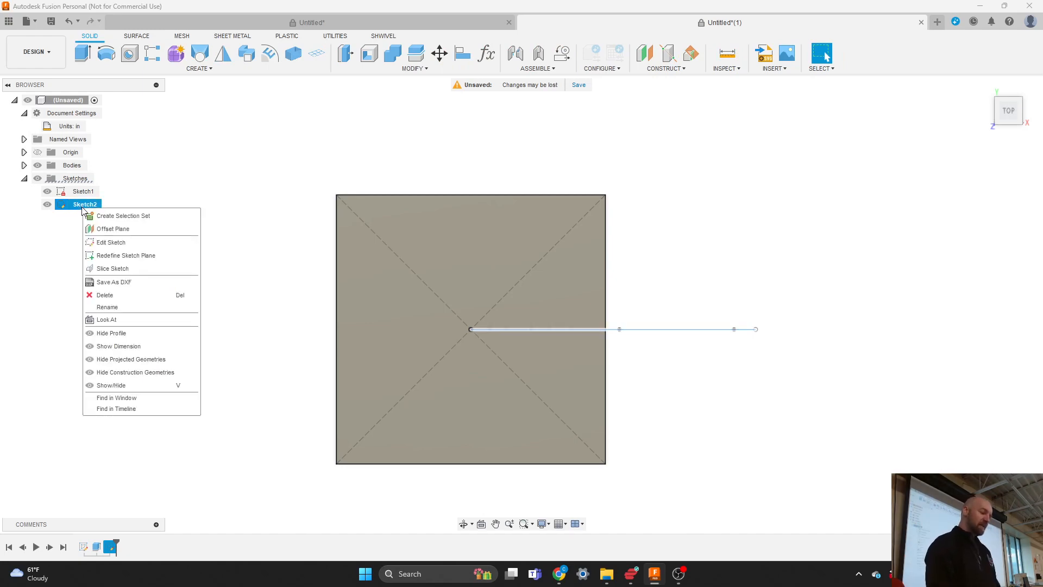
{"action": "left_click", "coordinate": [111, 243]}
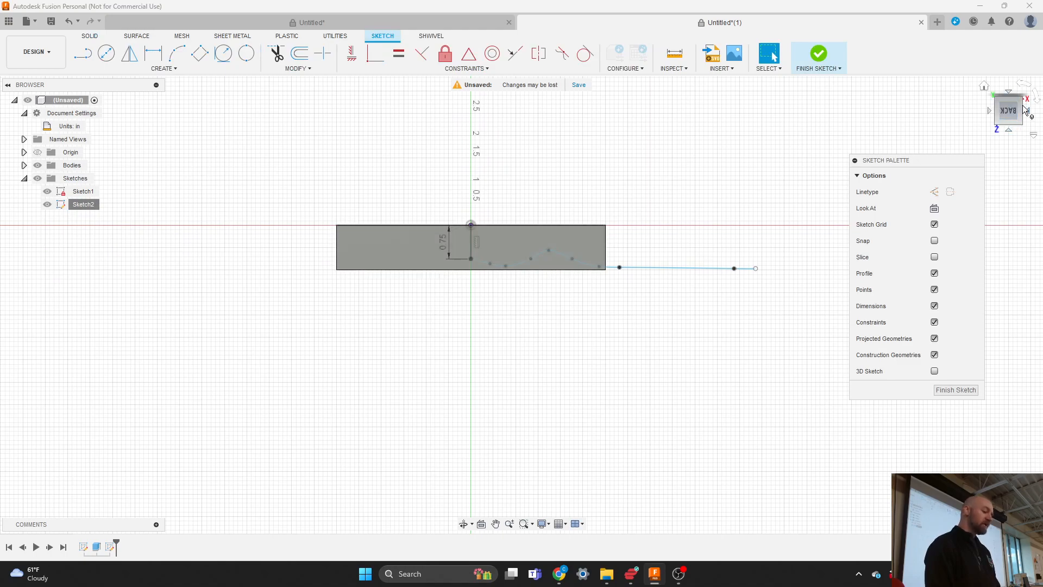
{"action": "left_click", "coordinate": [1036, 98]}
{"action": "left_click", "coordinate": [1036, 98]}
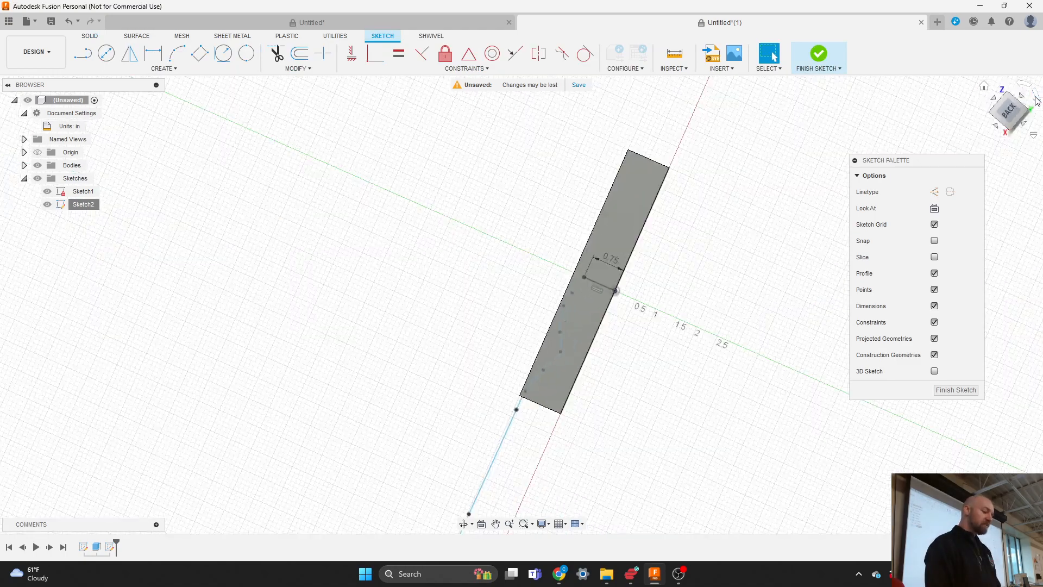
{"action": "scroll", "coordinate": [827, 100], "scroll_direction": "down", "scroll_amount": 2}
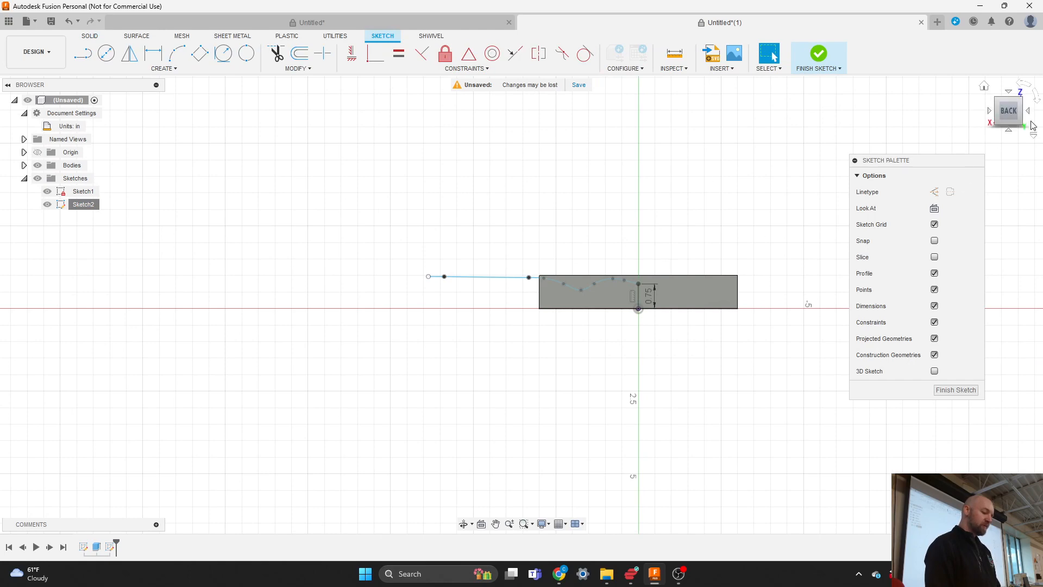
{"action": "left_click", "coordinate": [1029, 113]}
{"action": "left_click", "coordinate": [1029, 112]}
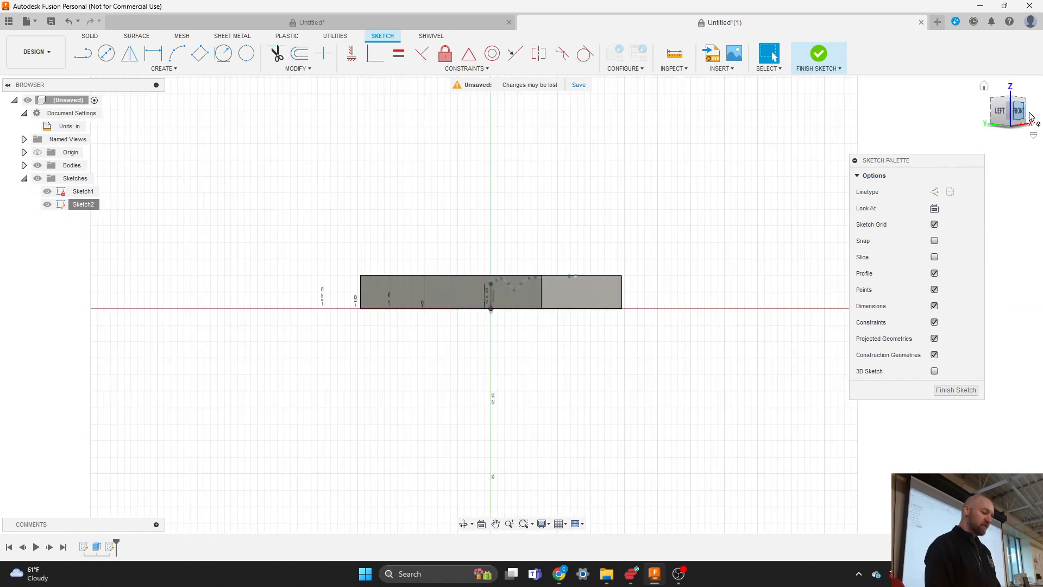
{"action": "scroll", "coordinate": [445, 272], "scroll_direction": "up", "scroll_amount": 3}
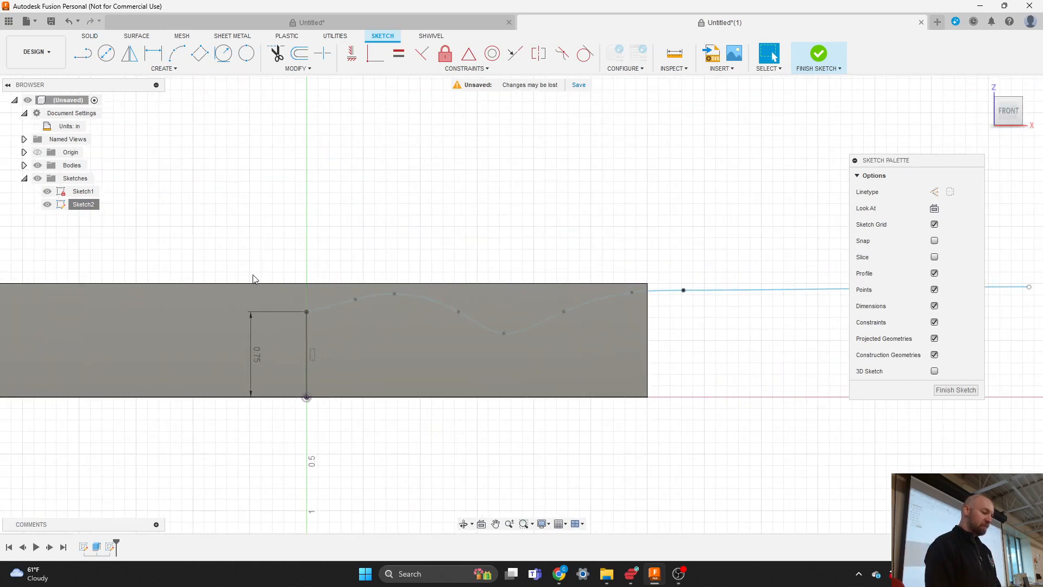
{"action": "scroll", "coordinate": [253, 275], "scroll_direction": "down", "scroll_amount": 1}
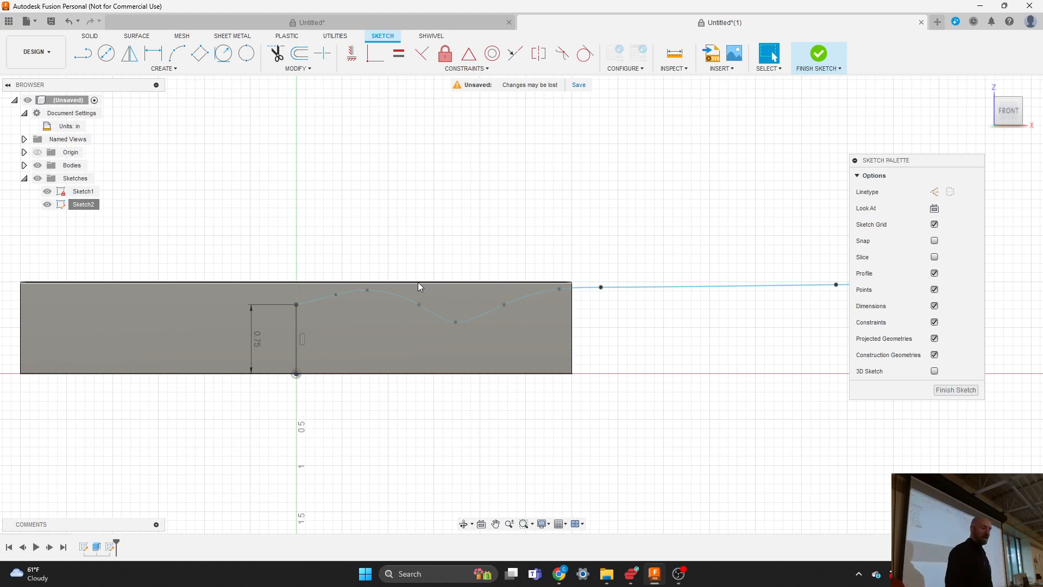
{"action": "scroll", "coordinate": [293, 263], "scroll_direction": "down", "scroll_amount": 2}
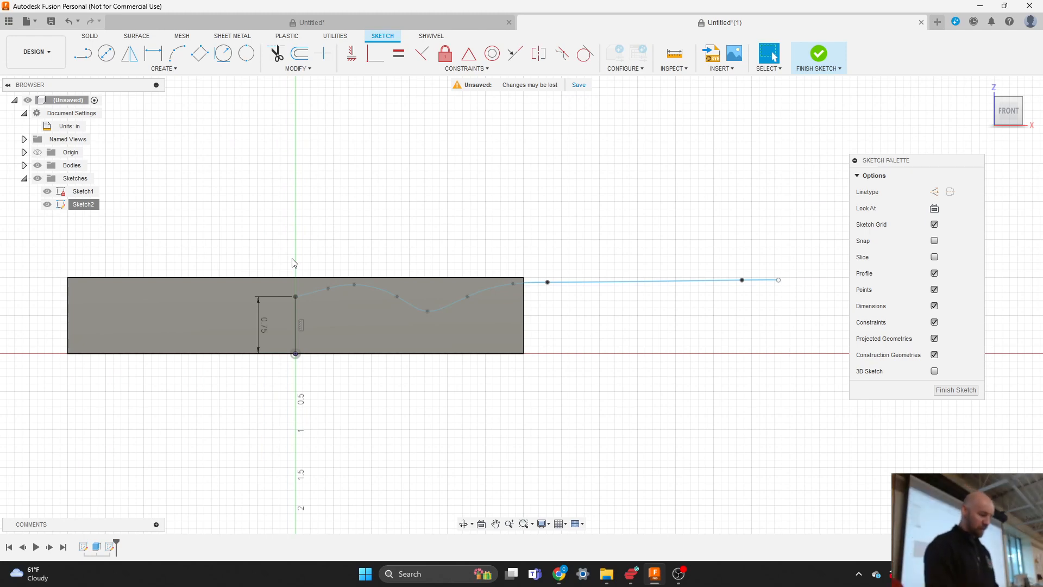
Draw a vertical line from the spline's outer end down to the X axis and a horizontal line back to the origin.
{"action": "key", "text": "l"}
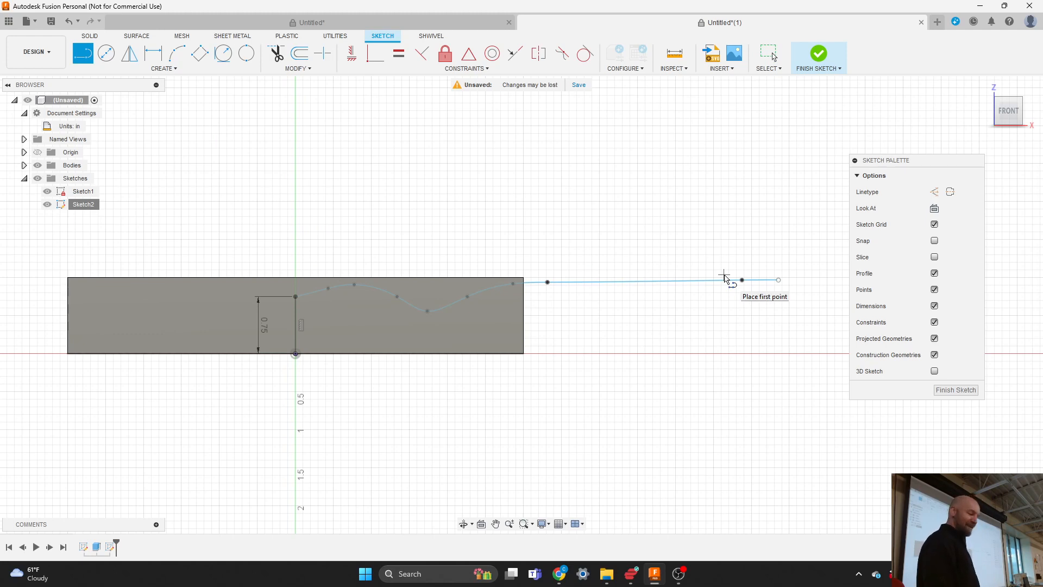
{"action": "left_click", "coordinate": [779, 280]}
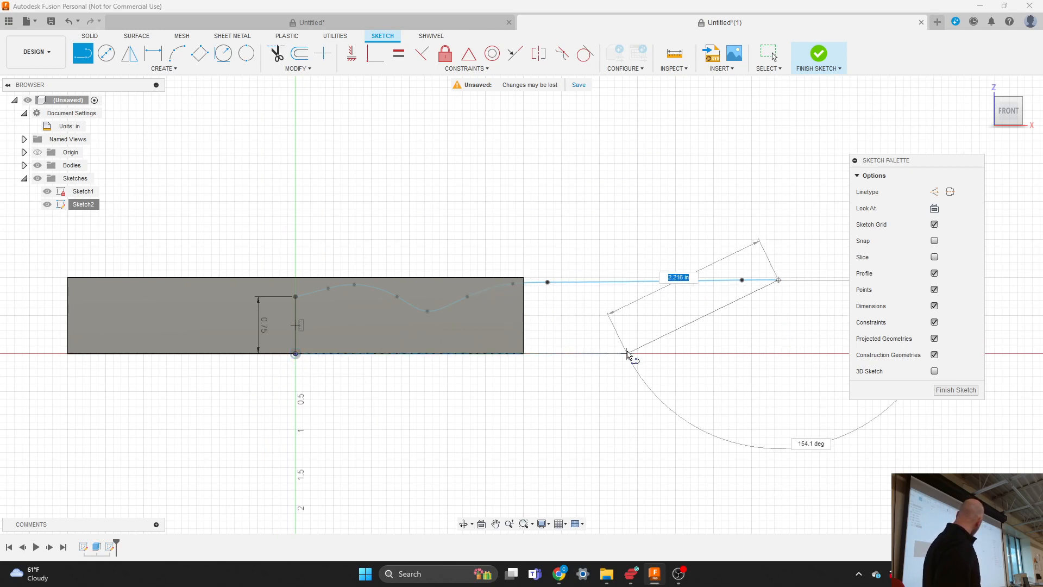
{"action": "left_click", "coordinate": [780, 354]}
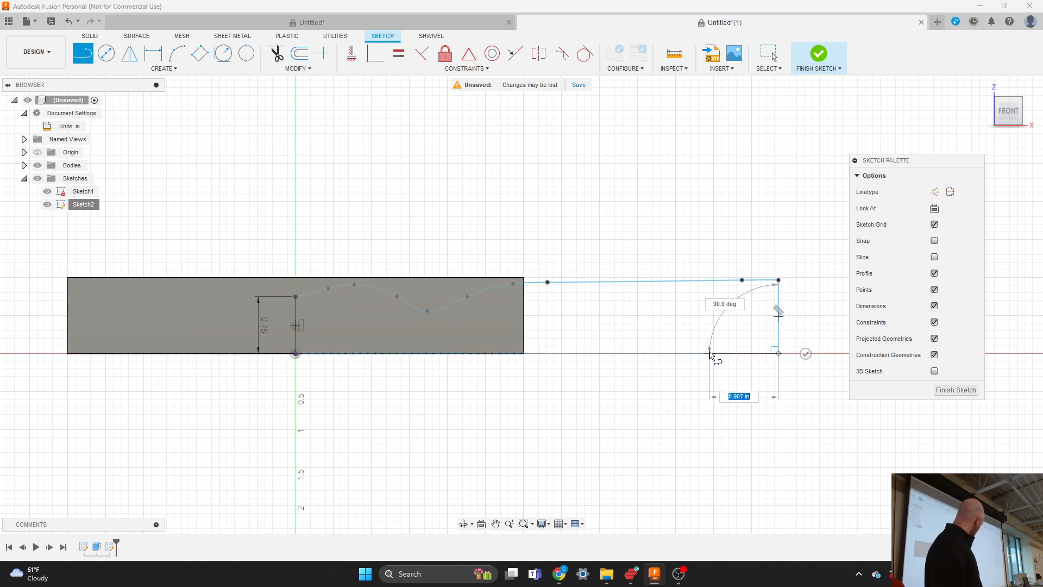
{"action": "left_click", "coordinate": [296, 354]}
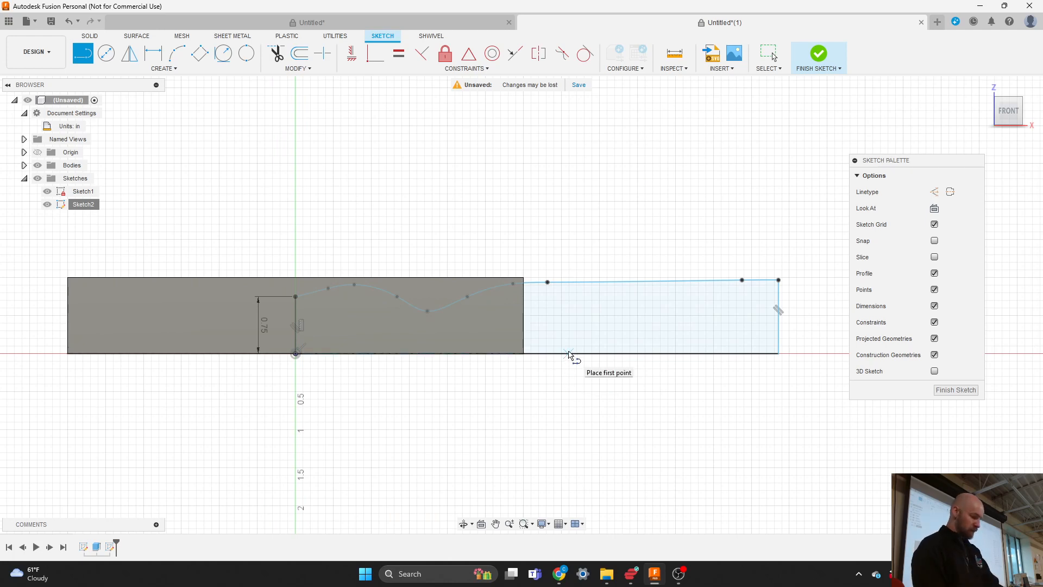
{"action": "key", "text": "Escape"}
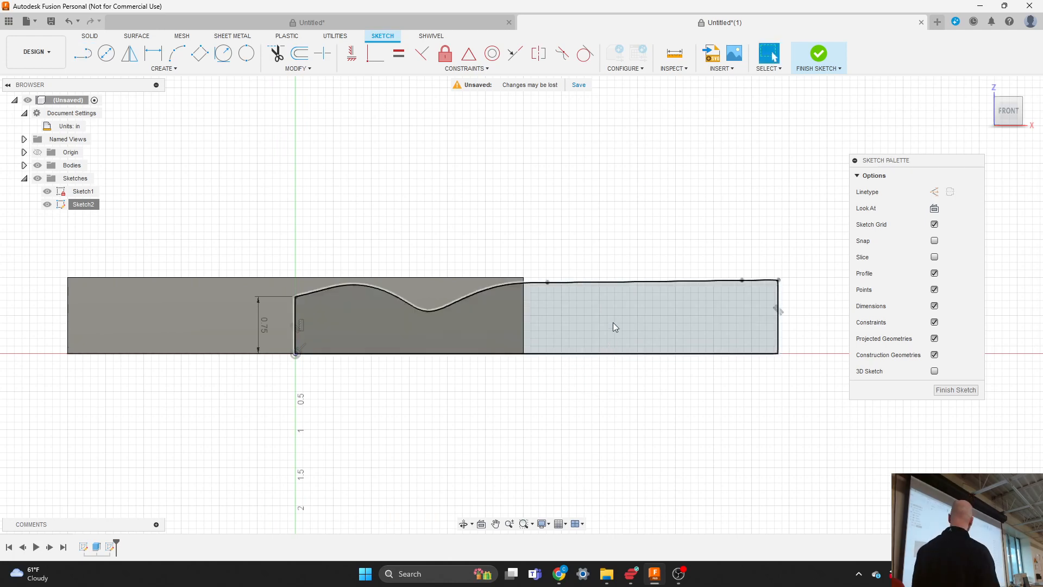
Delete the horizontal baseline and the vertical line at the spline's outer end.
{"action": "left_click", "coordinate": [614, 353]}
{"action": "key", "text": "Delete"}
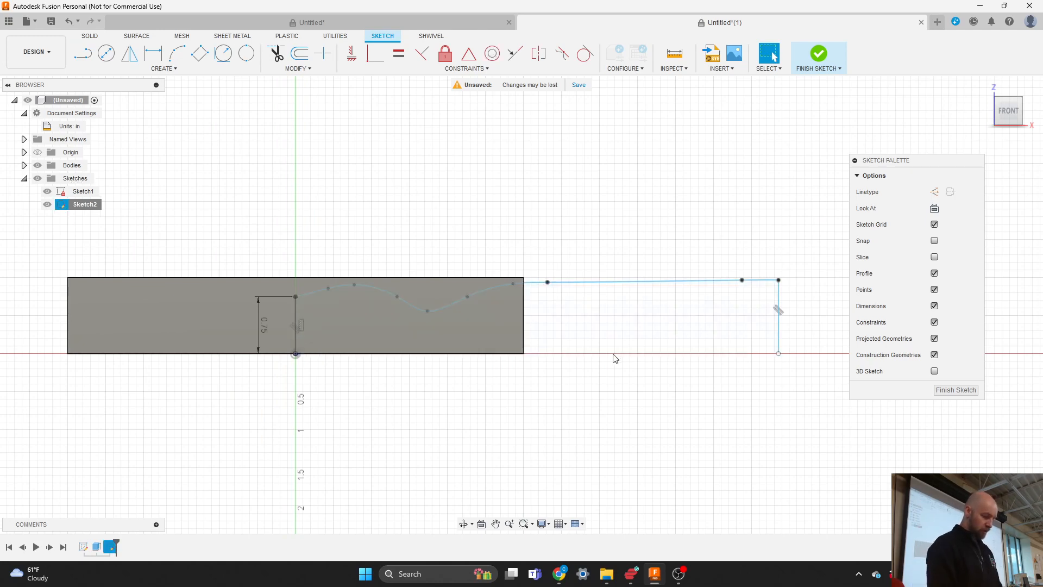
{"action": "left_click", "coordinate": [778, 340]}
{"action": "key", "text": "Delete"}
Draw a vertical line about 0.97 in long from the spline's outer end straight down to the X axis.
{"action": "key", "text": "l"}
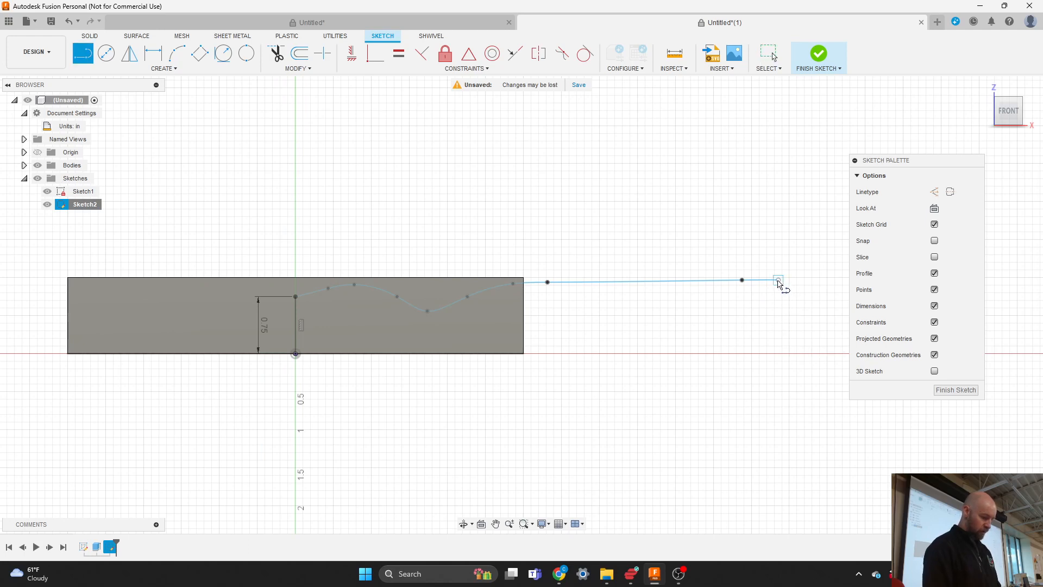
{"action": "left_click", "coordinate": [778, 281]}
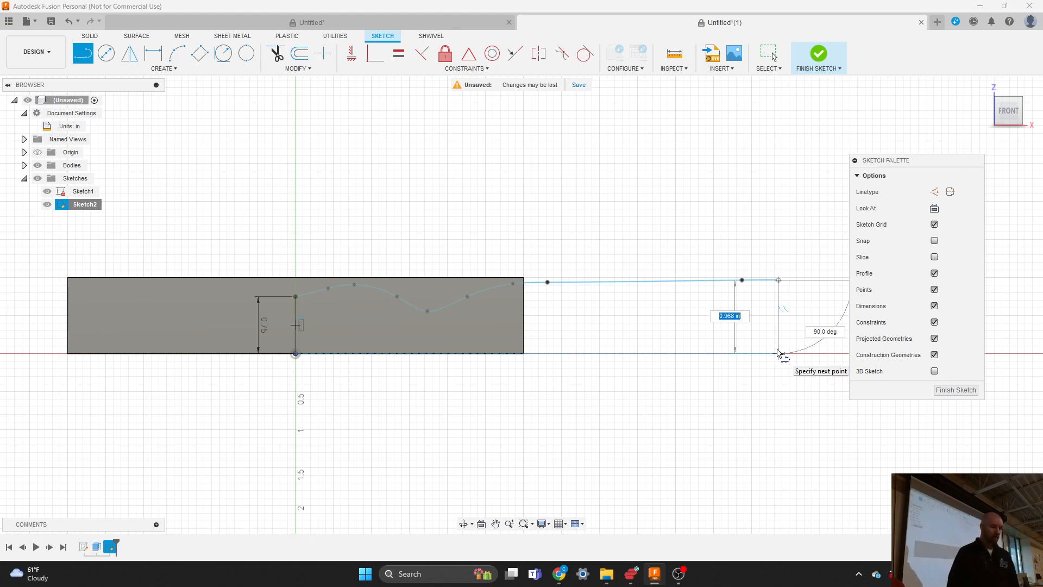
{"action": "left_click", "coordinate": [777, 353]}
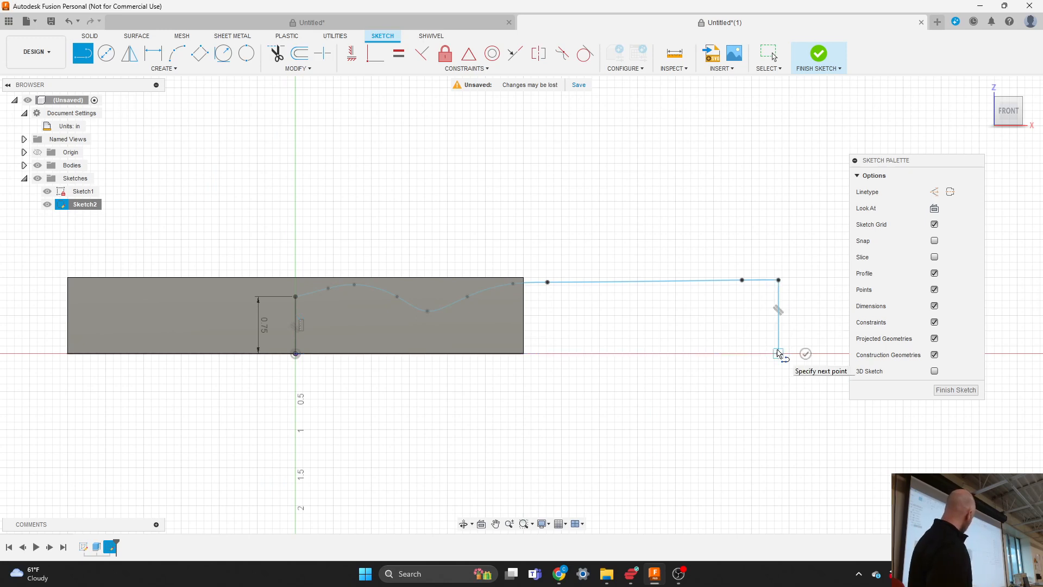
{"action": "key", "text": "Escape"}
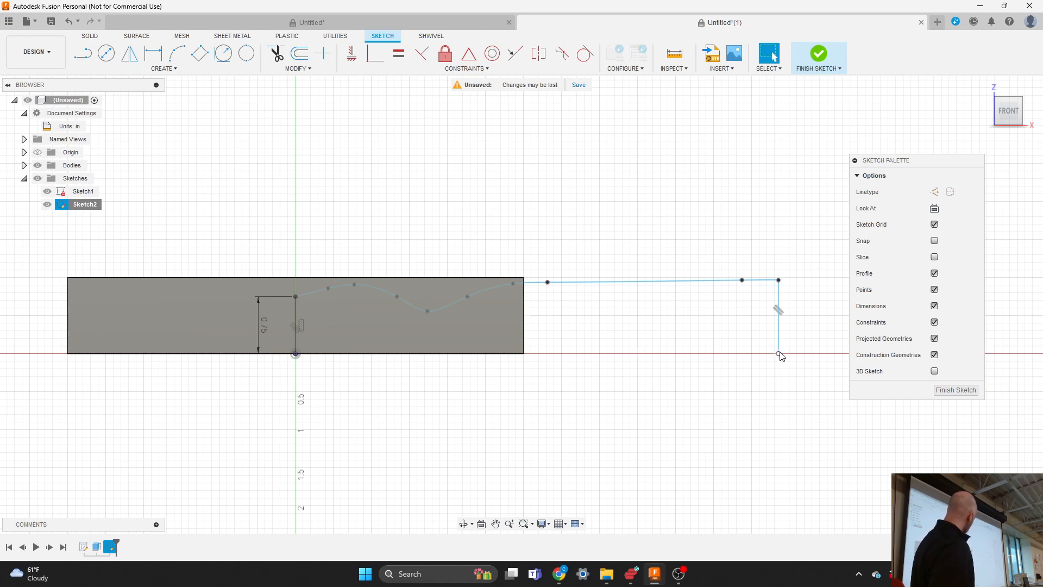
Move the vertical line's free end up off the X axis, and align it with the origin using a Horizontal/Vertical constraint.
{"action": "left_click_drag", "start_coordinate": [777, 354], "coordinate": [779, 327]}
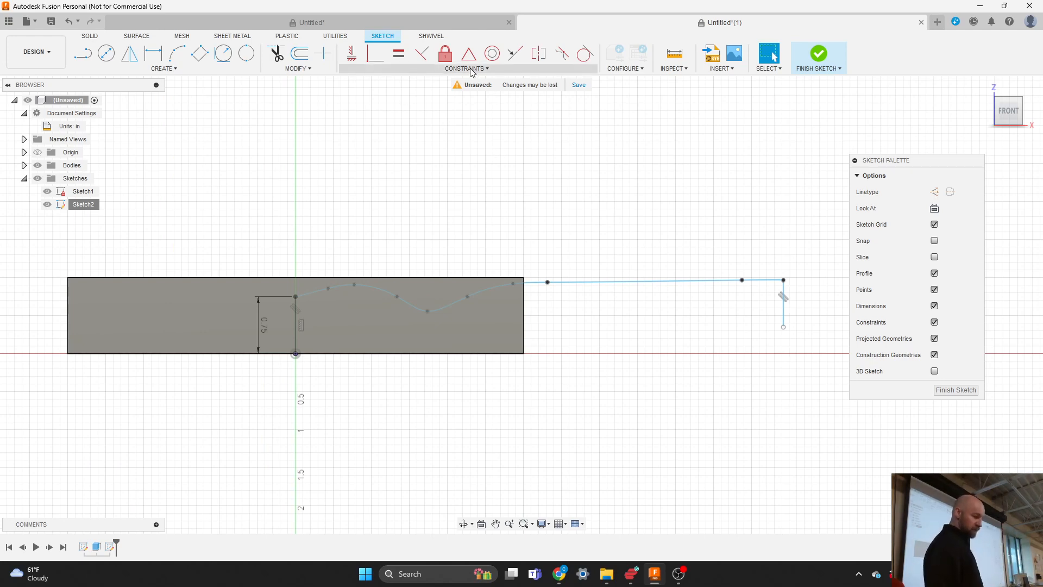
{"action": "left_click", "coordinate": [440, 69]}
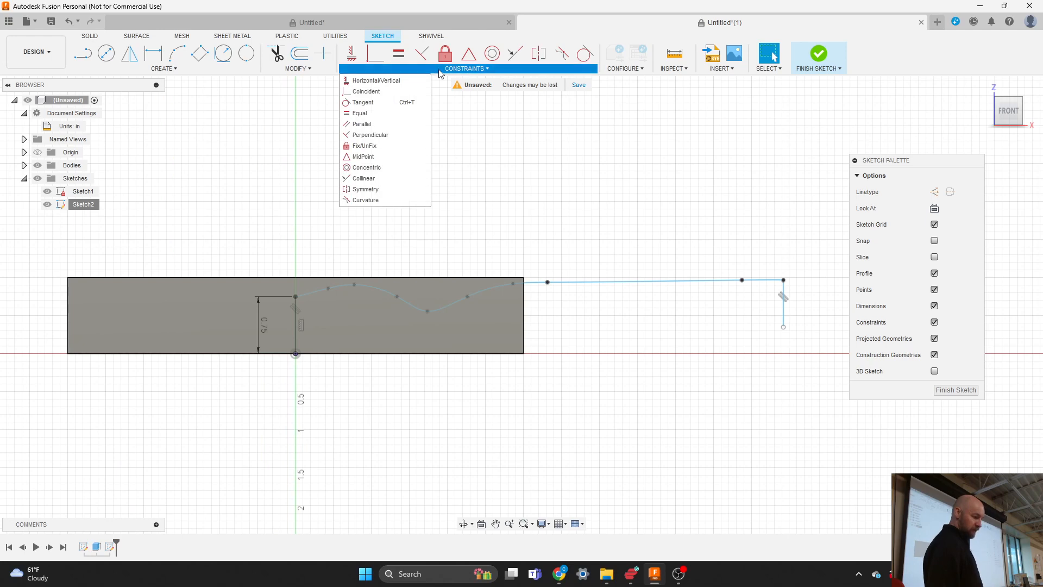
{"action": "left_click", "coordinate": [375, 82]}
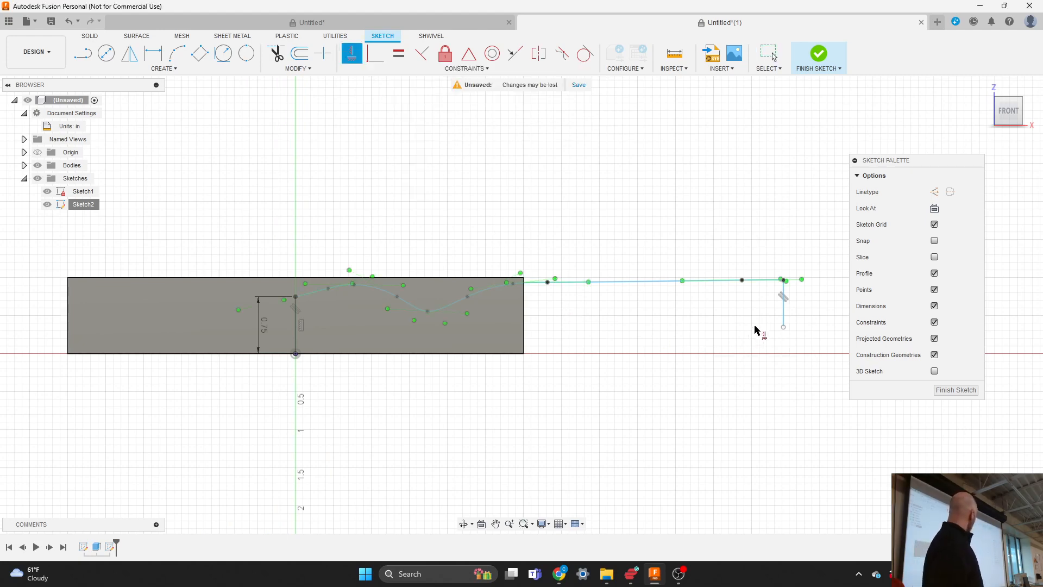
{"action": "left_click", "coordinate": [783, 328]}
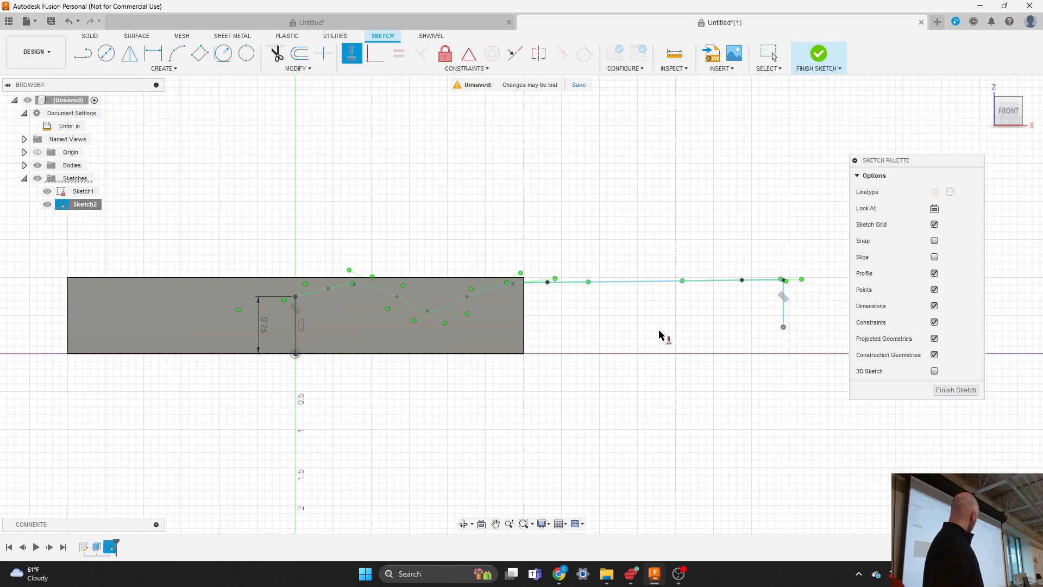
{"action": "left_click", "coordinate": [294, 354]}
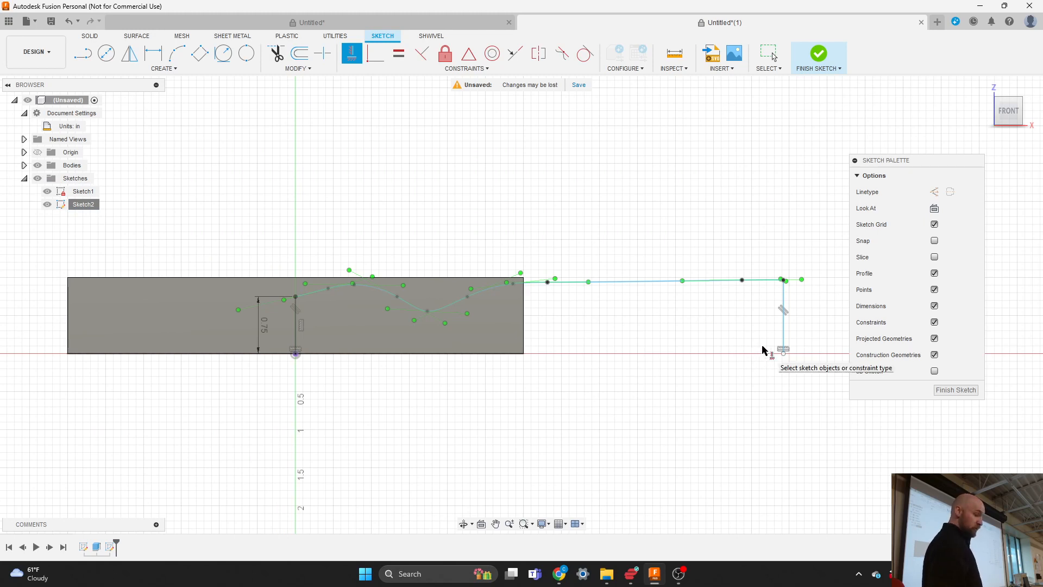
Close the profile with a horizontal line from the vertical line's lower end back to the origin.
{"action": "key", "text": "l"}
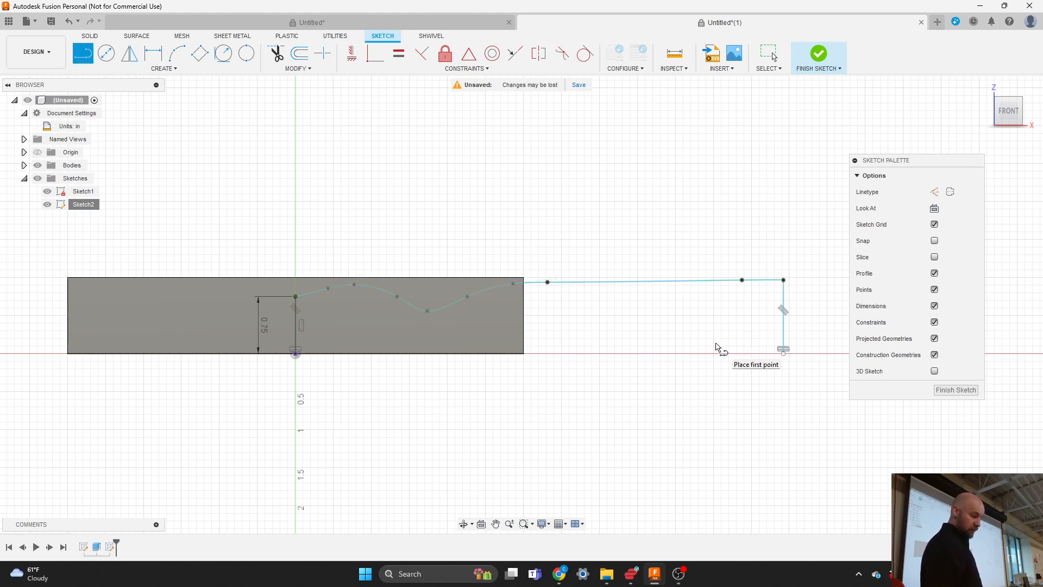
{"action": "left_click", "coordinate": [784, 350]}
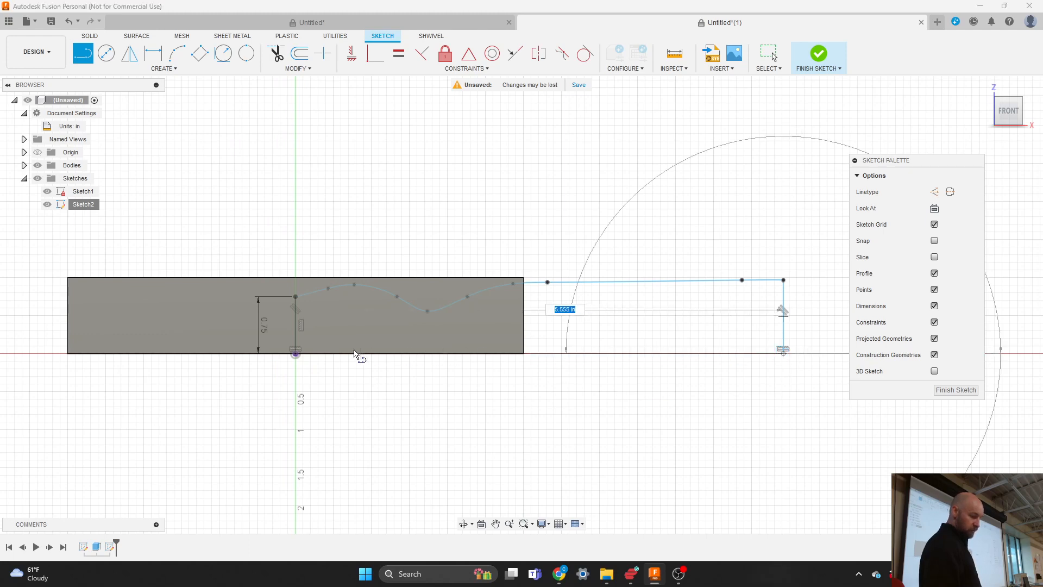
{"action": "left_click", "coordinate": [297, 354]}
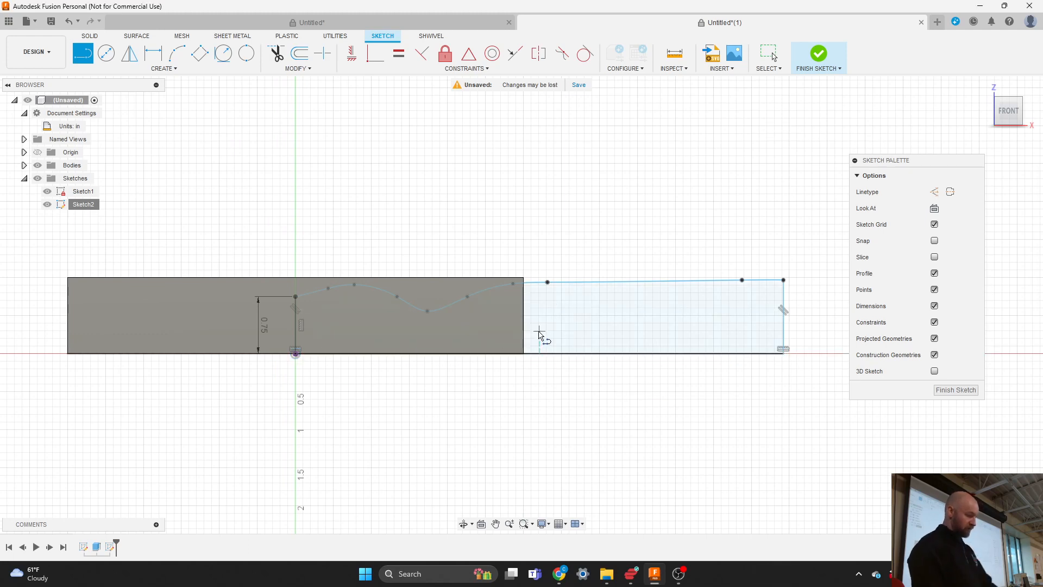
{"action": "key", "text": "Escape"}
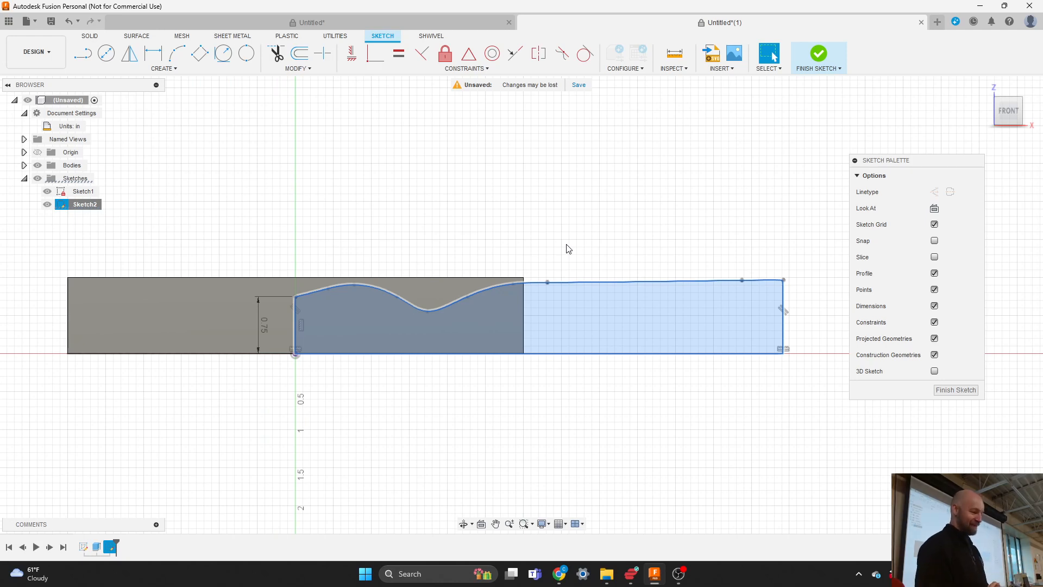
Finish the wavy profile sketch and check the closed profile against the block in an angled 3D view.
{"action": "left_click", "coordinate": [622, 200]}
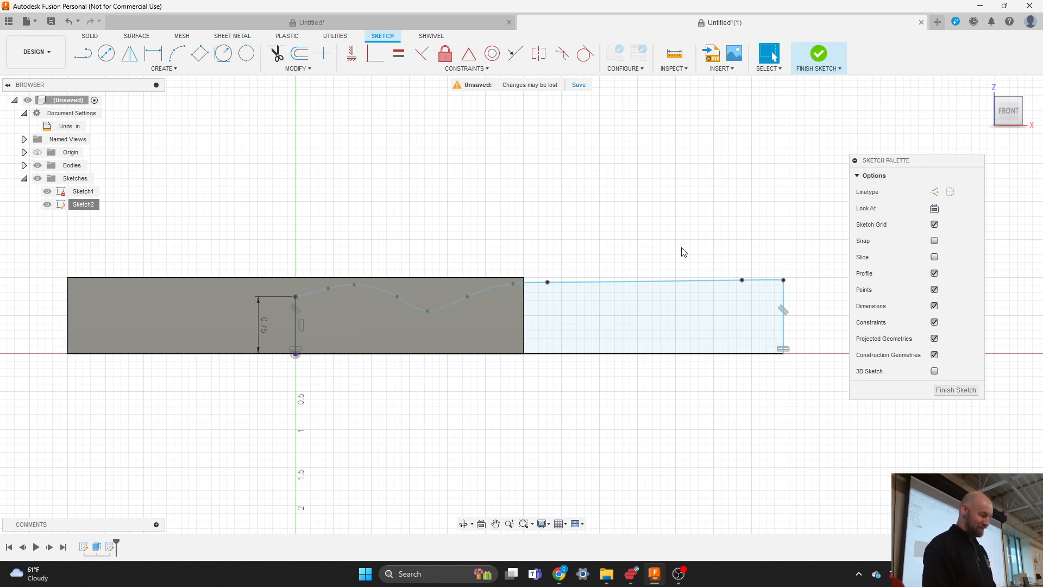
{"action": "scroll", "coordinate": [794, 408], "scroll_direction": "down", "scroll_amount": 1}
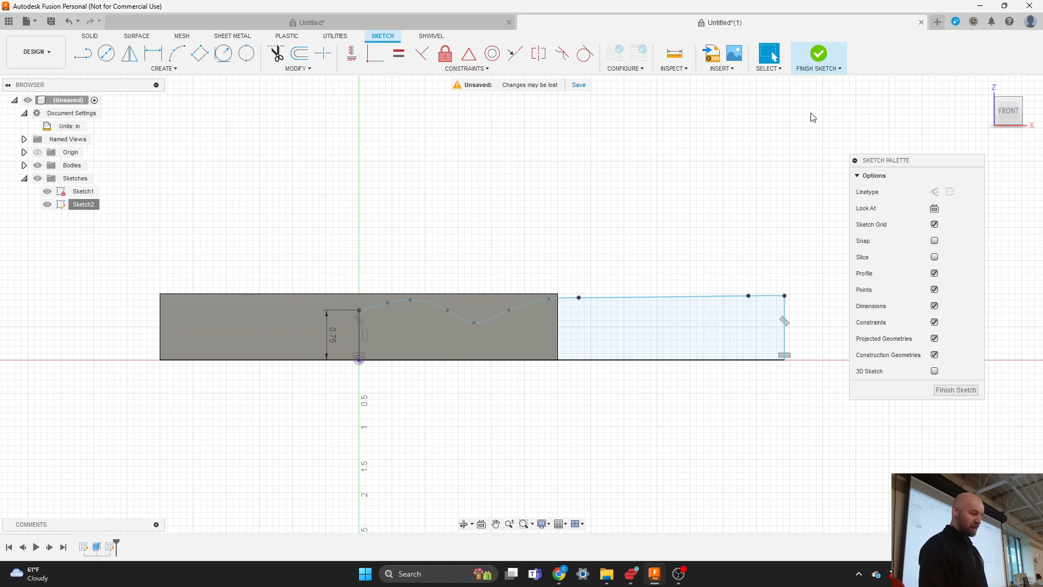
{"action": "left_click", "coordinate": [818, 55]}
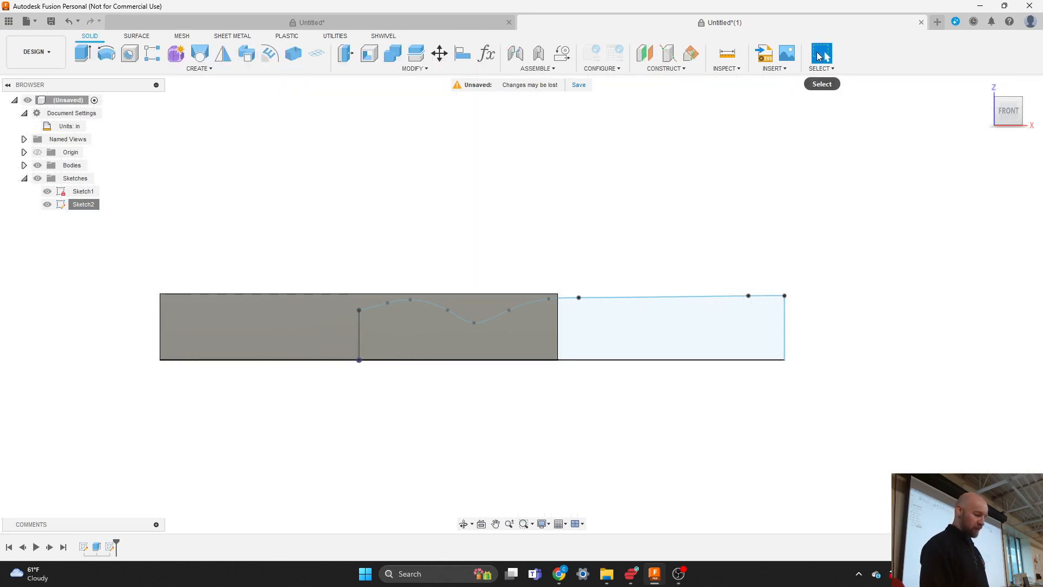
{"action": "left_click", "coordinate": [1010, 107]}
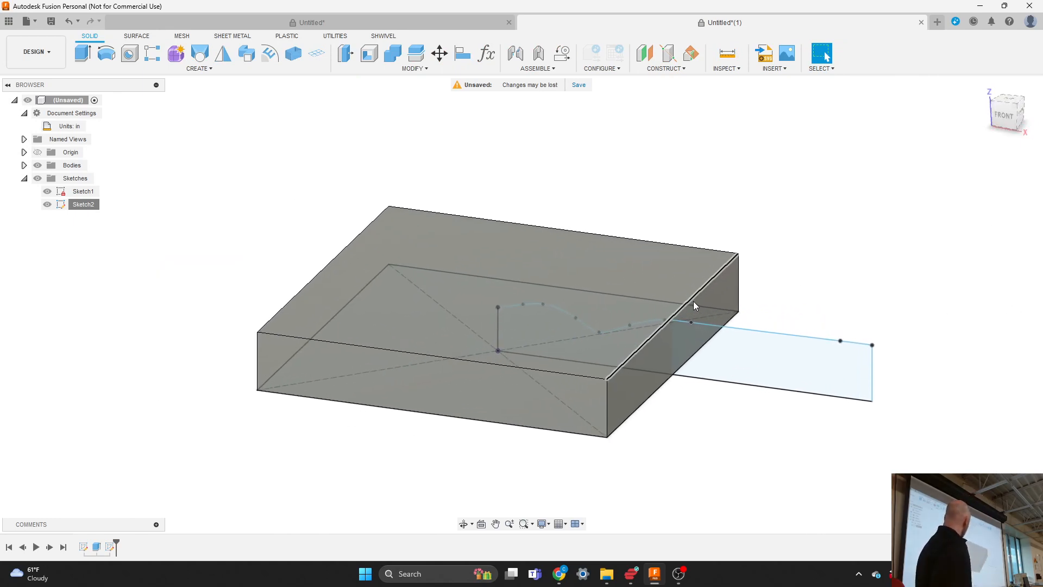
{"action": "left_click", "coordinate": [732, 350]}
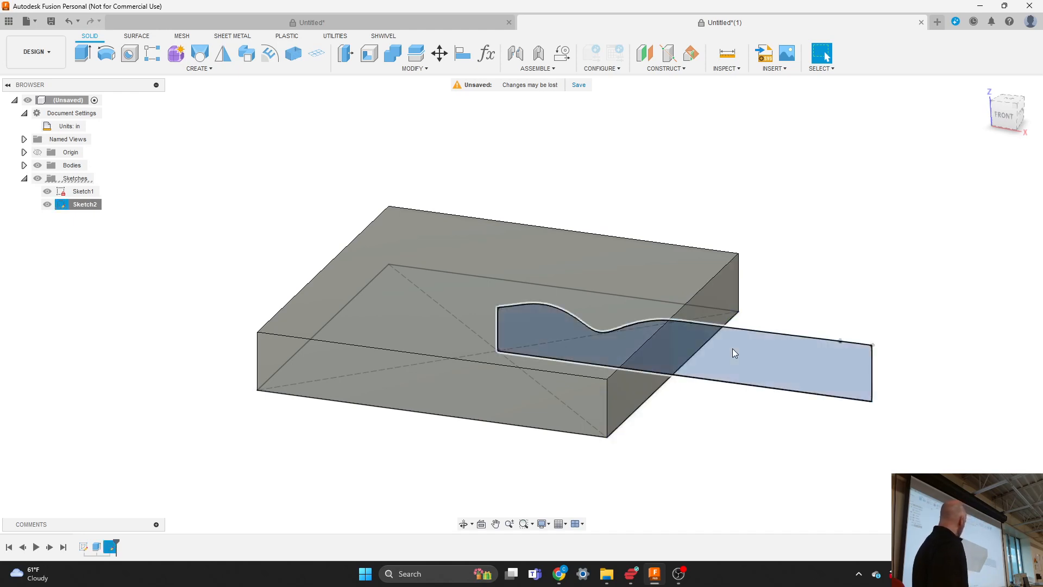
{"action": "left_click", "coordinate": [811, 273]}
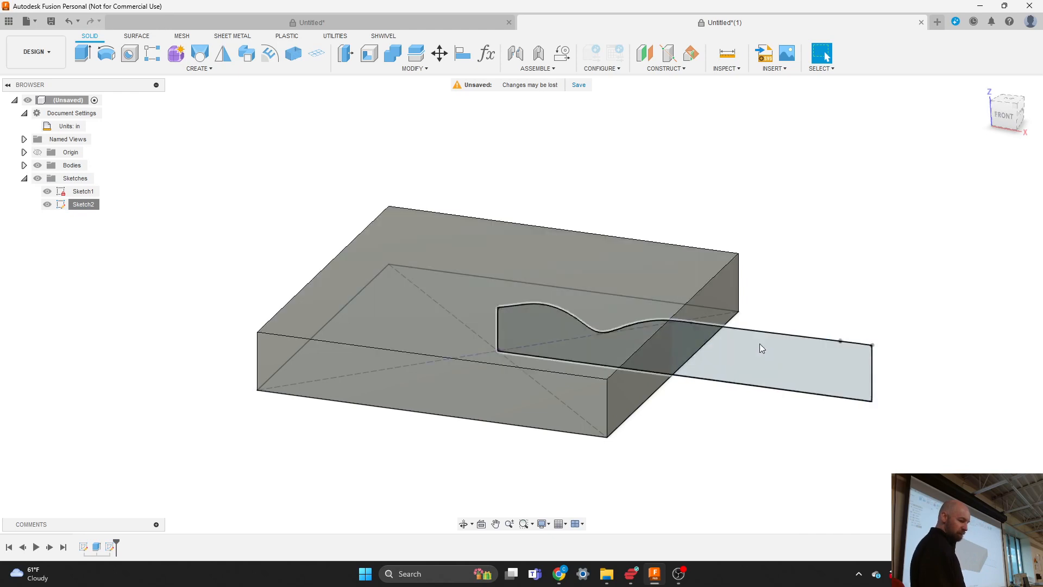
Shorten the wavy profile by moving its outer vertical line and outermost spline points inward, ending just past the block's side face.
{"action": "mouse_move", "coordinate": [870, 377]}
{"action": "left_mouse_down"}
{"action": "mouse_move", "coordinate": [823, 367]}
{"action": "mouse_move", "coordinate": [903, 382]}
{"action": "mouse_move", "coordinate": [864, 380]}
{"action": "mouse_move", "coordinate": [883, 384]}
{"action": "left_mouse_up"}
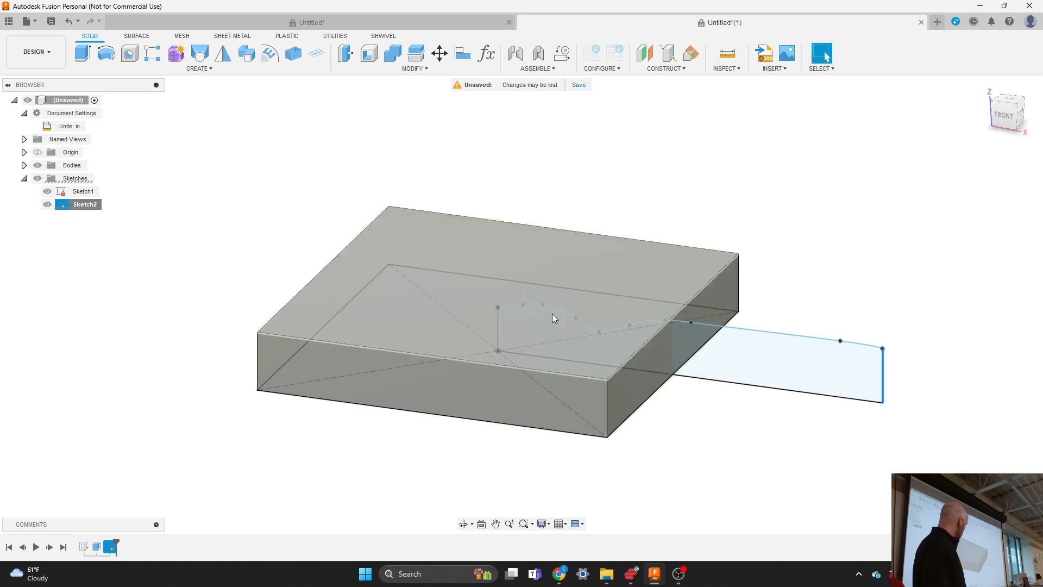
{"action": "left_click", "coordinate": [498, 327]}
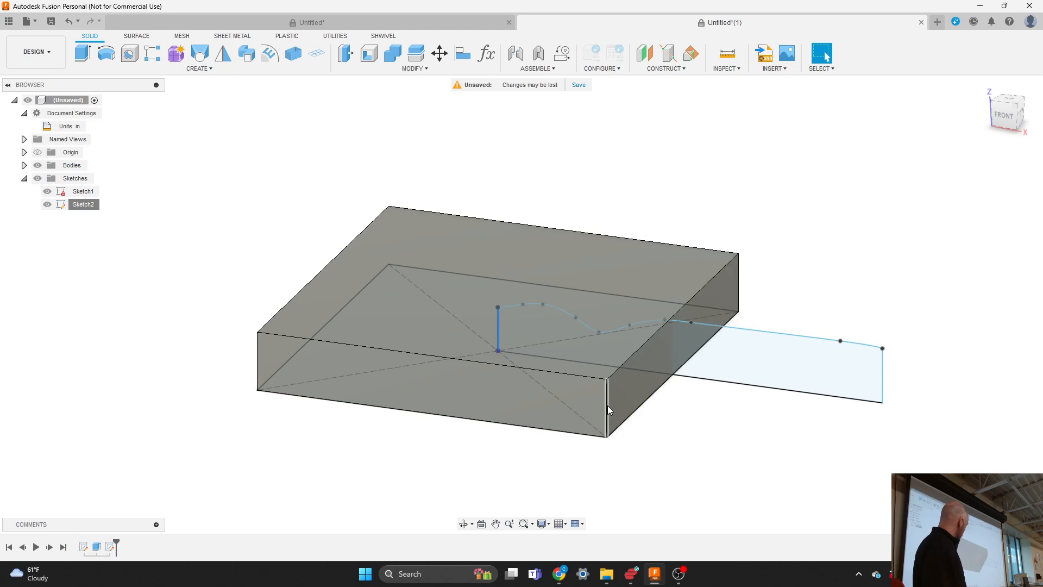
{"action": "left_click", "coordinate": [608, 405]}
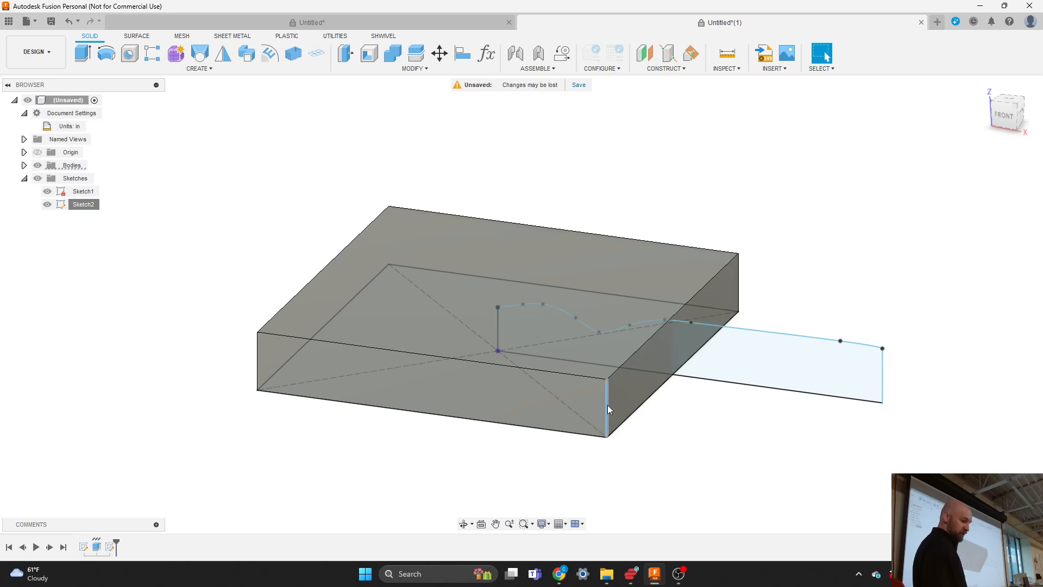
{"action": "left_click", "coordinate": [728, 446]}
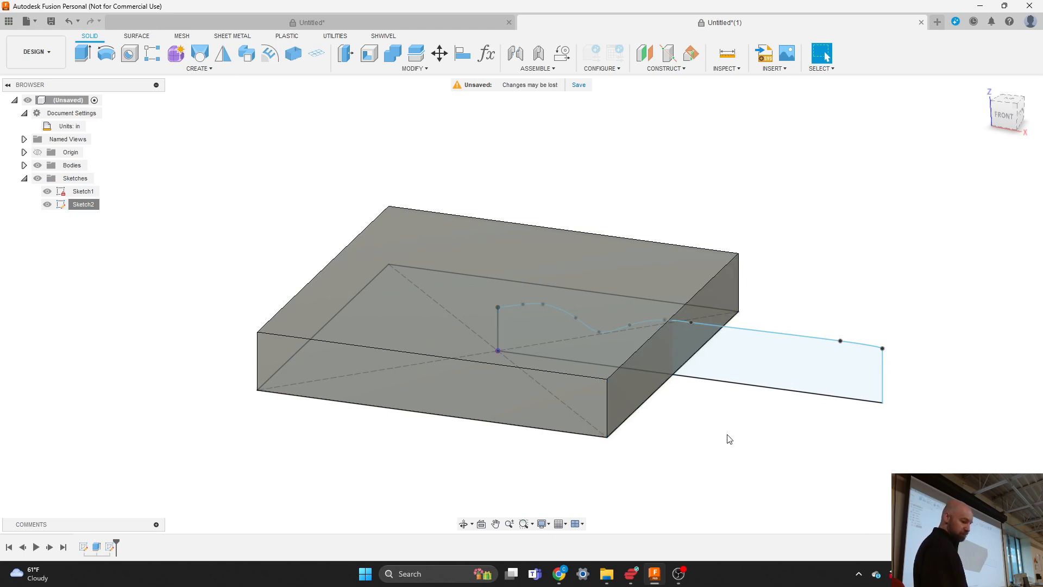
{"action": "left_click", "coordinate": [842, 349]}
{"action": "left_click_drag", "start_coordinate": [840, 341], "coordinate": [757, 330]}
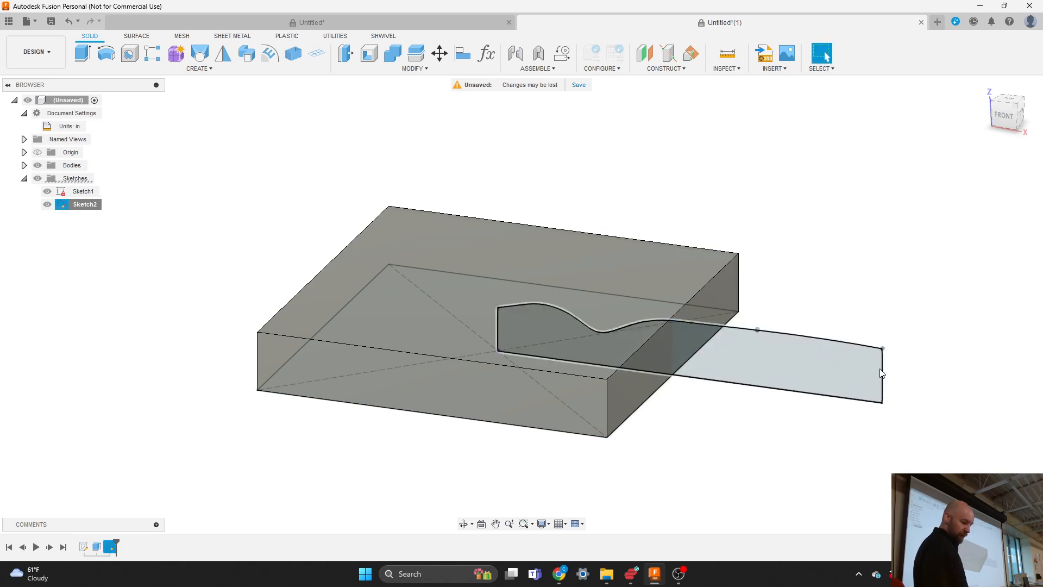
{"action": "mouse_move", "coordinate": [881, 373]}
{"action": "left_mouse_down"}
{"action": "mouse_move", "coordinate": [792, 361]}
{"action": "mouse_move", "coordinate": [712, 327]}
{"action": "left_mouse_up"}
{"action": "left_click_drag", "start_coordinate": [787, 335], "coordinate": [750, 331]}
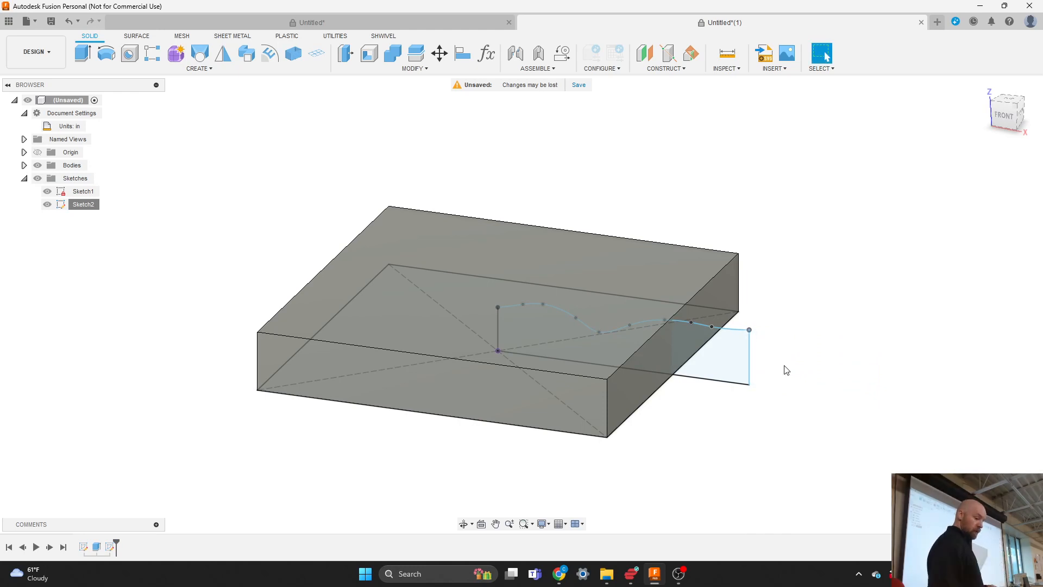
Set up a 360-degree Revolve of the wavy profile about the vertical line at the origin, with the operation set to Intersect.
{"action": "left_click", "coordinate": [737, 369]}
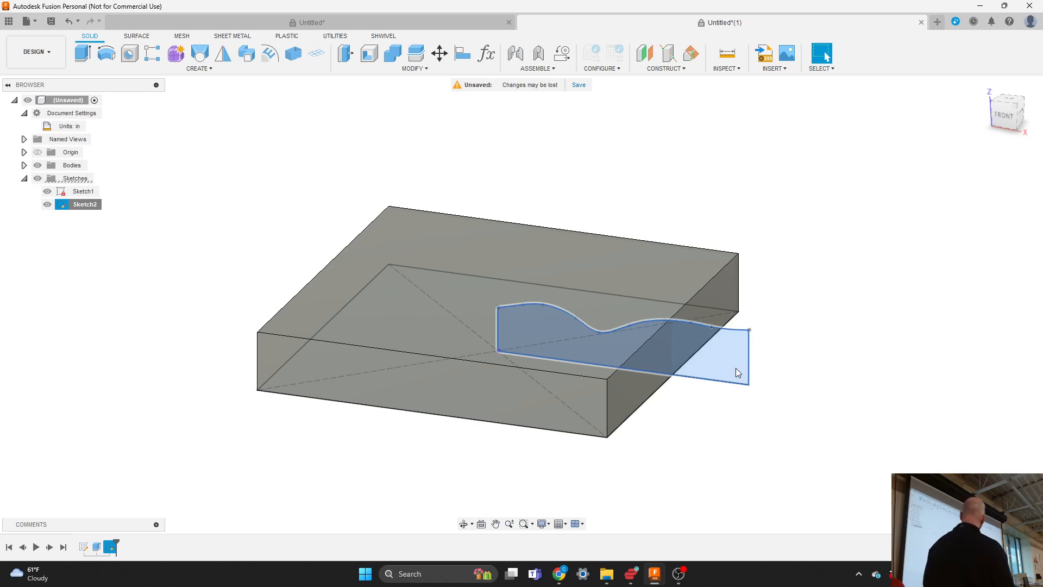
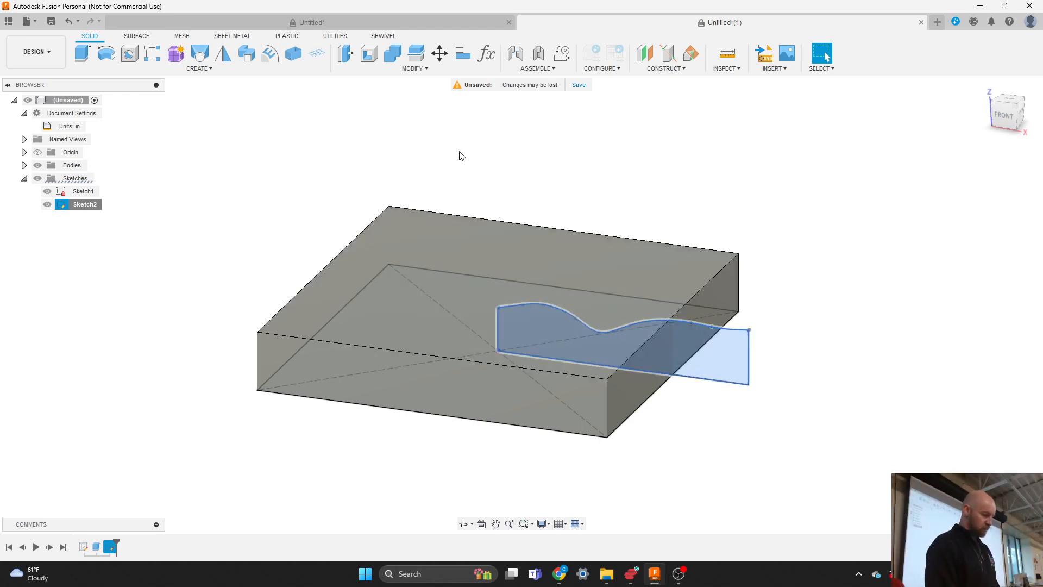
{"action": "left_click", "coordinate": [290, 113]}
{"action": "left_click", "coordinate": [209, 69]}
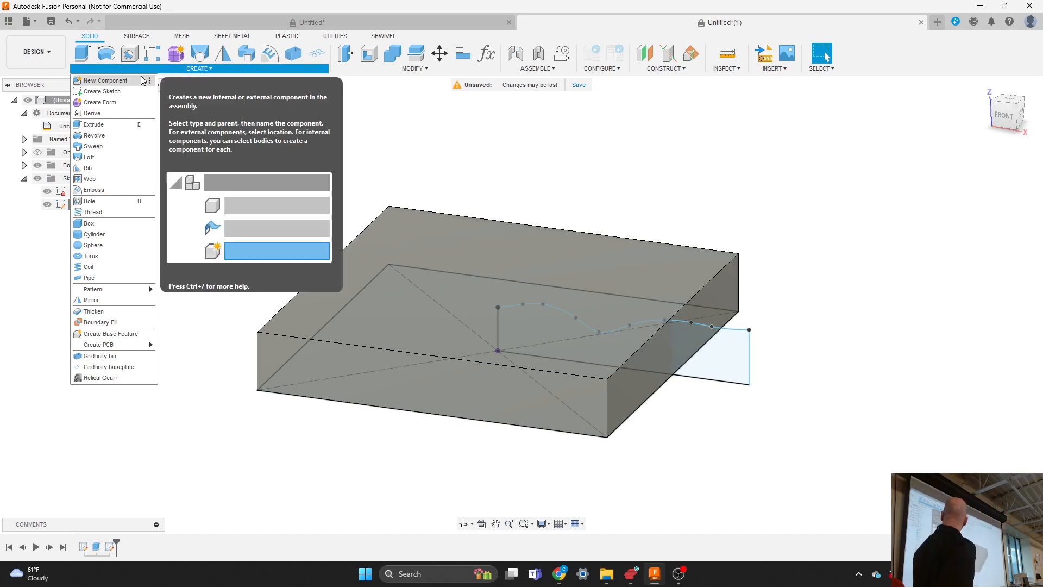
{"action": "left_click", "coordinate": [95, 136]}
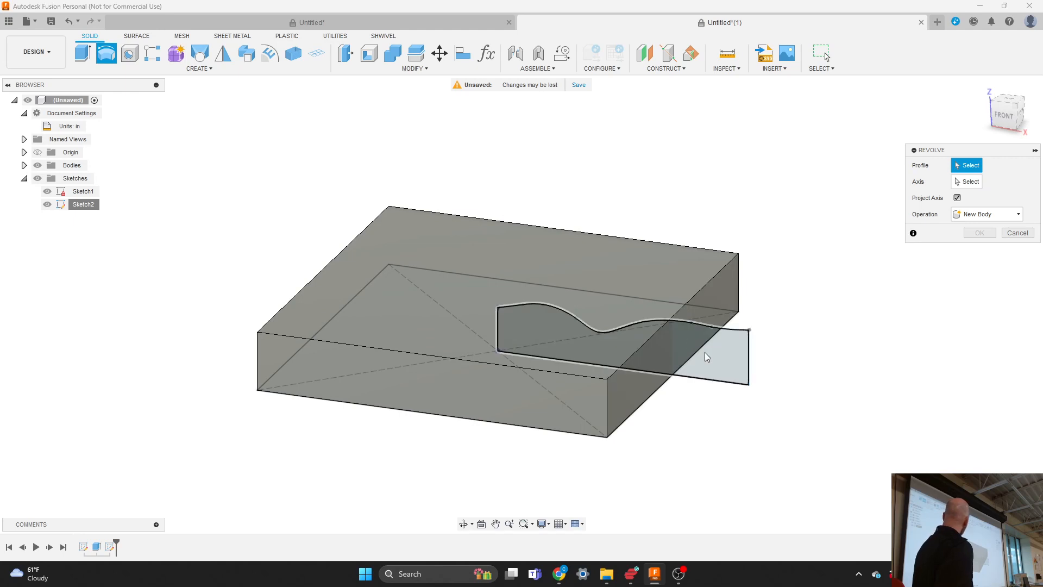
{"action": "left_click", "coordinate": [710, 359]}
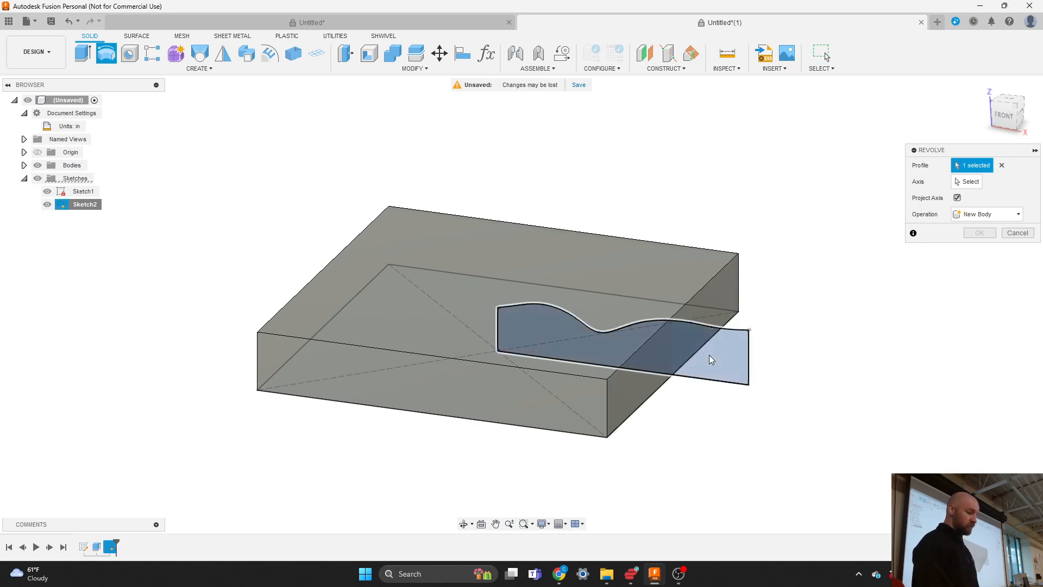
{"action": "left_click", "coordinate": [970, 182]}
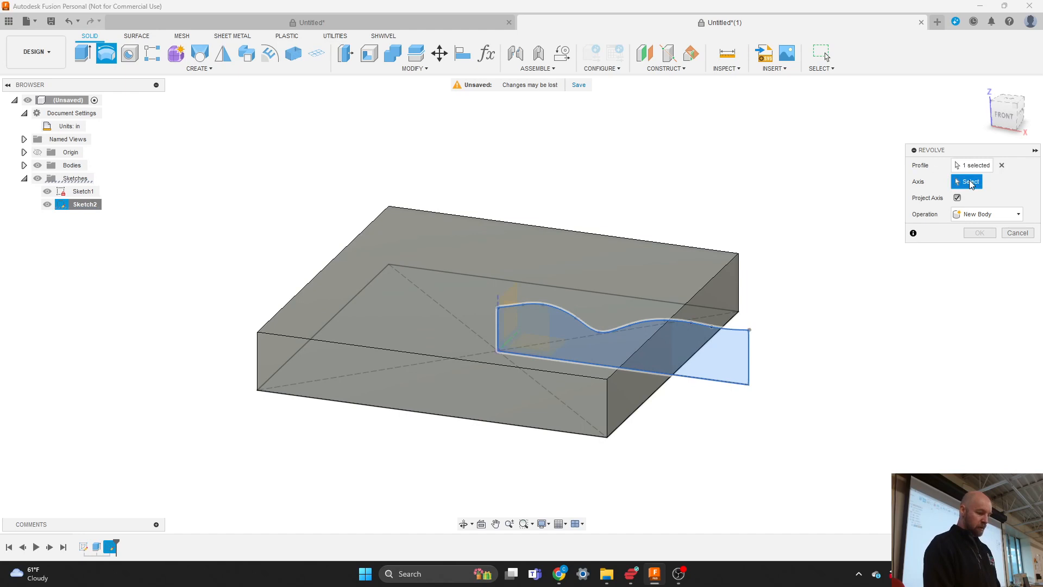
{"action": "left_click", "coordinate": [499, 331]}
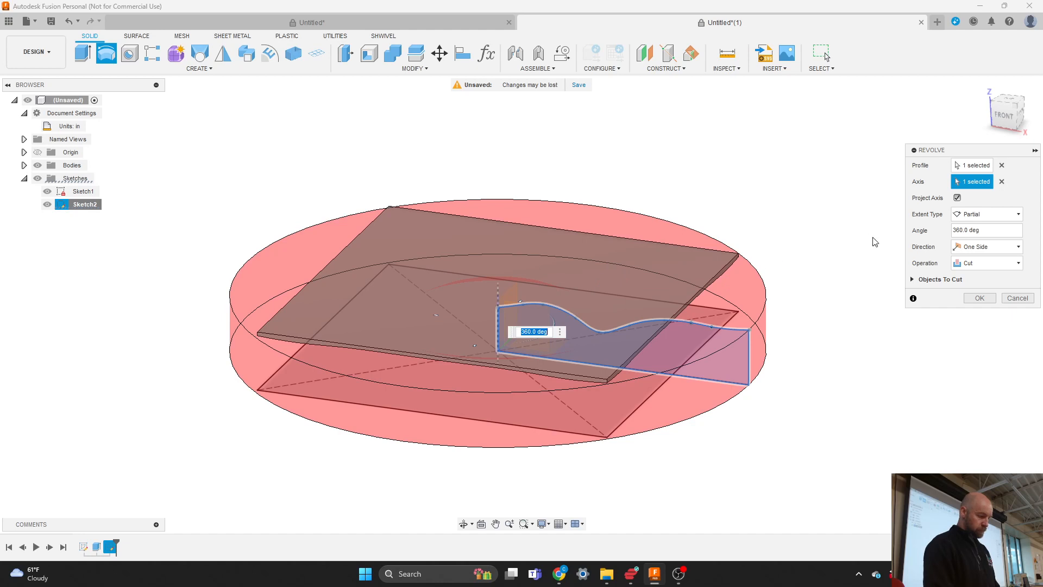
{"action": "left_click_drag", "start_coordinate": [961, 149], "coordinate": [878, 171]}
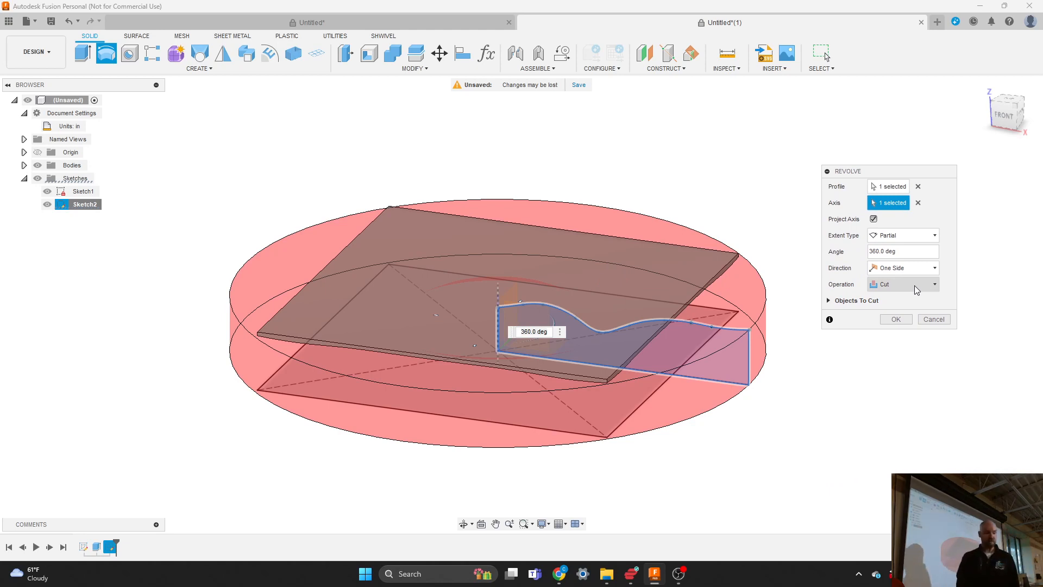
{"action": "left_click", "coordinate": [917, 289]}
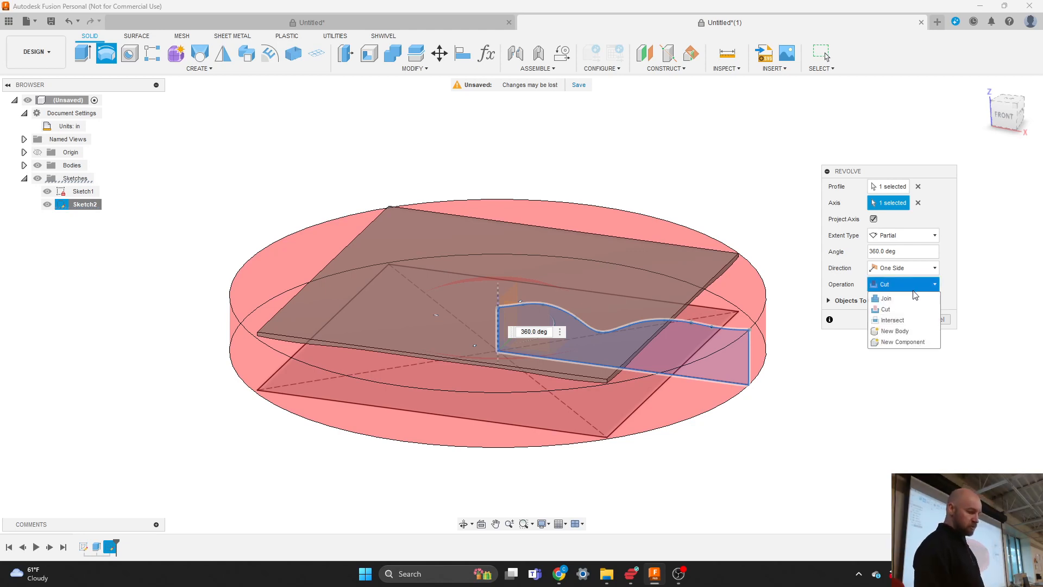
{"action": "left_click", "coordinate": [907, 320]}
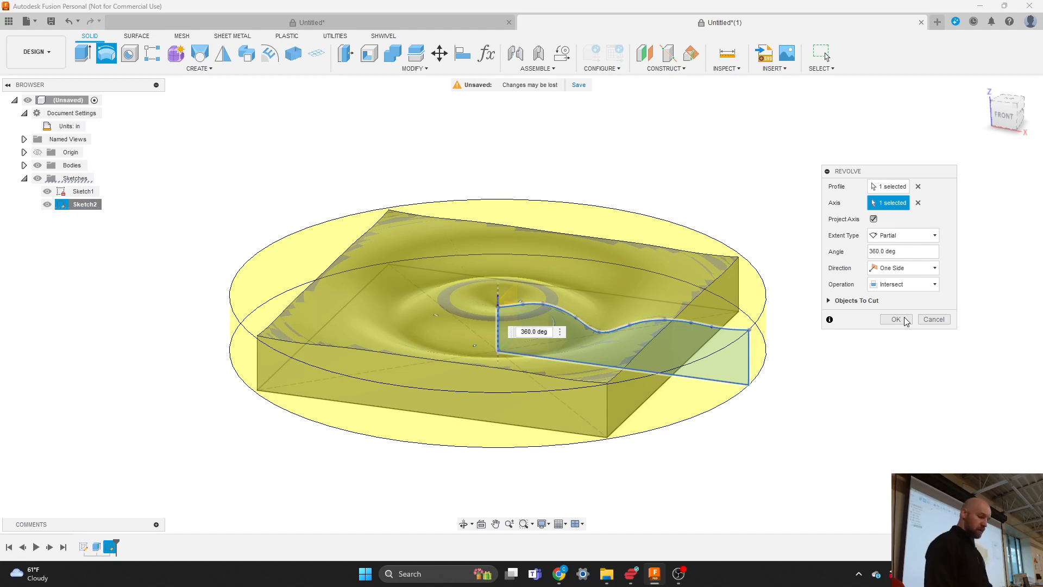
Re-pick the vertical line at the origin as the revolve axis, and preview Cut before returning the operation to Intersect.
{"action": "left_click", "coordinate": [918, 203]}
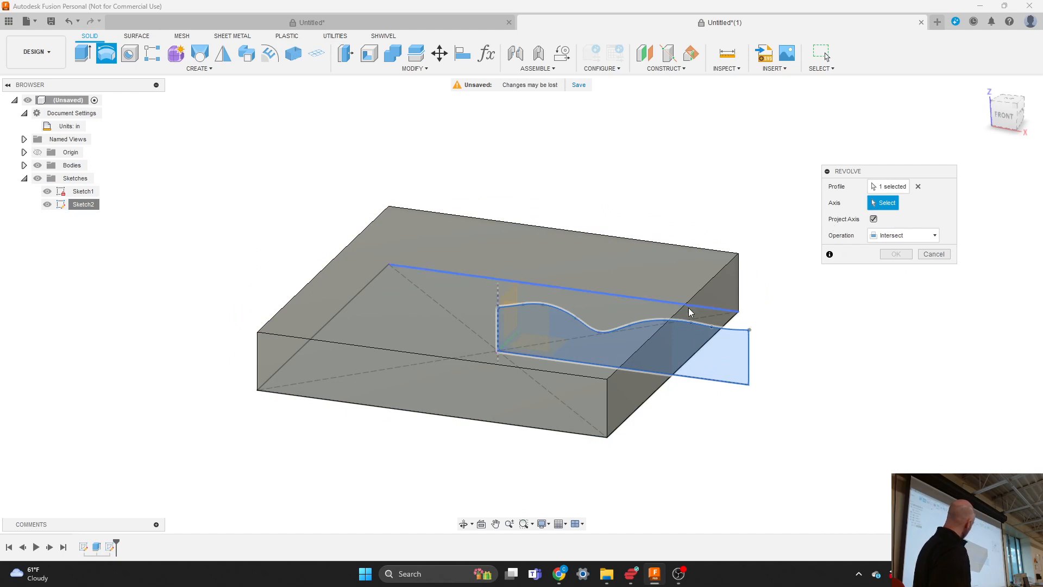
{"action": "left_click", "coordinate": [498, 322]}
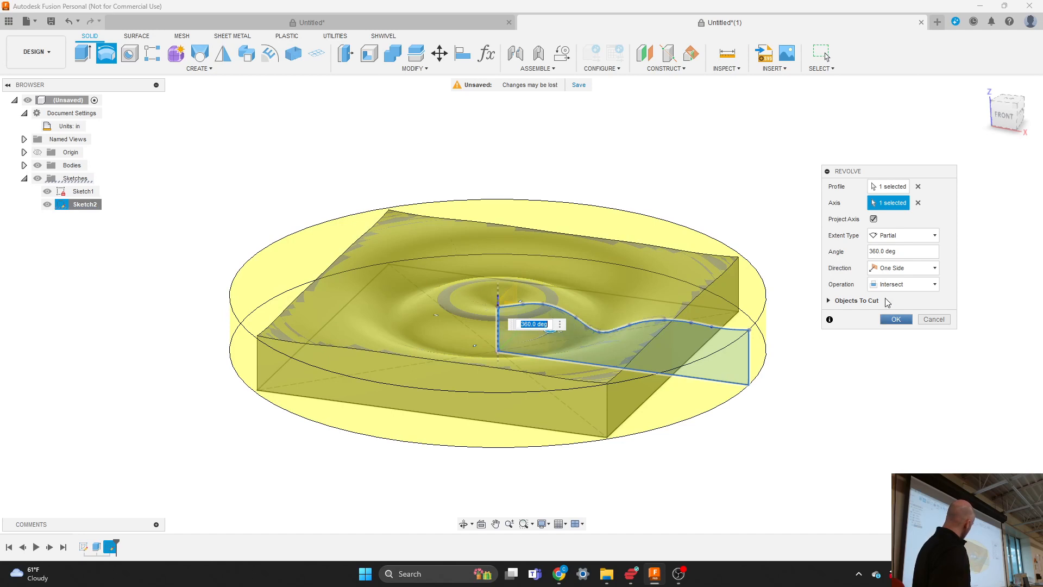
{"action": "left_click", "coordinate": [904, 285]}
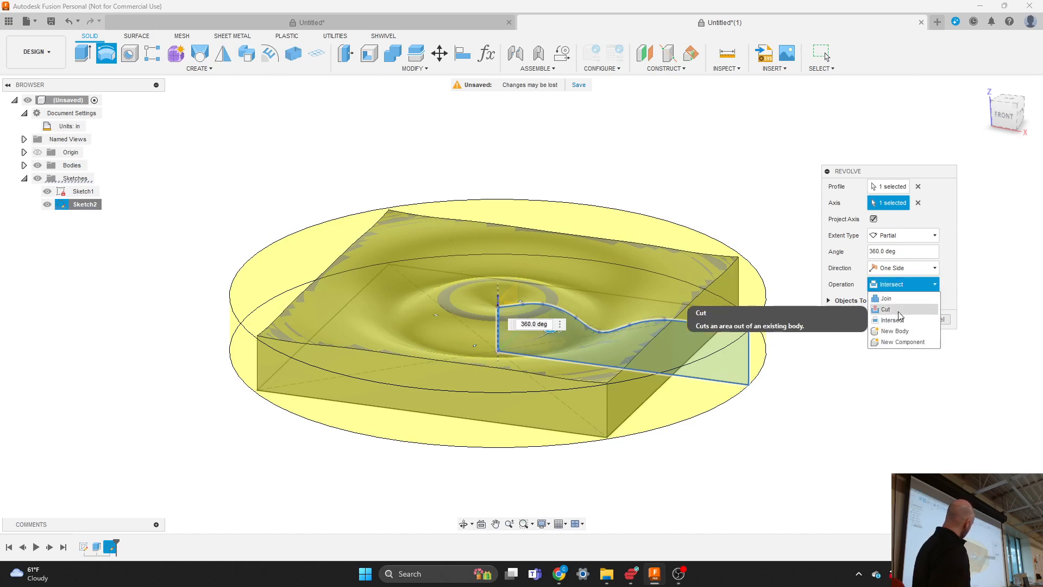
{"action": "left_click", "coordinate": [901, 310]}
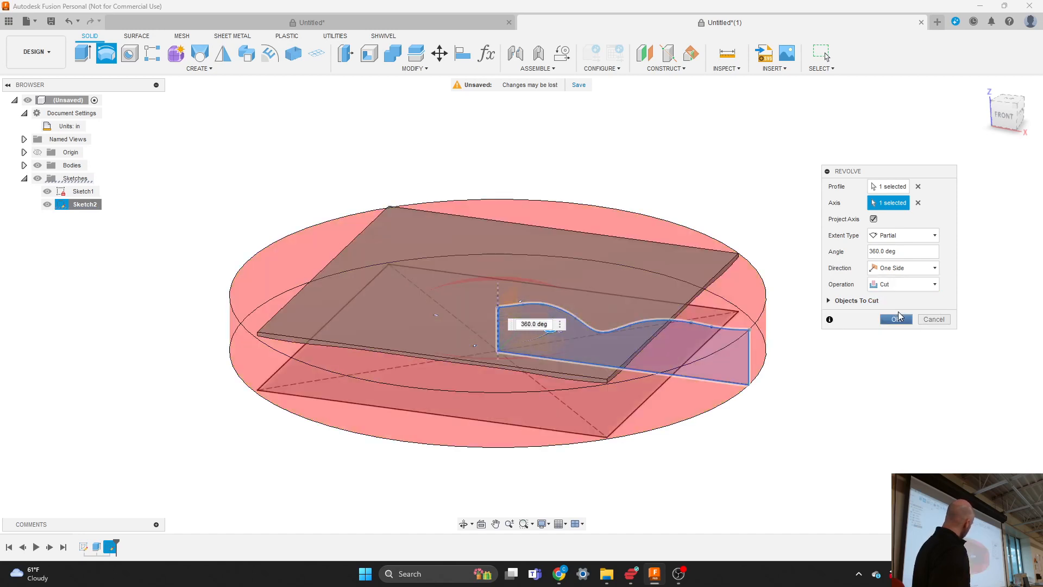
{"action": "left_click", "coordinate": [917, 286]}
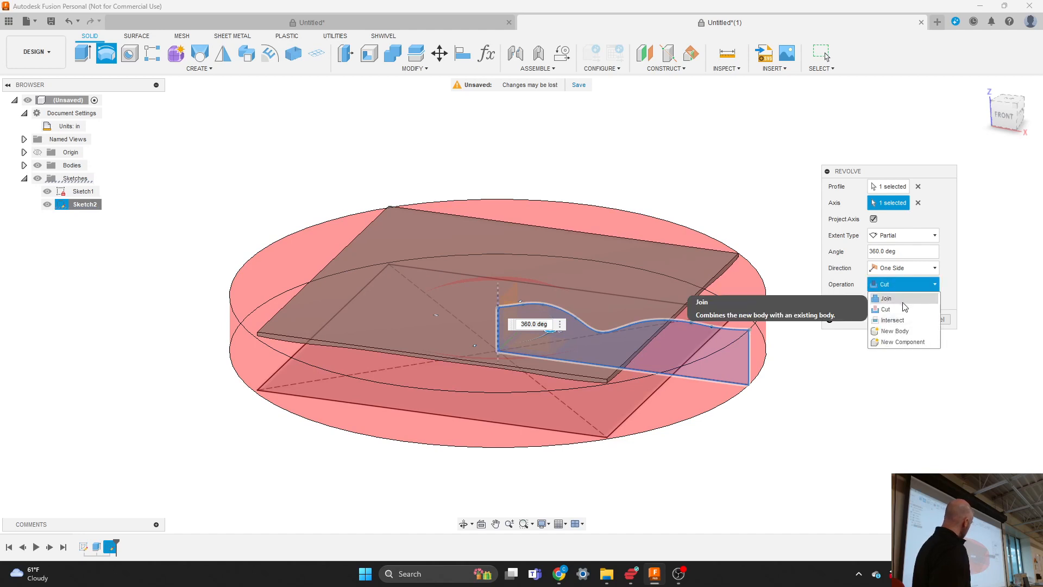
{"action": "left_click", "coordinate": [904, 320]}
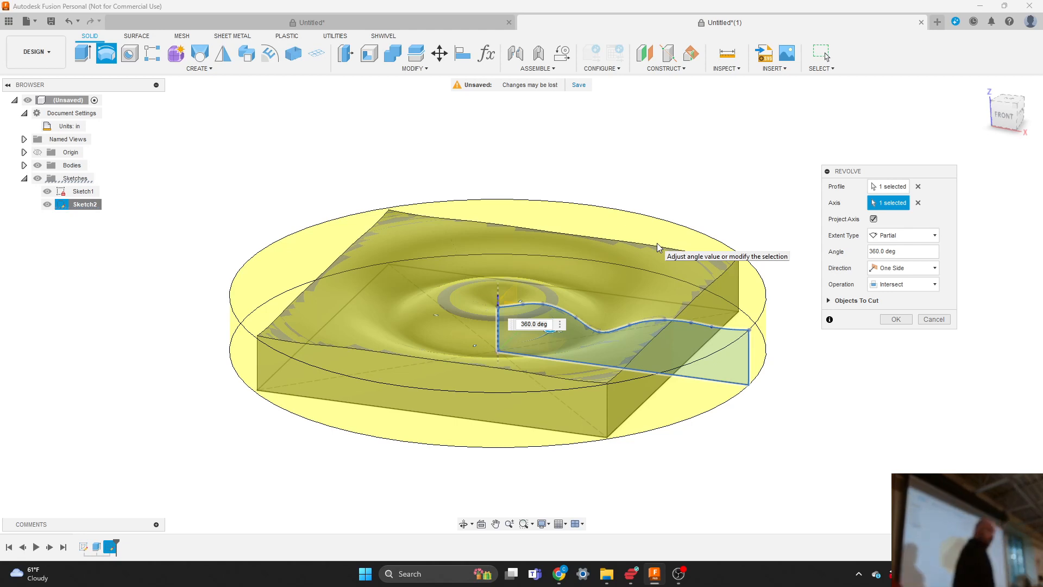
Switch the revolve's operation to Cut, apply the feature and inspect the remaining body from an angle.
{"action": "left_click", "coordinate": [899, 285]}
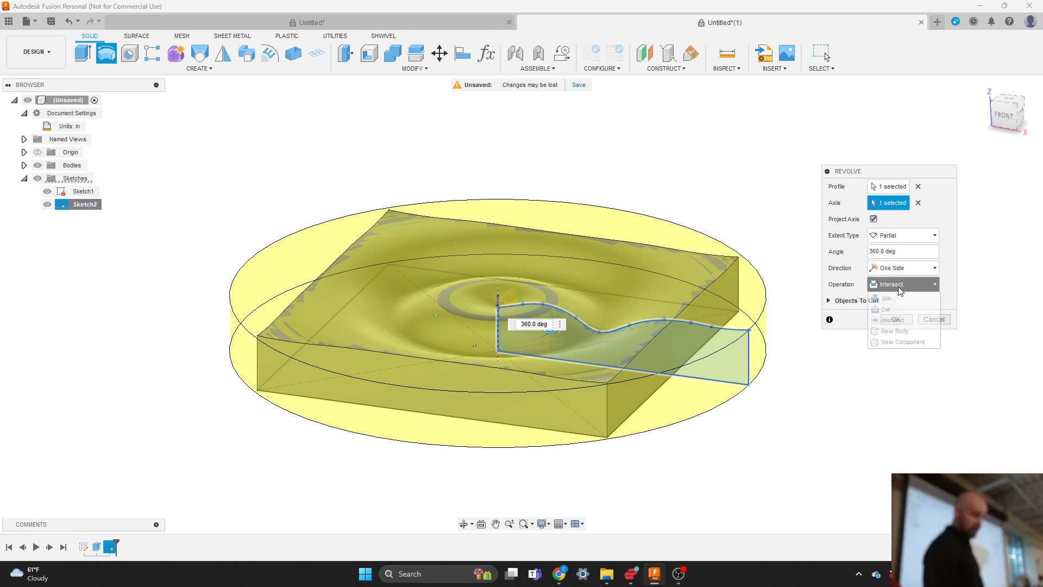
{"action": "left_click", "coordinate": [886, 309]}
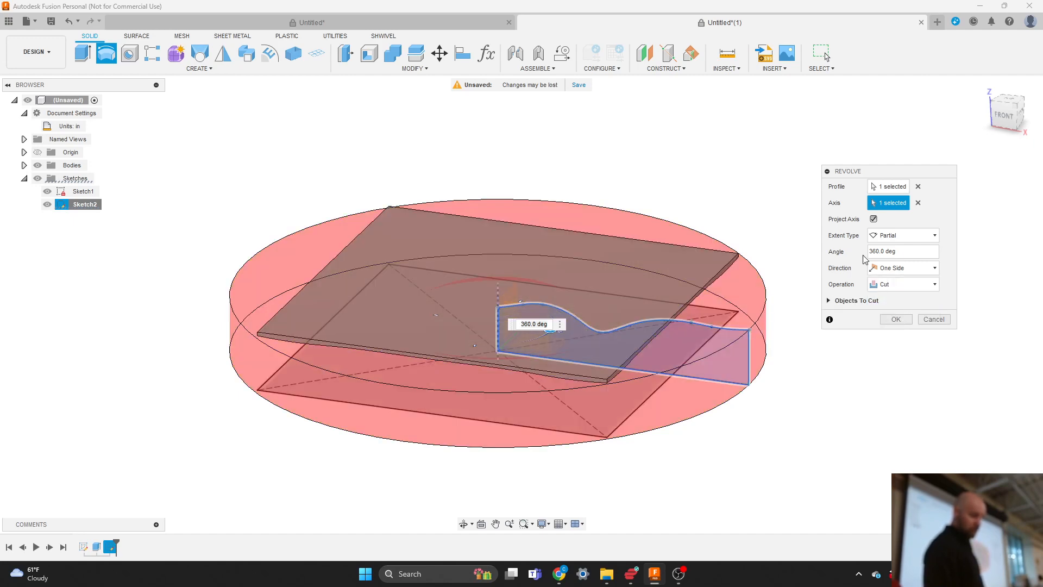
{"action": "mouse_move", "coordinate": [1002, 123]}
{"action": "left_mouse_down"}
{"action": "mouse_move", "coordinate": [1014, 111]}
{"action": "mouse_move", "coordinate": [1013, 135]}
{"action": "left_mouse_up"}
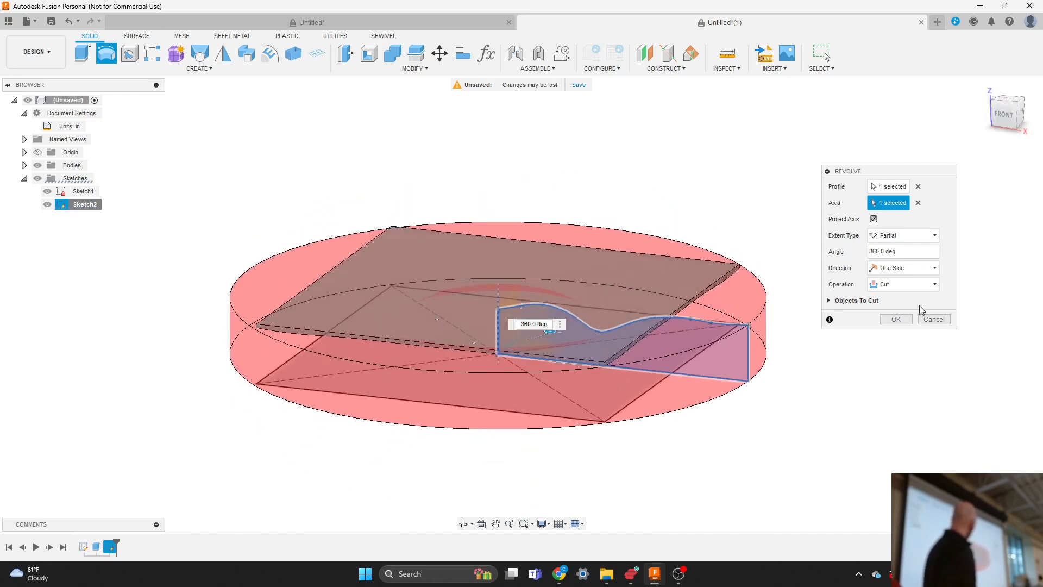
{"action": "left_click", "coordinate": [897, 320]}
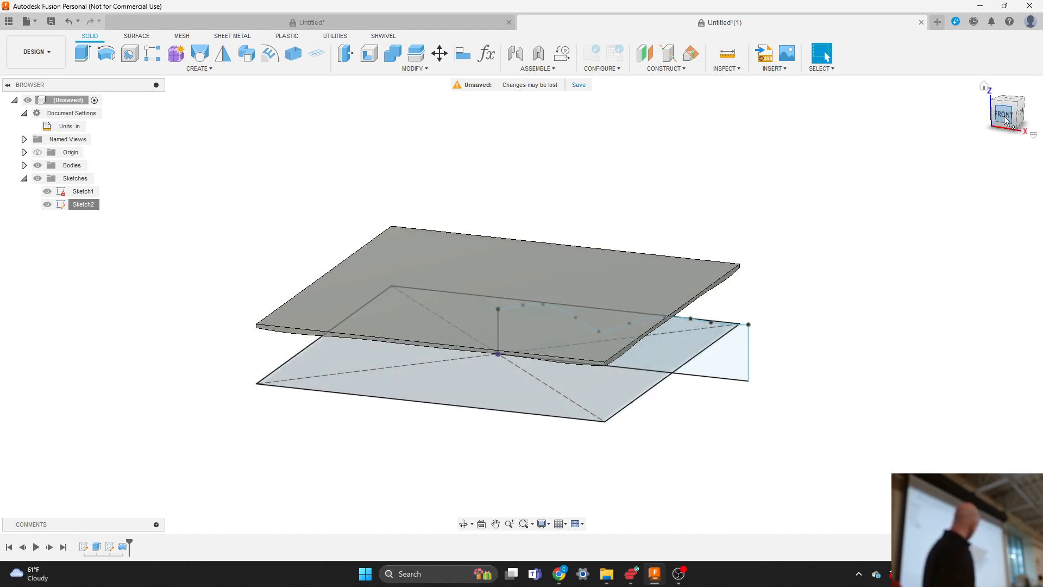
{"action": "mouse_move", "coordinate": [999, 123]}
{"action": "left_mouse_down"}
{"action": "mouse_move", "coordinate": [1000, 112]}
{"action": "mouse_move", "coordinate": [1002, 133]}
{"action": "mouse_move", "coordinate": [994, 126]}
{"action": "mouse_move", "coordinate": [1006, 121]}
{"action": "left_mouse_up"}
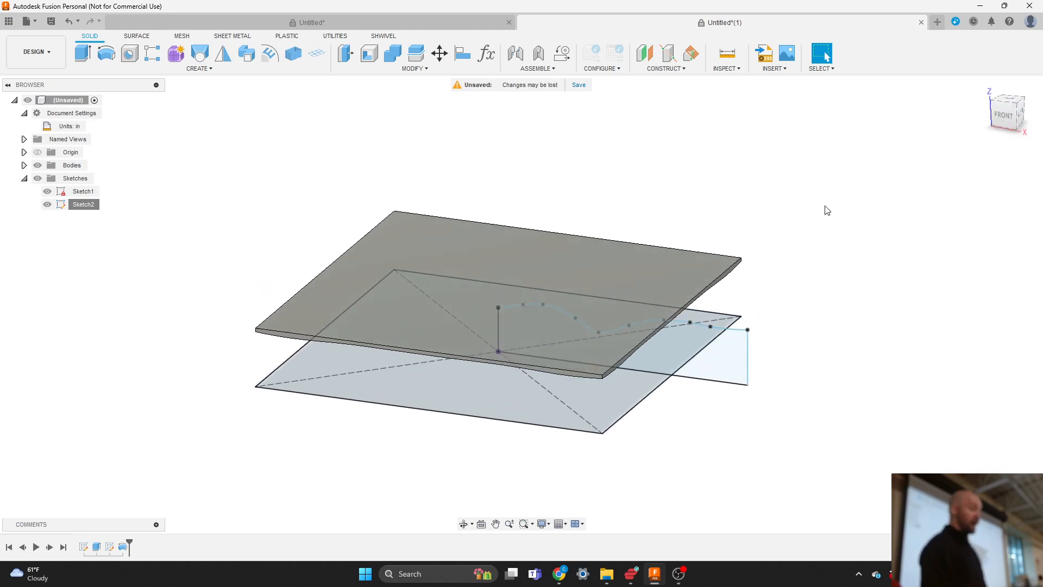
Change the revolve feature's operation to Intersect and hide all the sketches.
{"action": "right_click", "coordinate": [124, 547]}
{"action": "left_click", "coordinate": [156, 445]}
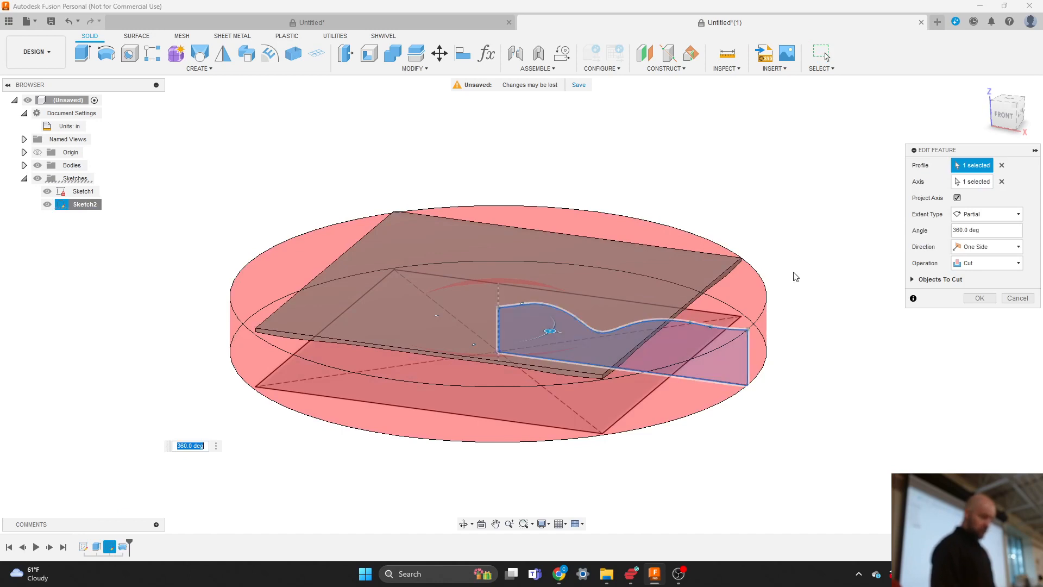
{"action": "left_click", "coordinate": [970, 265]}
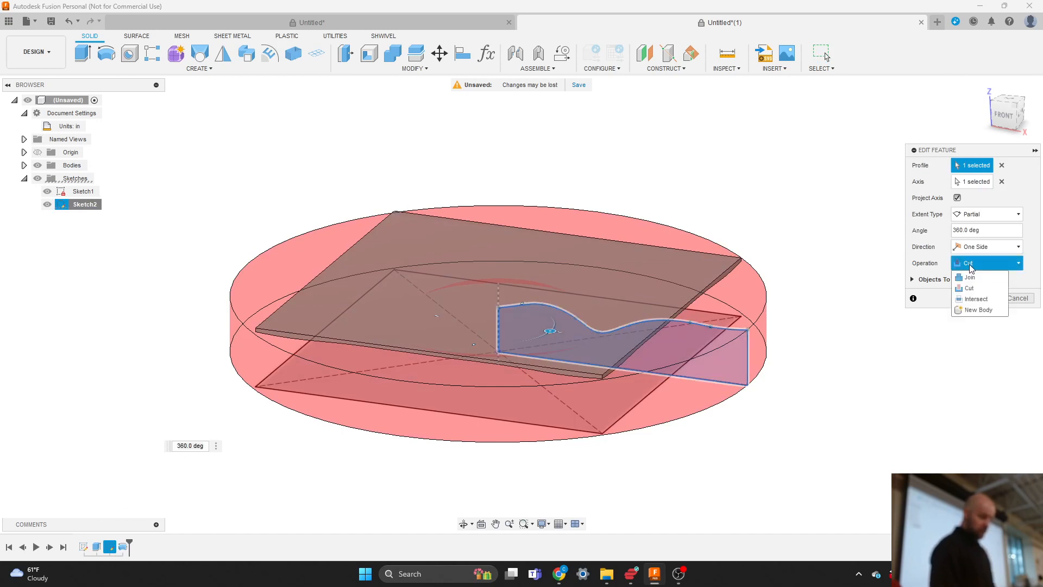
{"action": "left_click", "coordinate": [975, 299]}
{"action": "left_click", "coordinate": [979, 298]}
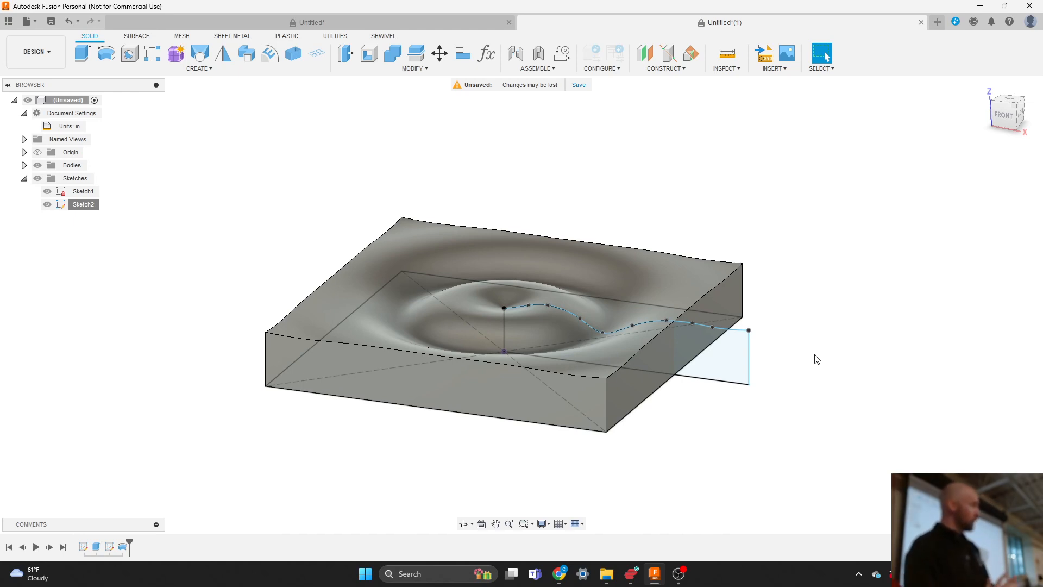
{"action": "left_click", "coordinate": [37, 179]}
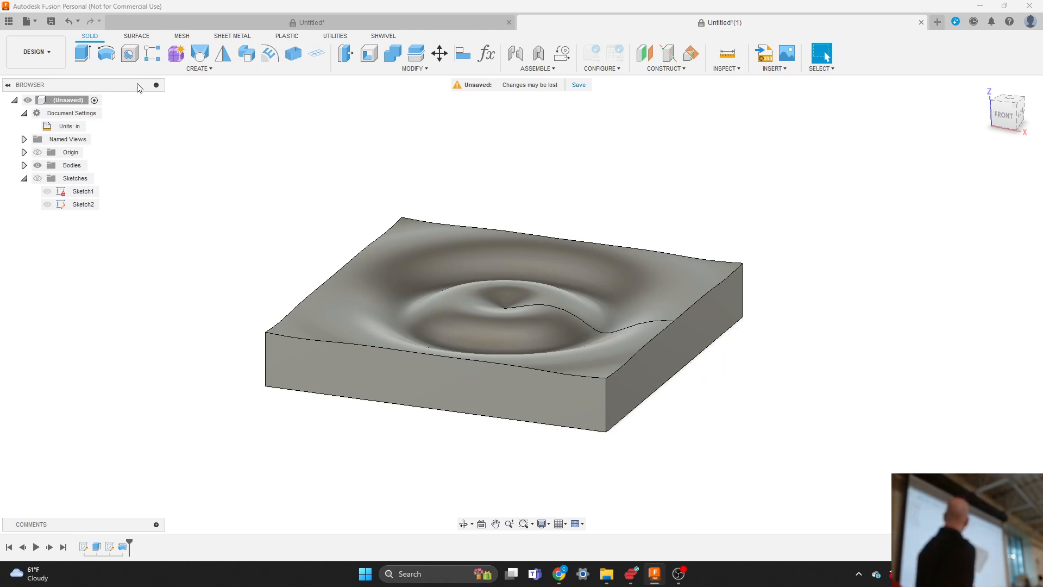
Switch to the Manufacture workspace for machining the wavy-topped block.
{"action": "left_click", "coordinate": [48, 50]}
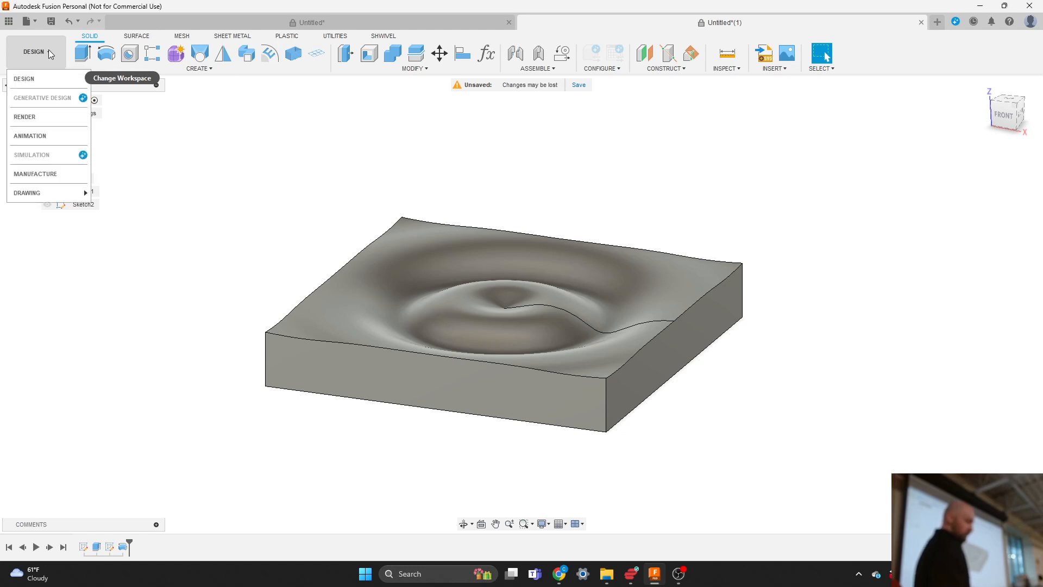
{"action": "left_click", "coordinate": [69, 175]}
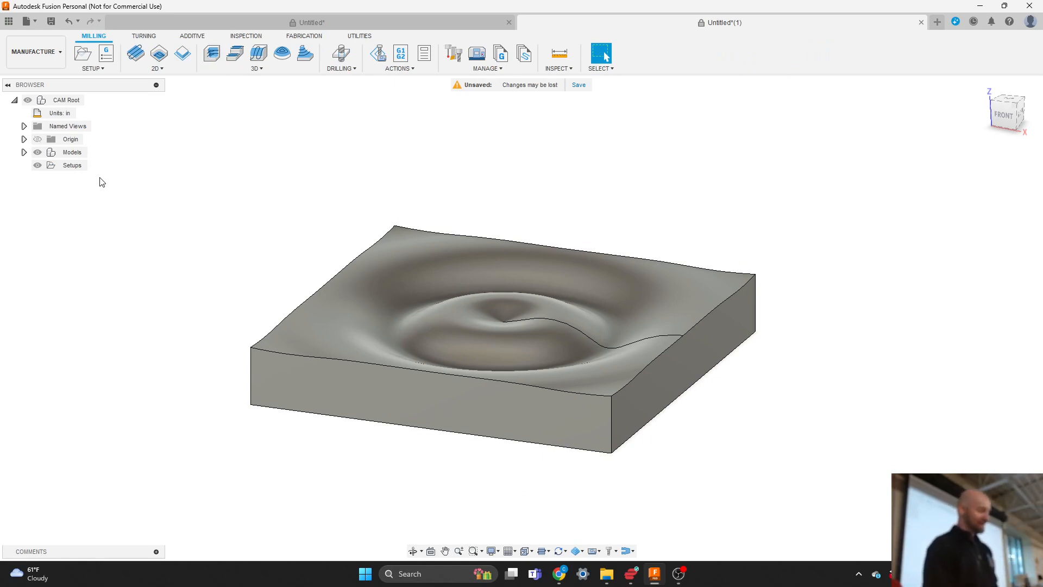
{"action": "scroll", "coordinate": [284, 156], "scroll_direction": "down", "scroll_amount": 1}
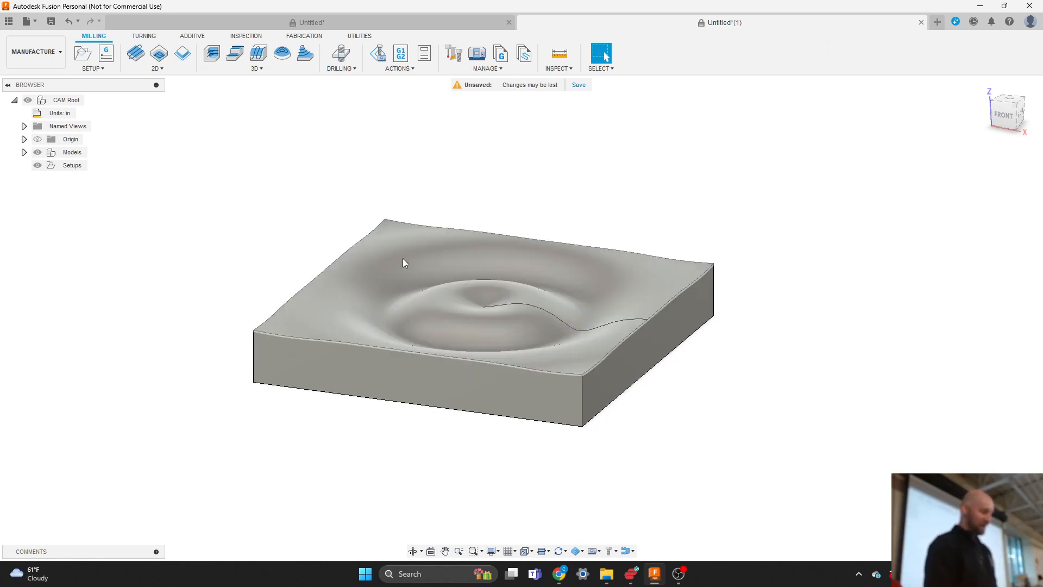
{"action": "scroll", "coordinate": [395, 268], "scroll_direction": "up", "scroll_amount": 2}
{"action": "scroll", "coordinate": [735, 212], "scroll_direction": "down", "scroll_amount": 1}
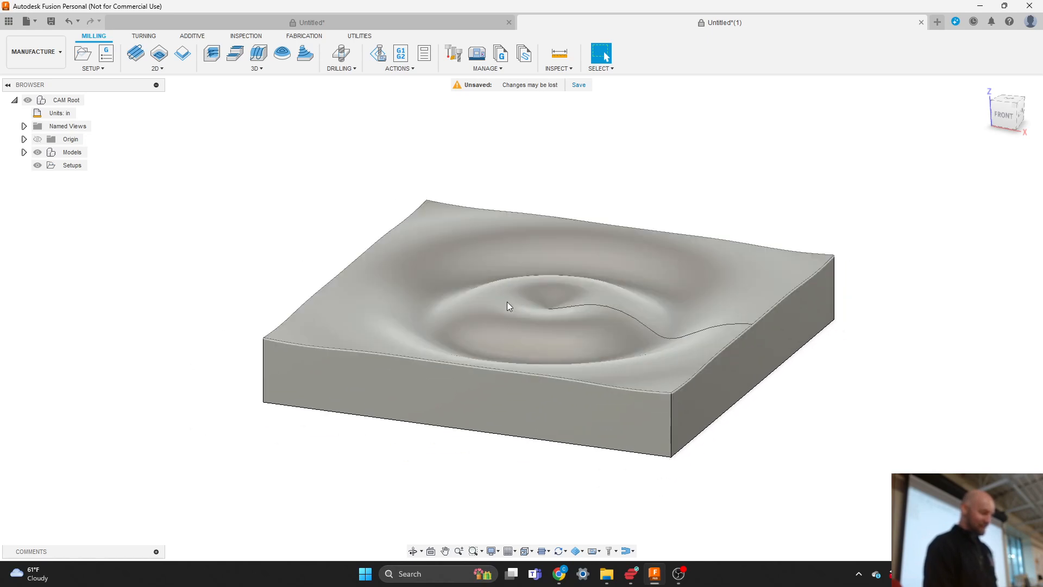
{"action": "scroll", "coordinate": [507, 305], "scroll_direction": "up", "scroll_amount": 1}
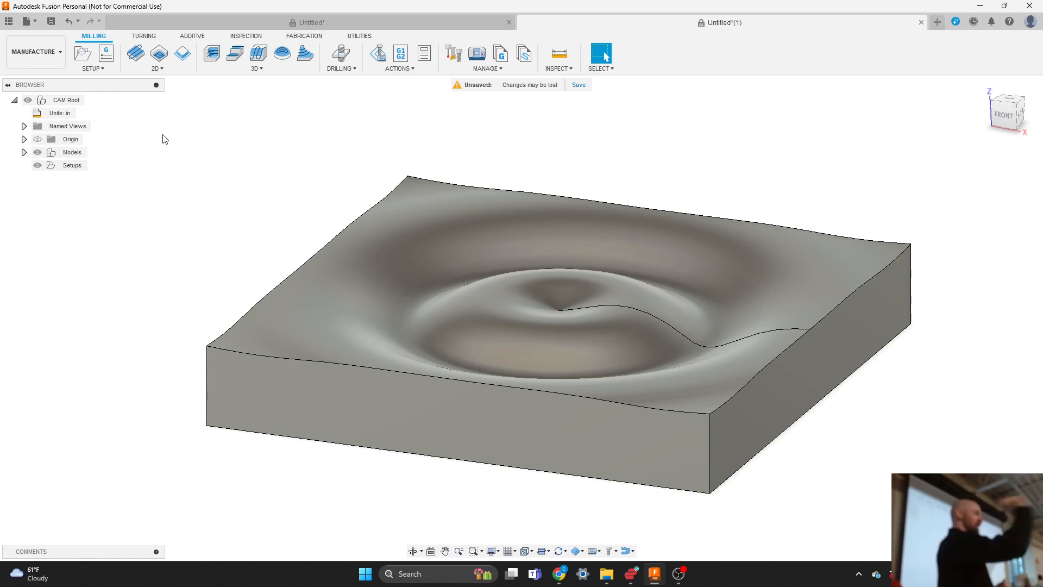
Create a new milling setup for the block and open its stock settings.
{"action": "left_click", "coordinate": [98, 69]}
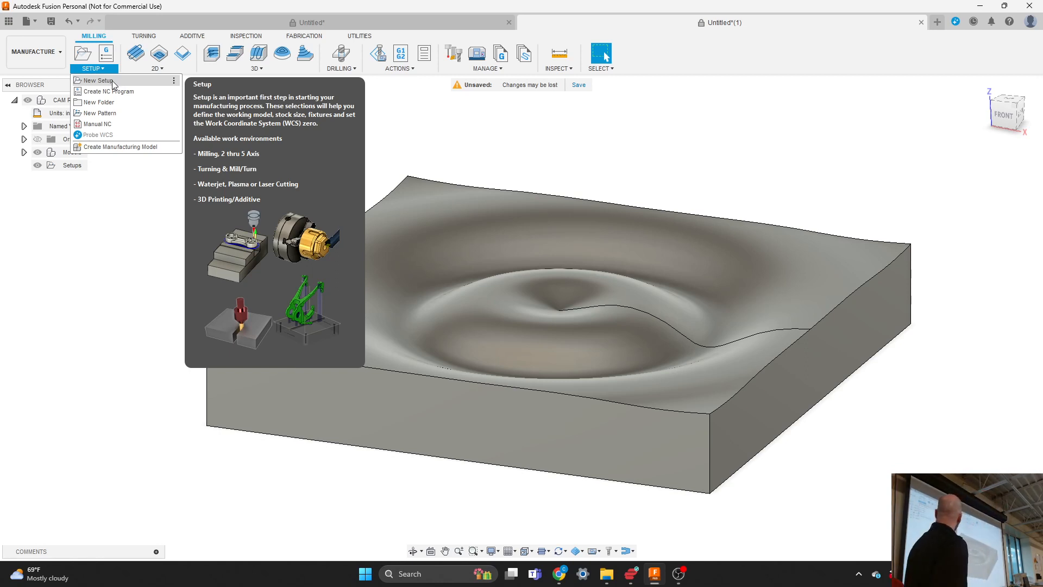
{"action": "left_click", "coordinate": [113, 82]}
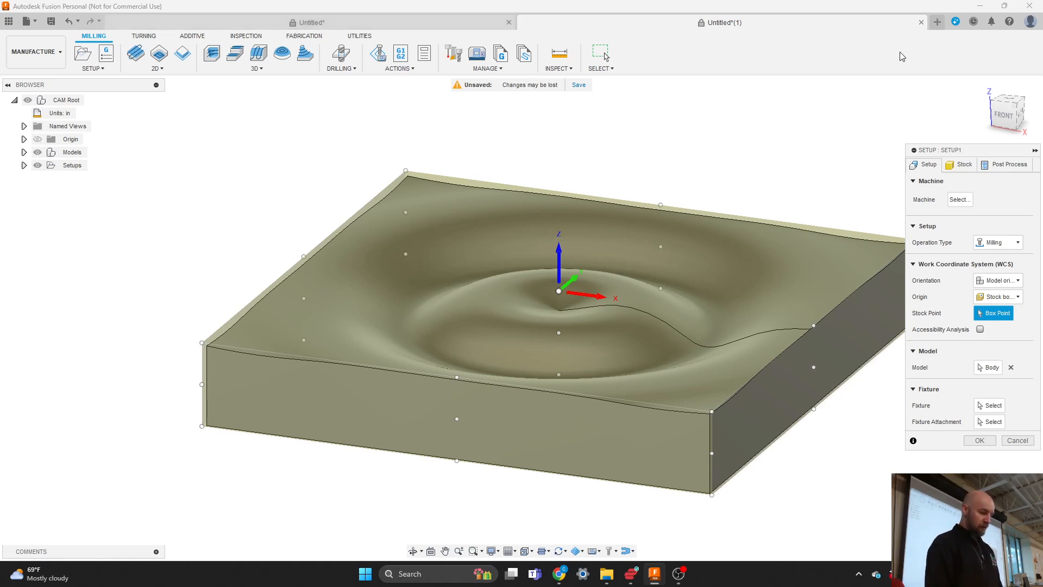
{"action": "left_click_drag", "start_coordinate": [990, 154], "coordinate": [956, 170]}
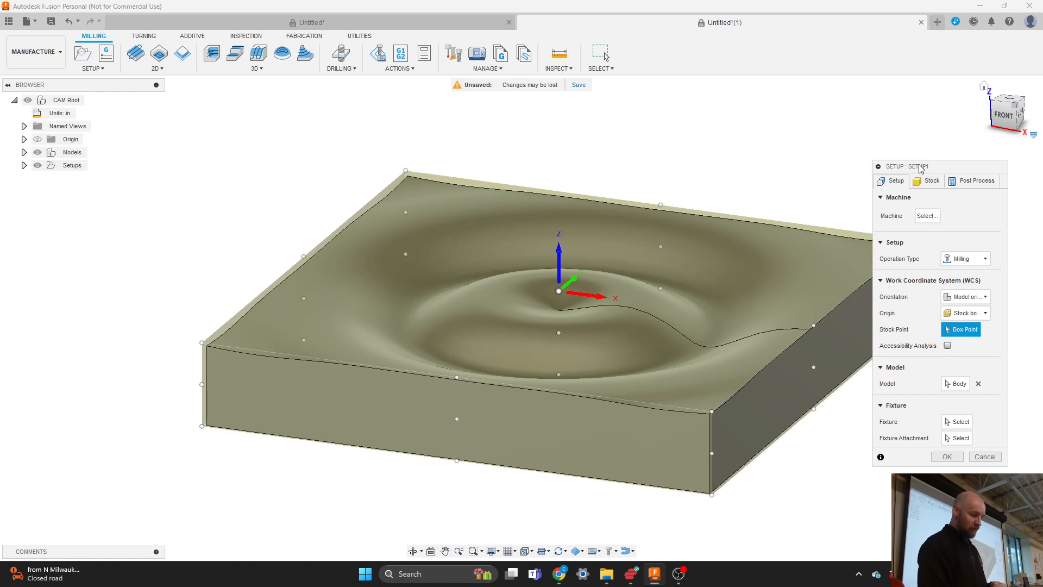
{"action": "left_click_drag", "start_coordinate": [919, 168], "coordinate": [896, 139]}
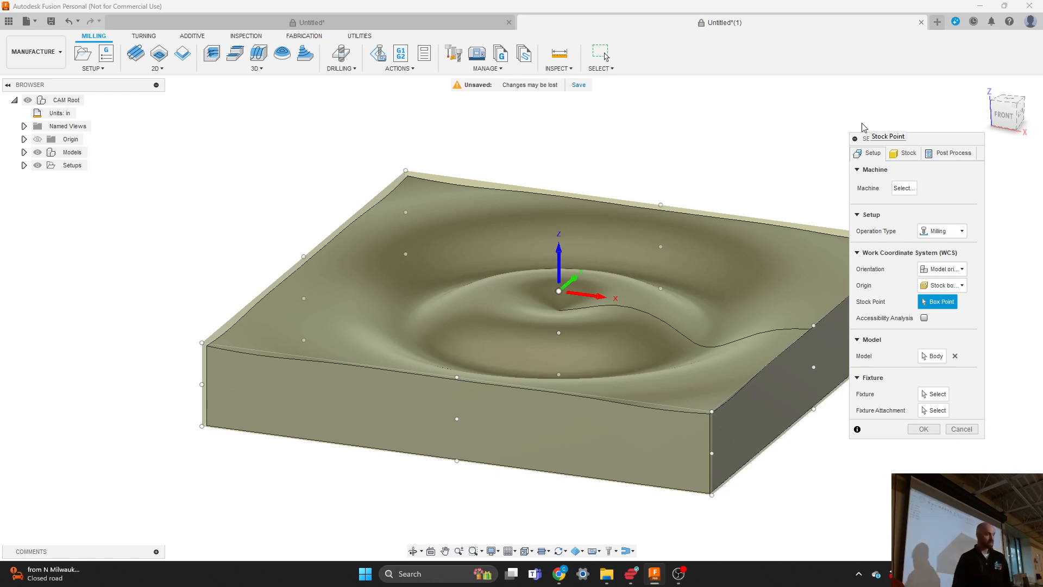
{"action": "left_click", "coordinate": [907, 154]}
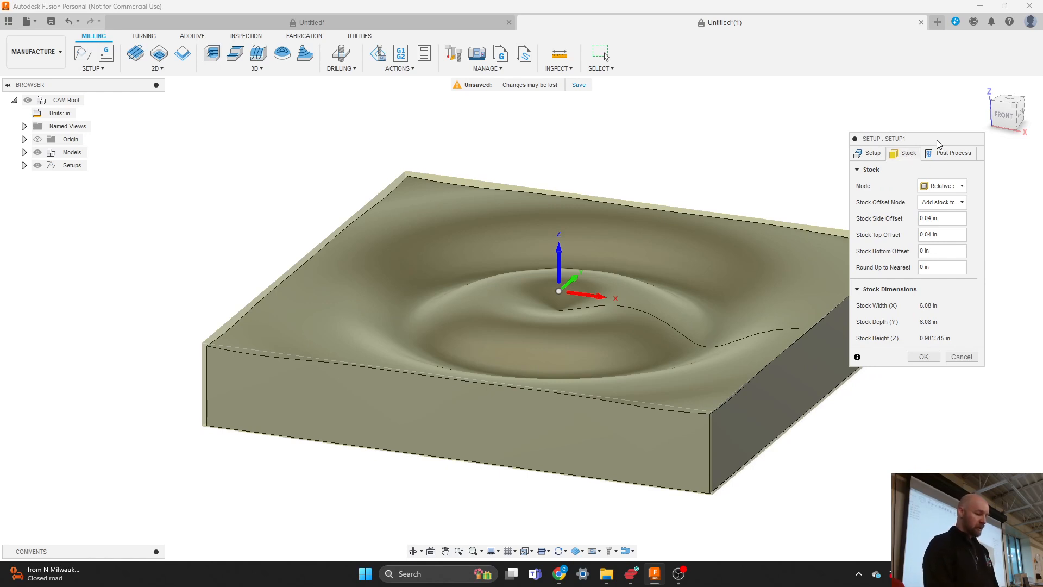
{"action": "left_click_drag", "start_coordinate": [939, 142], "coordinate": [915, 107]}
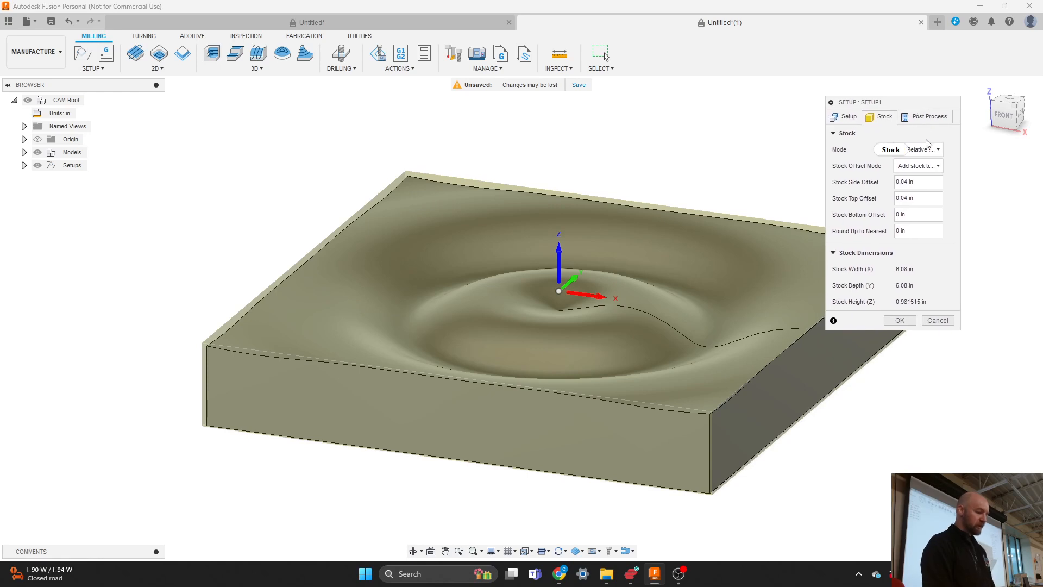
Define the stock as a fixed size box with a width (X) of 7.5 in and a depth (Y) of 12 in.
{"action": "mouse_move", "coordinate": [922, 150]}
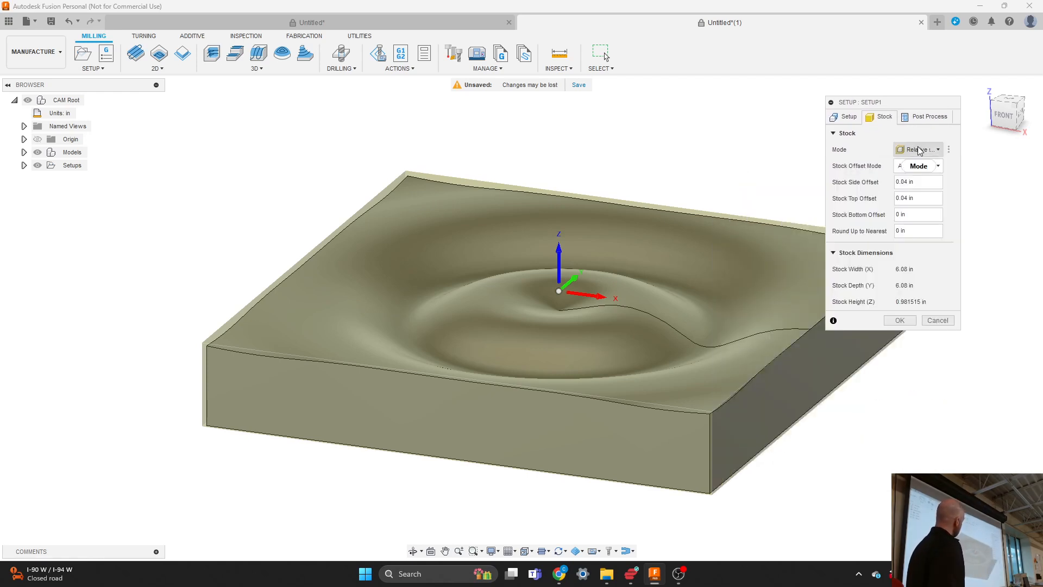
{"action": "left_click", "coordinate": [920, 150]}
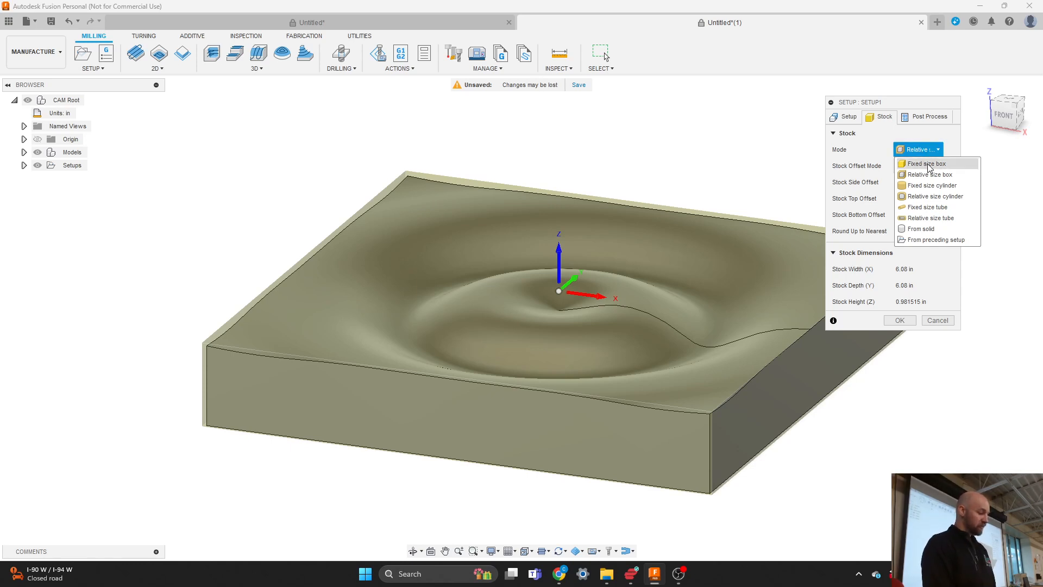
{"action": "left_click", "coordinate": [929, 165]}
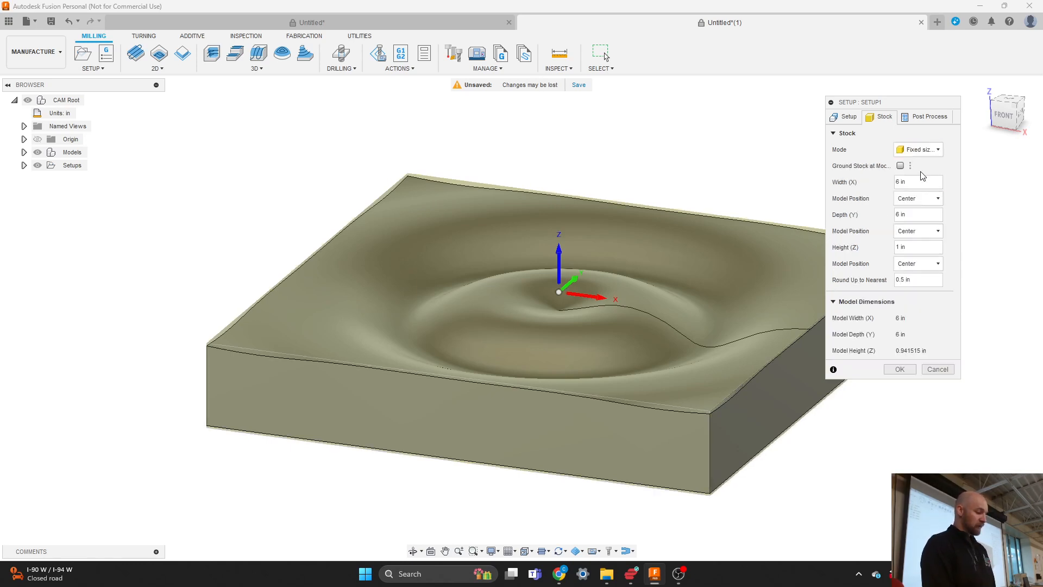
{"action": "left_click", "coordinate": [917, 183]}
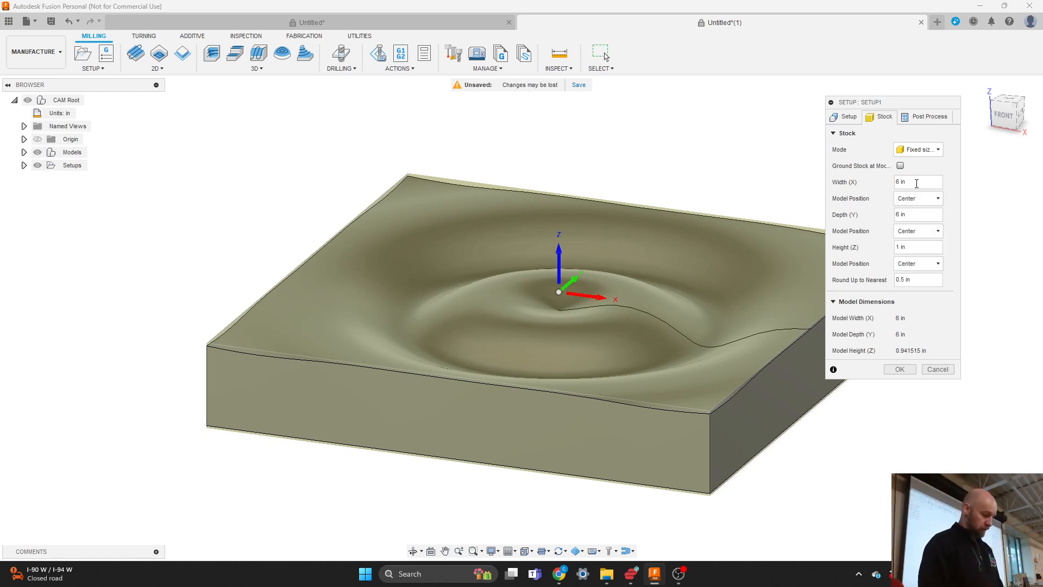
{"action": "key", "text": "BackSpace"}
{"action": "type", "text": "7.5"}
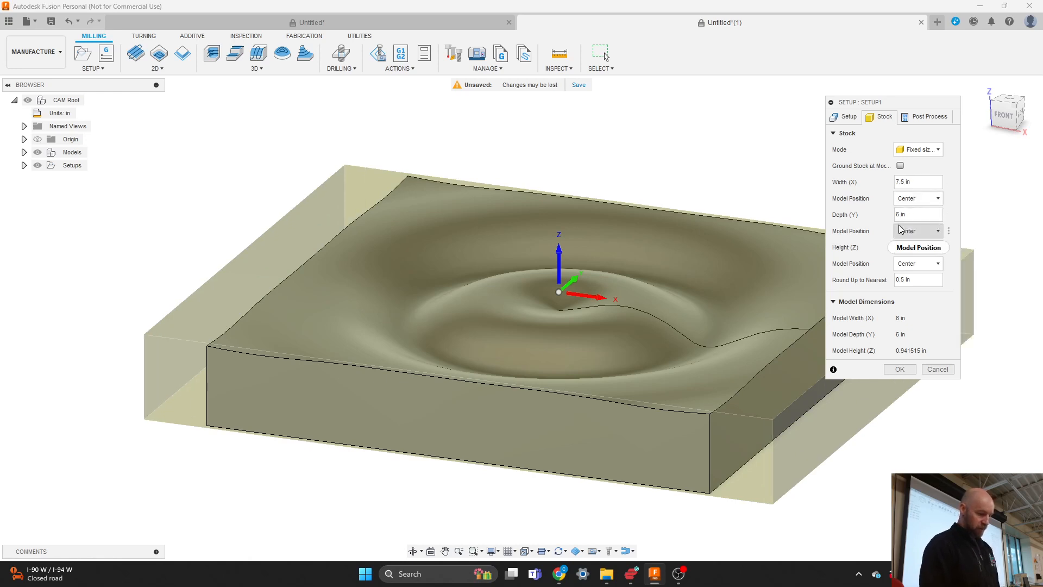
{"action": "key", "text": "BackSpace"}
{"action": "type", "text": "12"}
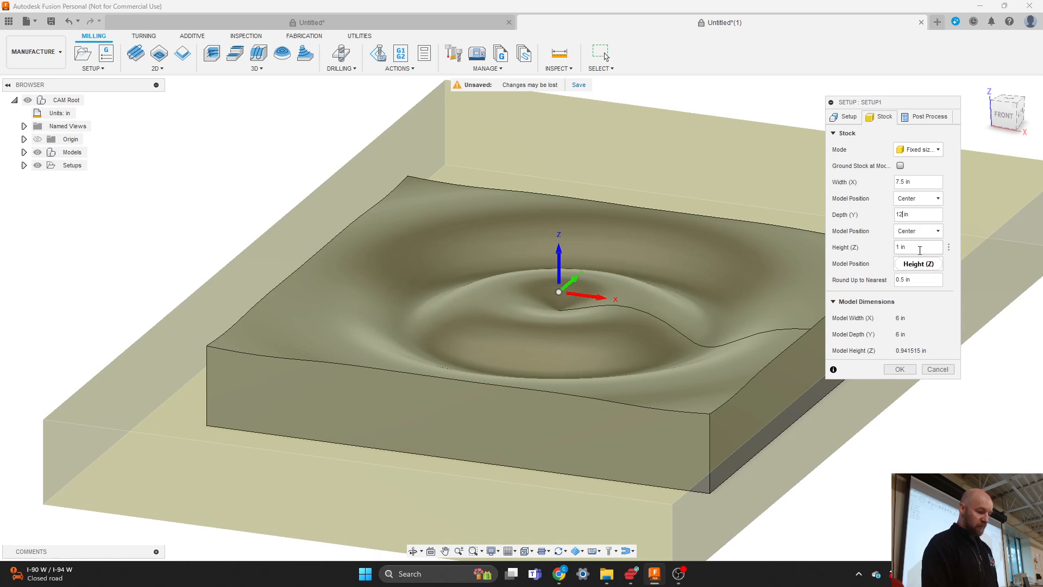
Try fractional stock heights (Z) of 4/4 and 6/4 in.
{"action": "left_click", "coordinate": [915, 247]}
{"action": "left_click_drag", "start_coordinate": [915, 247], "coordinate": [882, 248]}
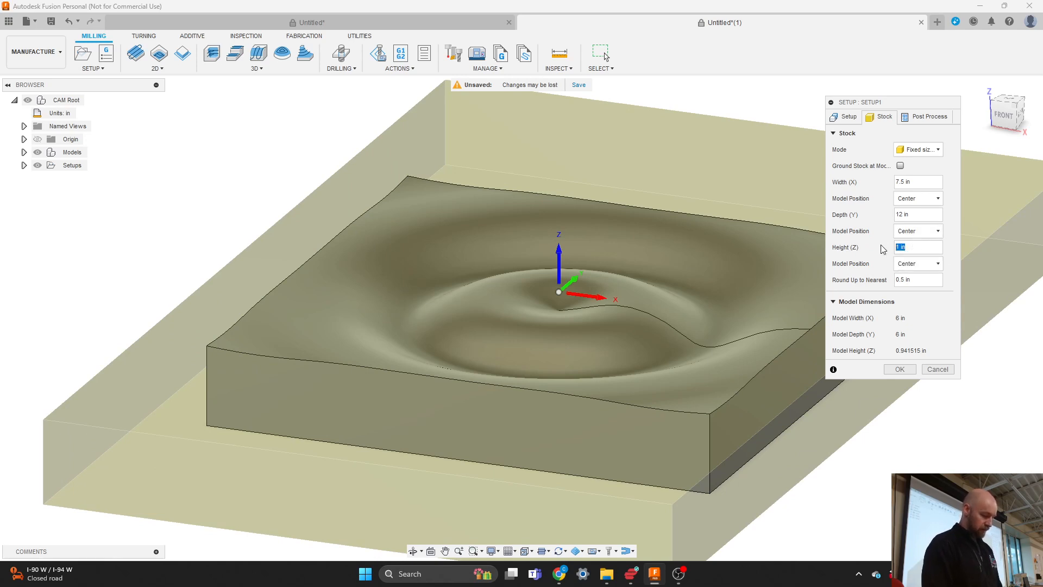
{"action": "type", "text": "1"}
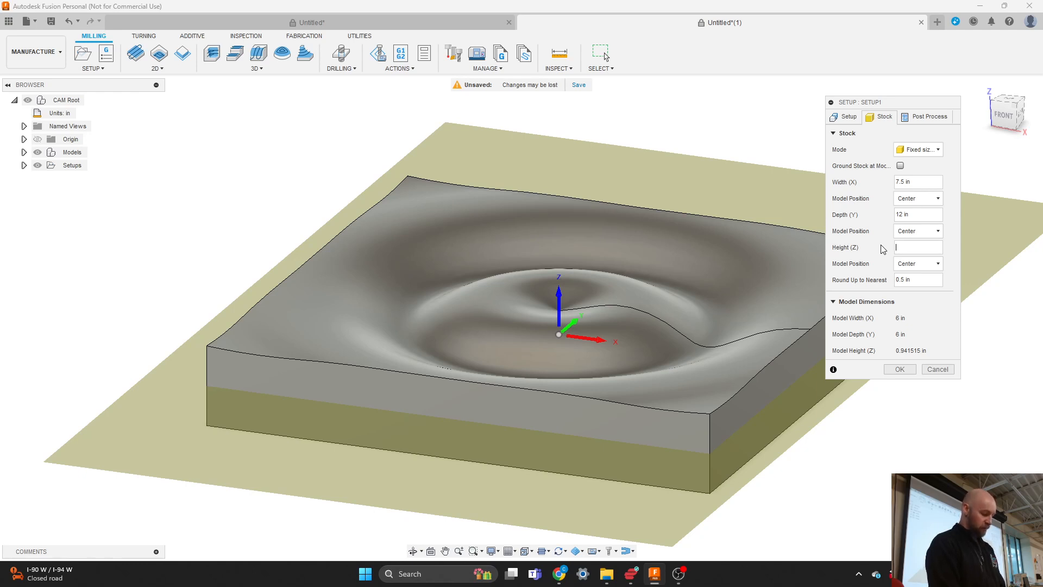
{"action": "type", "text": "4/4"}
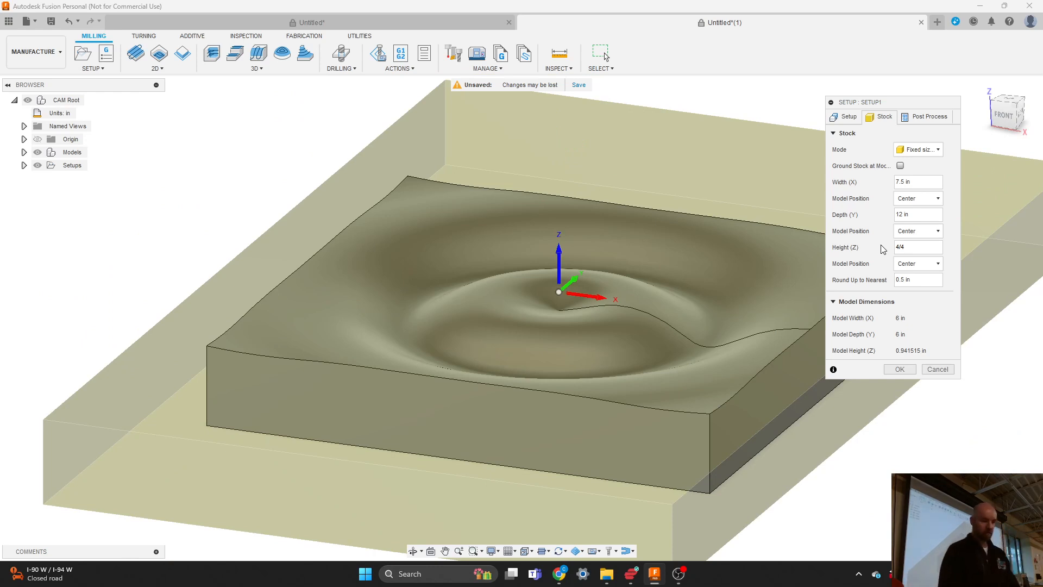
{"action": "key", "text": "Left"}
{"action": "key", "text": "Left"}
{"action": "key", "text": "BackSpace"}
{"action": "type", "text": "6"}
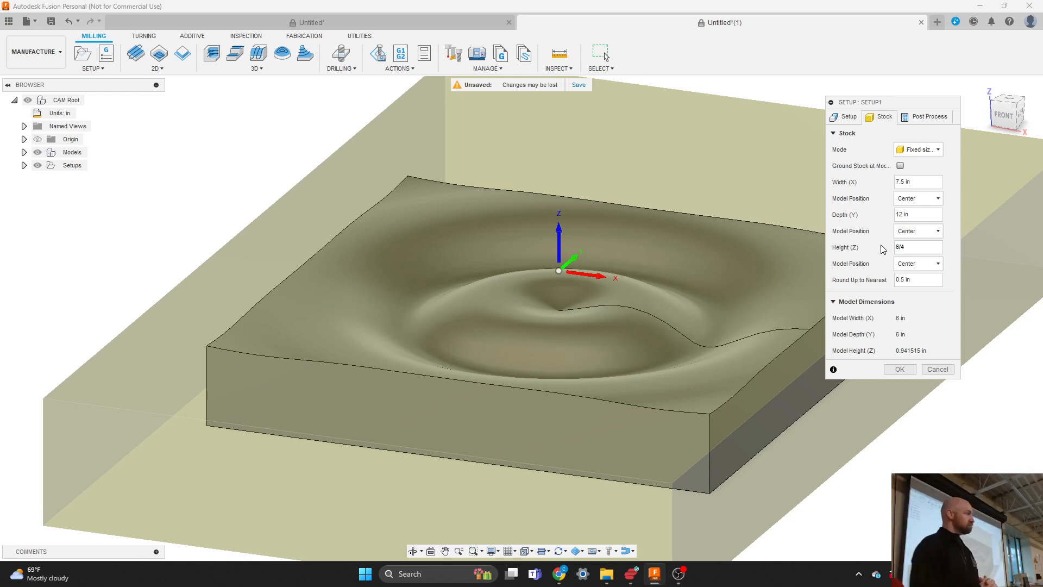
Set the stock height (Z) to 1 in and check how the block sits inside the stock from the side.
{"action": "key", "text": "BackSpace"}
{"action": "key", "text": "BackSpace"}
{"action": "key", "text": "BackSpace"}
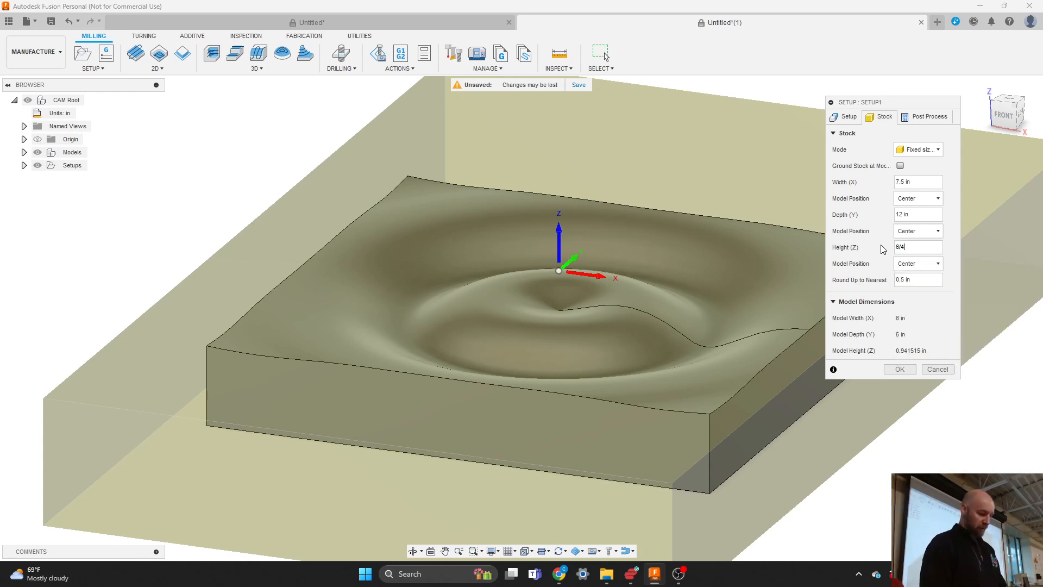
{"action": "type", "text": "1"}
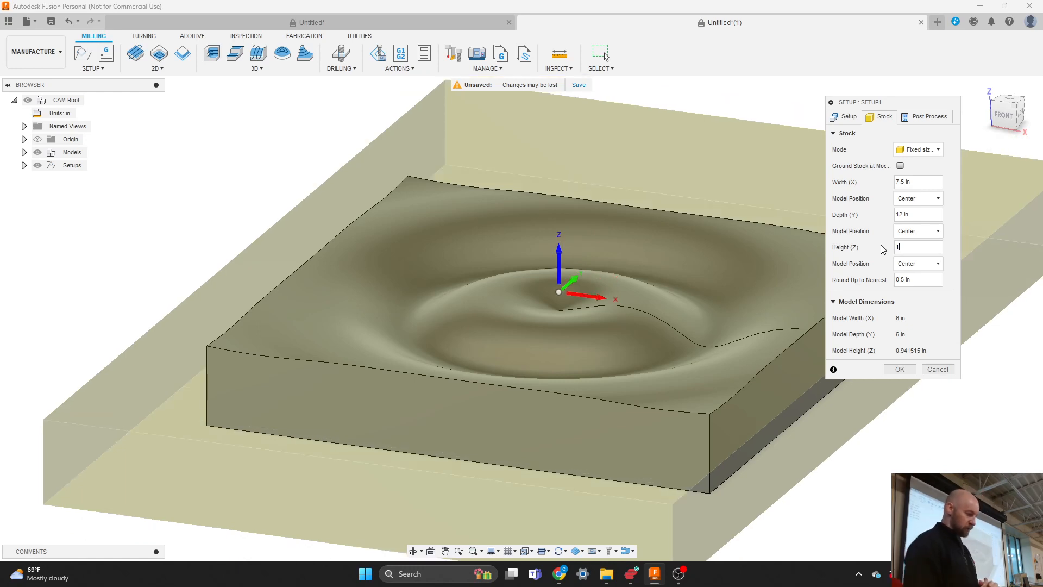
{"action": "left_click", "coordinate": [1017, 117]}
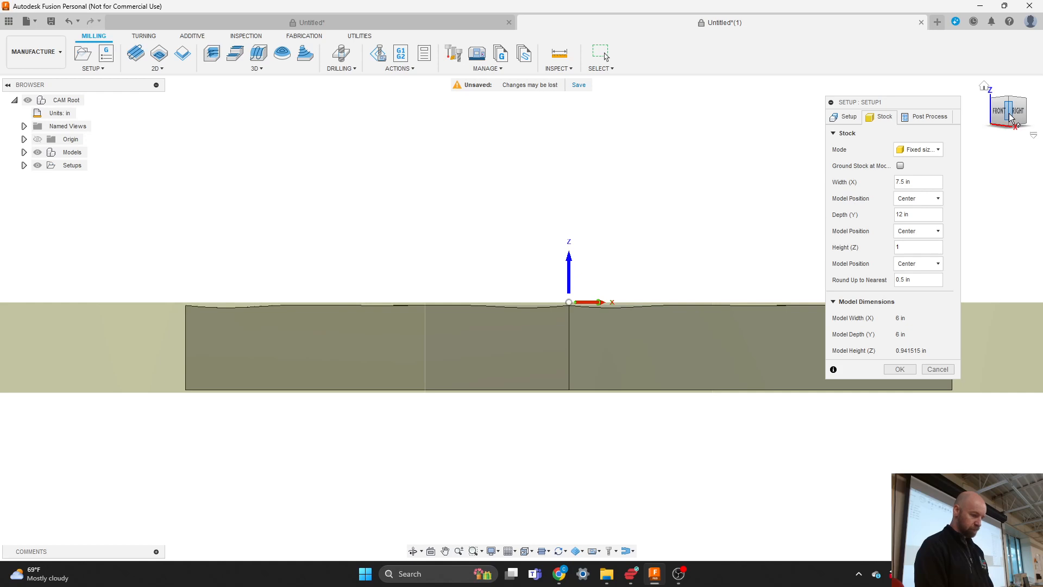
{"action": "middle_click_drag", "start_coordinate": [1015, 121], "coordinate": [1027, 136], "text": "shift"}
{"action": "scroll", "coordinate": [667, 311], "scroll_direction": "down", "scroll_amount": 1}
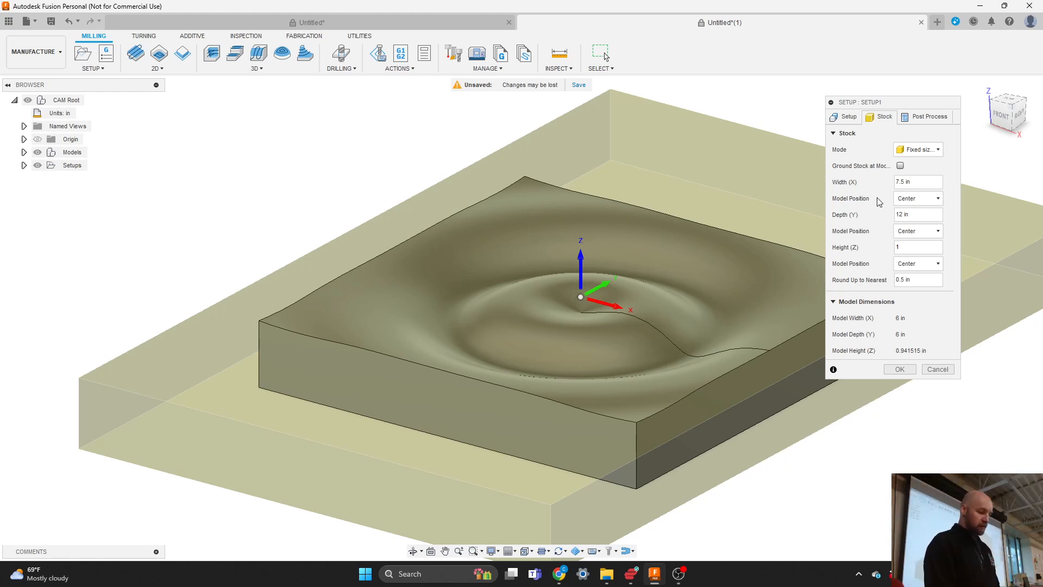
Try positioning the model in X with a 0 in offset from the stock's left side (-X), and return the position to Center.
{"action": "left_click", "coordinate": [918, 199]}
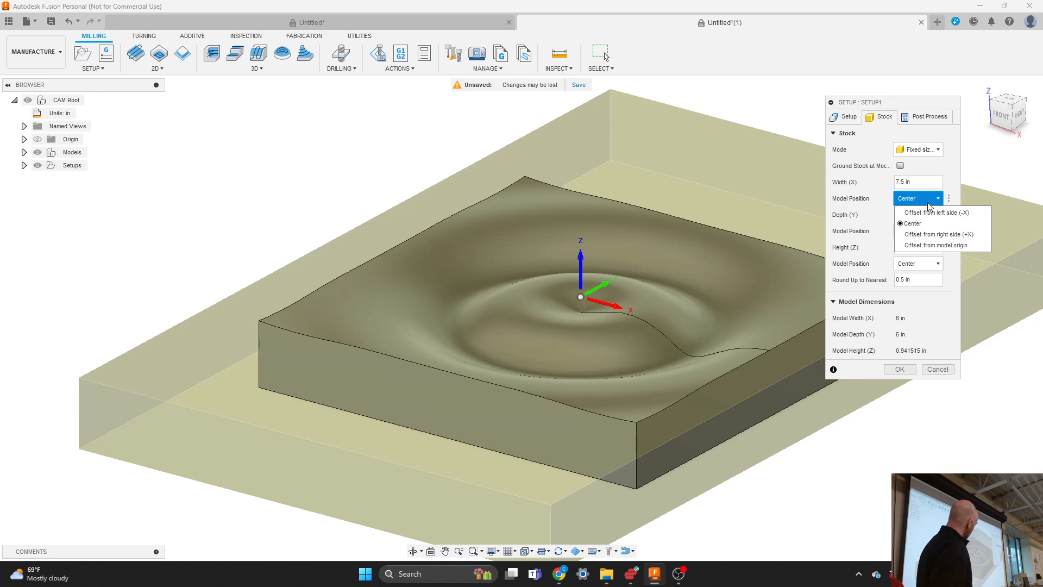
{"action": "left_click", "coordinate": [929, 213]}
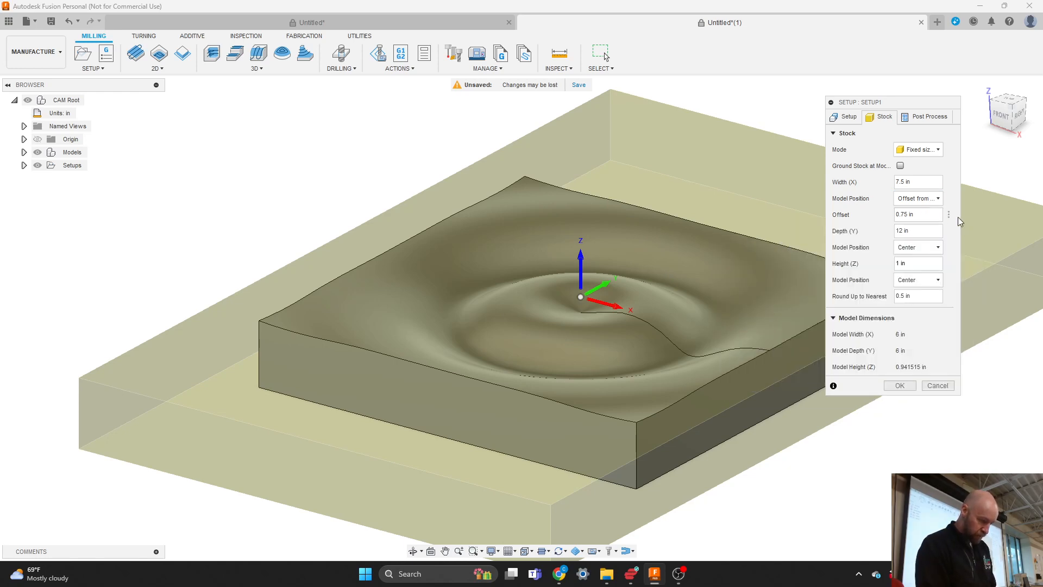
{"action": "left_click", "coordinate": [923, 212]}
{"action": "left_click_drag", "start_coordinate": [923, 213], "coordinate": [886, 220]}
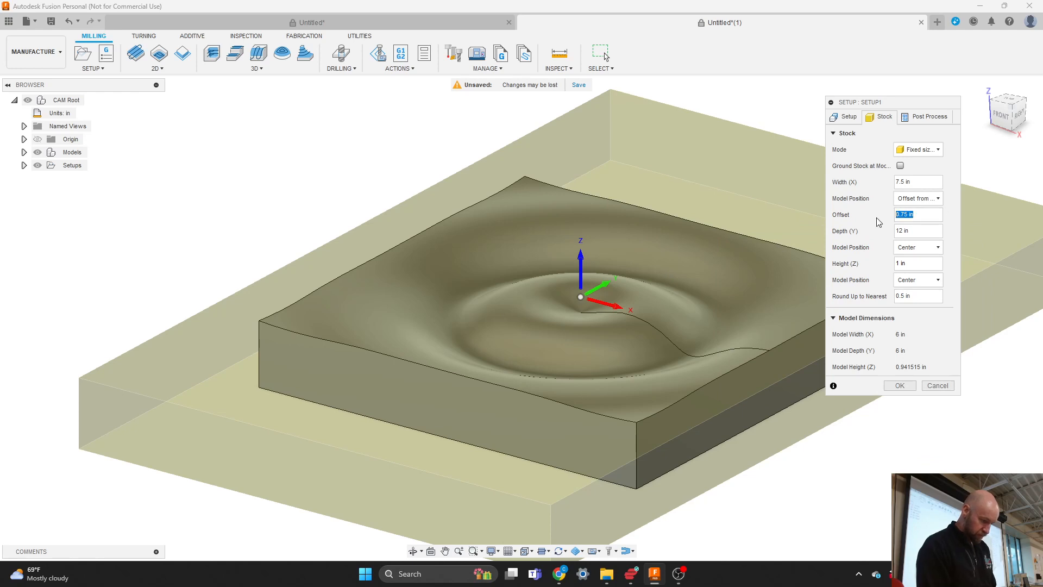
{"action": "type", "text": "0"}
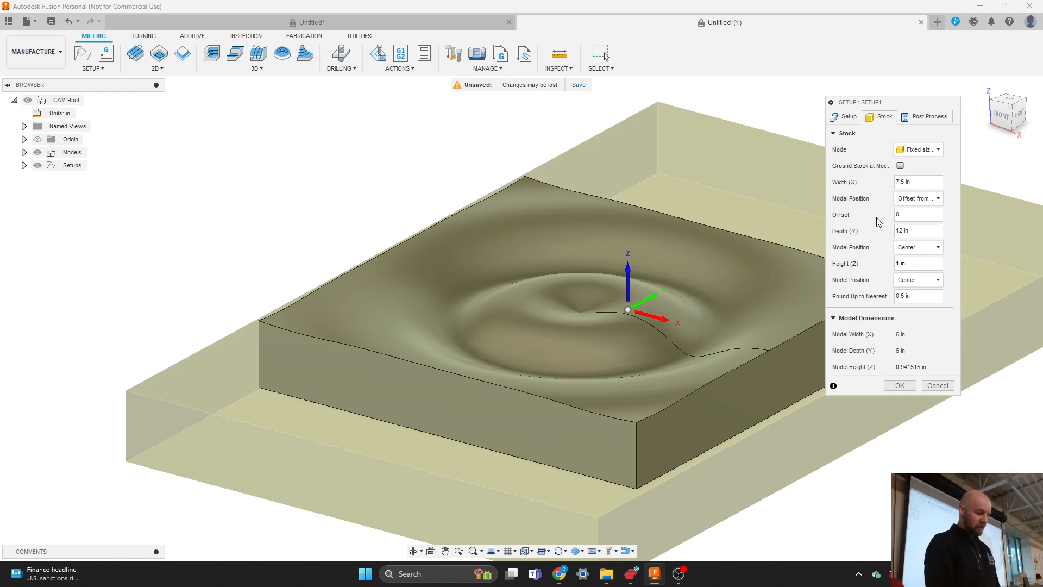
{"action": "left_click", "coordinate": [921, 200]}
{"action": "left_click", "coordinate": [922, 223]}
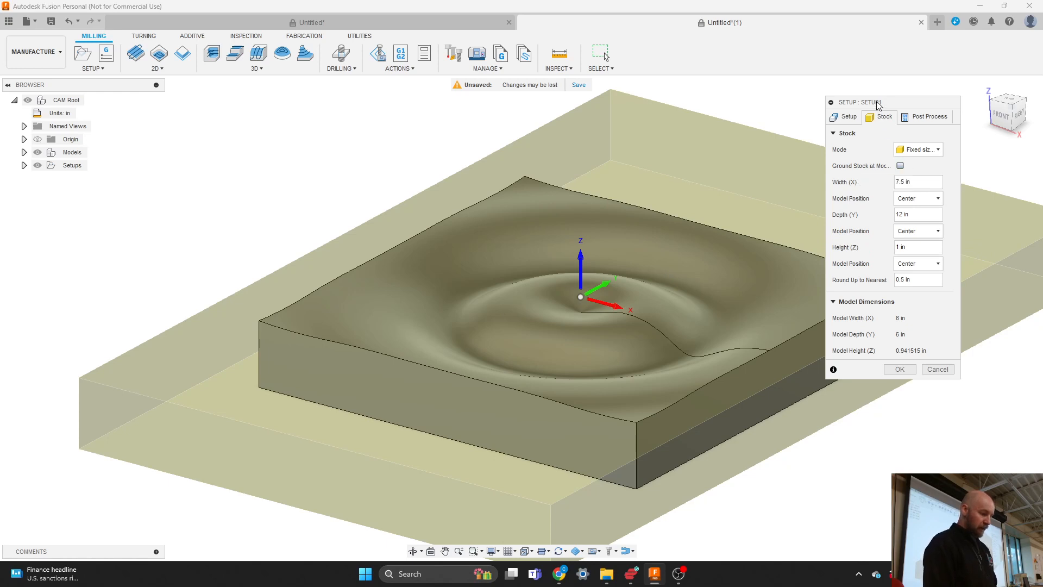
{"action": "left_click_drag", "start_coordinate": [878, 103], "coordinate": [925, 122]}
{"action": "scroll", "coordinate": [705, 205], "scroll_direction": "down", "scroll_amount": 3}
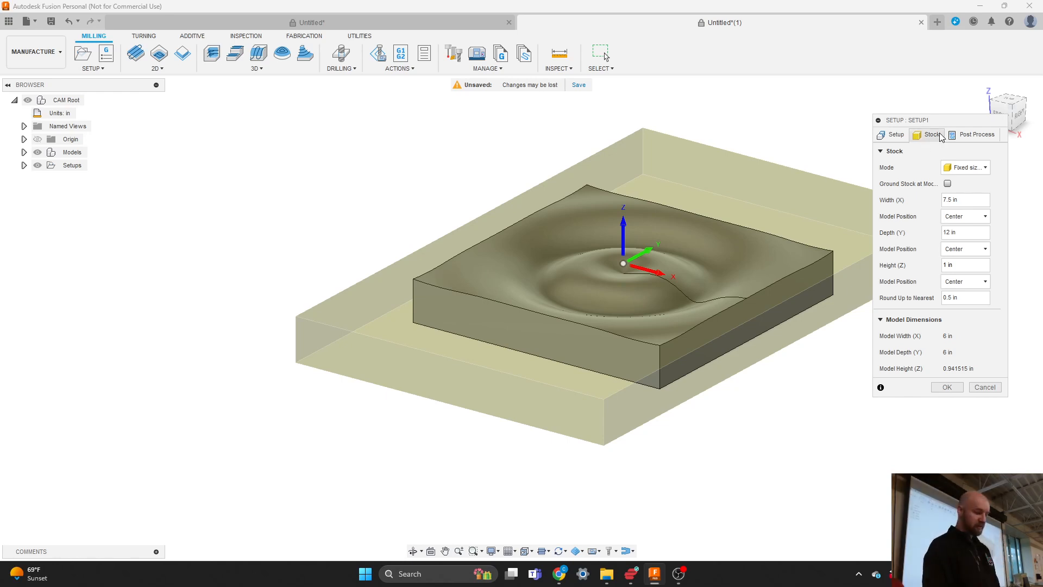
Try positioning the model in X with an offset from the stock's left (-X) and right (+X) sides, and return the position to Center.
{"action": "left_click", "coordinate": [961, 216]}
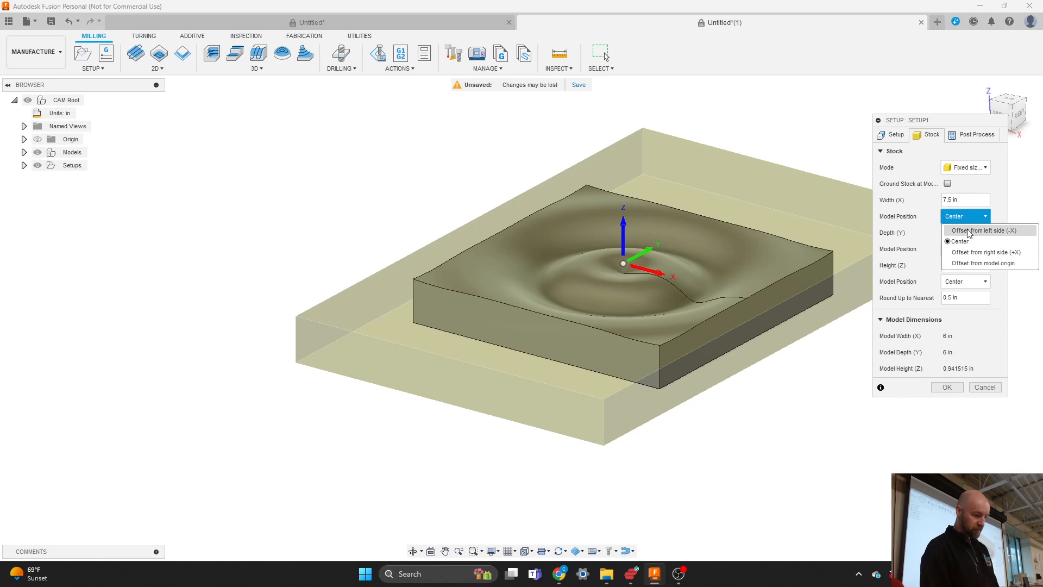
{"action": "left_click", "coordinate": [968, 231]}
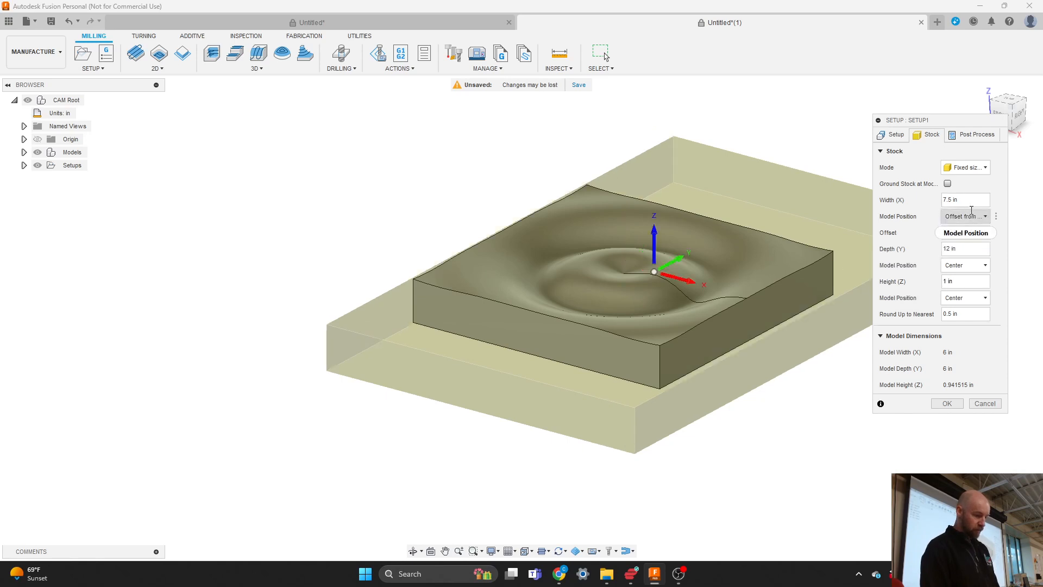
{"action": "left_click", "coordinate": [971, 217]}
{"action": "left_click", "coordinate": [977, 253]}
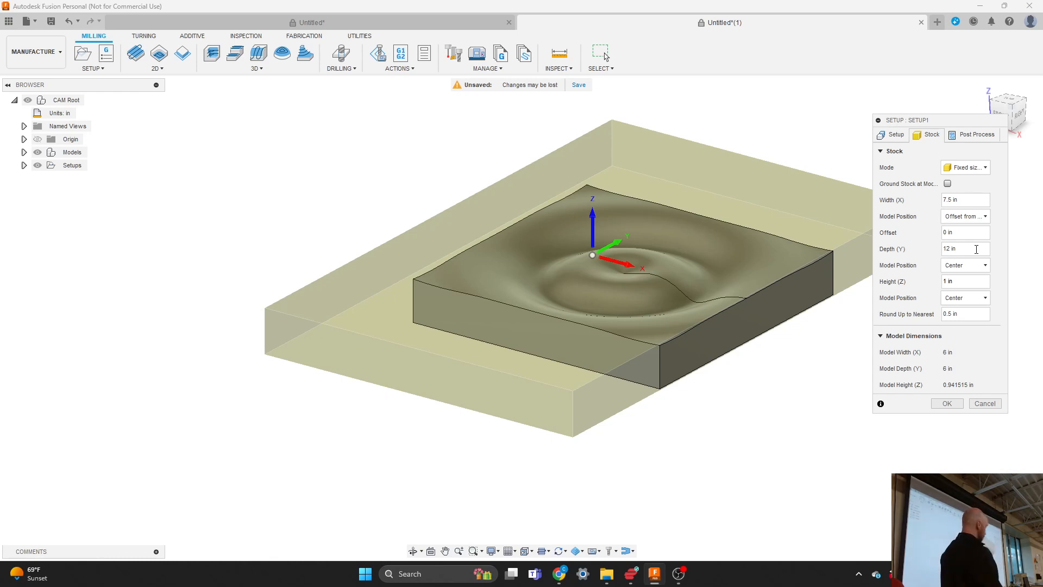
{"action": "left_click", "coordinate": [967, 216]}
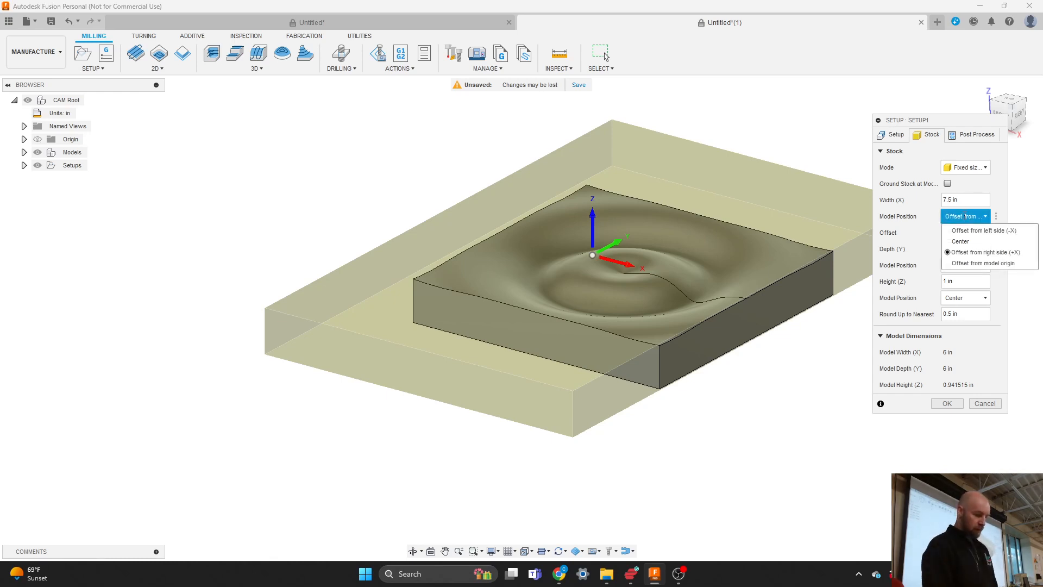
{"action": "left_click", "coordinate": [968, 243]}
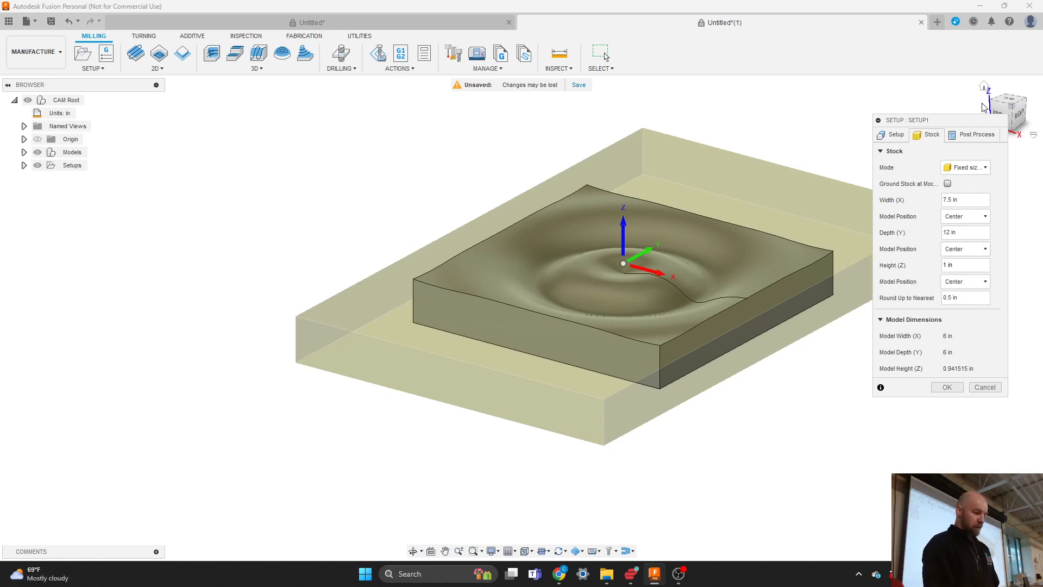
Place the setup's work coordinate origin on the stock box point at the upper corner on the +X, +Y side.
{"action": "mouse_move", "coordinate": [1022, 116]}
{"action": "left_mouse_down"}
{"action": "mouse_move", "coordinate": [967, 127]}
{"action": "mouse_move", "coordinate": [1005, 108]}
{"action": "left_mouse_up"}
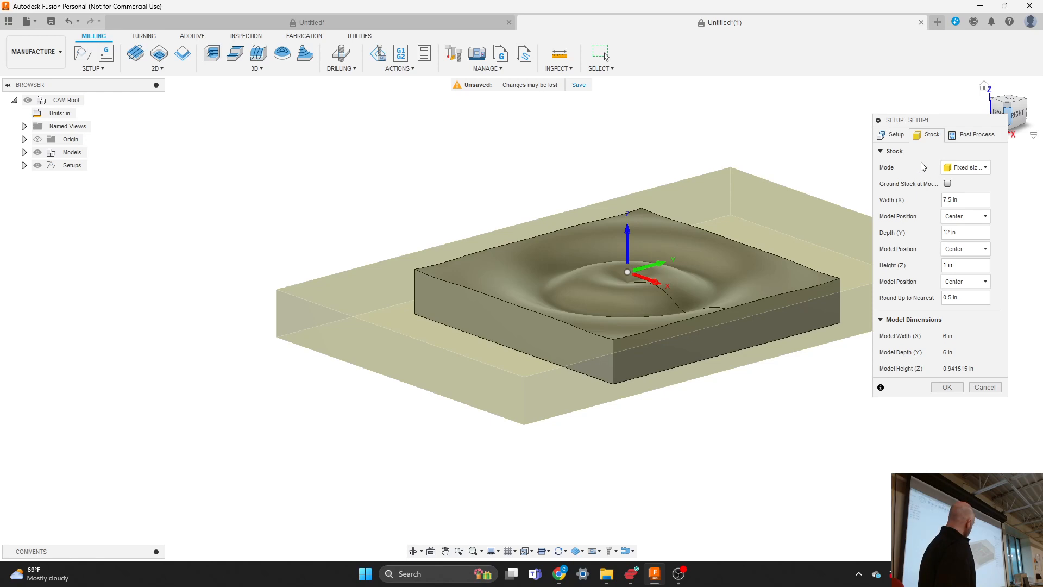
{"action": "left_click", "coordinate": [896, 135]}
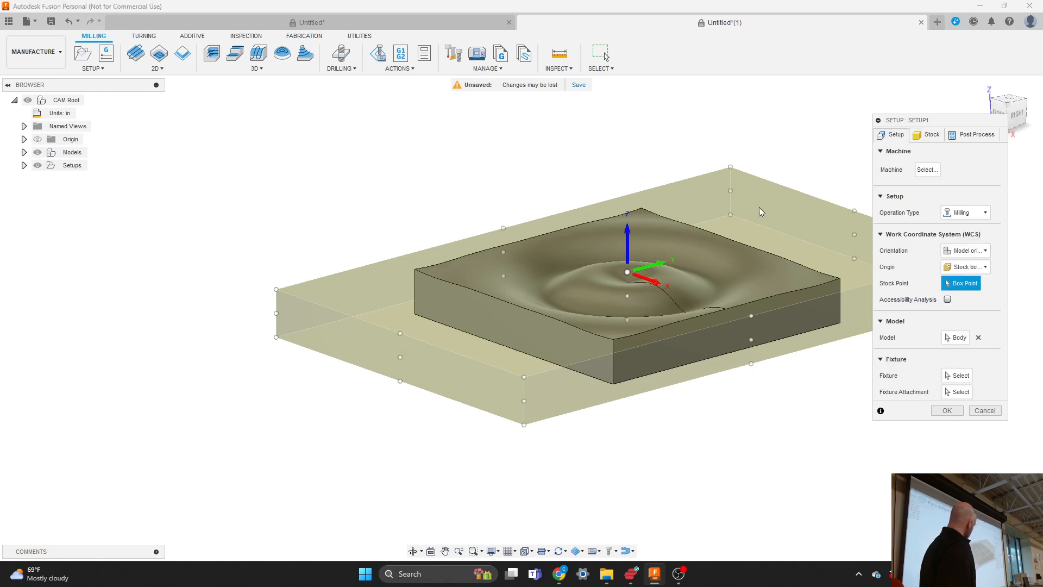
{"action": "scroll", "coordinate": [165, 342], "scroll_direction": "down", "scroll_amount": 3}
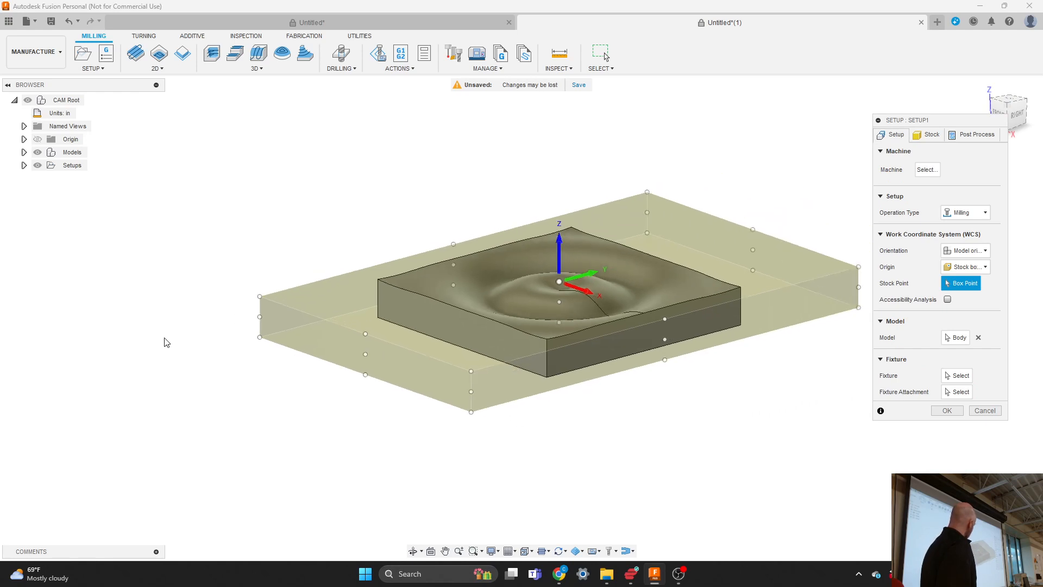
{"action": "scroll", "coordinate": [628, 242], "scroll_direction": "up", "scroll_amount": 3}
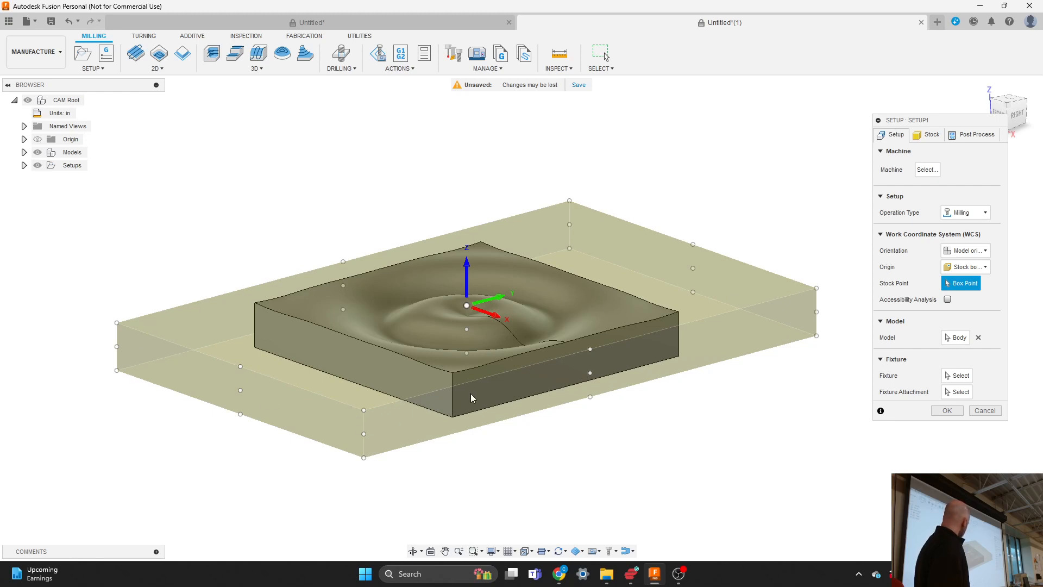
{"action": "left_click", "coordinate": [817, 289]}
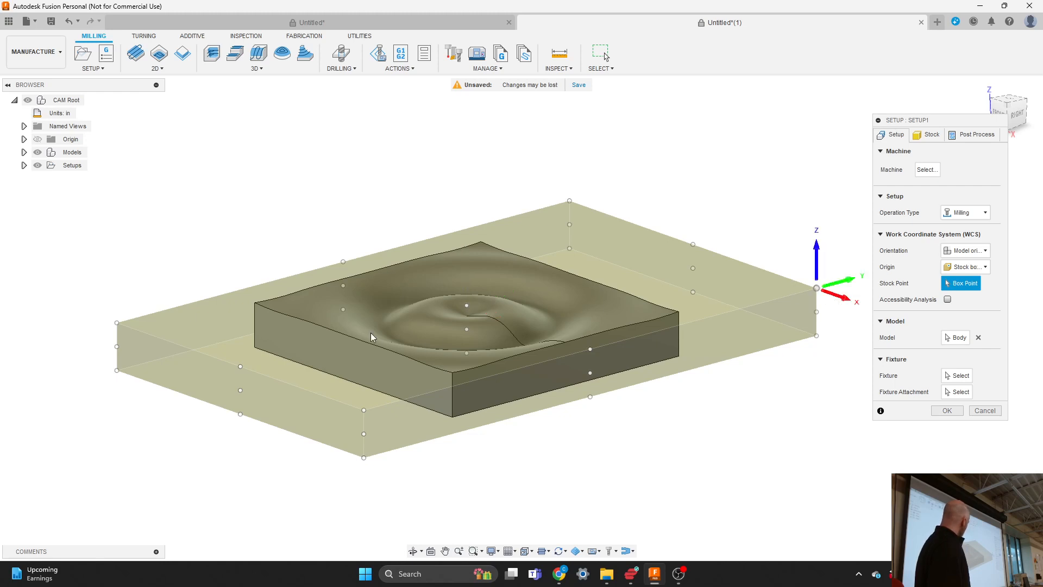
{"action": "scroll", "coordinate": [272, 327], "scroll_direction": "down", "scroll_amount": 1}
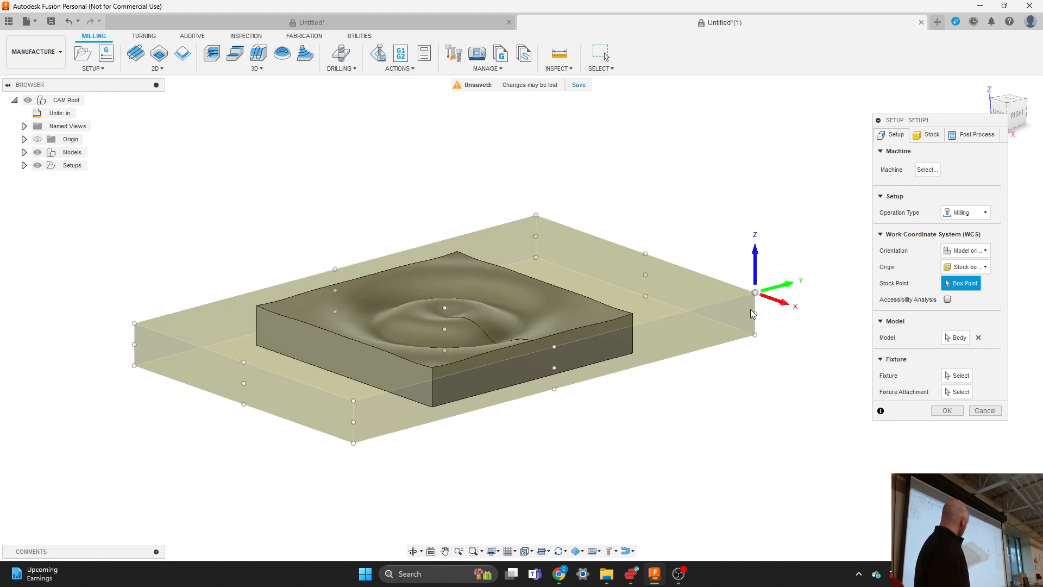
{"action": "scroll", "coordinate": [762, 298], "scroll_direction": "up", "scroll_amount": 1}
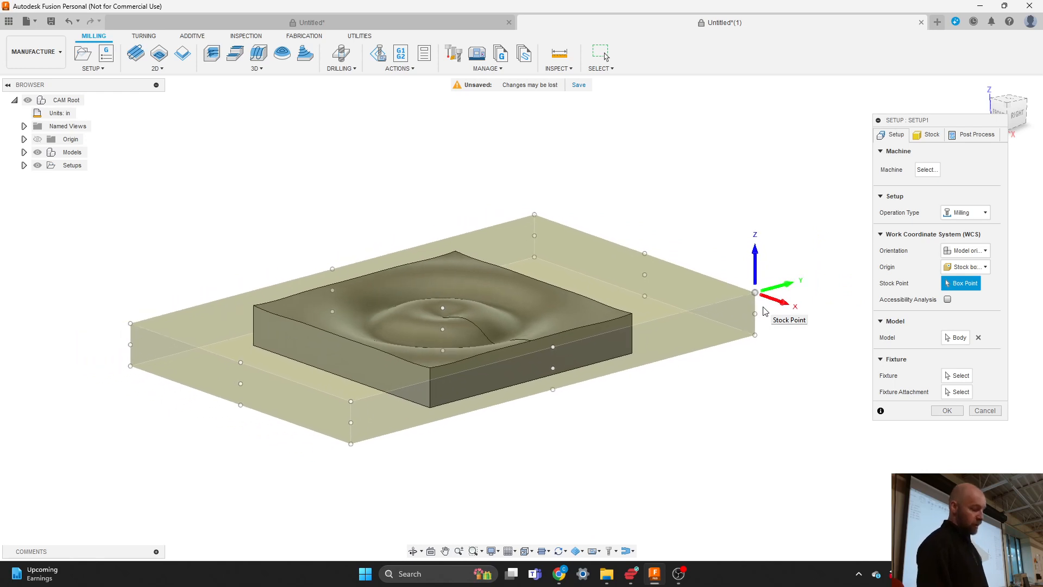
{"action": "scroll", "coordinate": [562, 314], "scroll_direction": "up", "scroll_amount": 1}
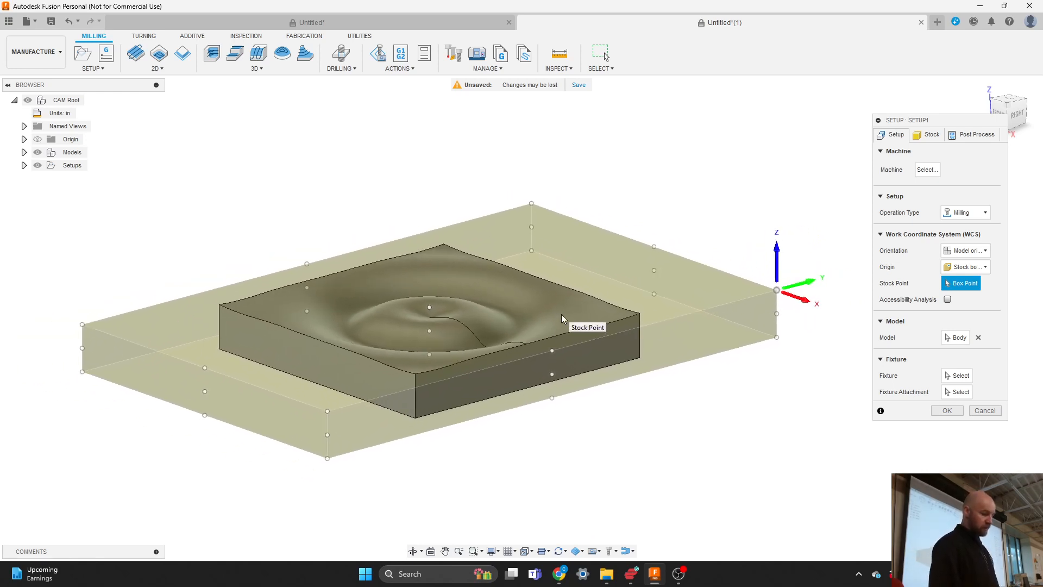
{"action": "scroll", "coordinate": [317, 279], "scroll_direction": "up", "scroll_amount": 1}
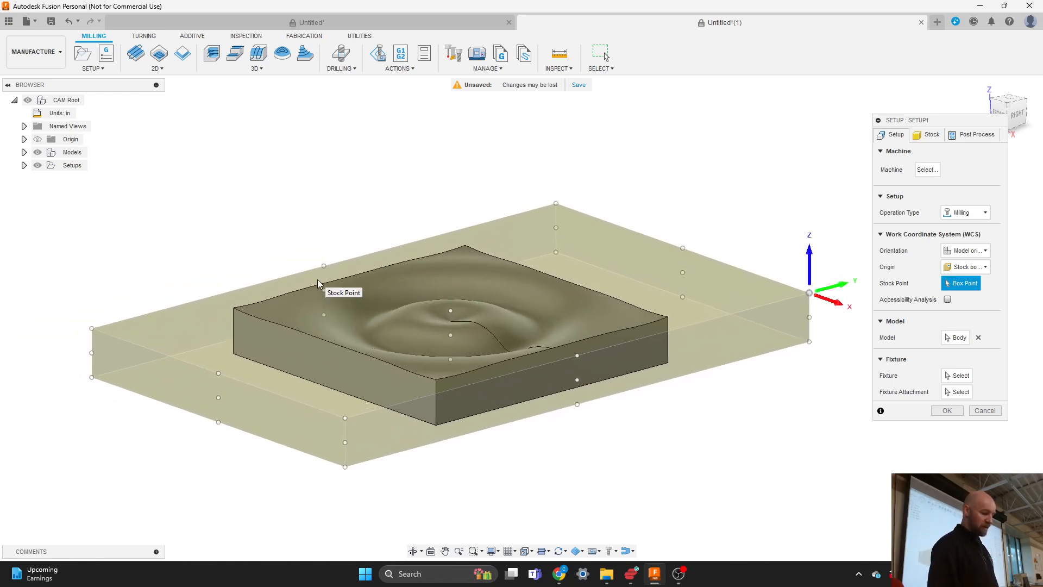
Try the stock points midway along the upper +Y and +X edges as origin, and return it to the upper +X, +Y corner.
{"action": "left_click_drag", "start_coordinate": [900, 127], "coordinate": [924, 253]}
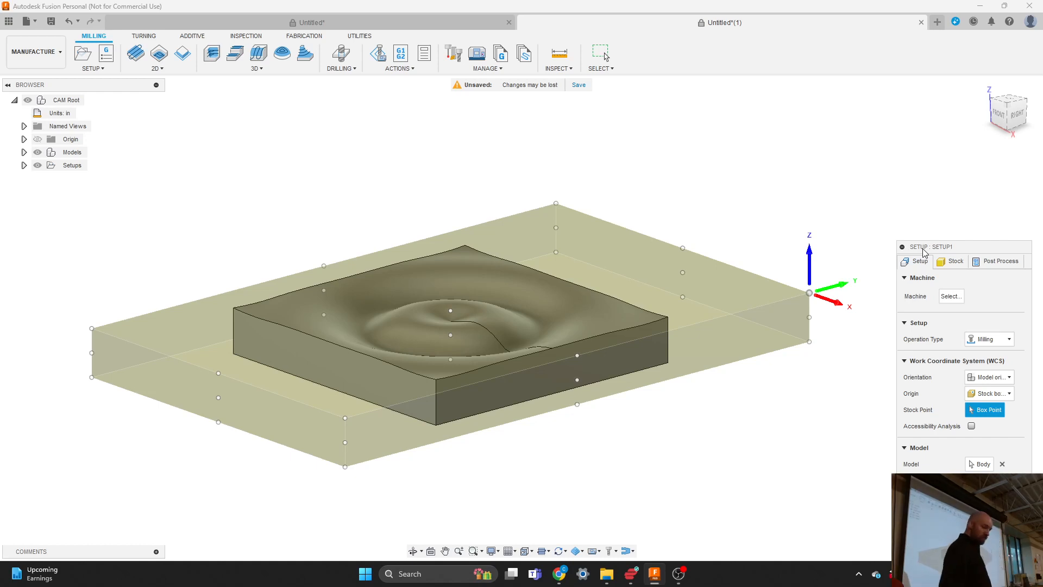
{"action": "left_click_drag", "start_coordinate": [924, 252], "coordinate": [918, 248]}
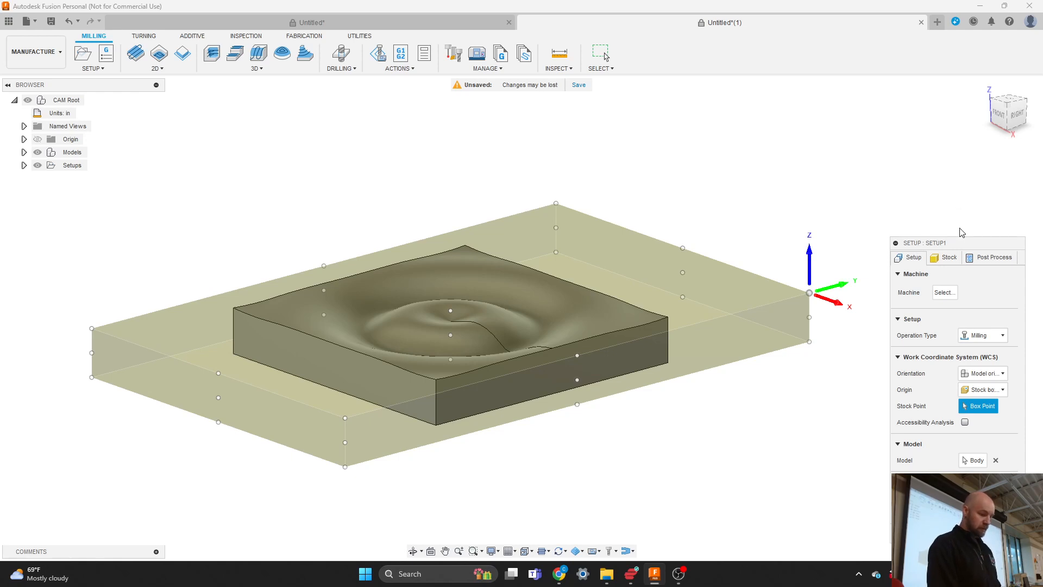
{"action": "left_click_drag", "start_coordinate": [950, 243], "coordinate": [935, 212]}
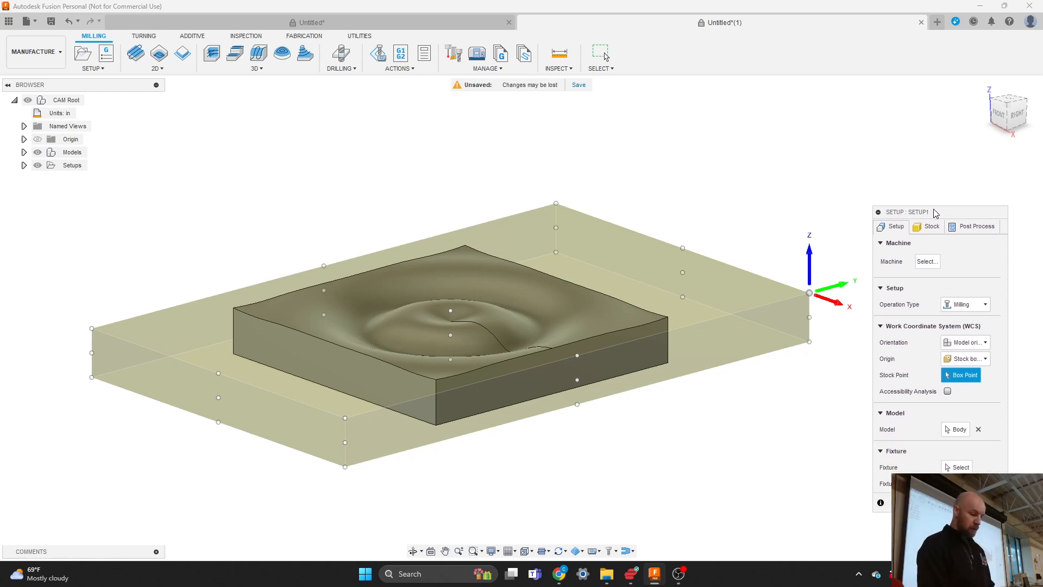
{"action": "left_click_drag", "start_coordinate": [935, 213], "coordinate": [925, 177]}
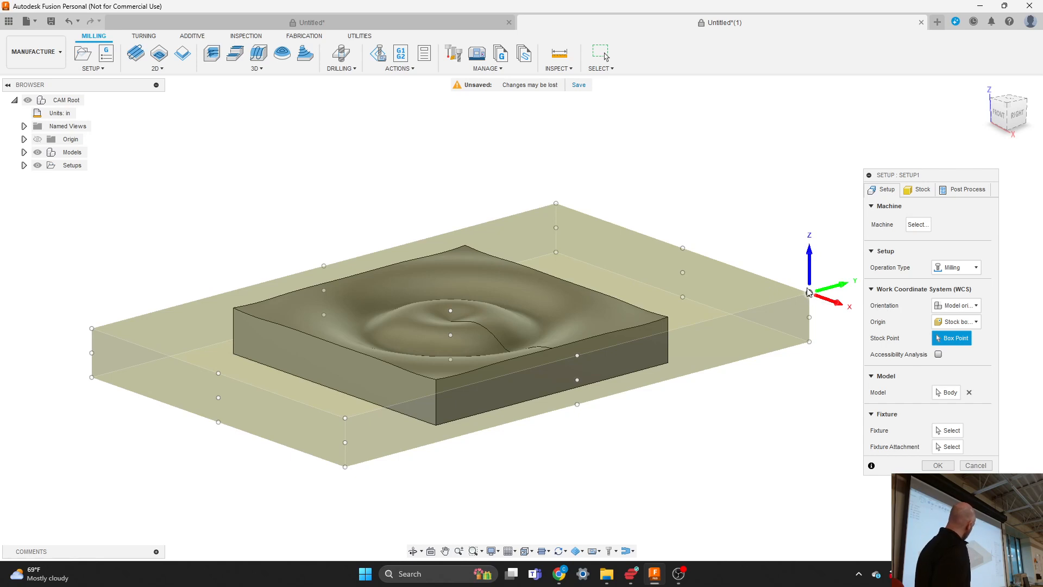
{"action": "left_click", "coordinate": [683, 249]}
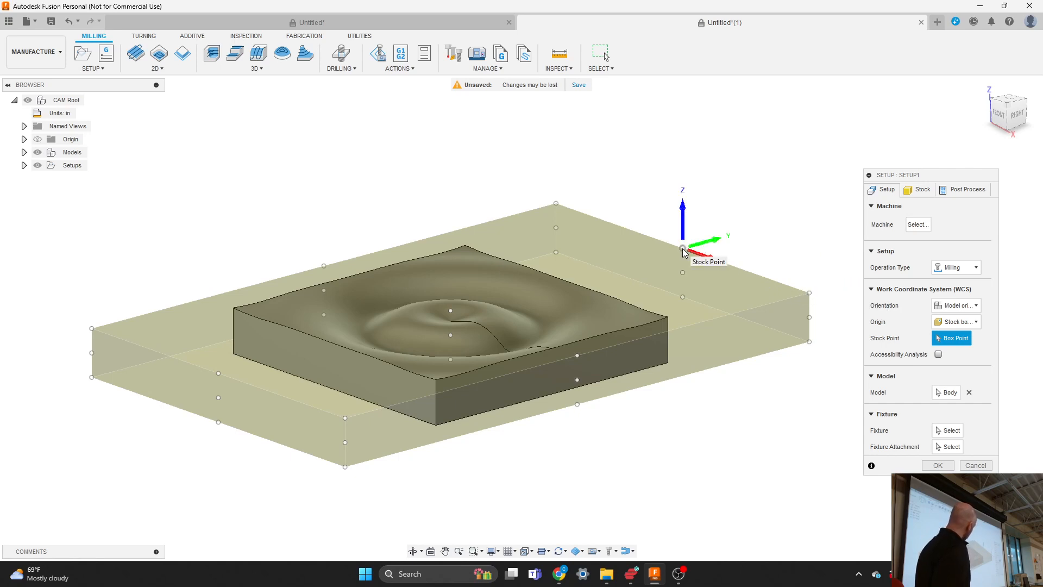
{"action": "left_click", "coordinate": [810, 293]}
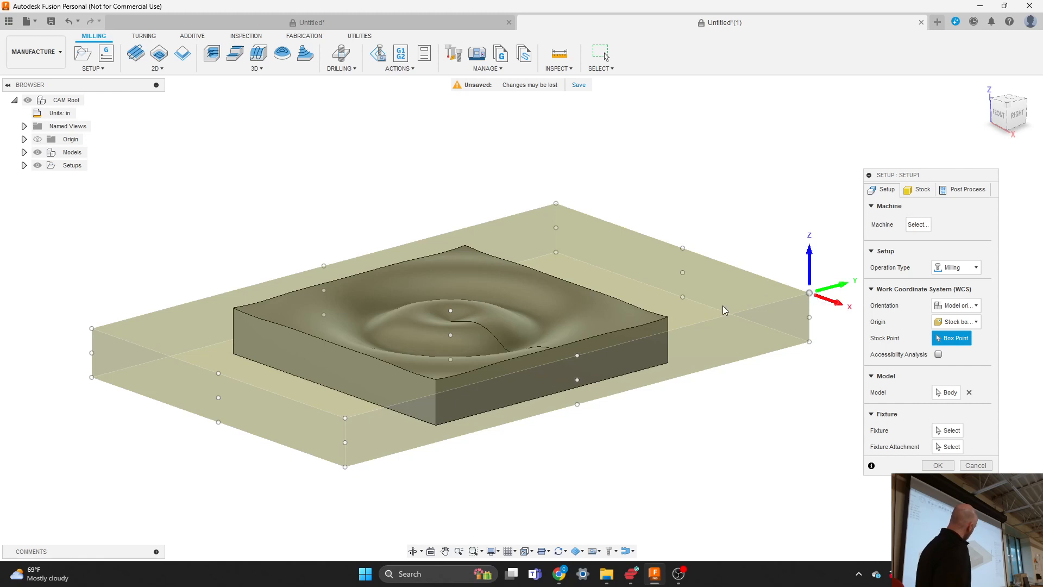
{"action": "left_click", "coordinate": [578, 355]}
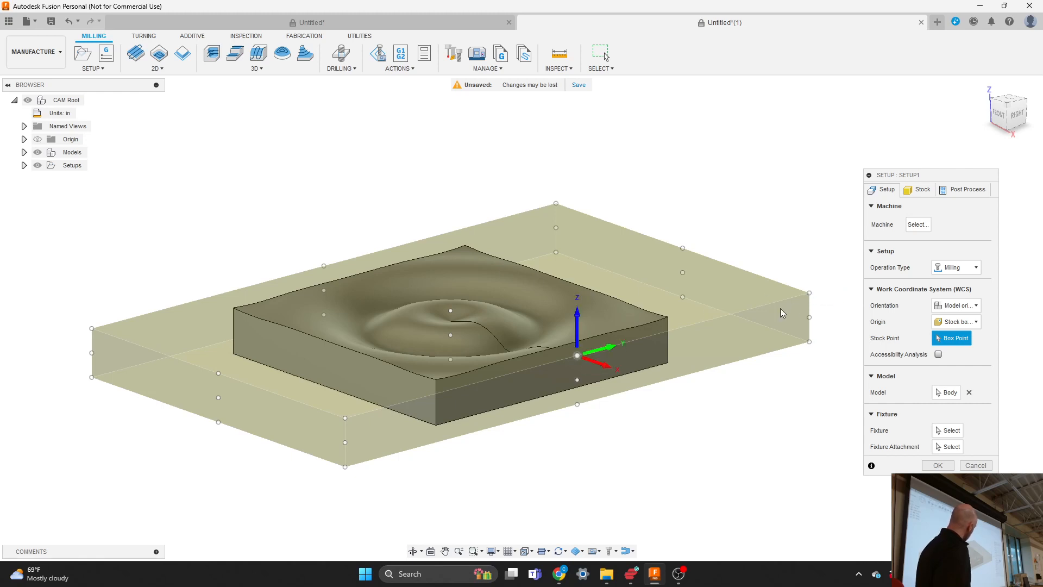
{"action": "left_click", "coordinate": [810, 293]}
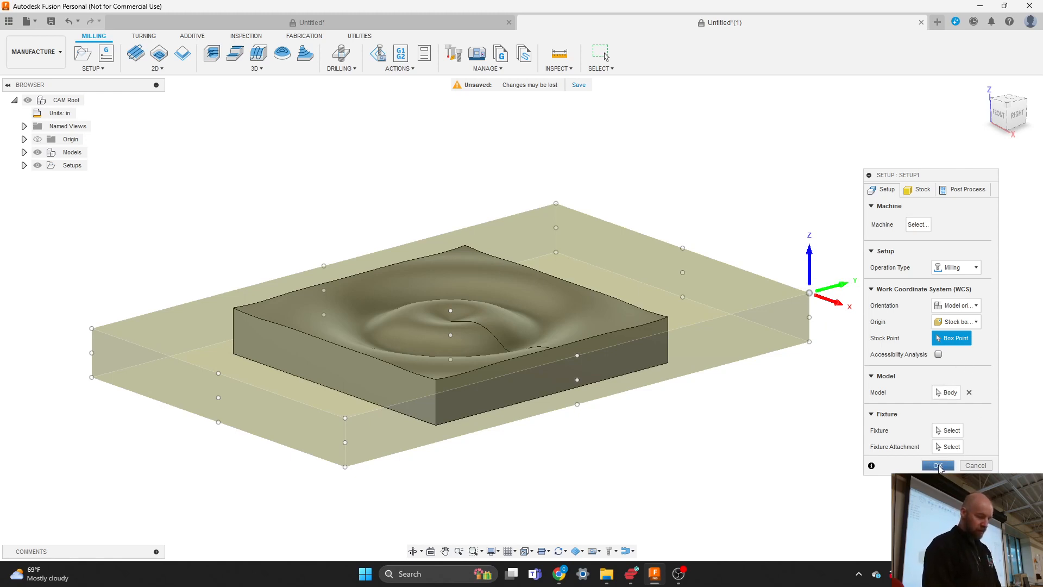
Accept the milling setup and view the block inside its stock from a higher angle.
{"action": "left_click", "coordinate": [938, 465]}
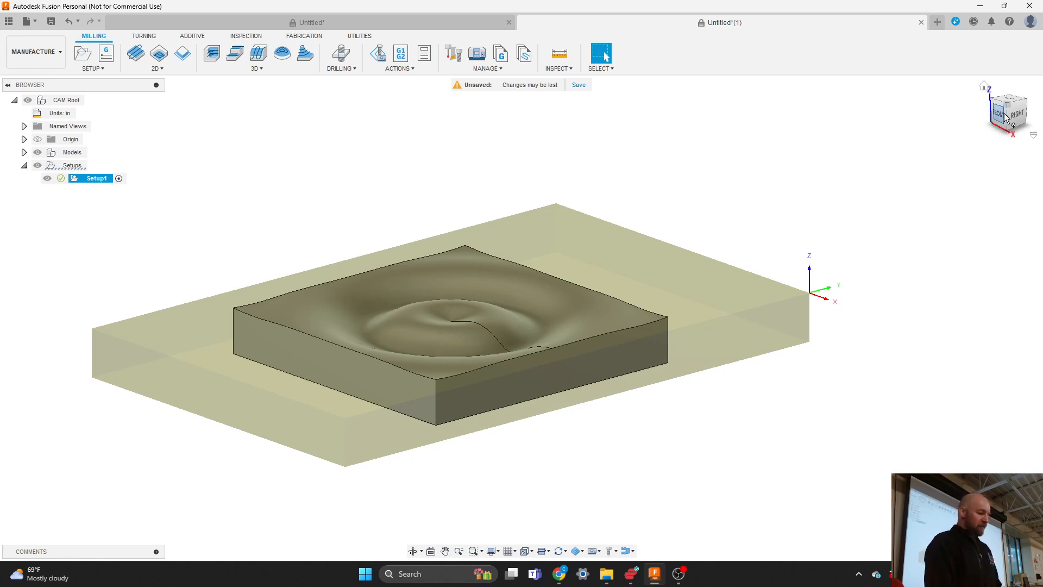
{"action": "mouse_move", "coordinate": [520, 318]}
{"action": "middle_mouse_down", "text": "shift"}
{"action": "mouse_move", "coordinate": [505, 348]}
{"action": "mouse_move", "coordinate": [519, 323]}
{"action": "mouse_move", "coordinate": [652, 222]}
{"action": "middle_mouse_up", "text": "shift"}
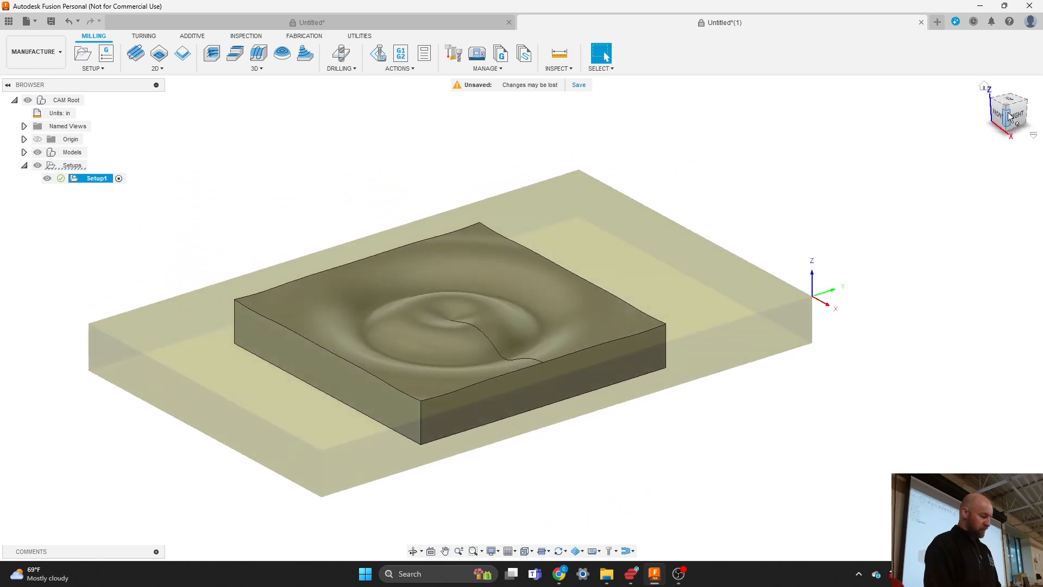
{"action": "scroll", "coordinate": [428, 264], "scroll_direction": "up", "scroll_amount": 2}
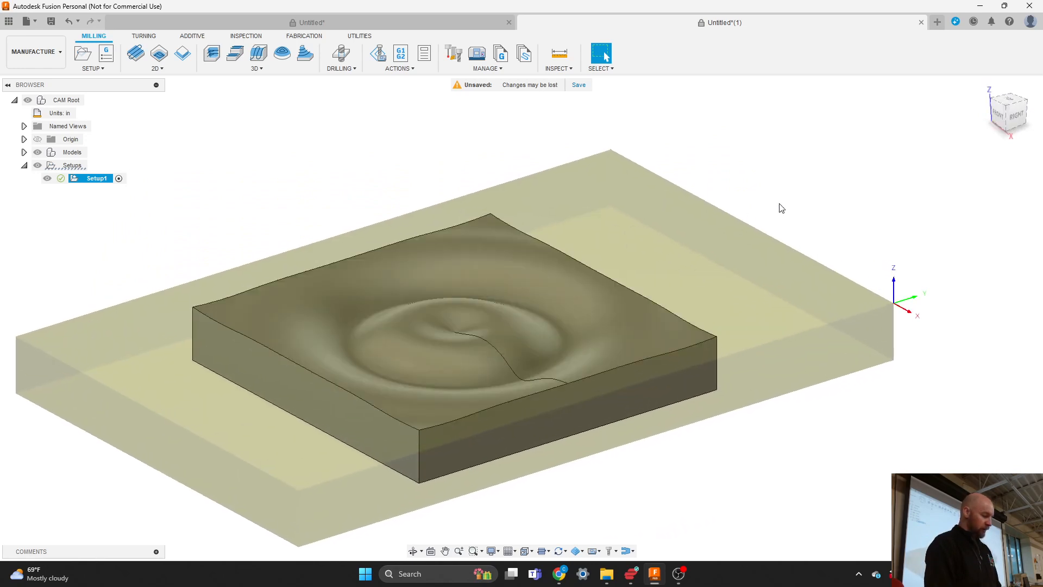
{"action": "scroll", "coordinate": [889, 229], "scroll_direction": "down", "scroll_amount": 1}
{"action": "scroll", "coordinate": [515, 329], "scroll_direction": "up", "scroll_amount": 1}
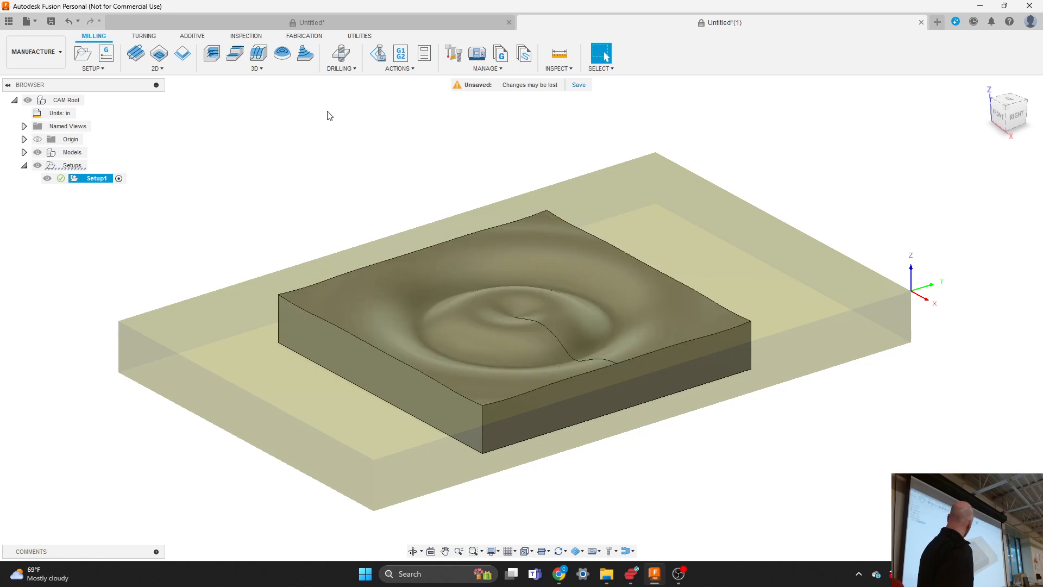
Start a 3D Adaptive Clearing operation and assign it the 1/4" Ball Endmill from the Milling Tools (Inch) library.
{"action": "left_click", "coordinate": [258, 69]}
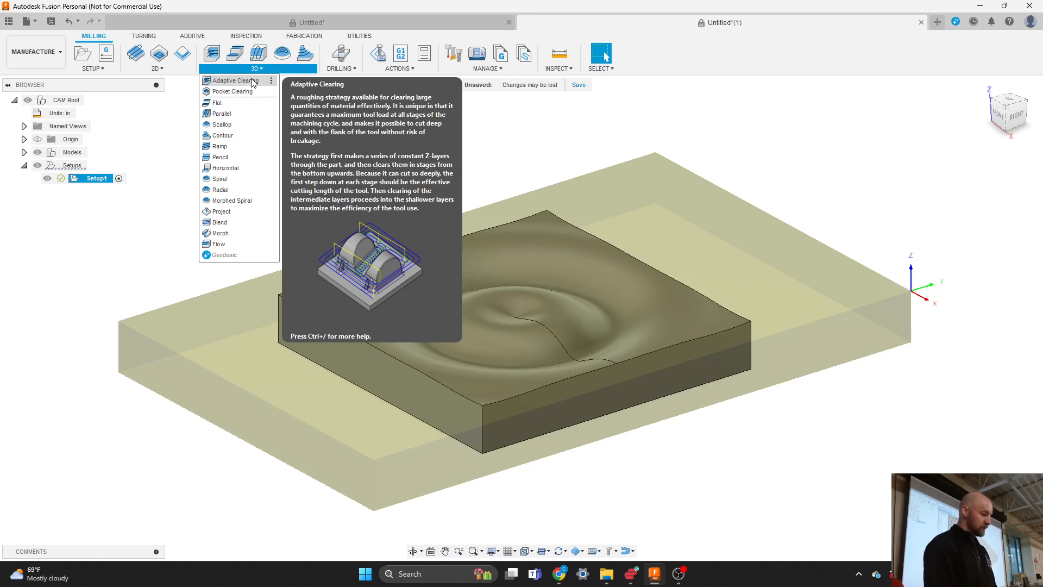
{"action": "left_click", "coordinate": [253, 82]}
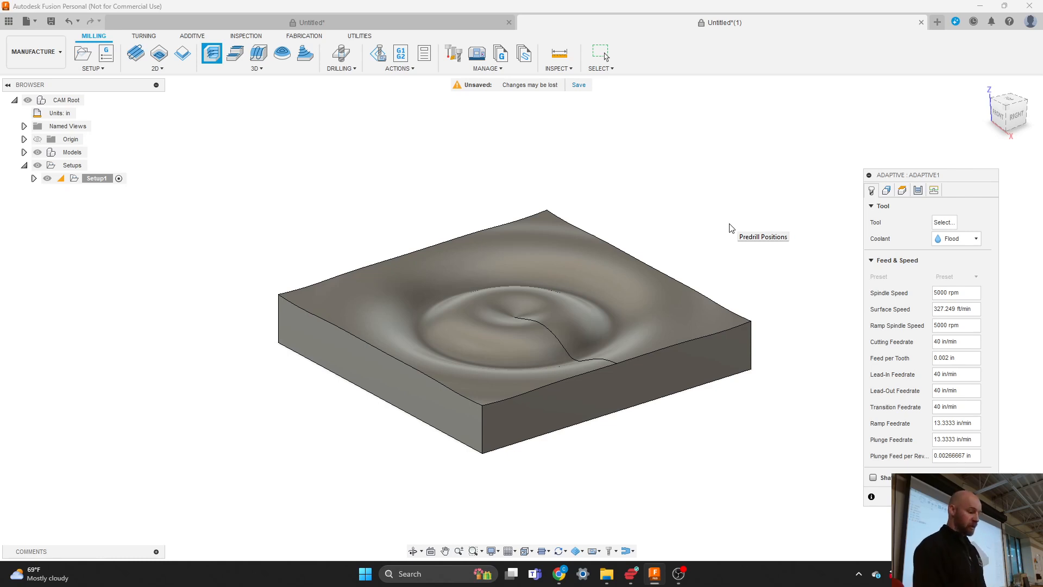
{"action": "left_click_drag", "start_coordinate": [891, 175], "coordinate": [860, 158]}
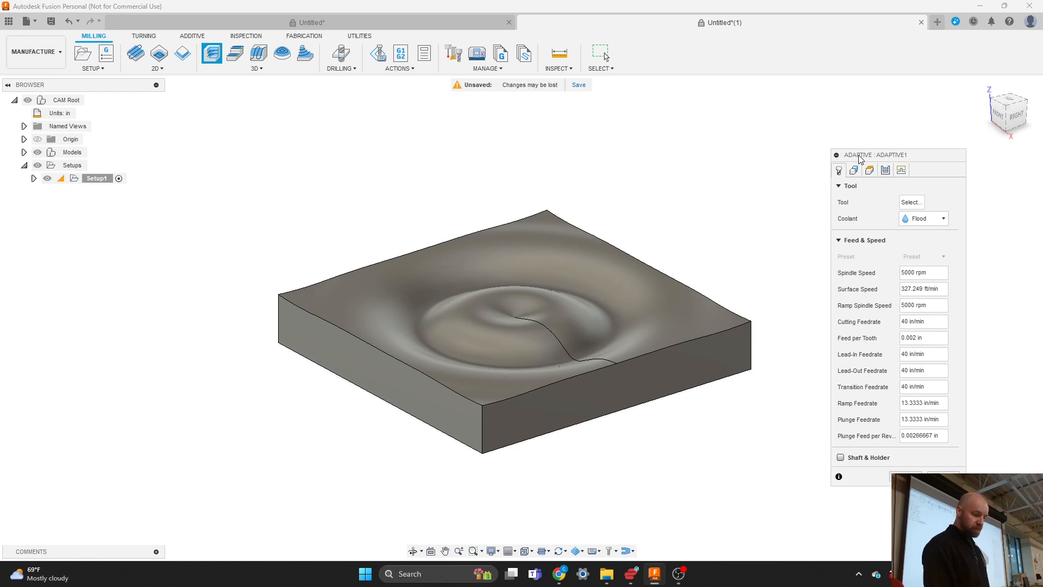
{"action": "left_click", "coordinate": [911, 202]}
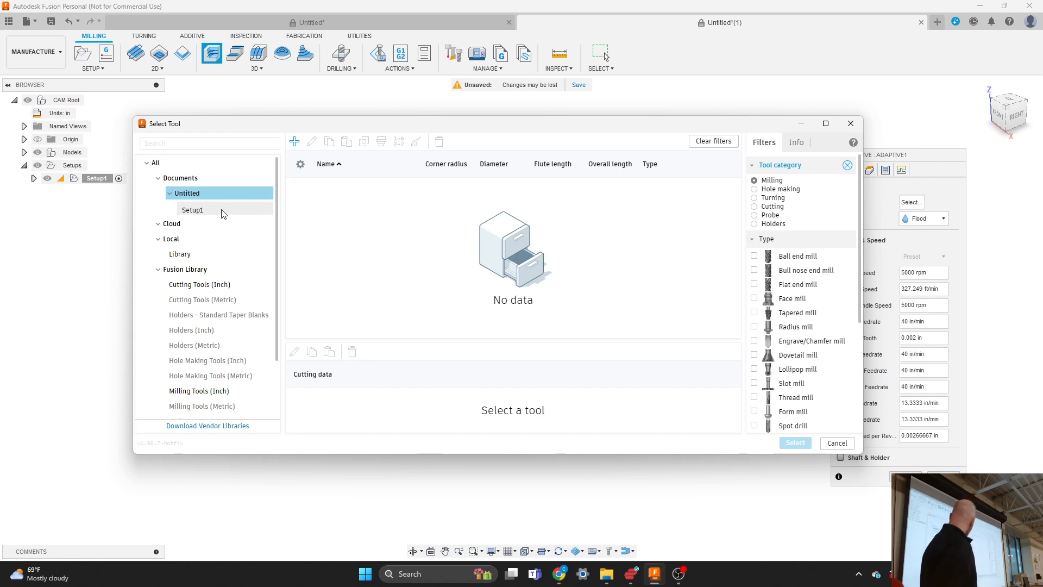
{"action": "left_click", "coordinate": [220, 396]}
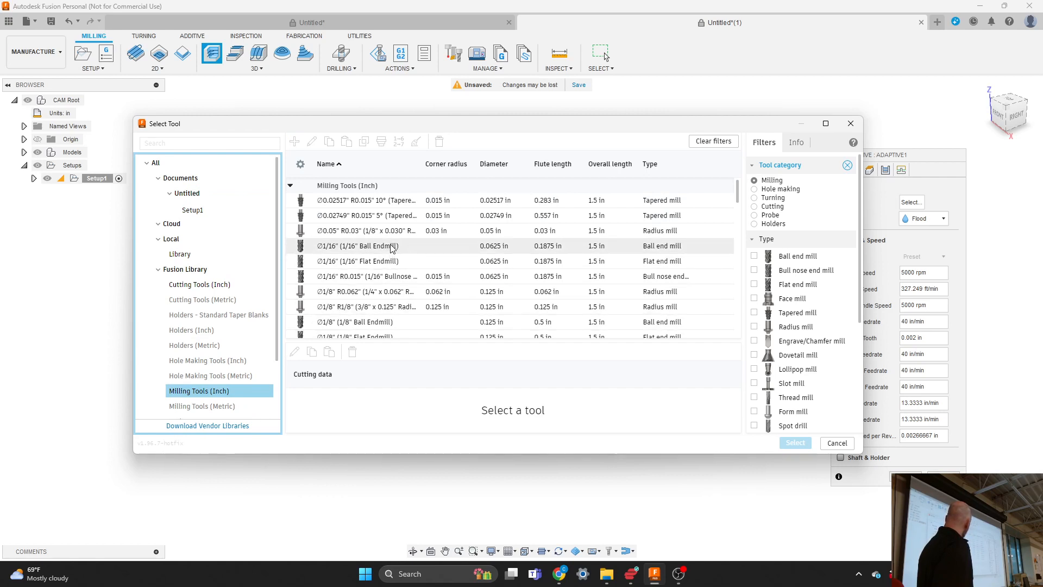
{"action": "scroll", "coordinate": [392, 248], "scroll_direction": "down", "scroll_amount": 4}
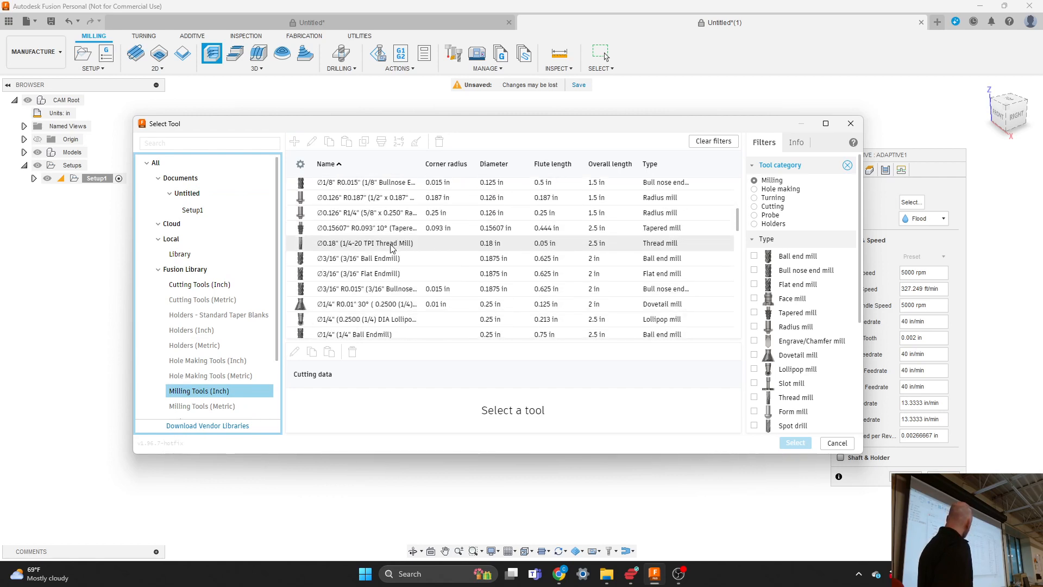
{"action": "scroll", "coordinate": [393, 248], "scroll_direction": "down", "scroll_amount": 1}
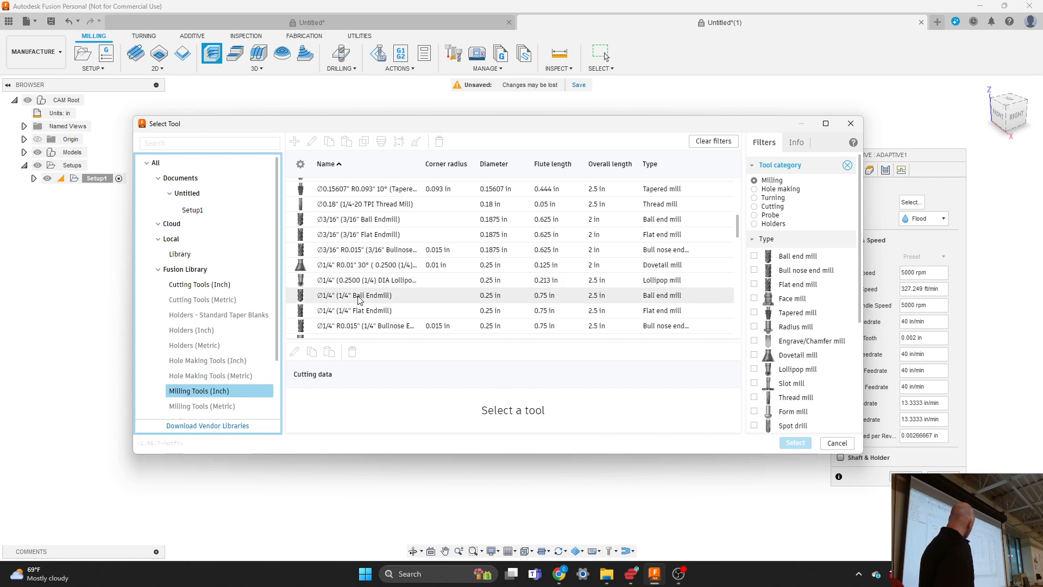
{"action": "left_click", "coordinate": [357, 296]}
{"action": "left_click", "coordinate": [359, 298]}
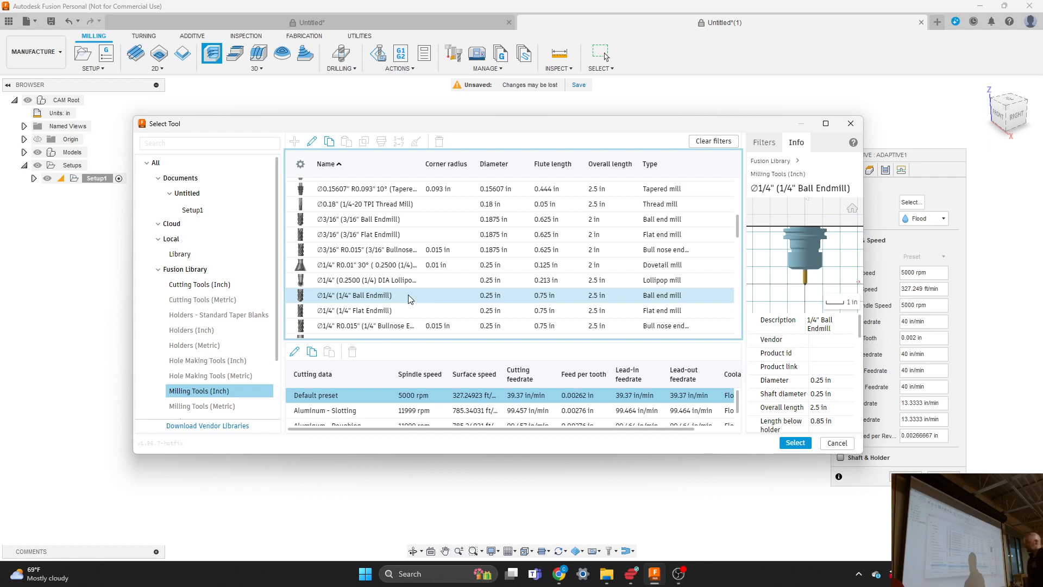
{"action": "left_click", "coordinate": [380, 295]}
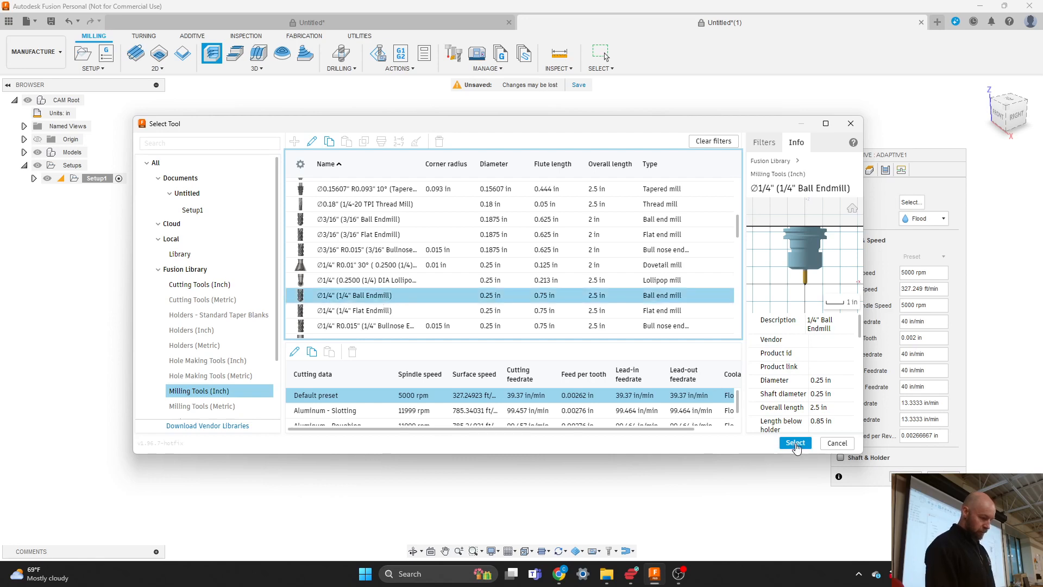
{"action": "left_click", "coordinate": [795, 444]}
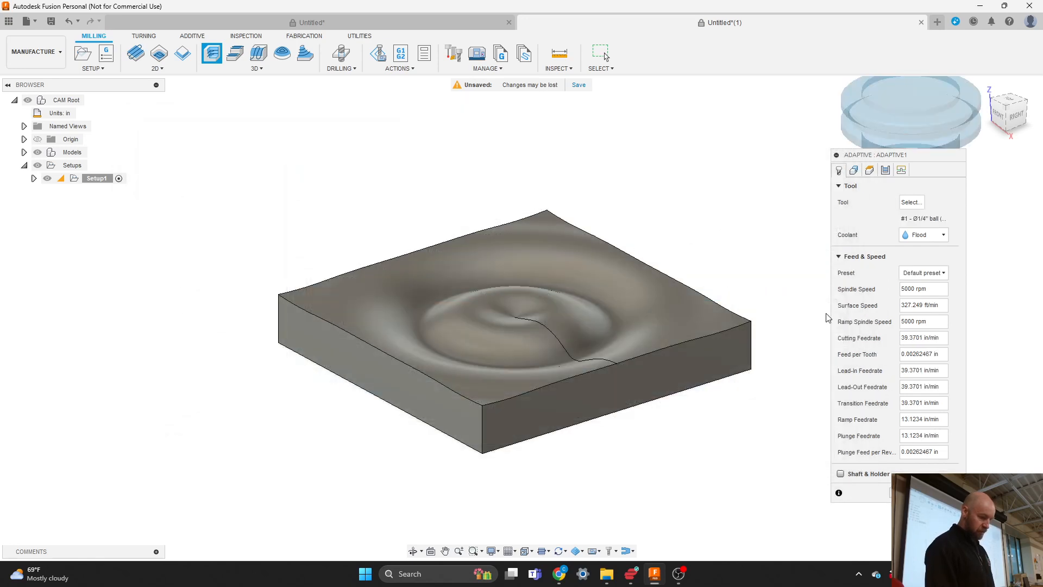
Review the cutter type and geometry of the operation's 1/4" ball endmill, and accept the tool.
{"action": "left_click", "coordinate": [912, 202]}
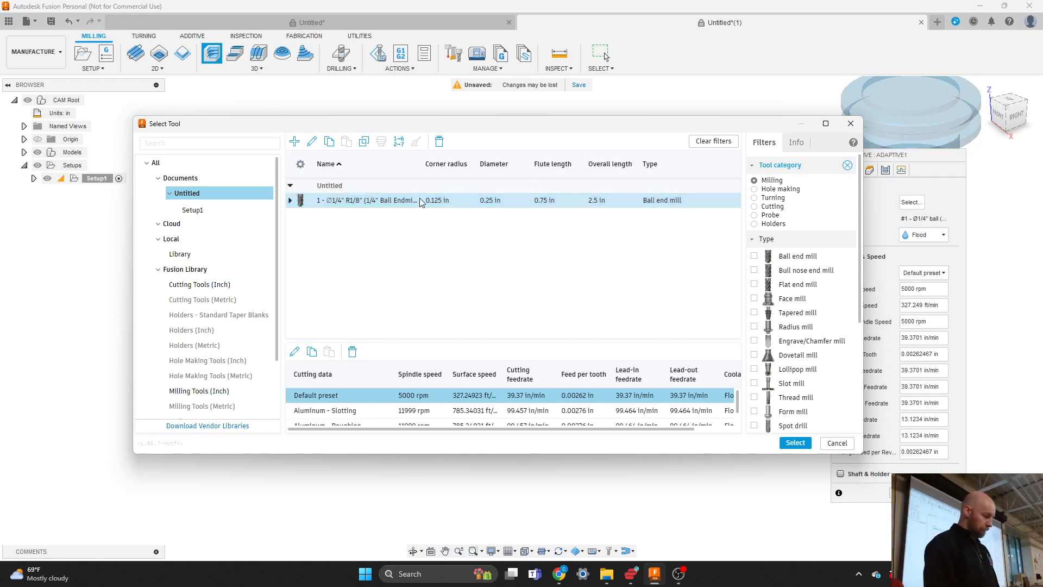
{"action": "left_click", "coordinate": [363, 201]}
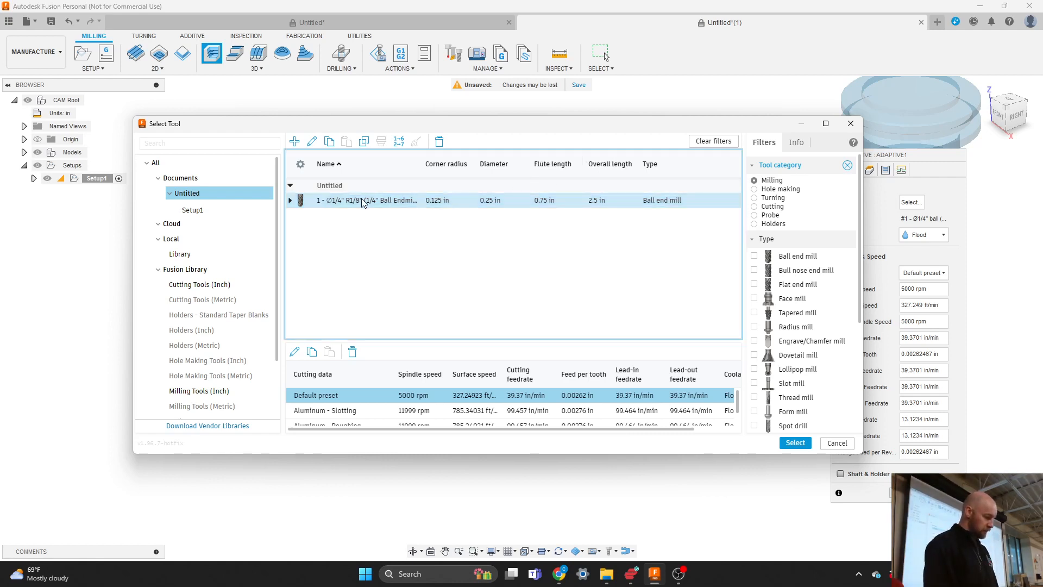
{"action": "right_click", "coordinate": [362, 201]}
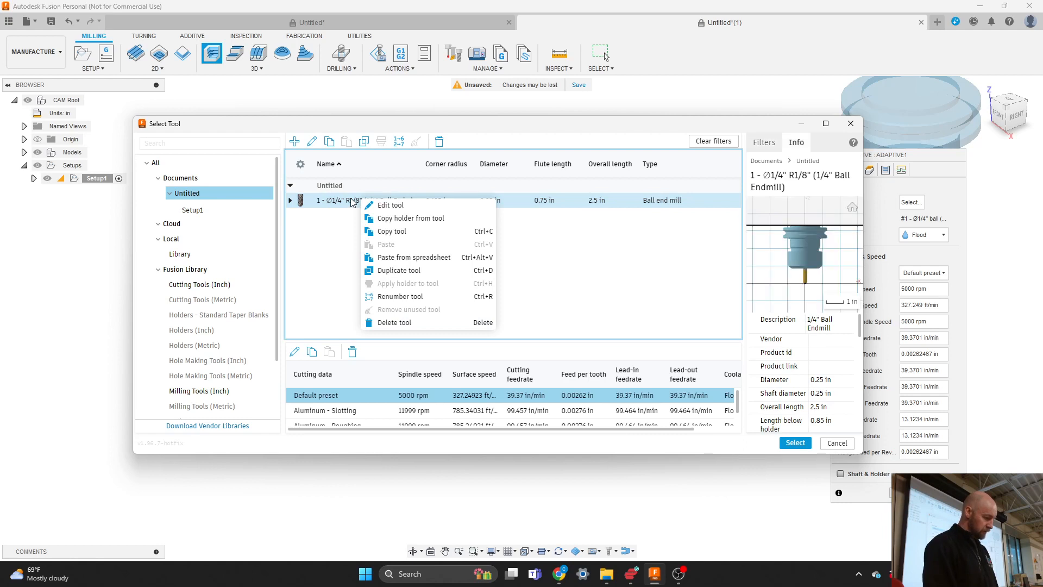
{"action": "left_click", "coordinate": [395, 207]}
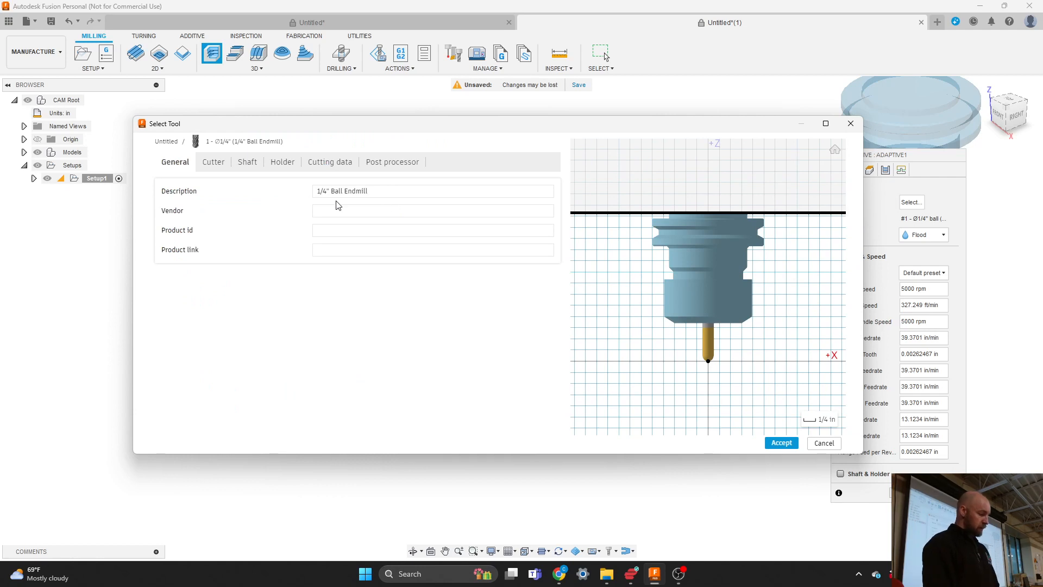
{"action": "left_click", "coordinate": [215, 169]}
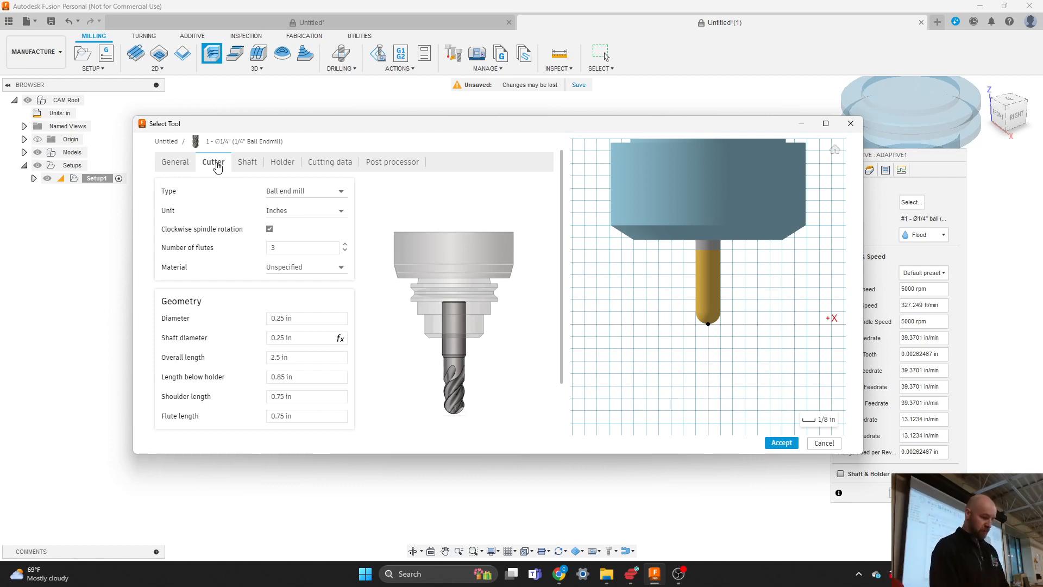
{"action": "left_click", "coordinate": [781, 444]}
{"action": "left_click", "coordinate": [790, 443]}
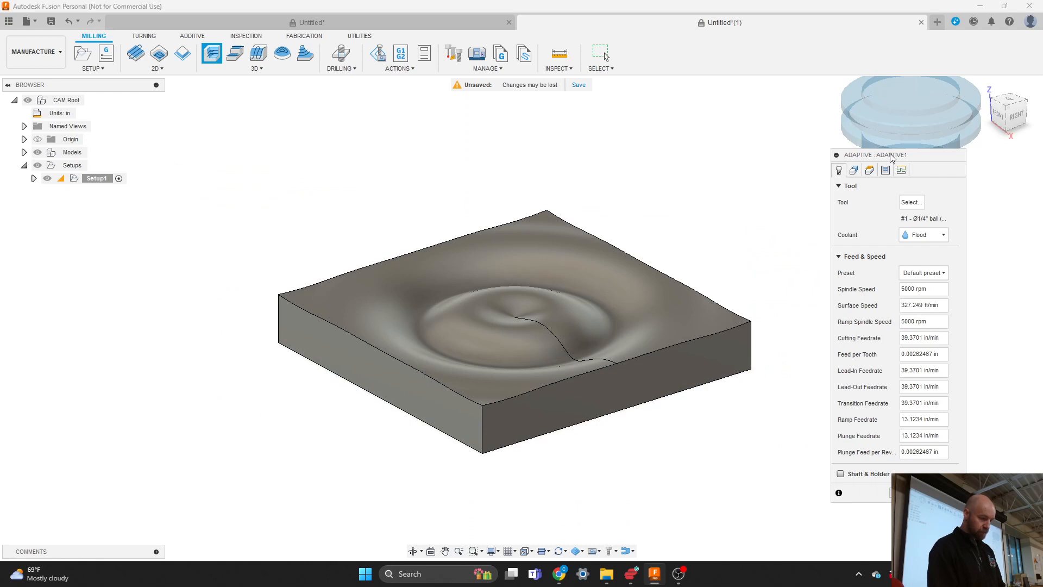
Set the machining boundary to Selection using the closed edge chain around the block's wavy top, and generate the adaptive toolpath.
{"action": "mouse_move", "coordinate": [892, 157]}
{"action": "left_mouse_down"}
{"action": "mouse_move", "coordinate": [853, 163]}
{"action": "mouse_move", "coordinate": [939, 185]}
{"action": "mouse_move", "coordinate": [894, 170]}
{"action": "left_mouse_up"}
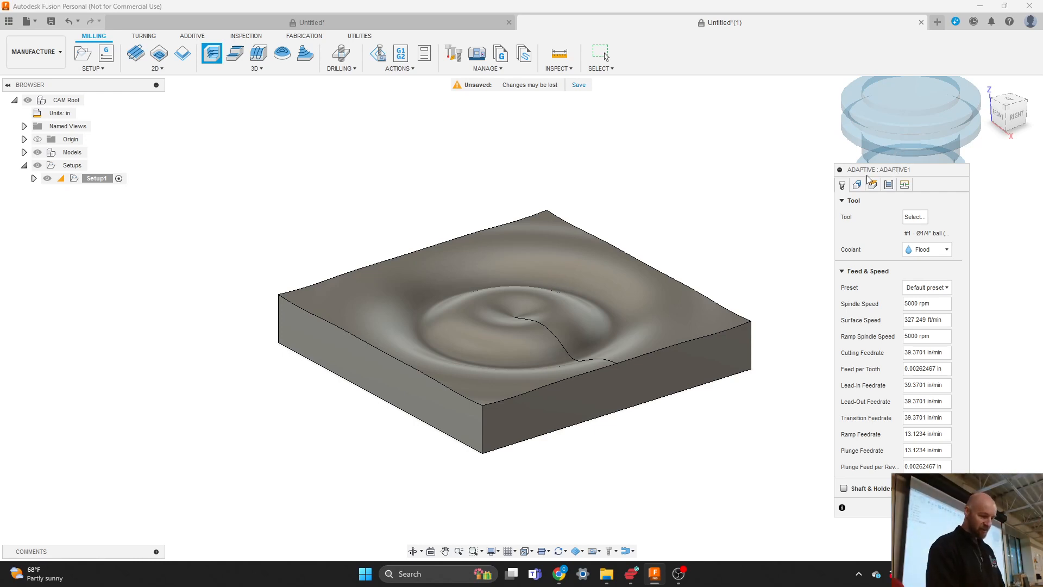
{"action": "left_click_drag", "start_coordinate": [868, 174], "coordinate": [821, 146]}
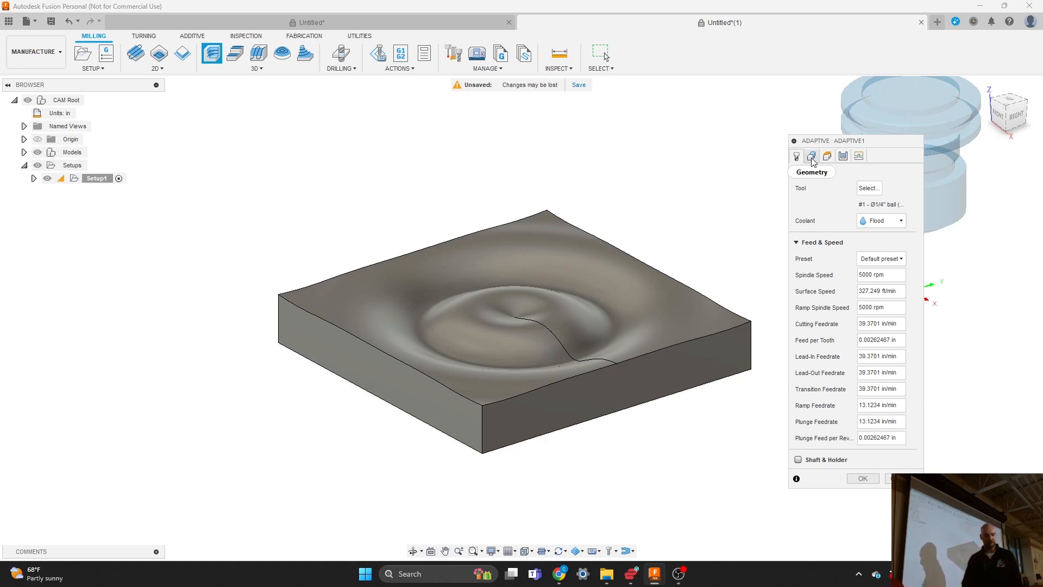
{"action": "left_click", "coordinate": [811, 157]}
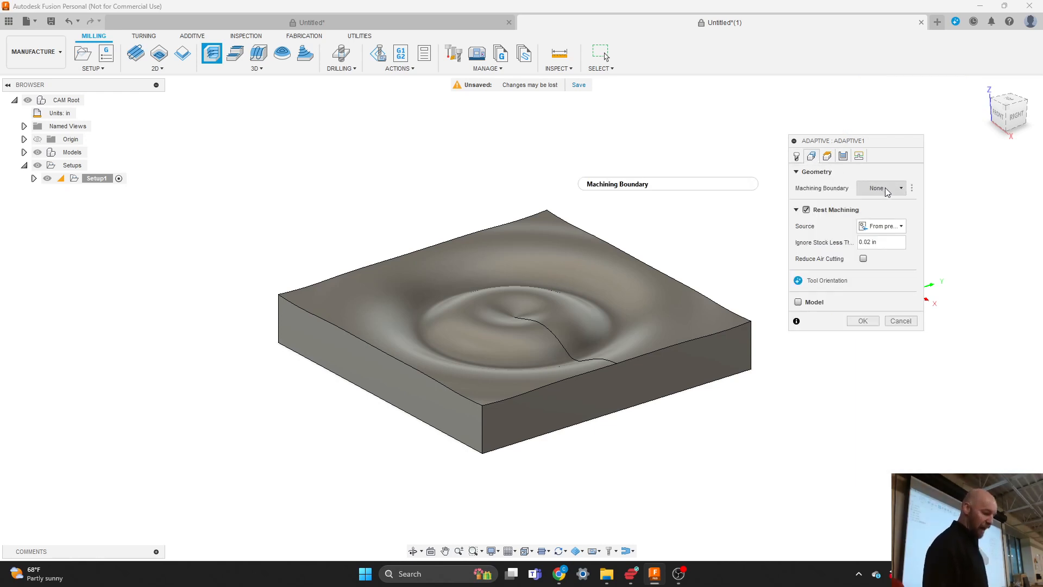
{"action": "mouse_move", "coordinate": [885, 189]}
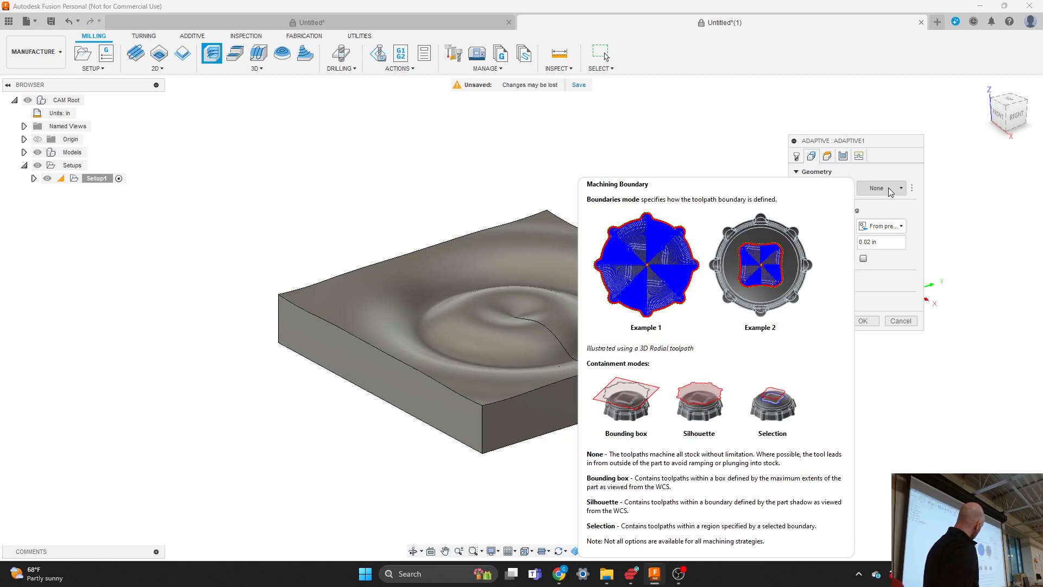
{"action": "left_click", "coordinate": [889, 191]}
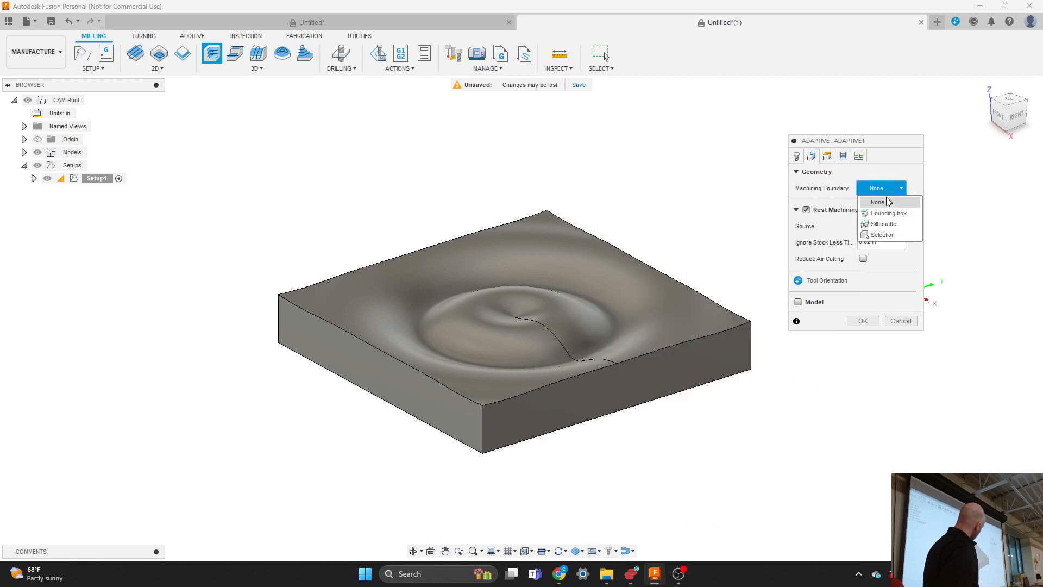
{"action": "left_click", "coordinate": [884, 235]}
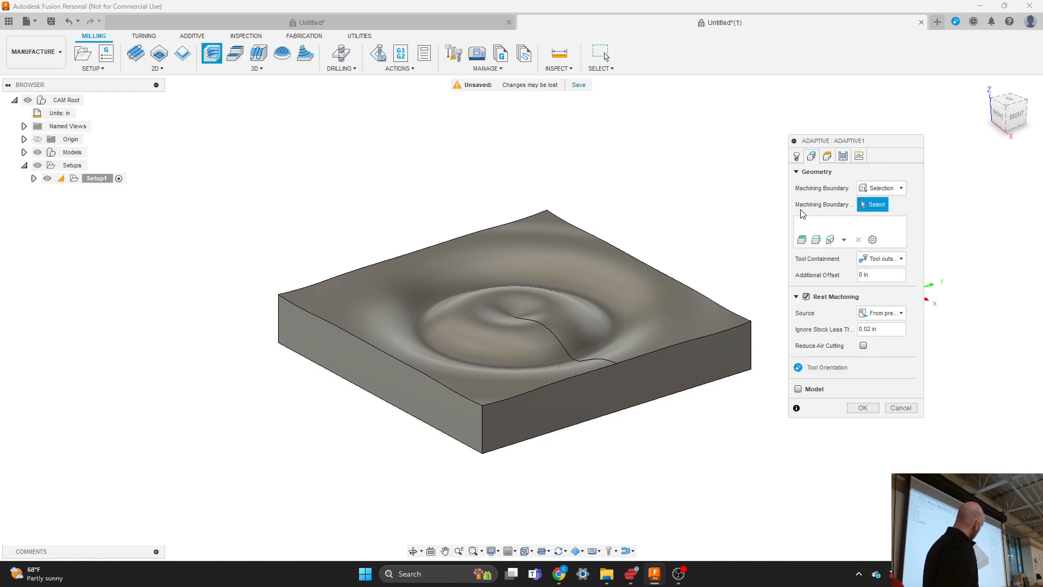
{"action": "left_click", "coordinate": [698, 340]}
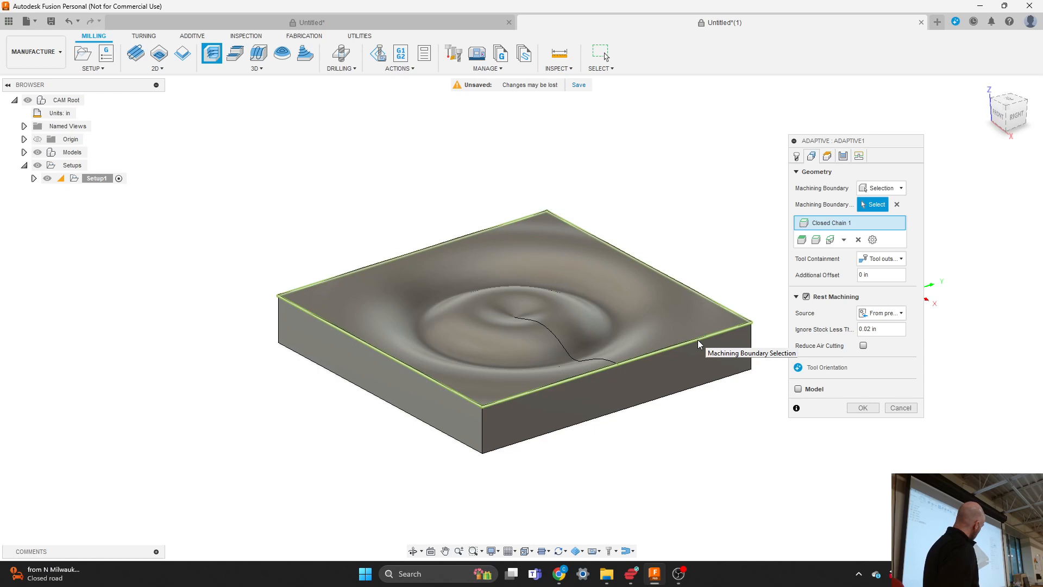
{"action": "left_click", "coordinate": [862, 408]}
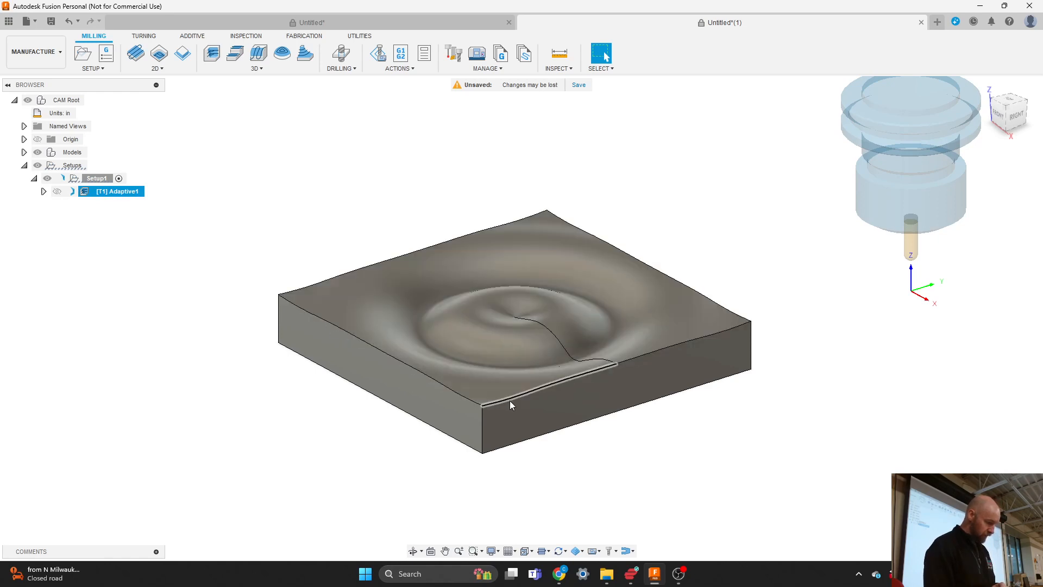
Edit the adaptive operation to use Bounding box as its machining boundary and regenerate the toolpath.
{"action": "mouse_move", "coordinate": [69, 199]}
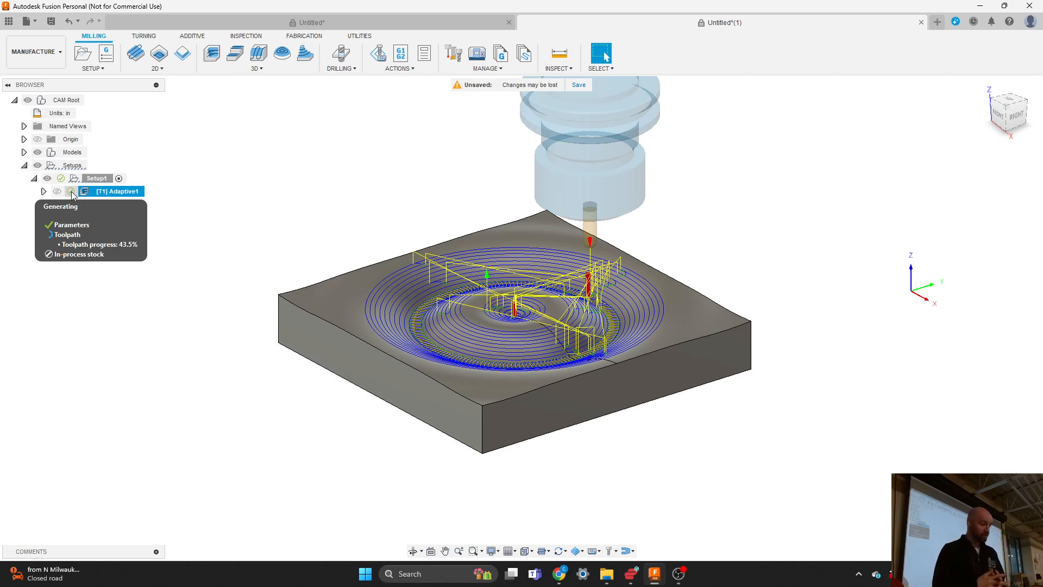
{"action": "right_click", "coordinate": [110, 194]}
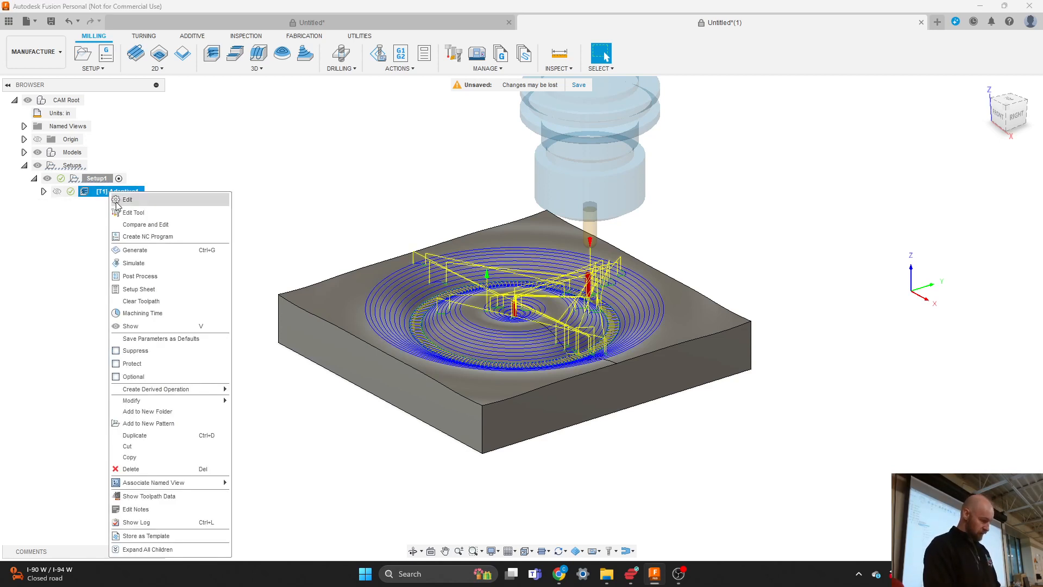
{"action": "left_click", "coordinate": [128, 201]}
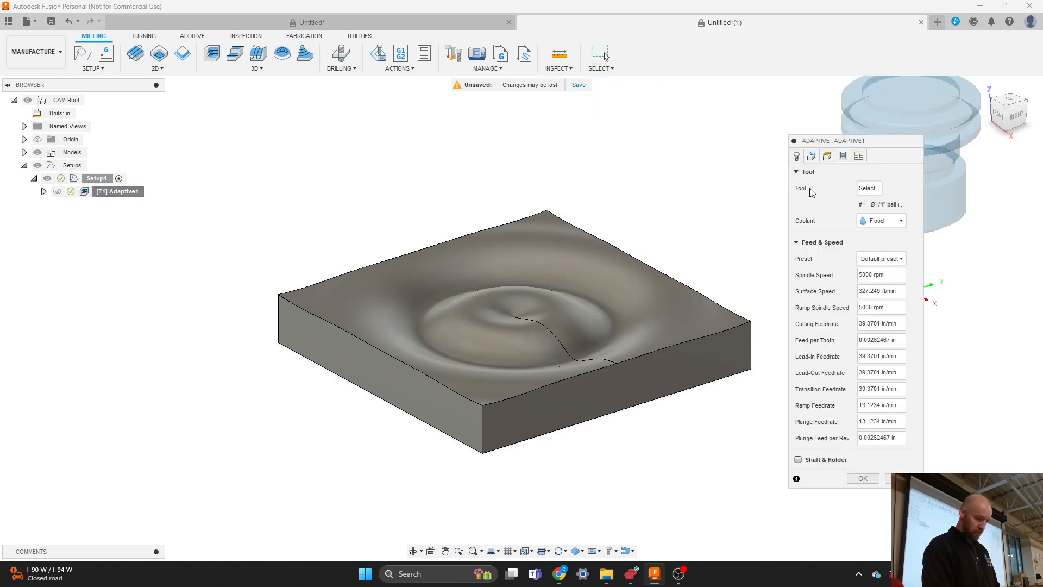
{"action": "left_click", "coordinate": [811, 156]}
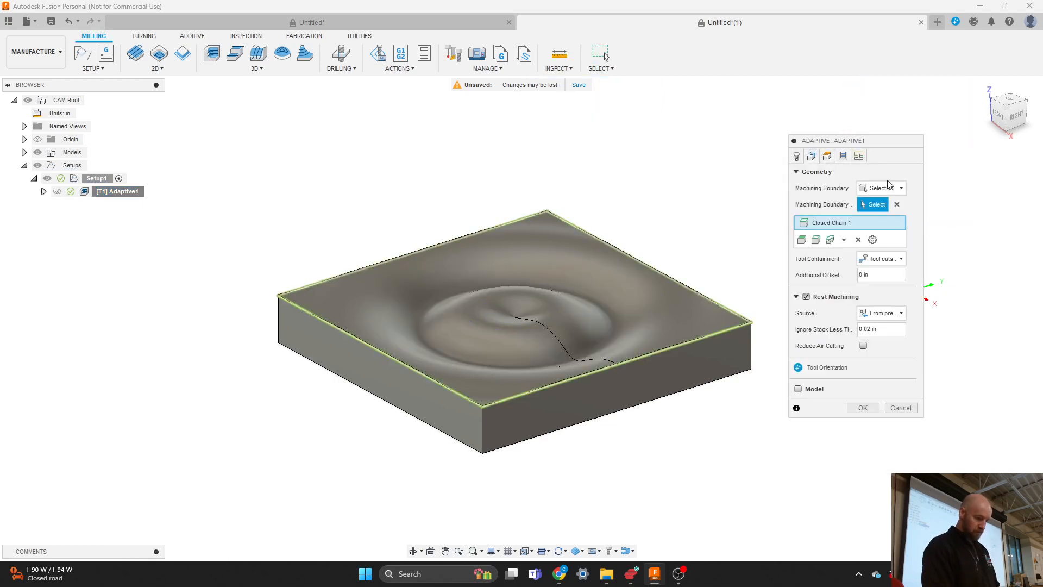
{"action": "left_click", "coordinate": [891, 189]}
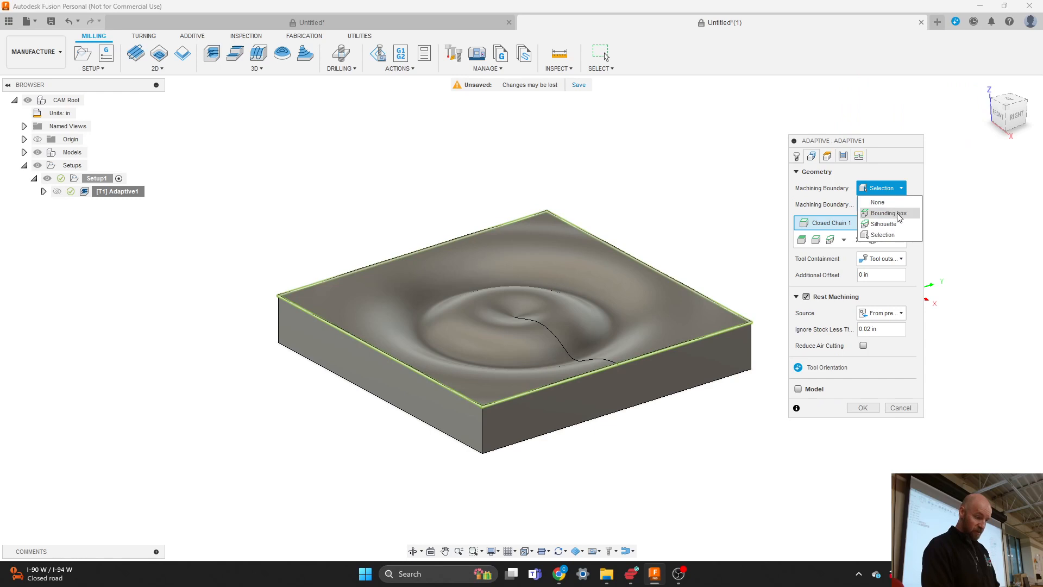
{"action": "left_click", "coordinate": [888, 213]}
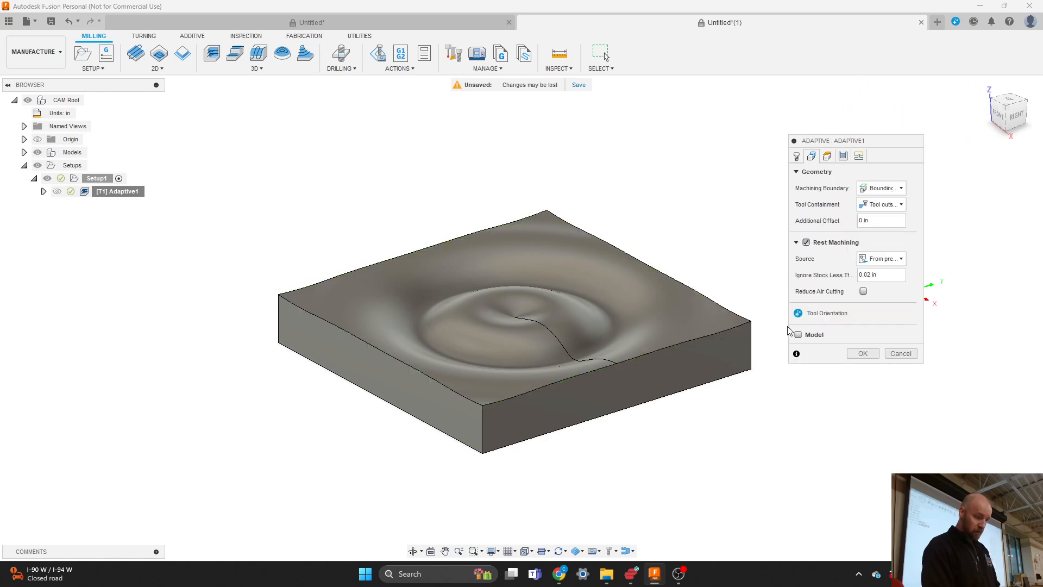
{"action": "left_click", "coordinate": [863, 353]}
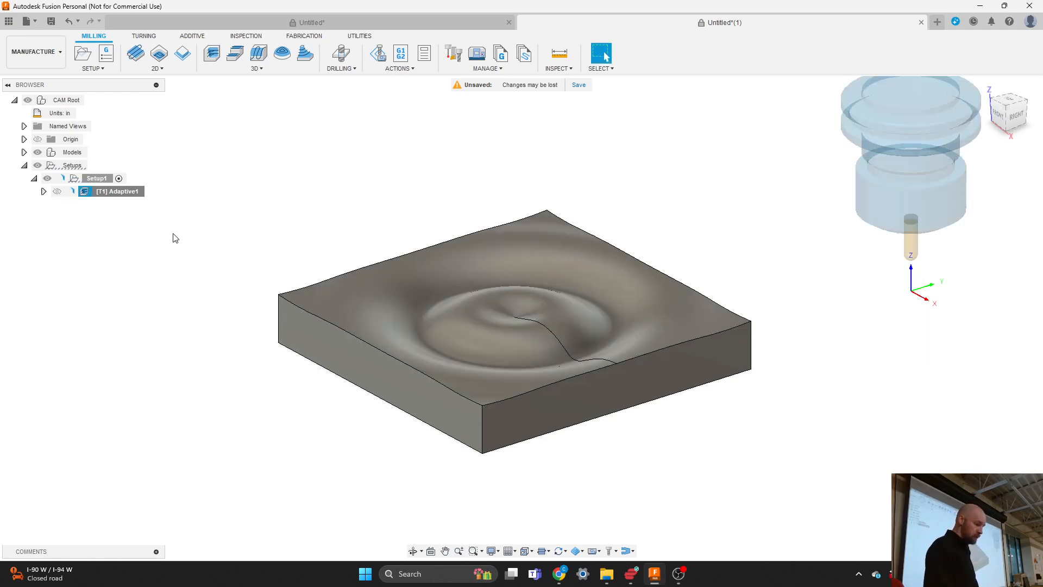
Reopen the adaptive operation, select Bounding box for the machining boundary again, and regenerate its toolpath for display.
{"action": "right_click", "coordinate": [115, 197]}
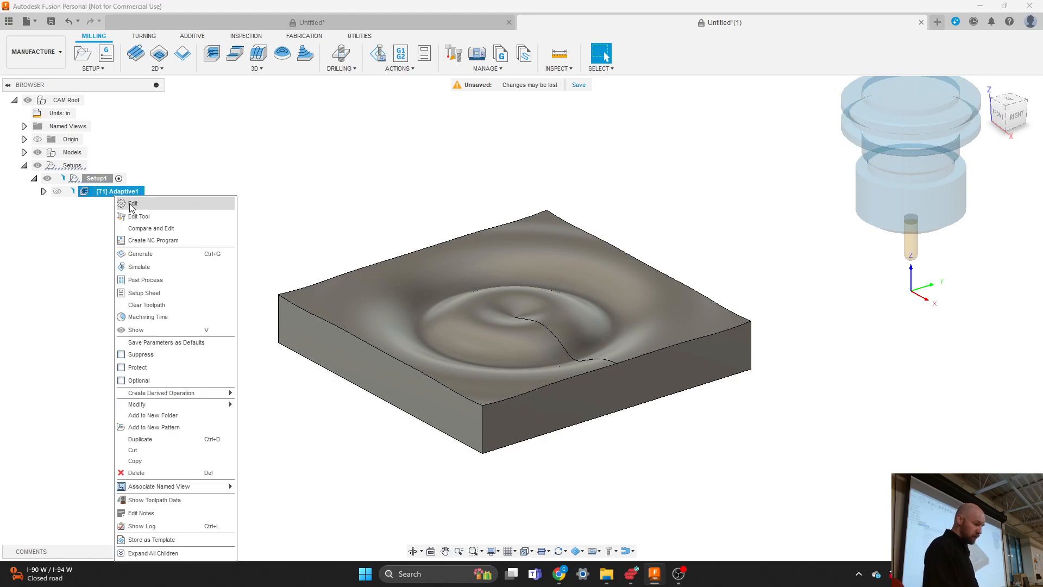
{"action": "left_click", "coordinate": [130, 206]}
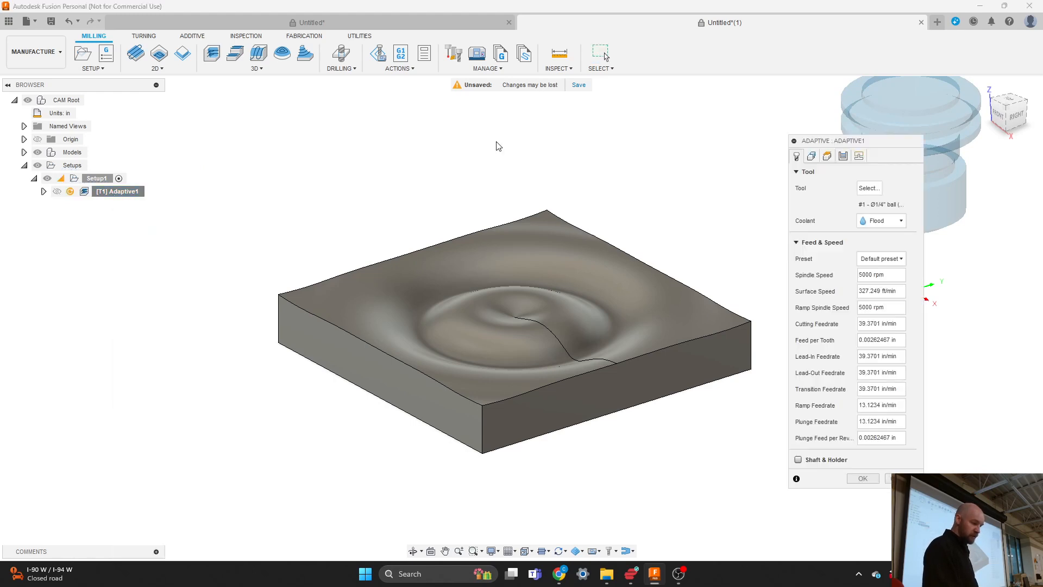
{"action": "left_click", "coordinate": [811, 157]}
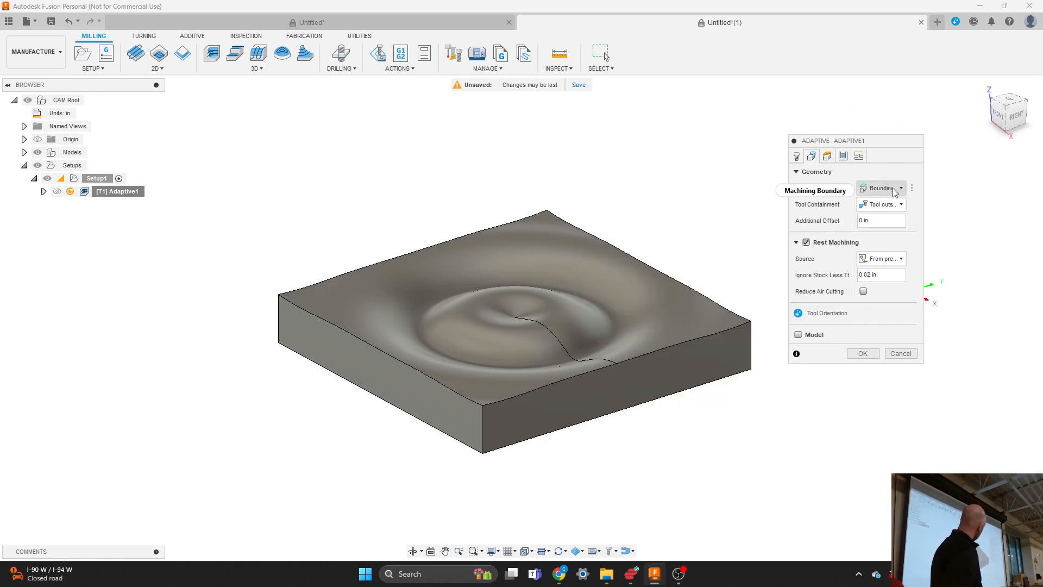
{"action": "mouse_move", "coordinate": [885, 188]}
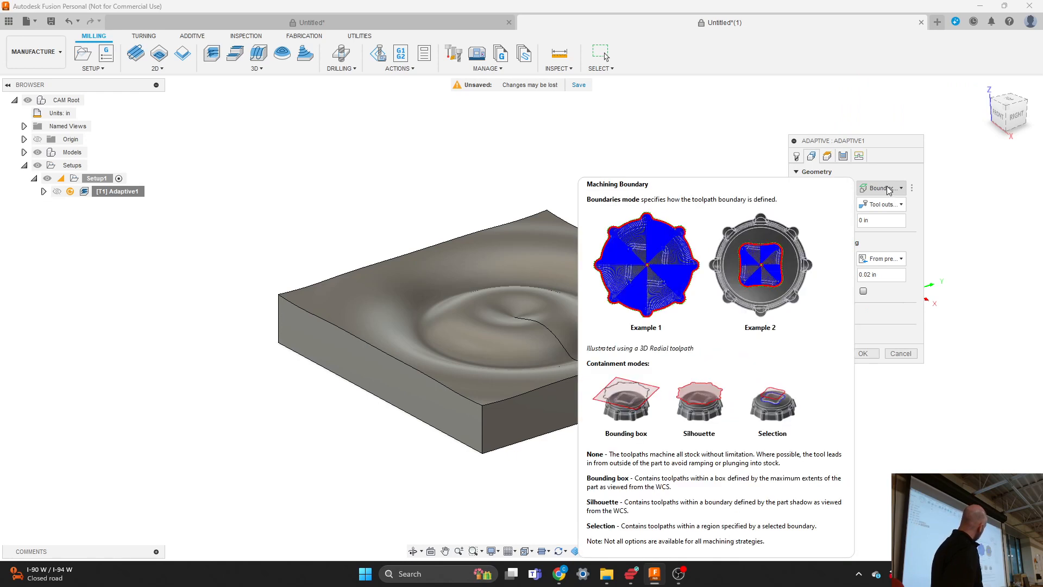
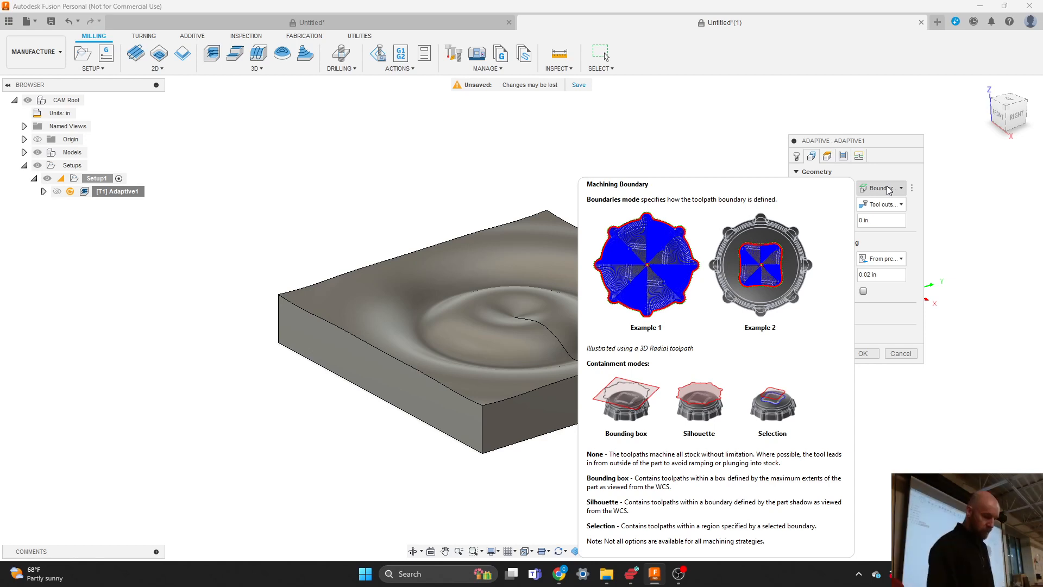
{"action": "left_click", "coordinate": [886, 187]}
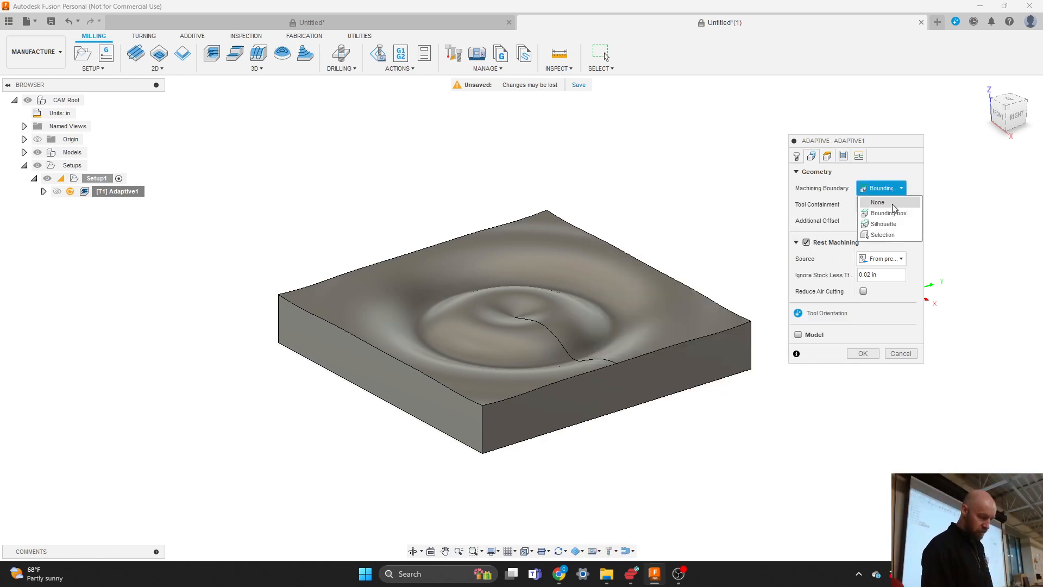
{"action": "left_click", "coordinate": [888, 213]}
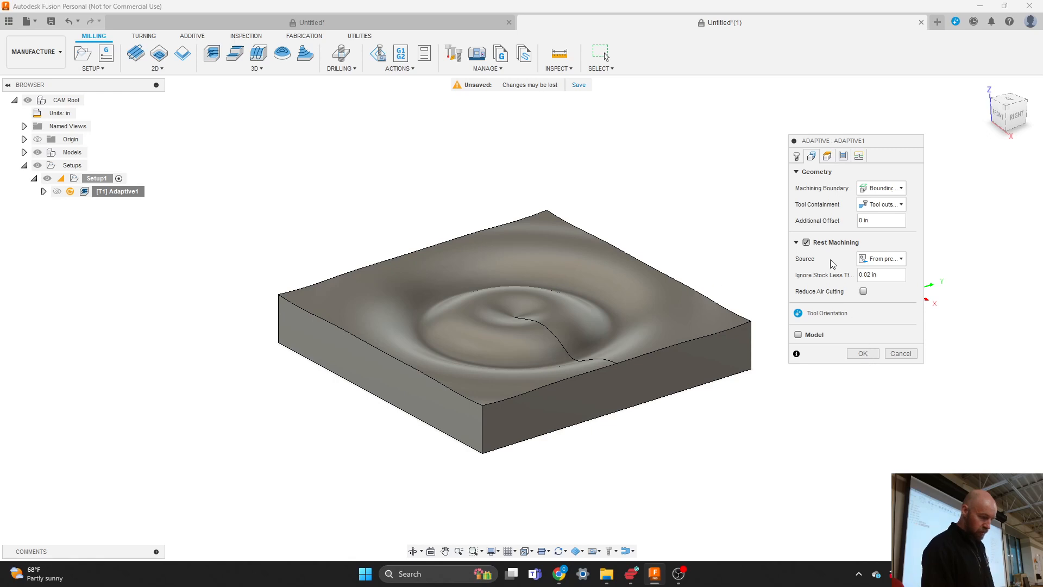
{"action": "left_click", "coordinate": [863, 354]}
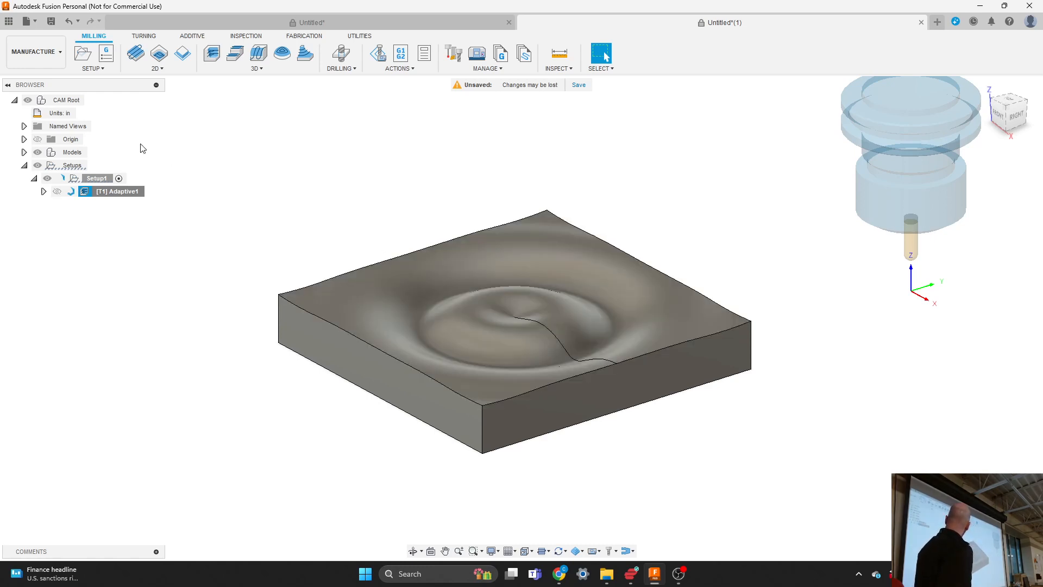
{"action": "left_click", "coordinate": [122, 191]}
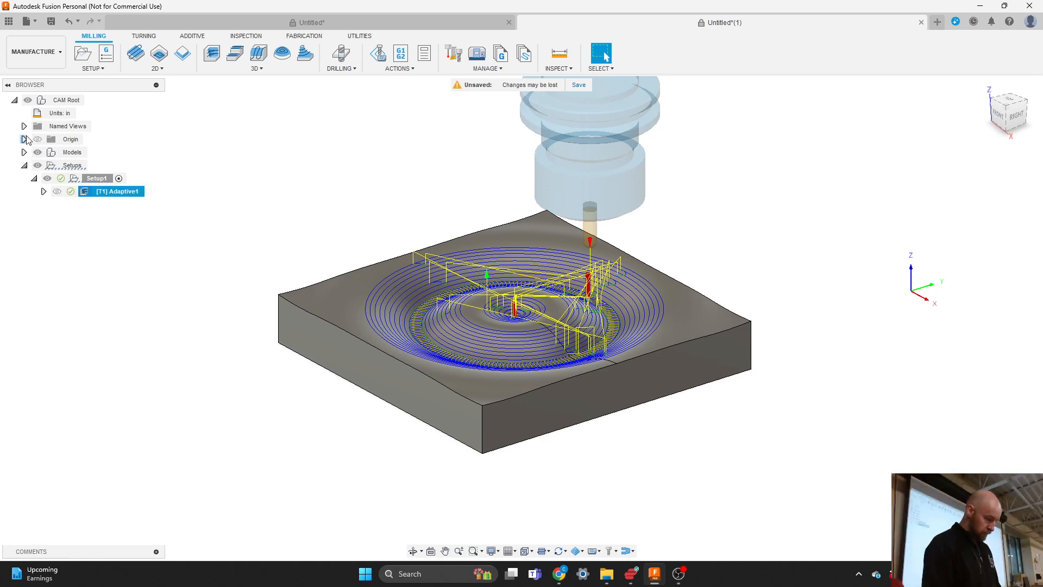
Edit the adaptive operation's passes to leave 0.05 in of radial and axial stock.
{"action": "right_click", "coordinate": [104, 194]}
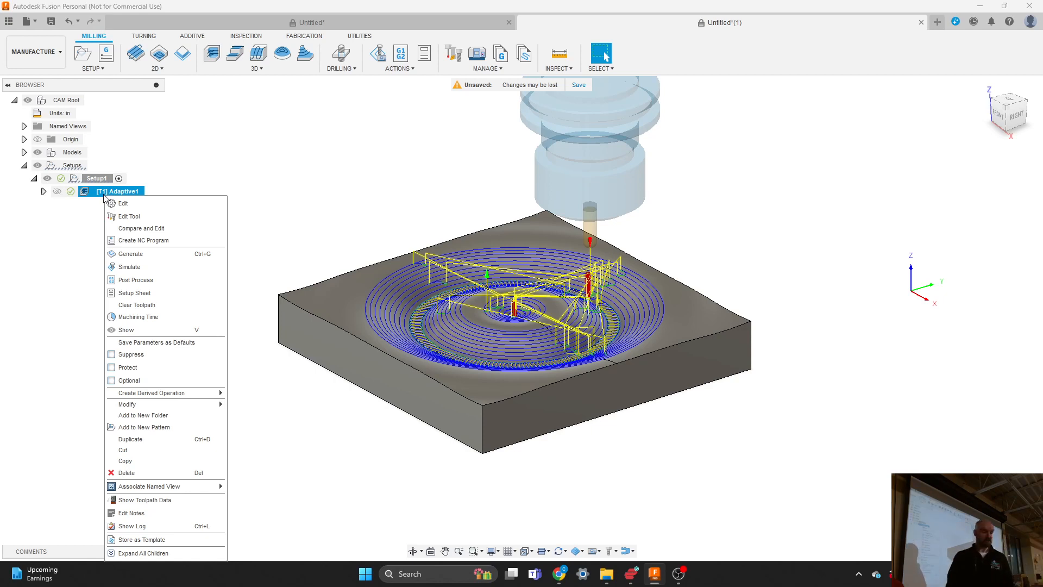
{"action": "left_click", "coordinate": [121, 204]}
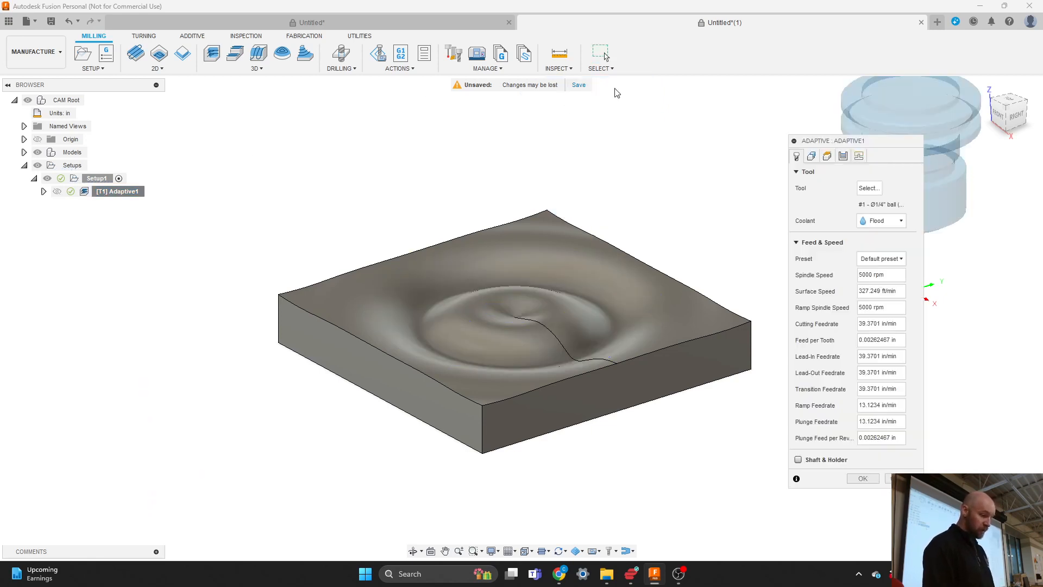
{"action": "left_click_drag", "start_coordinate": [825, 144], "coordinate": [803, 110]}
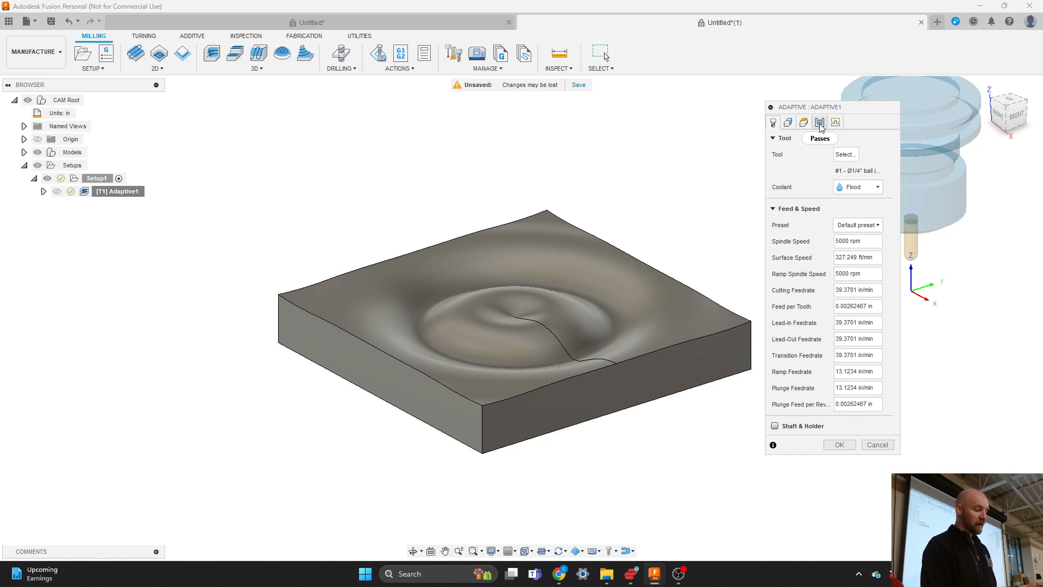
{"action": "left_click", "coordinate": [819, 123]}
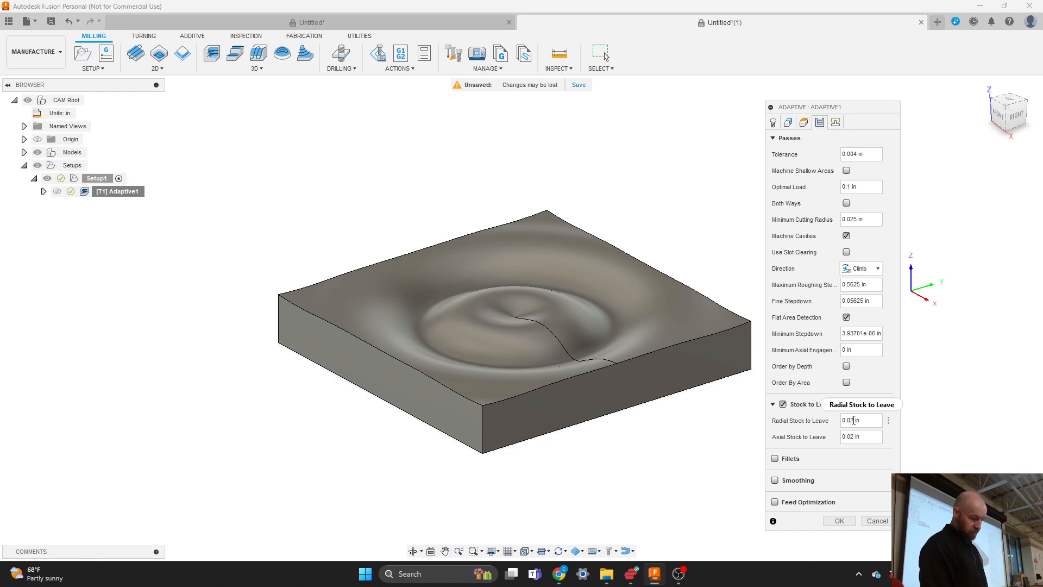
{"action": "mouse_move", "coordinate": [858, 434]}
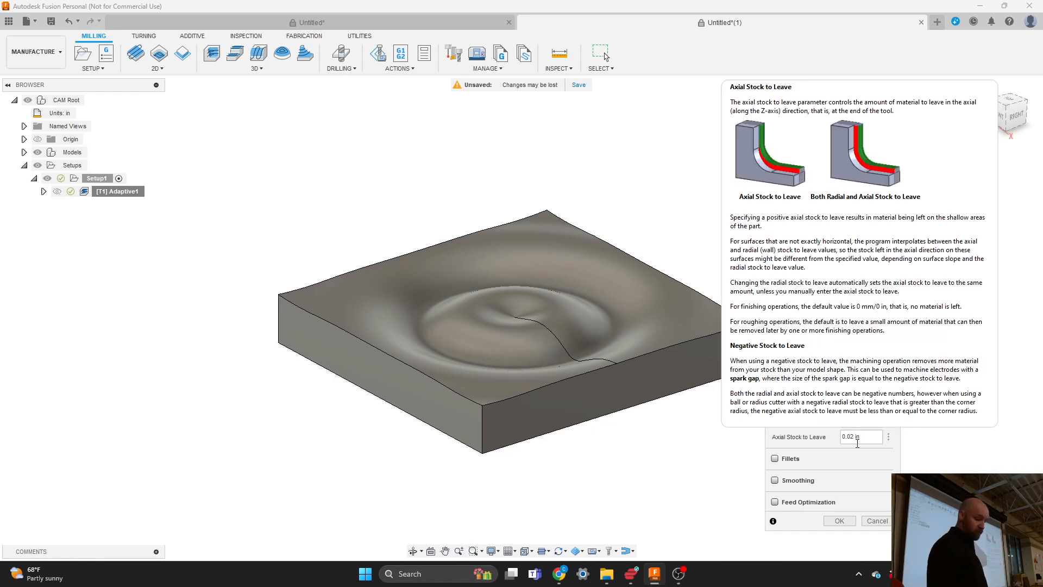
{"action": "mouse_move", "coordinate": [867, 478]}
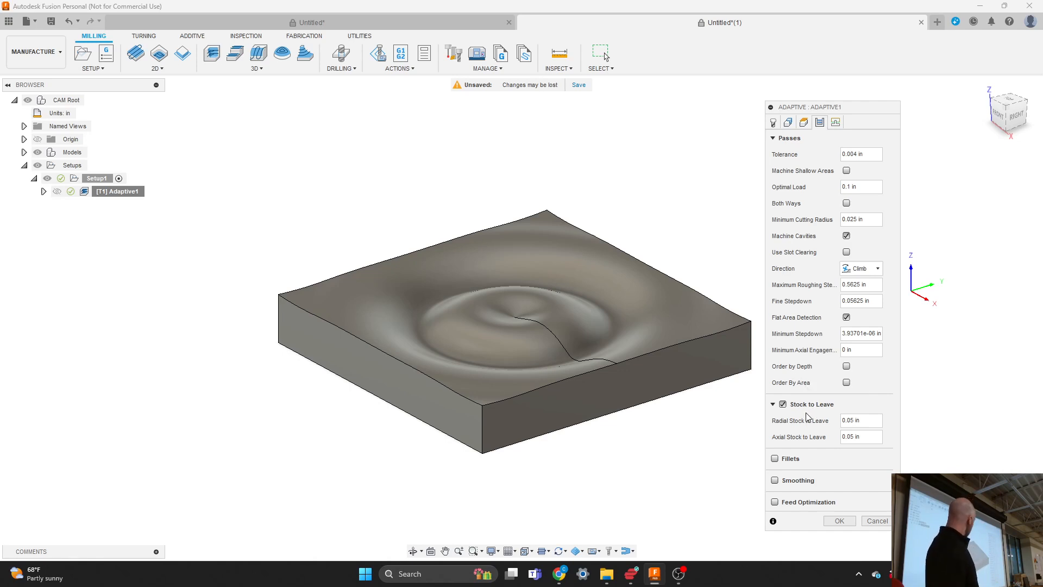
{"action": "mouse_move", "coordinate": [821, 411]}
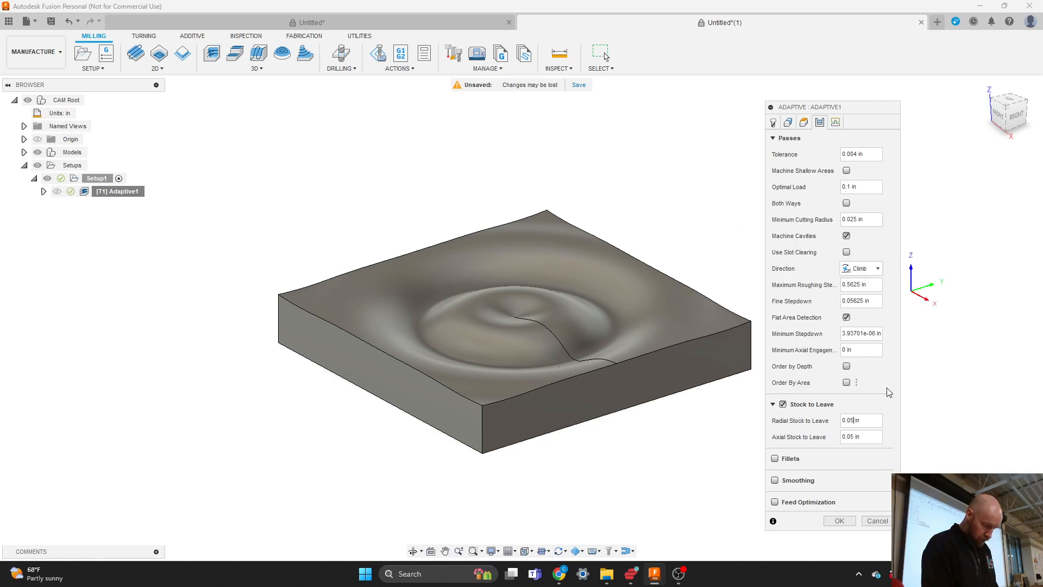
Try enabling Order by Depth for the adaptive passes, and read the description of the Fillets option.
{"action": "left_click", "coordinate": [846, 366]}
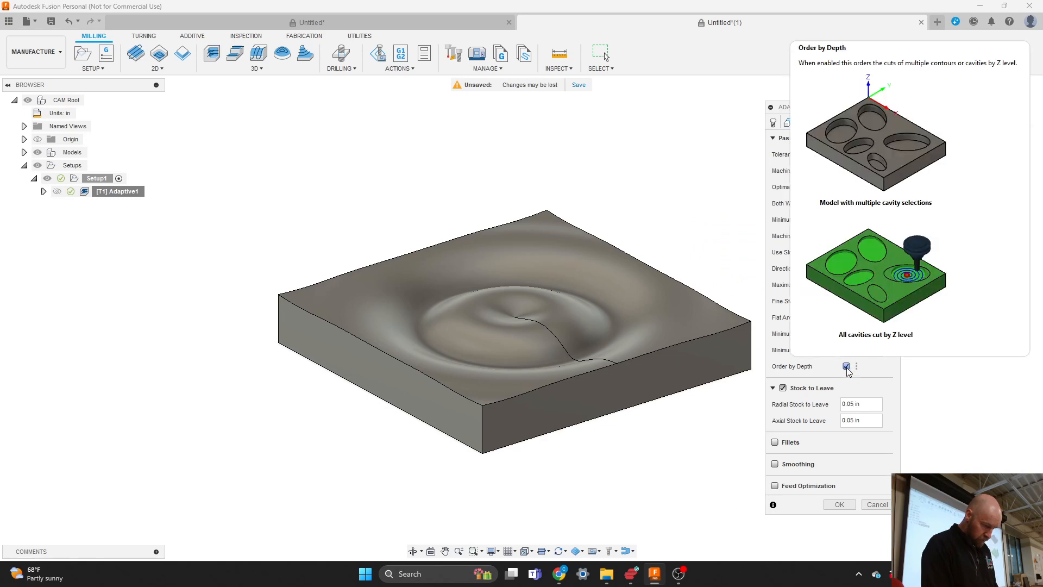
{"action": "left_click", "coordinate": [846, 366]}
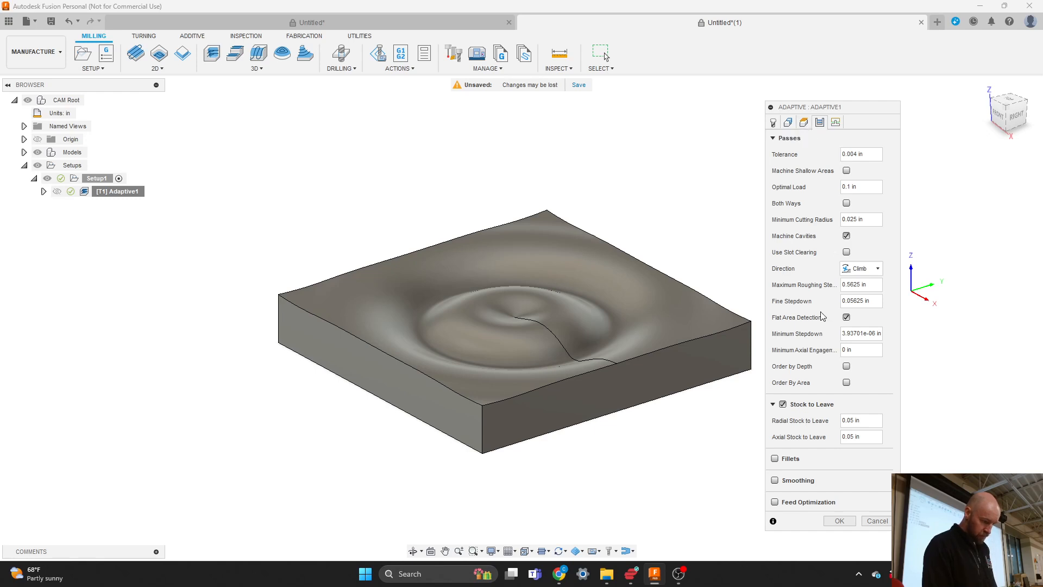
{"action": "left_click_drag", "start_coordinate": [838, 106], "coordinate": [844, 88]}
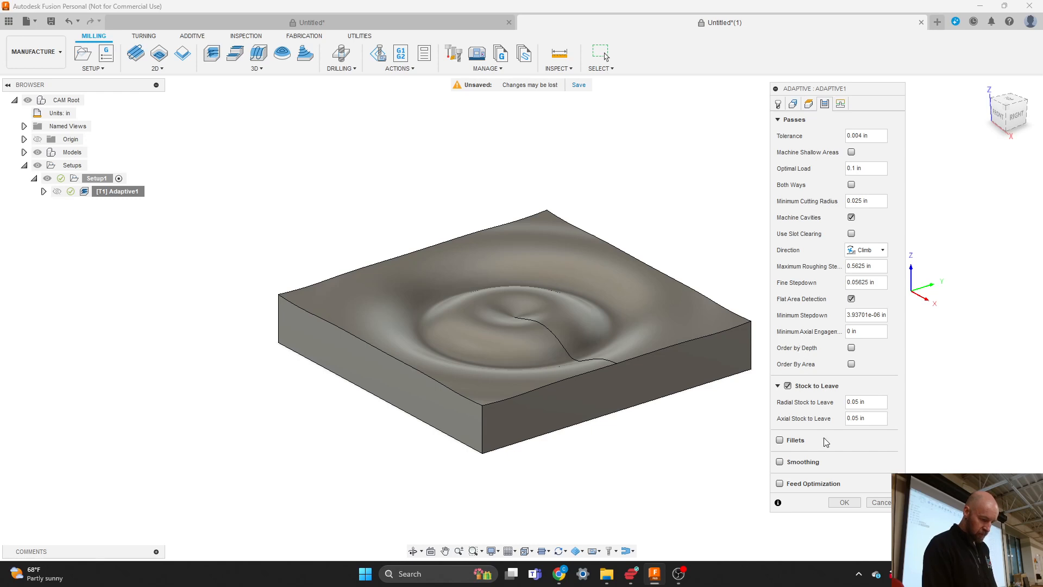
{"action": "mouse_move", "coordinate": [826, 441]}
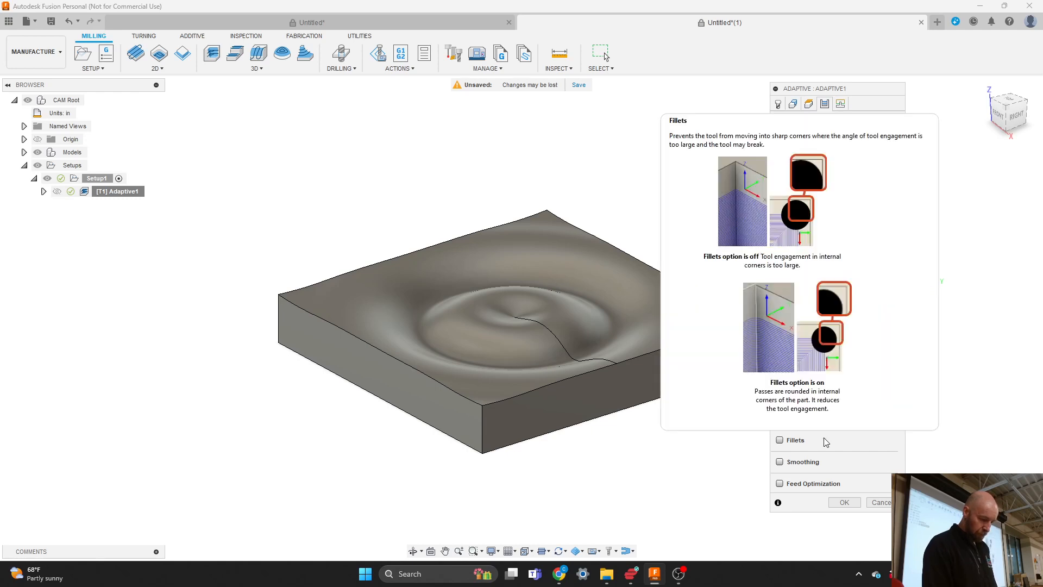
{"action": "mouse_move", "coordinate": [843, 480]}
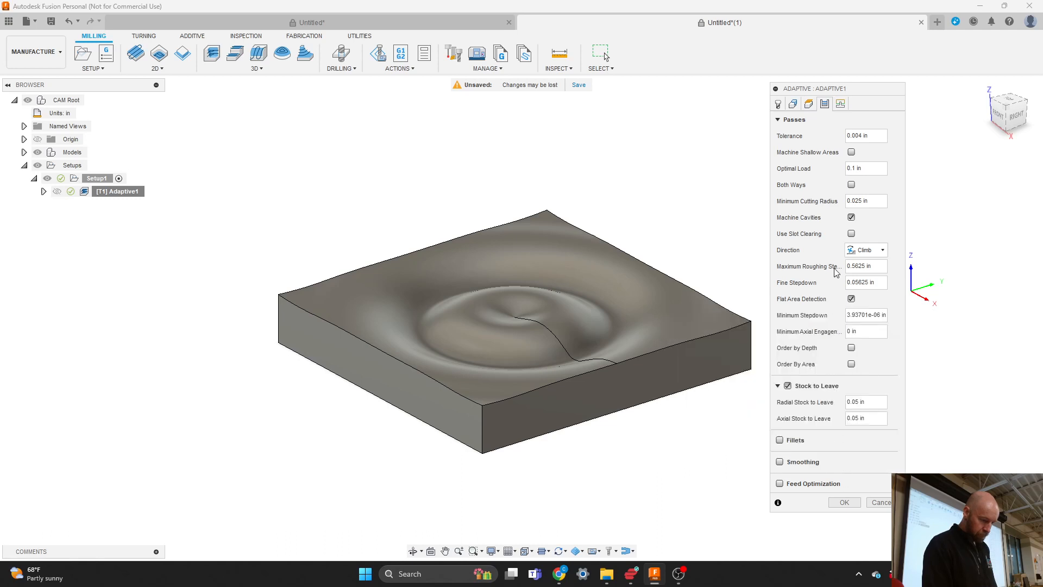
Set the maximum roughing stepdown of the adaptive passes to 0.125 in.
{"action": "mouse_move", "coordinate": [853, 266]}
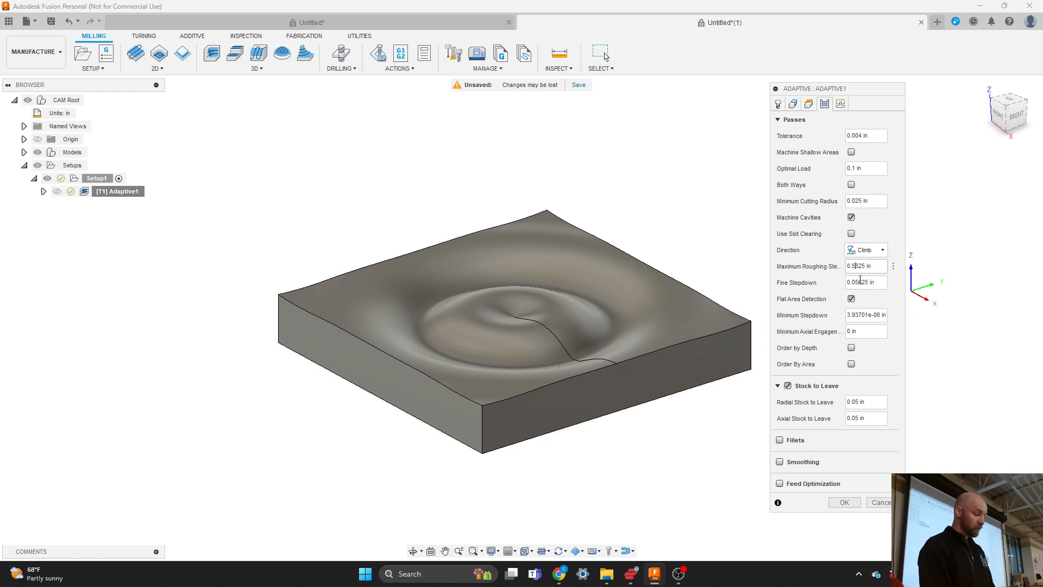
{"action": "mouse_move", "coordinate": [865, 289]}
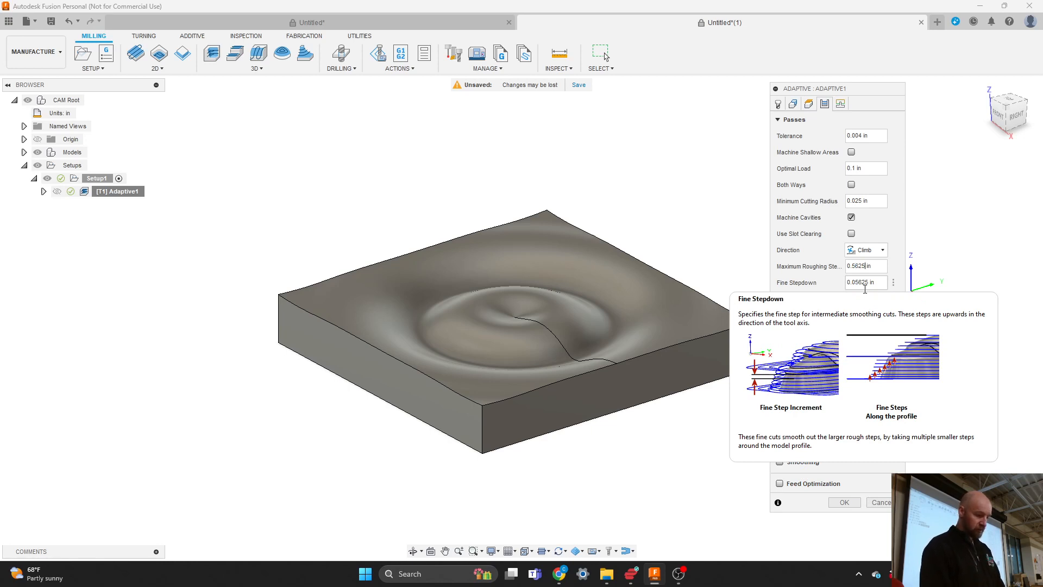
{"action": "key", "text": "BackSpace"}
{"action": "key", "text": "BackSpace"}
{"action": "key", "text": "BackSpace"}
{"action": "key", "text": "BackSpace"}
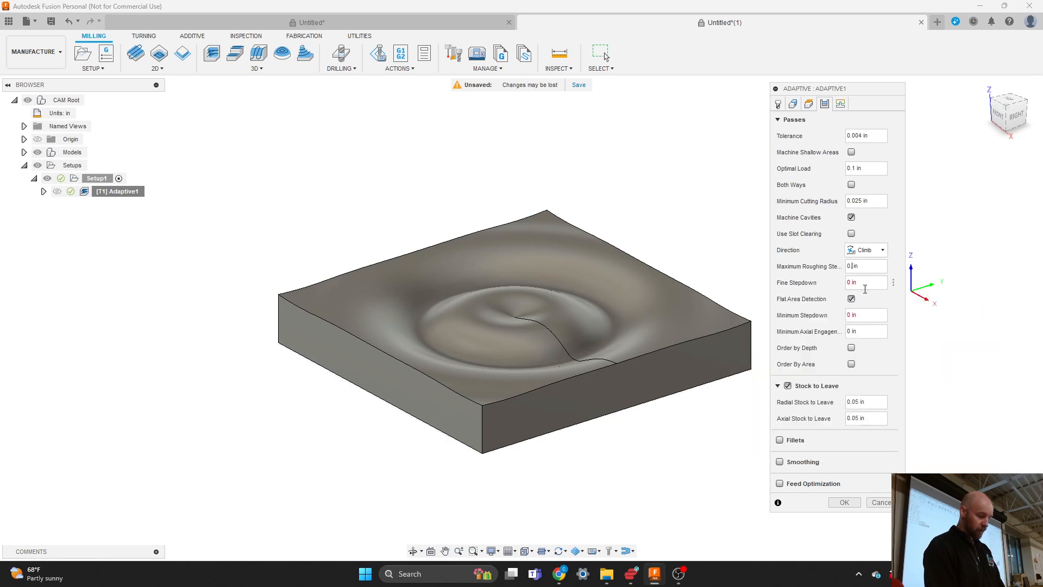
{"action": "type", "text": ".125"}
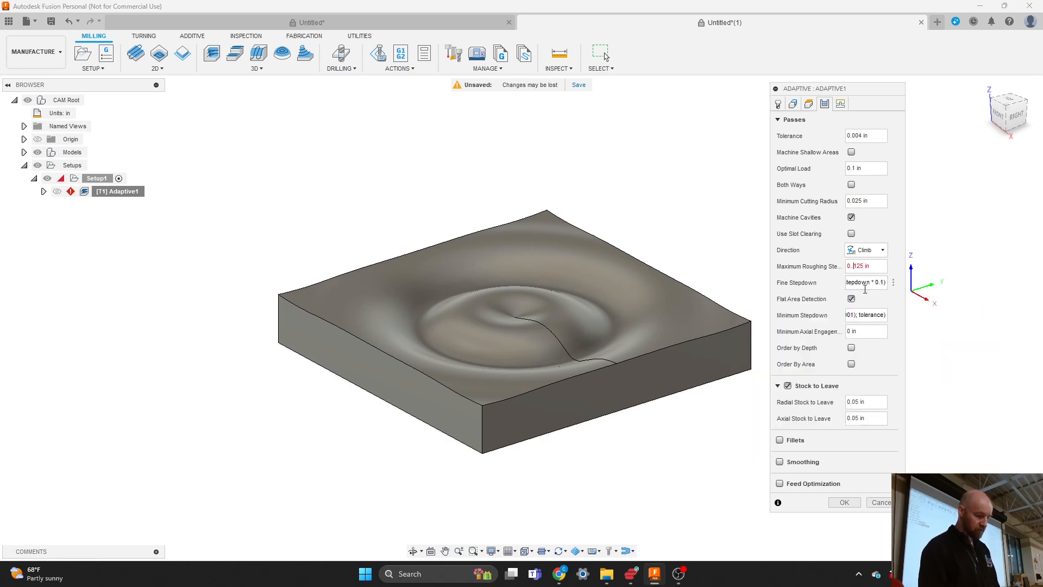
{"action": "key", "text": "BackSpace"}
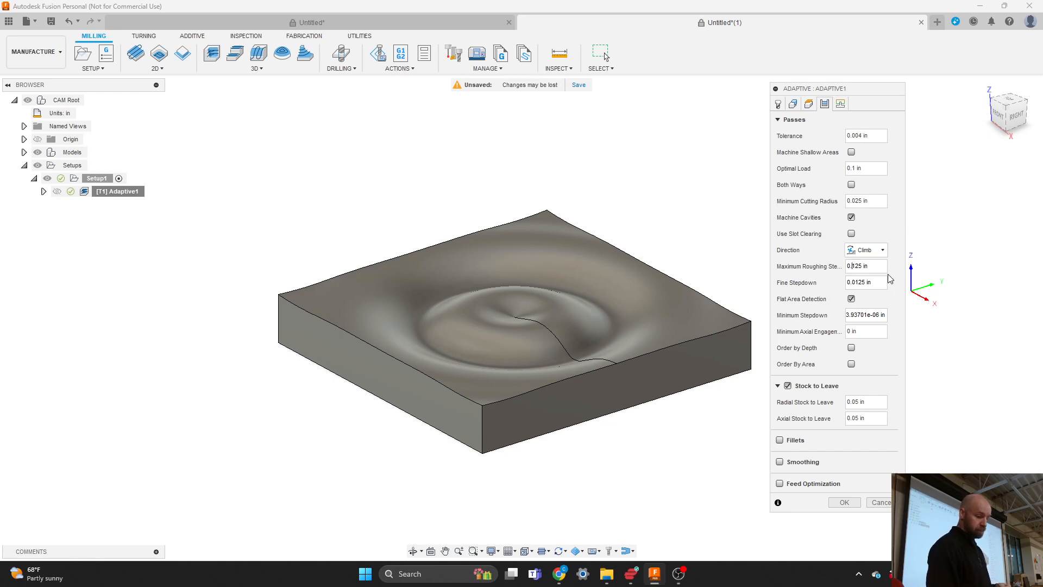
{"action": "mouse_move", "coordinate": [890, 274]}
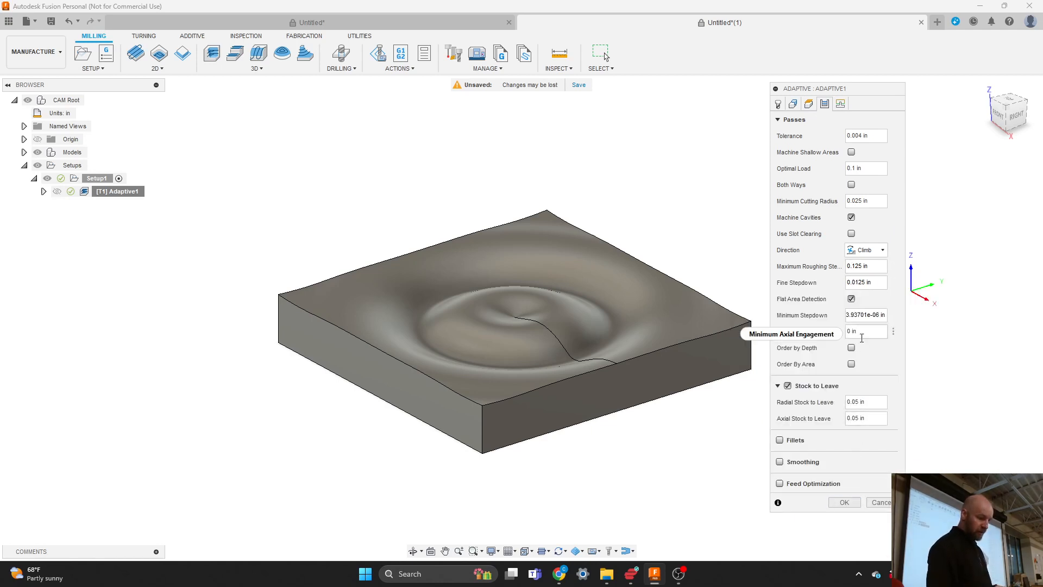
Change the adaptive cutting direction to Conventional and regenerate the toolpath.
{"action": "mouse_move", "coordinate": [869, 252]}
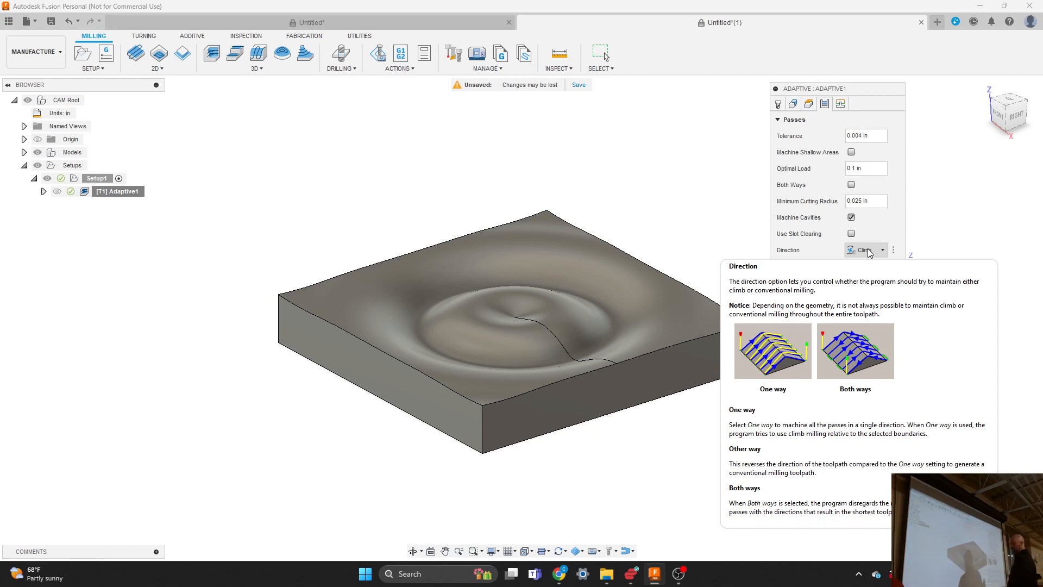
{"action": "left_click", "coordinate": [869, 251]}
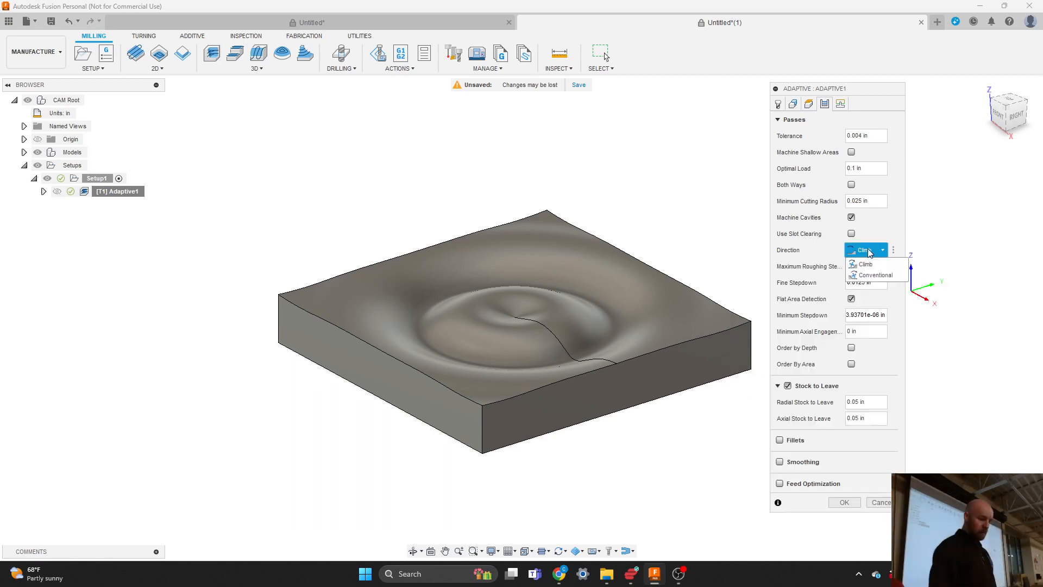
{"action": "left_click", "coordinate": [874, 275]}
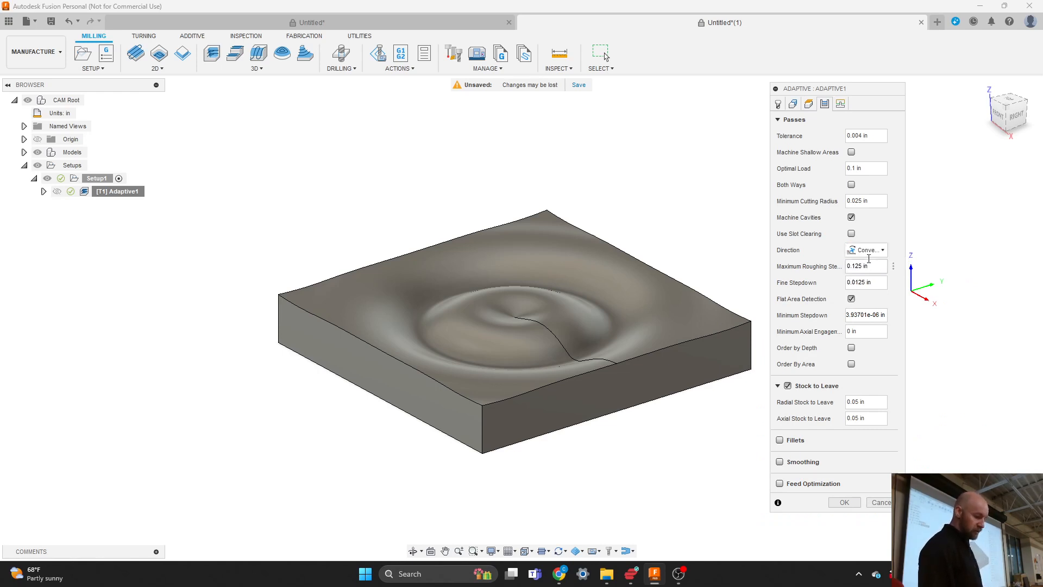
{"action": "mouse_move", "coordinate": [867, 250]}
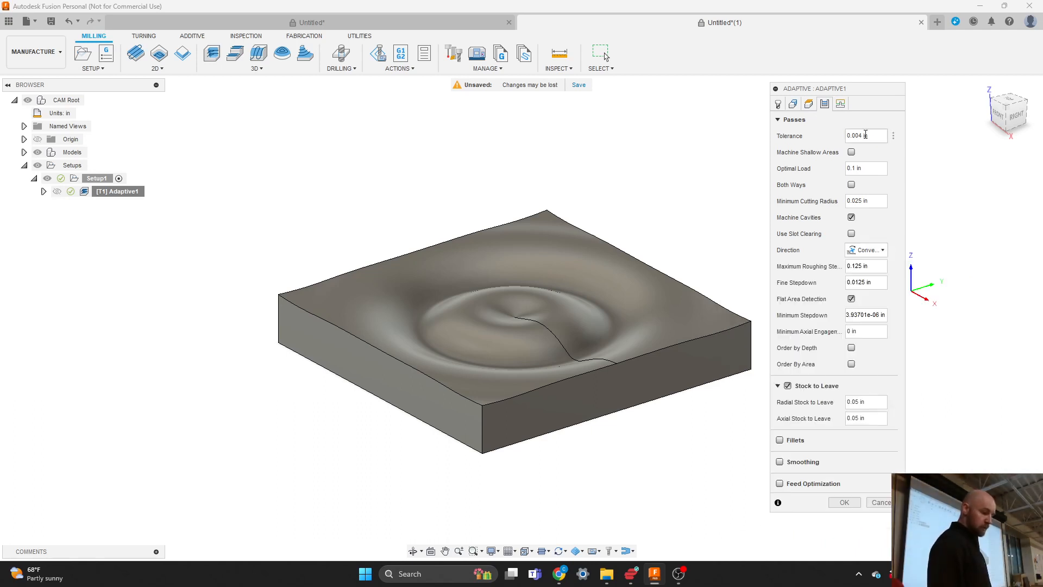
{"action": "left_click_drag", "start_coordinate": [855, 88], "coordinate": [888, 93]}
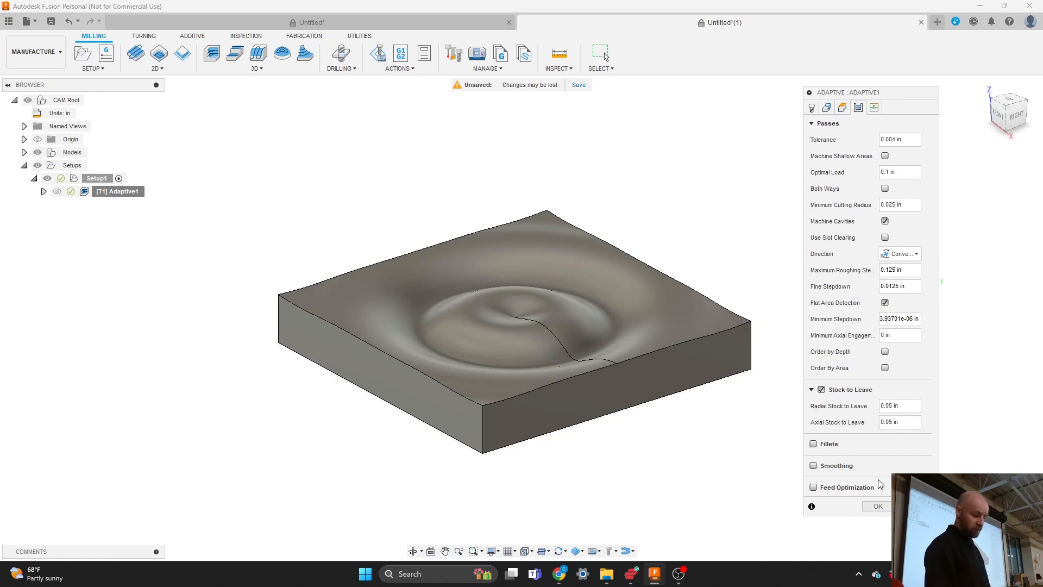
{"action": "left_click", "coordinate": [877, 508]}
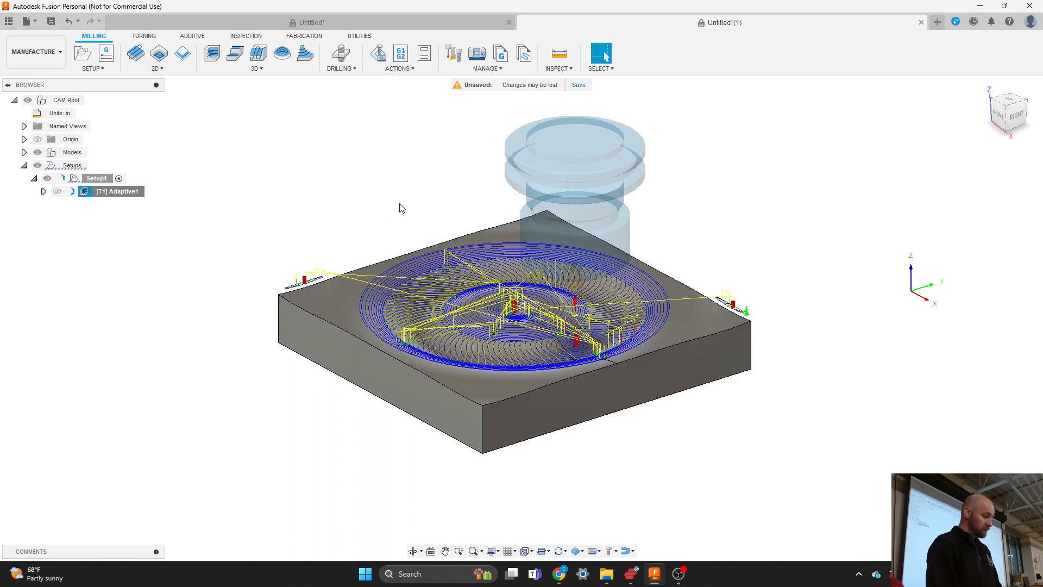
Start a 3D Parallel finishing operation with the 1/4" ball endmill and go through its geometry and pass settings.
{"action": "left_click", "coordinate": [263, 69]}
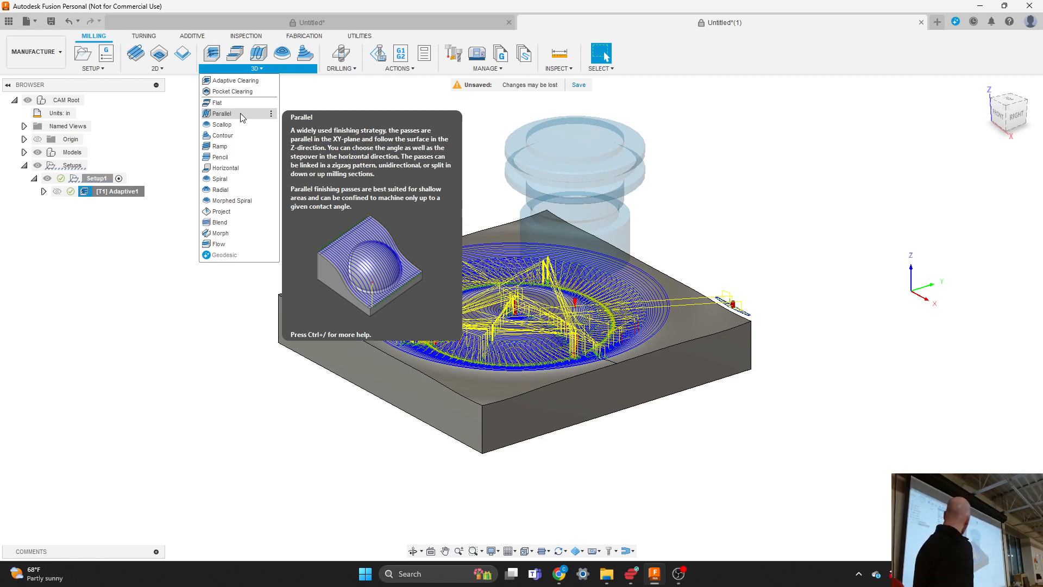
{"action": "left_click", "coordinate": [240, 114]}
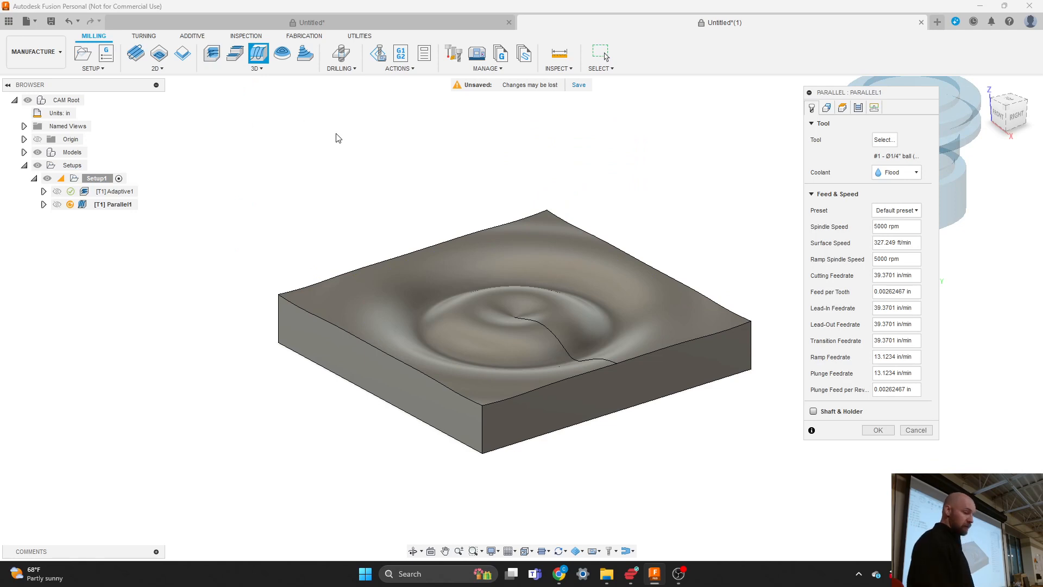
{"action": "left_click_drag", "start_coordinate": [827, 97], "coordinate": [782, 136]}
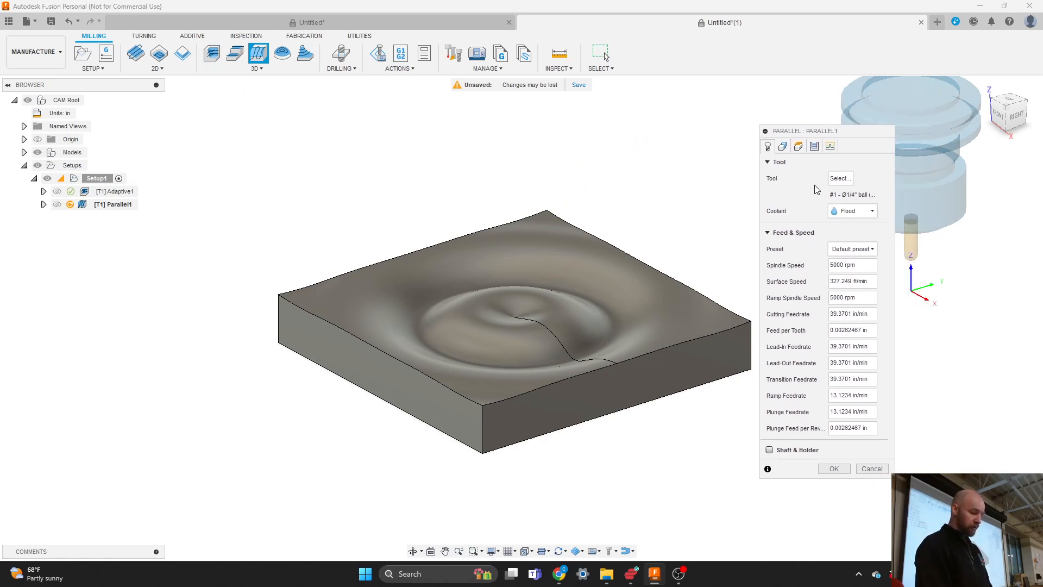
{"action": "left_click", "coordinate": [782, 147]}
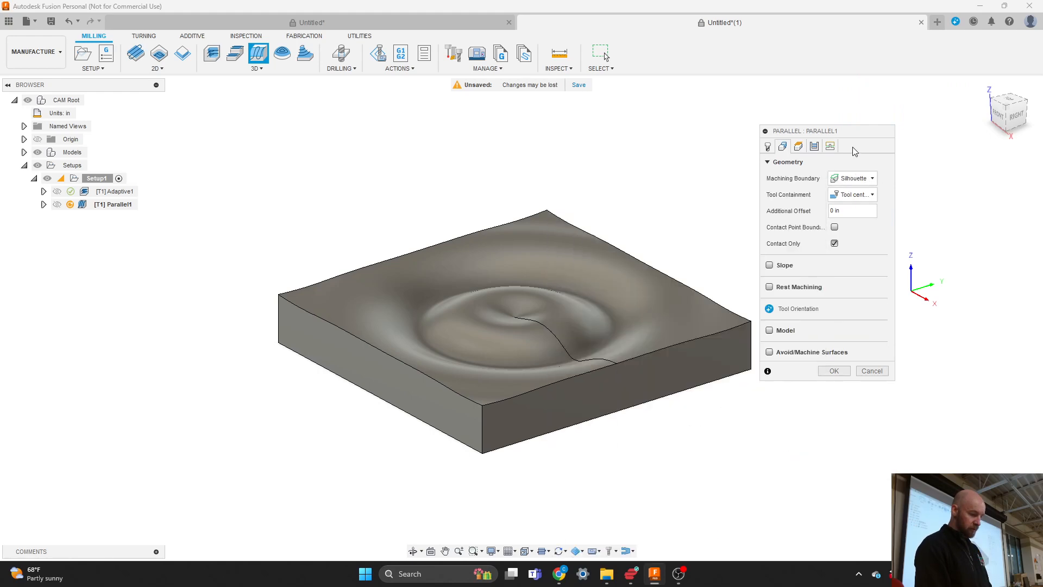
{"action": "left_click", "coordinate": [814, 146]}
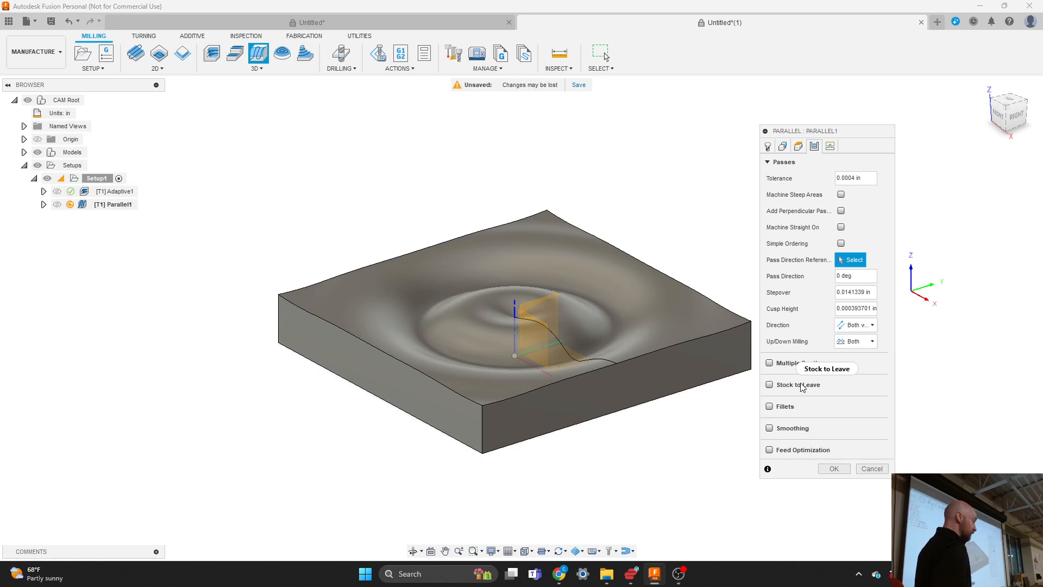
Set the stepover of the parallel passes to 0.01 in and generate the toolpath.
{"action": "mouse_move", "coordinate": [801, 387]}
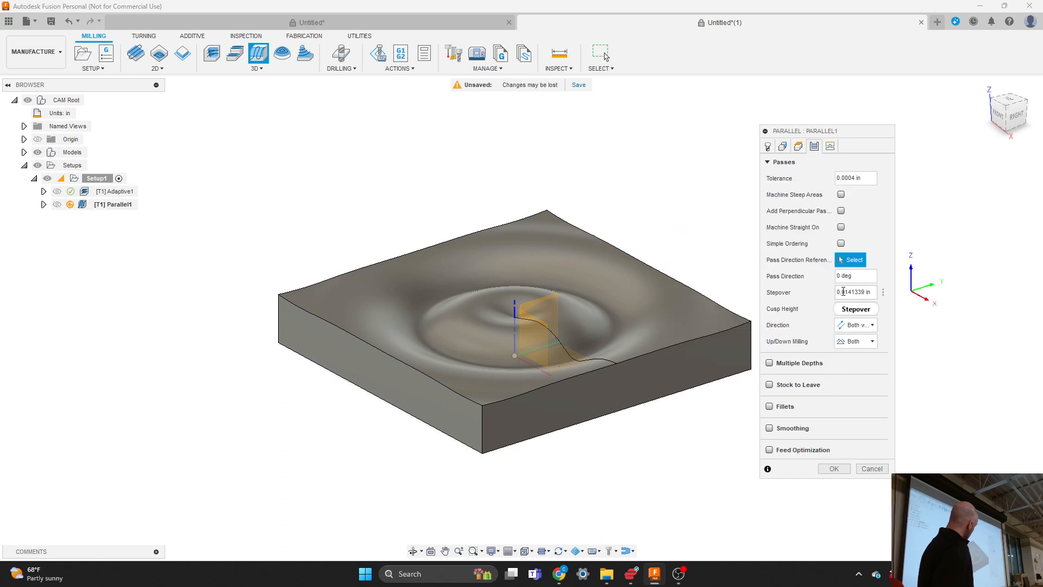
{"action": "left_click", "coordinate": [856, 308]}
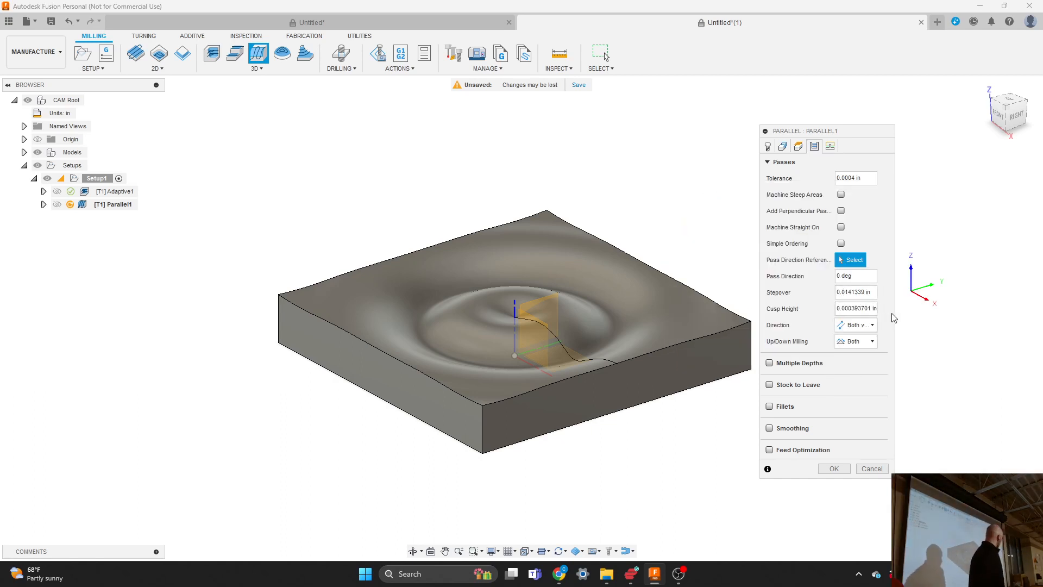
{"action": "left_click", "coordinate": [865, 325]}
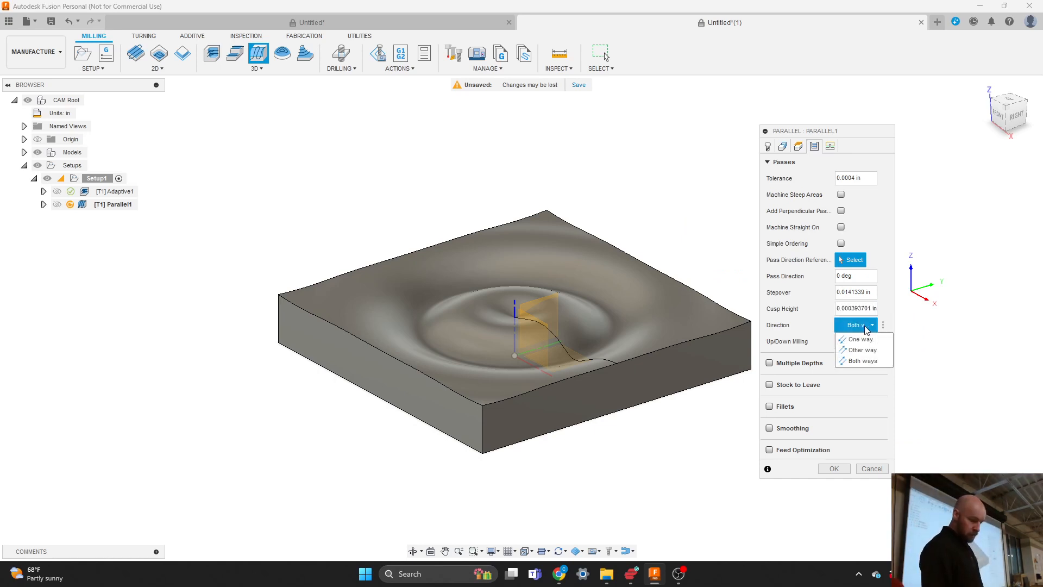
{"action": "left_click", "coordinate": [888, 308]}
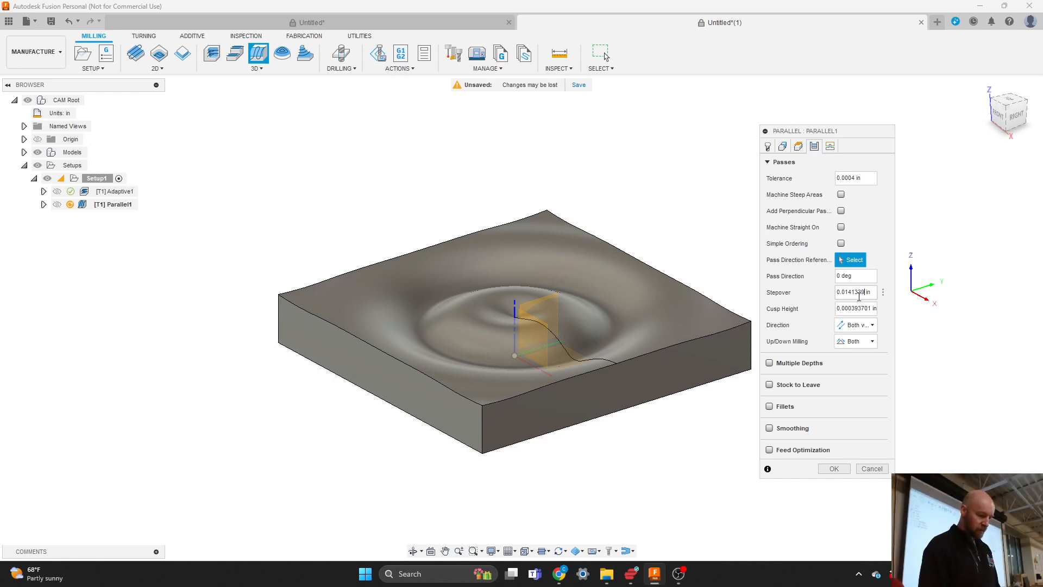
{"action": "key", "text": "BackSpace"}
{"action": "key", "text": "BackSpace"}
{"action": "key", "text": "BackSpace"}
{"action": "key", "text": "BackSpace"}
{"action": "key", "text": "BackSpace"}
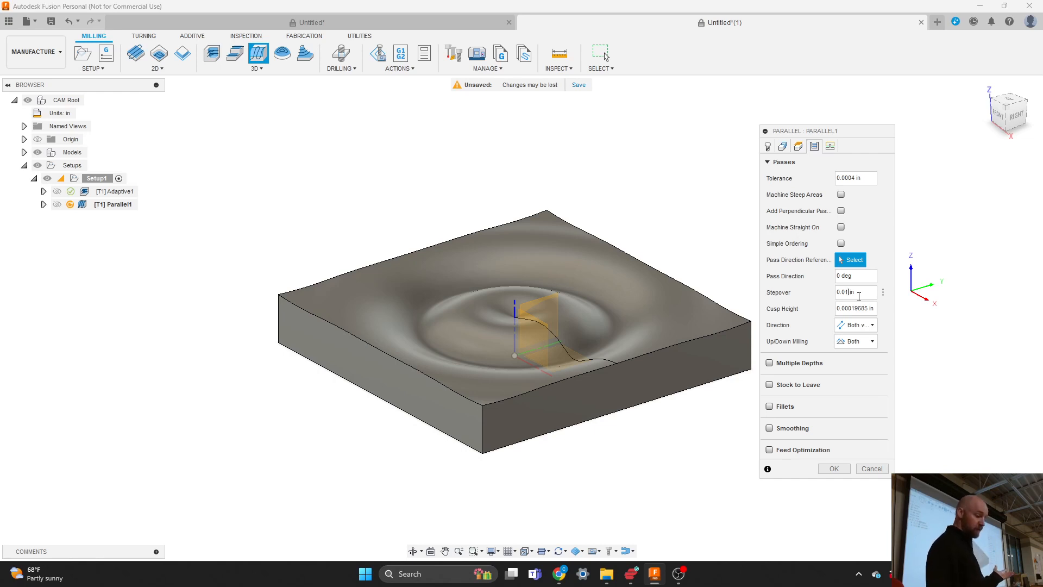
{"action": "left_click", "coordinate": [834, 469]}
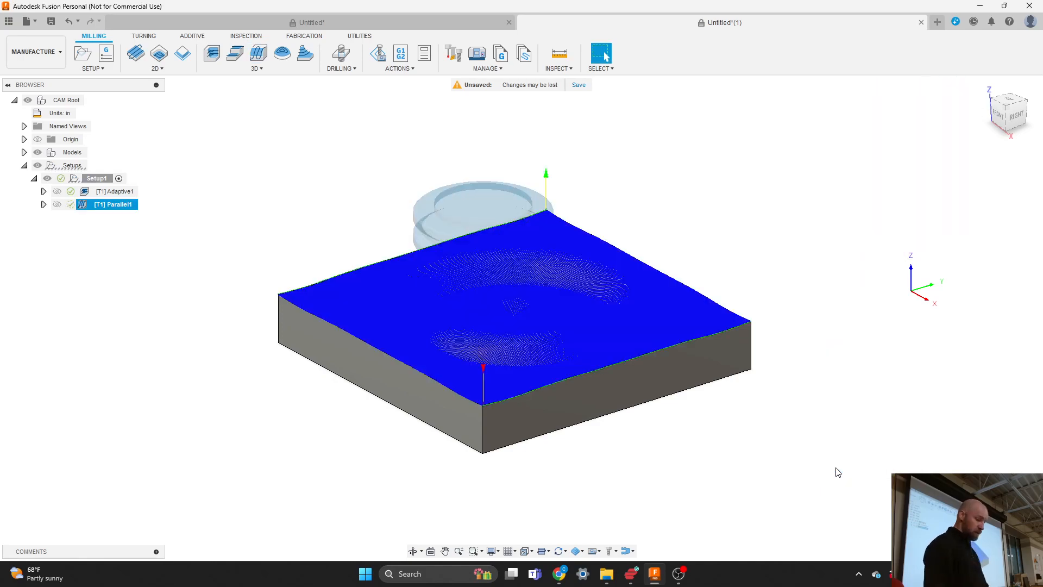
Examine the line spacing of the parallel toolpath up close across the wavy top surface.
{"action": "scroll", "coordinate": [661, 340], "scroll_direction": "up", "scroll_amount": 10}
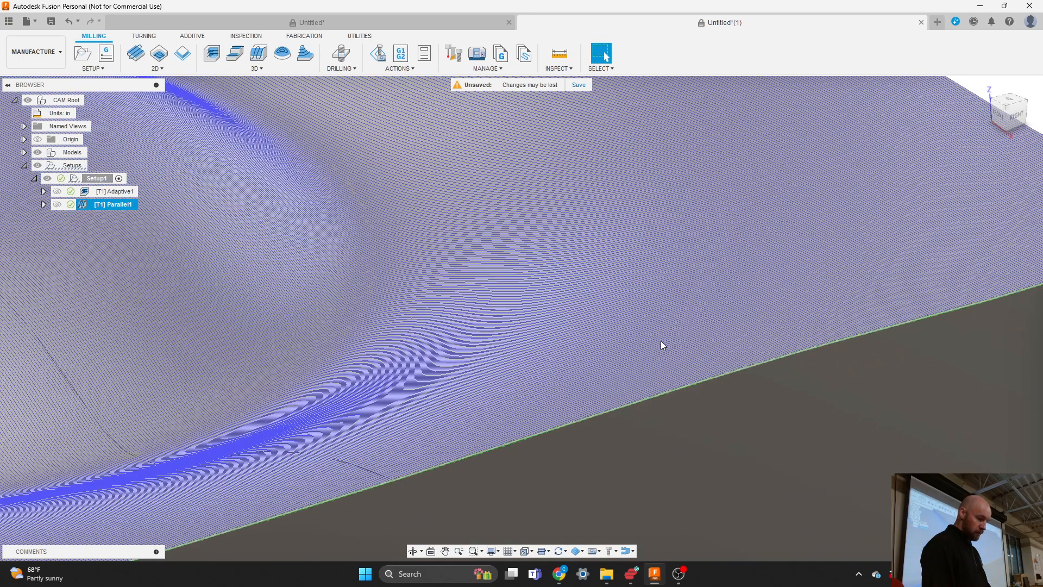
{"action": "scroll", "coordinate": [661, 340], "scroll_direction": "down", "scroll_amount": 10}
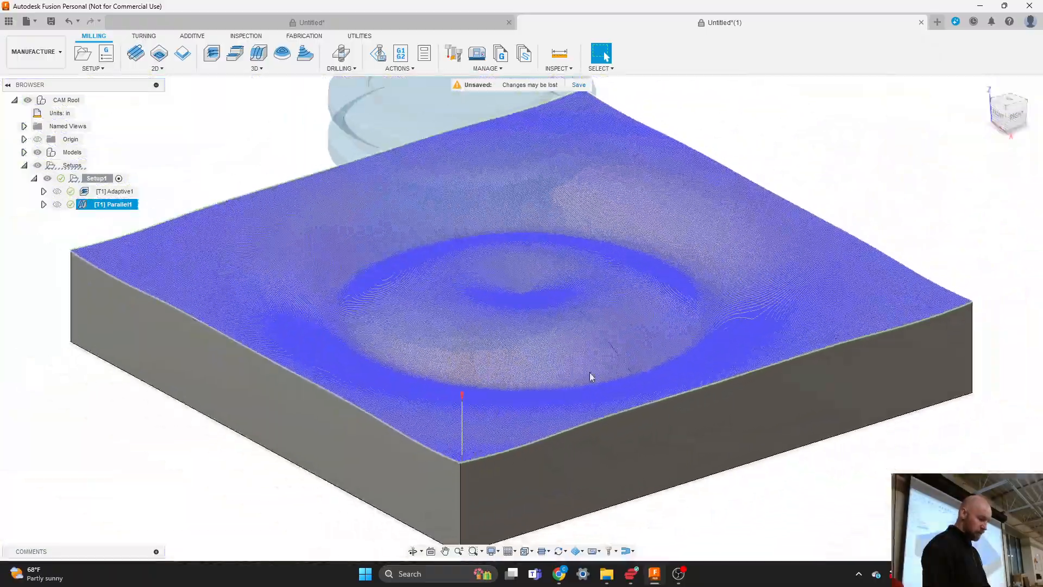
{"action": "scroll", "coordinate": [591, 376], "scroll_direction": "up", "scroll_amount": 10}
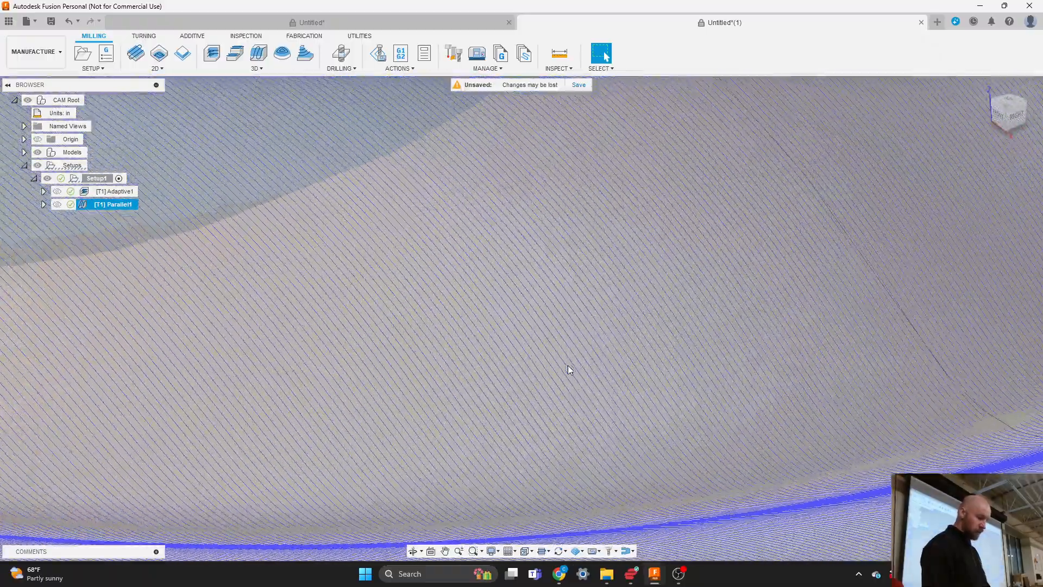
{"action": "scroll", "coordinate": [608, 357], "scroll_direction": "down", "scroll_amount": 10}
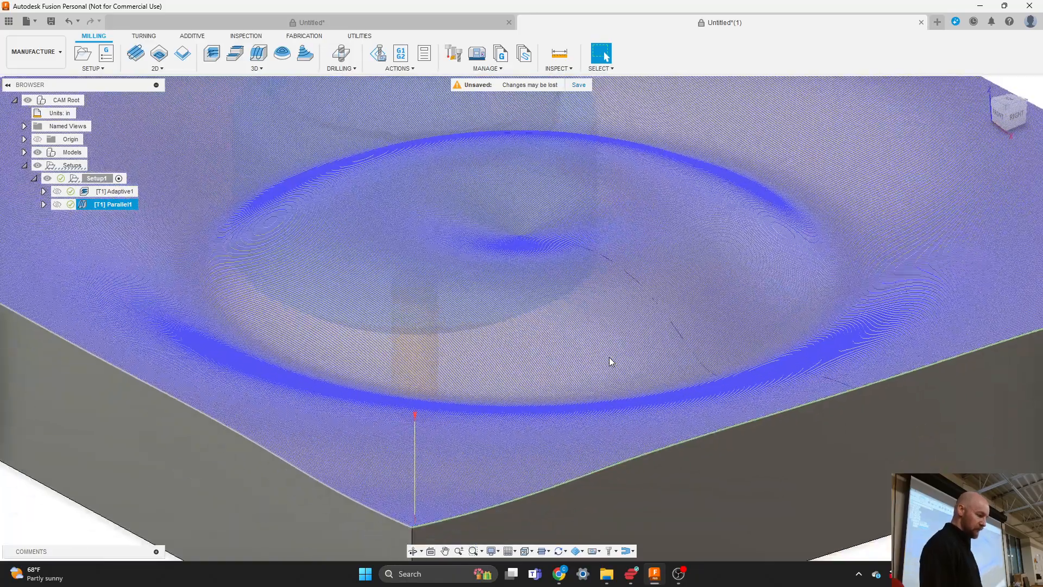
{"action": "scroll", "coordinate": [609, 357], "scroll_direction": "down", "scroll_amount": 3}
{"action": "scroll", "coordinate": [609, 357], "scroll_direction": "up", "scroll_amount": 10}
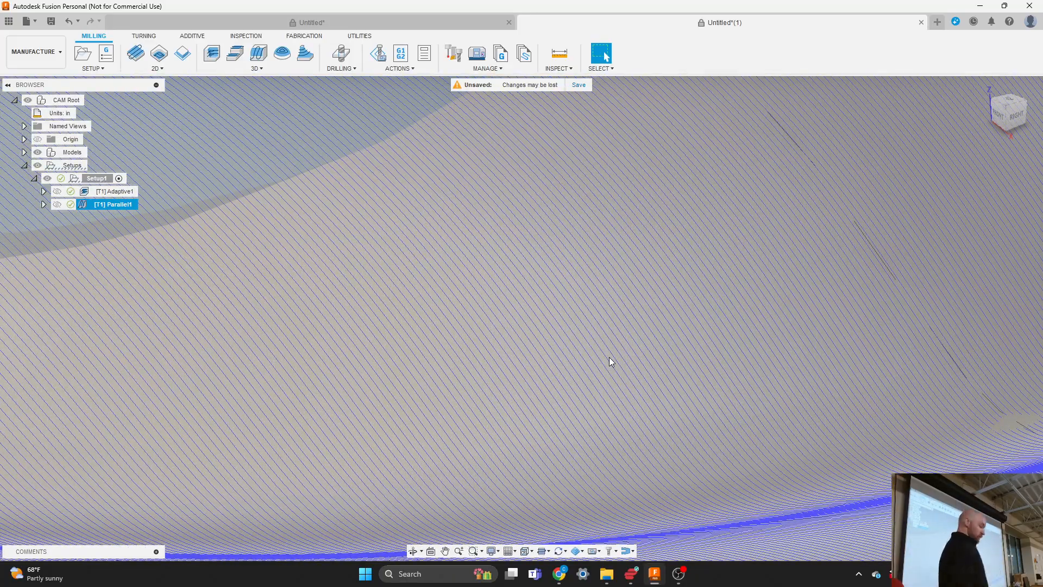
{"action": "scroll", "coordinate": [609, 360], "scroll_direction": "down", "scroll_amount": 5}
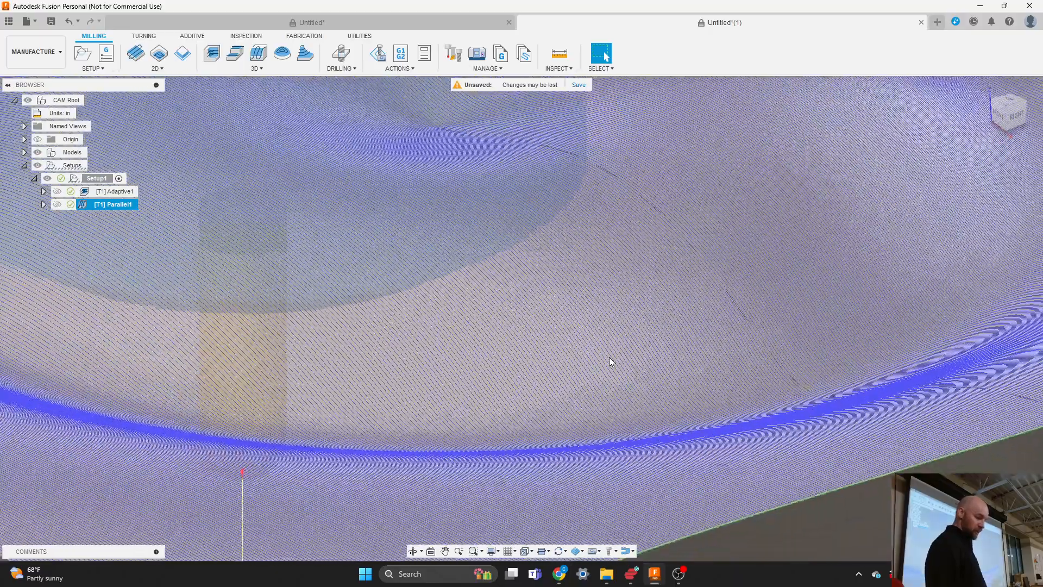
{"action": "scroll", "coordinate": [608, 357], "scroll_direction": "down", "scroll_amount": 3}
{"action": "scroll", "coordinate": [609, 357], "scroll_direction": "up", "scroll_amount": 3}
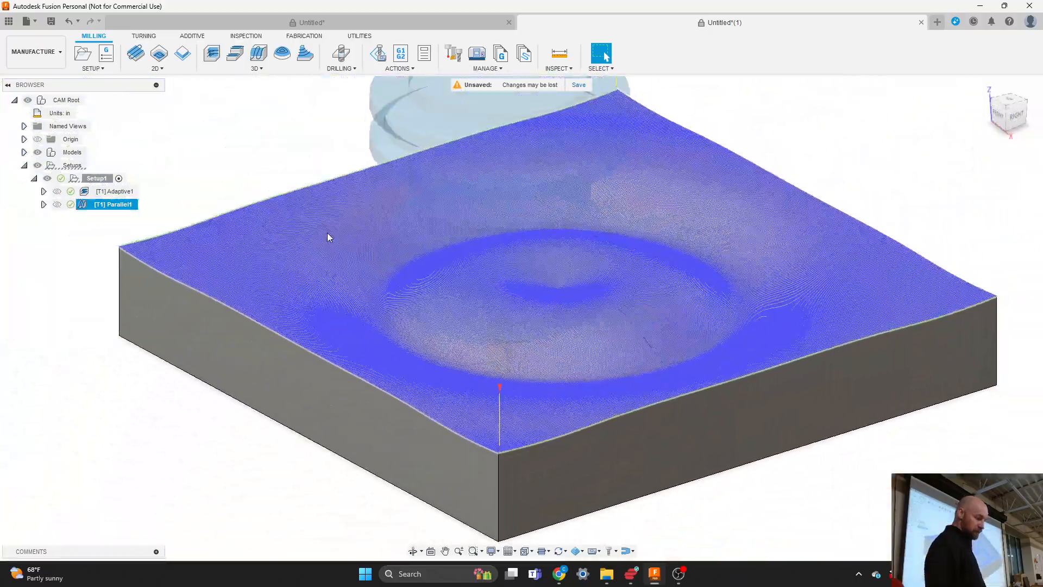
Review the stock of Setup1 and compare its adaptive and parallel toolpaths on the model.
{"action": "left_click", "coordinate": [96, 176]}
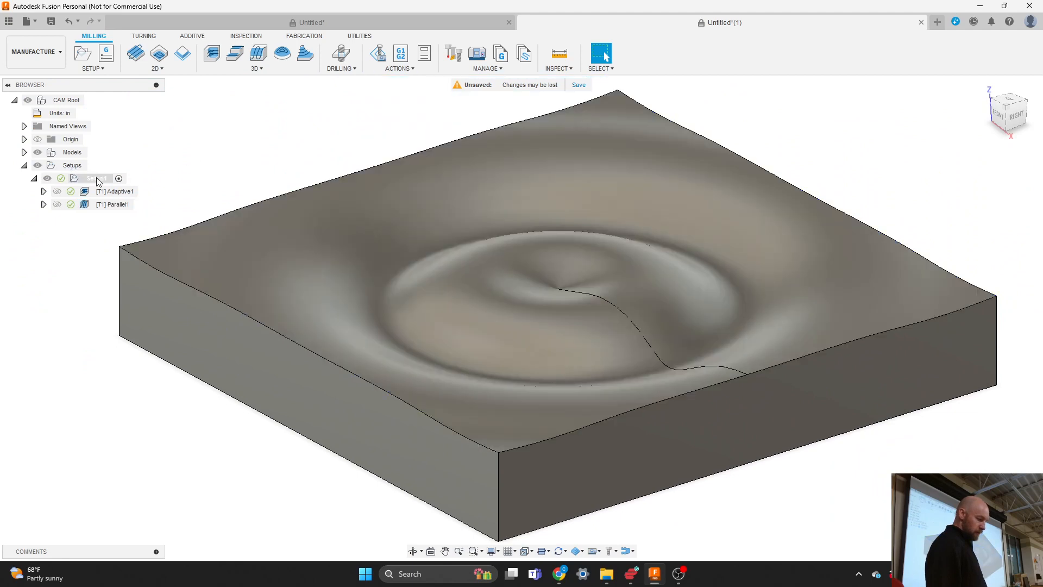
{"action": "left_click", "coordinate": [96, 178]}
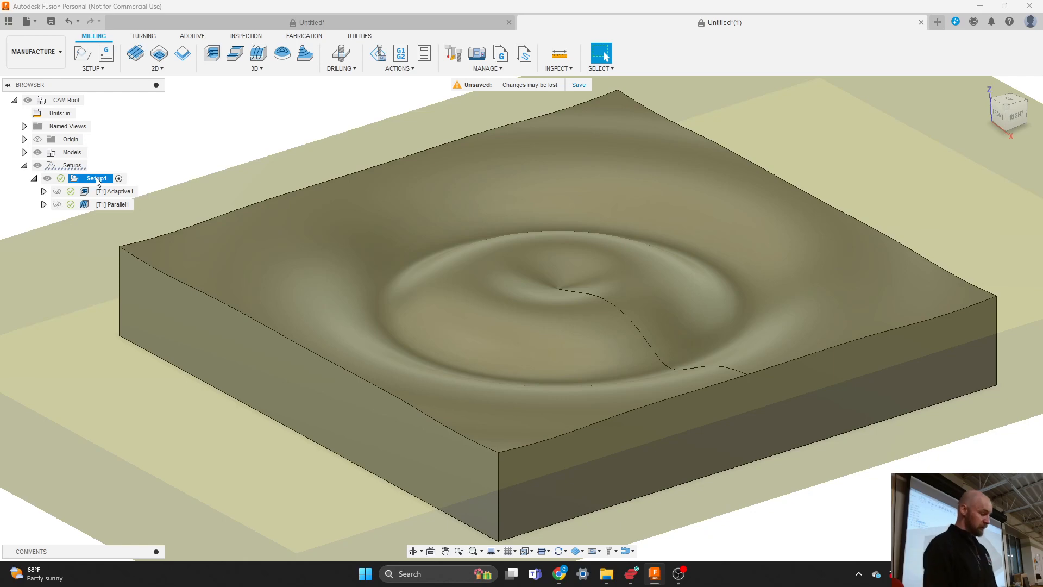
{"action": "left_click", "coordinate": [260, 122]}
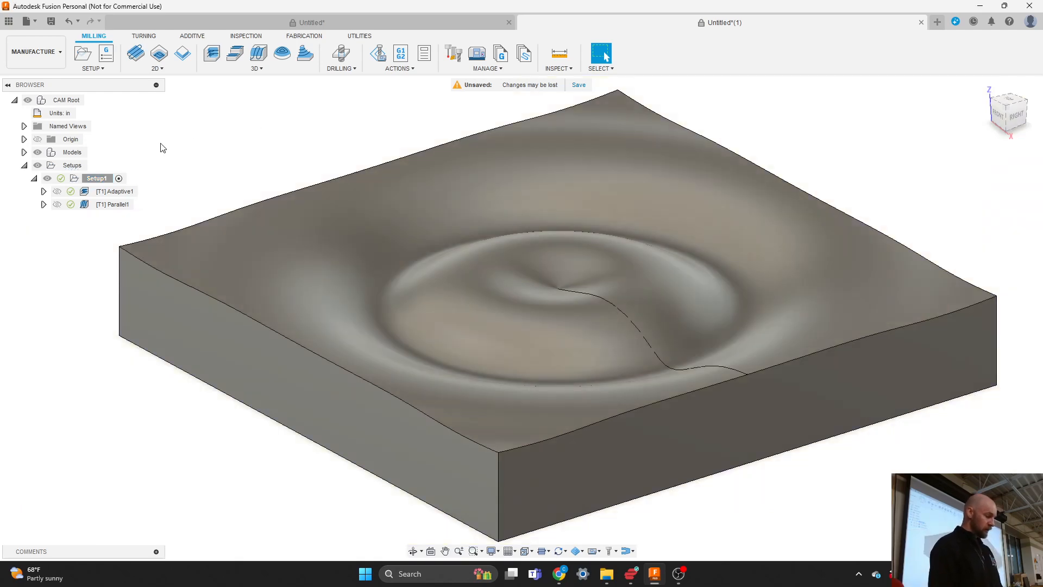
{"action": "left_click", "coordinate": [99, 177]}
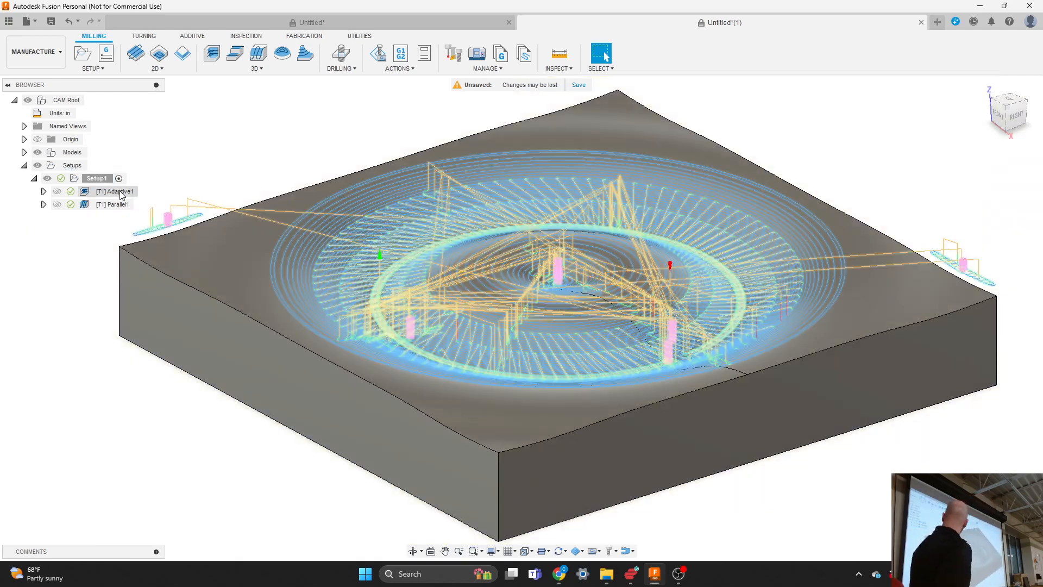
{"action": "left_click", "coordinate": [115, 205]}
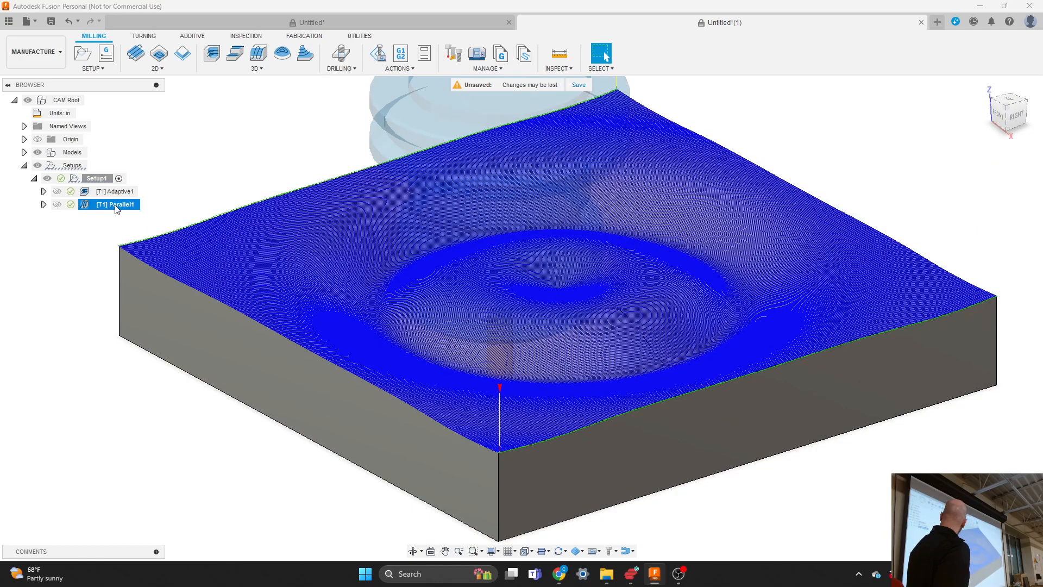
Simulate all toolpaths of Setup1 and play the stock removal.
{"action": "left_click", "coordinate": [96, 179]}
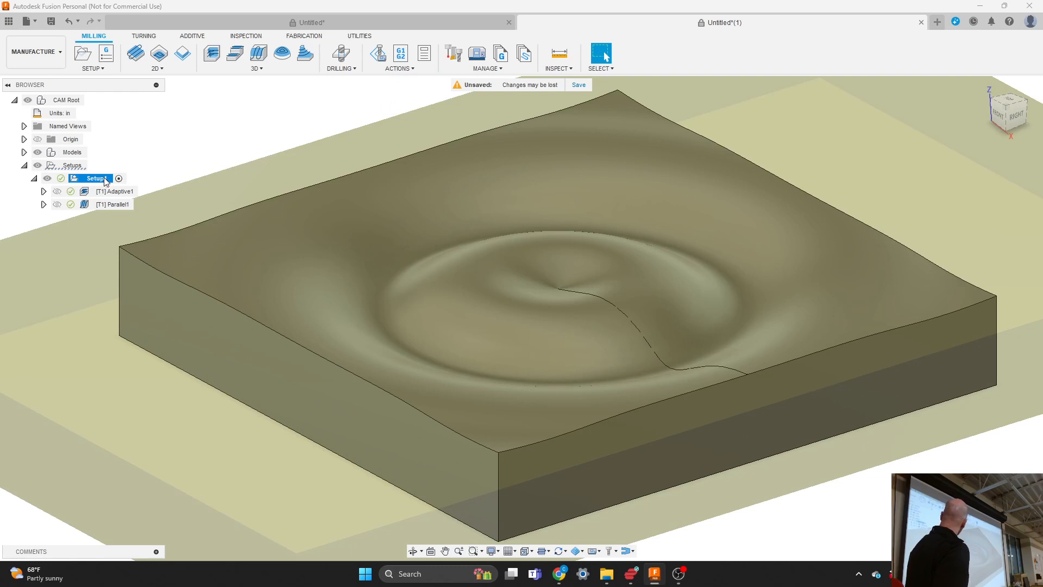
{"action": "left_click", "coordinate": [405, 70]}
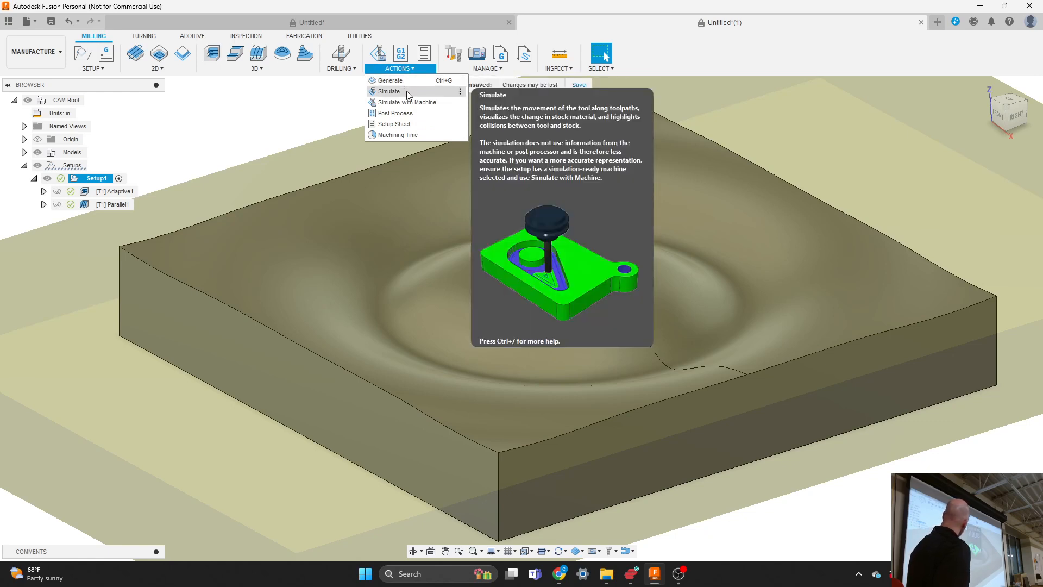
{"action": "left_click", "coordinate": [389, 91]}
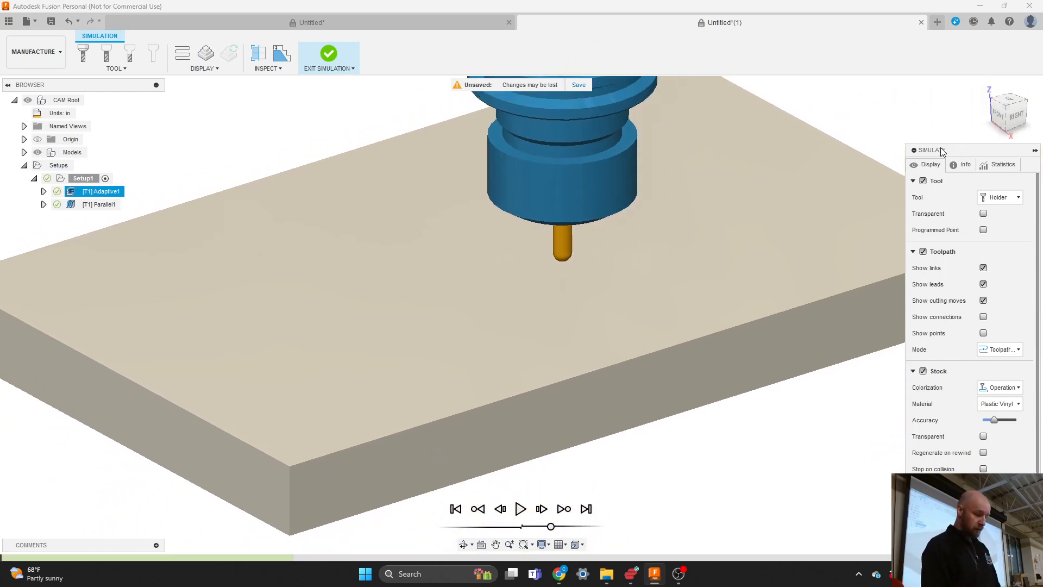
{"action": "left_click_drag", "start_coordinate": [942, 151], "coordinate": [840, 101]}
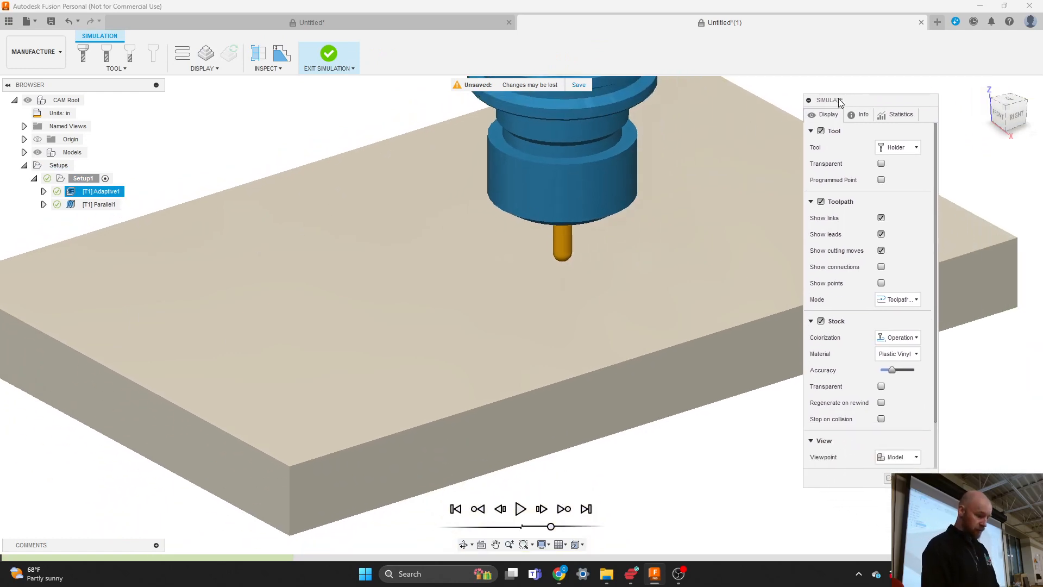
{"action": "left_click", "coordinate": [520, 508]}
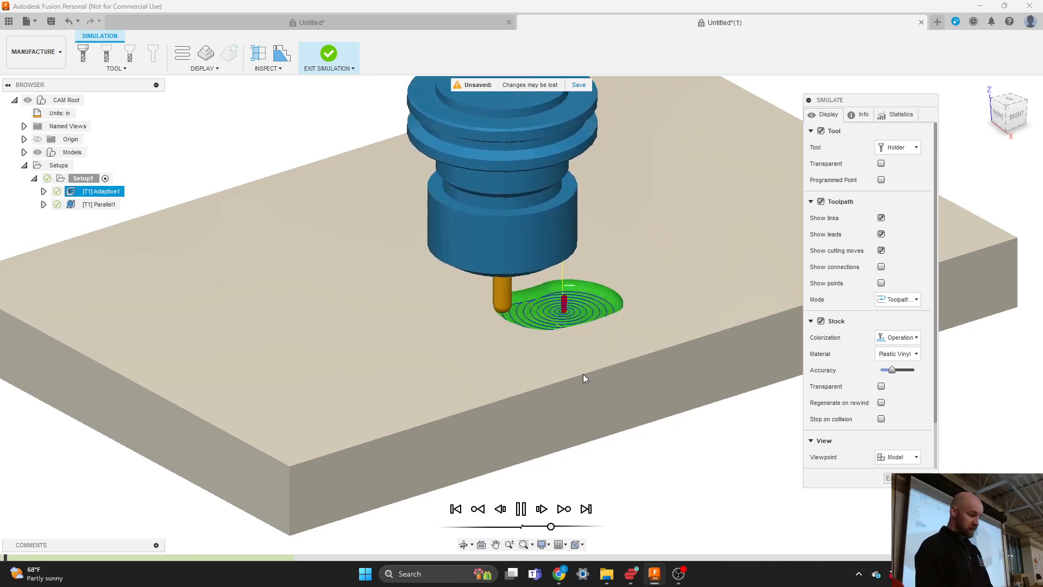
Check the machining statistics while running the simulation at a higher speed, and exit the simulation.
{"action": "left_click", "coordinate": [898, 115]}
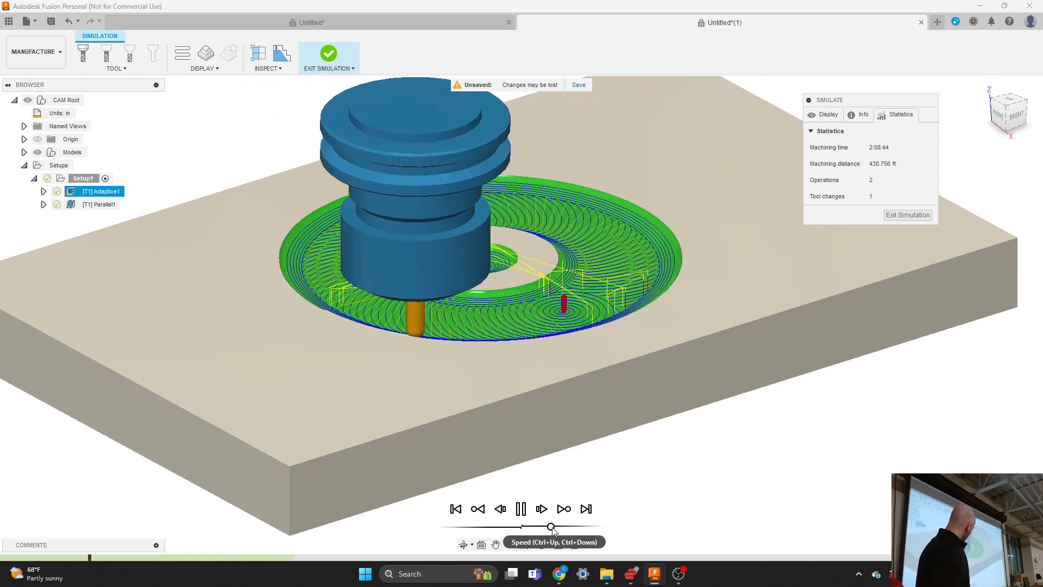
{"action": "left_click_drag", "start_coordinate": [551, 527], "coordinate": [576, 525]}
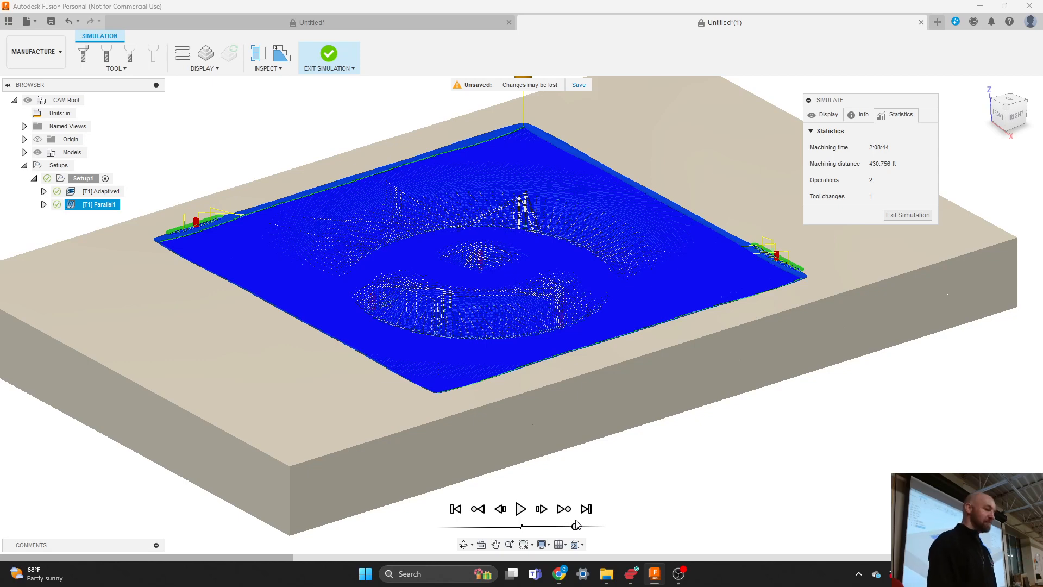
{"action": "scroll", "coordinate": [798, 455], "scroll_direction": "down", "scroll_amount": 3}
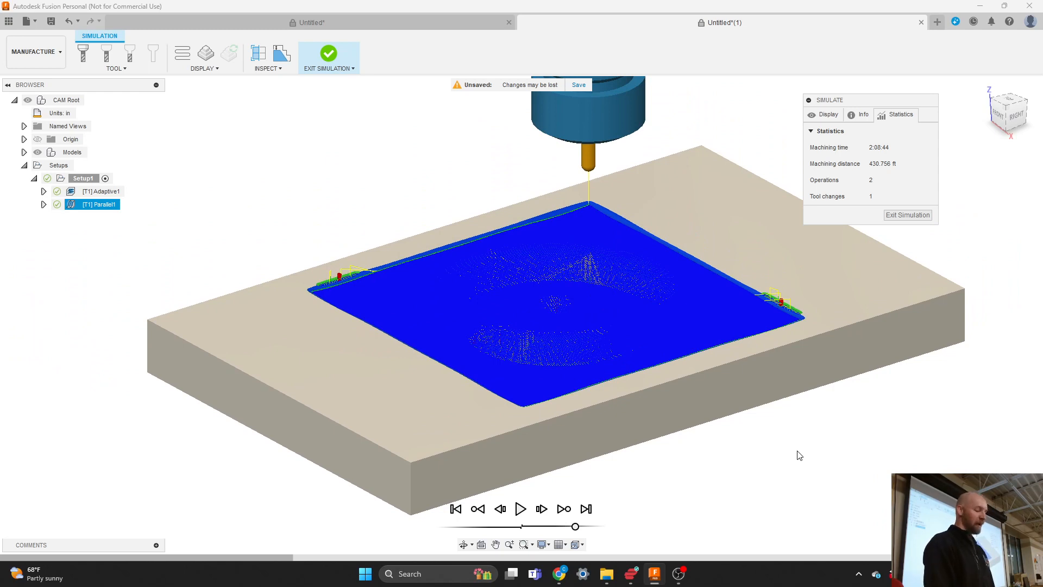
{"action": "left_click", "coordinate": [908, 216]}
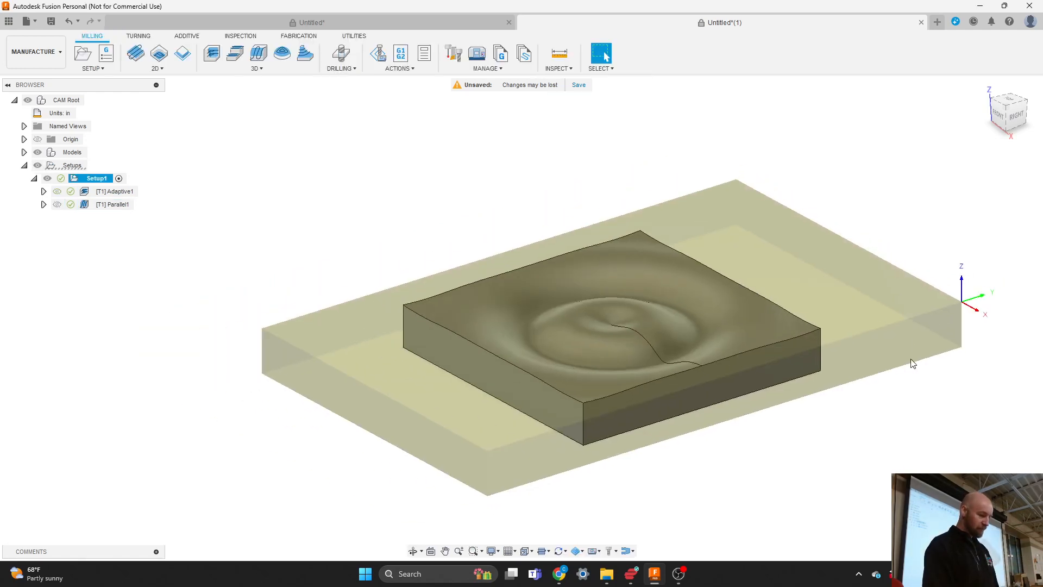
{"action": "left_click", "coordinate": [405, 72]}
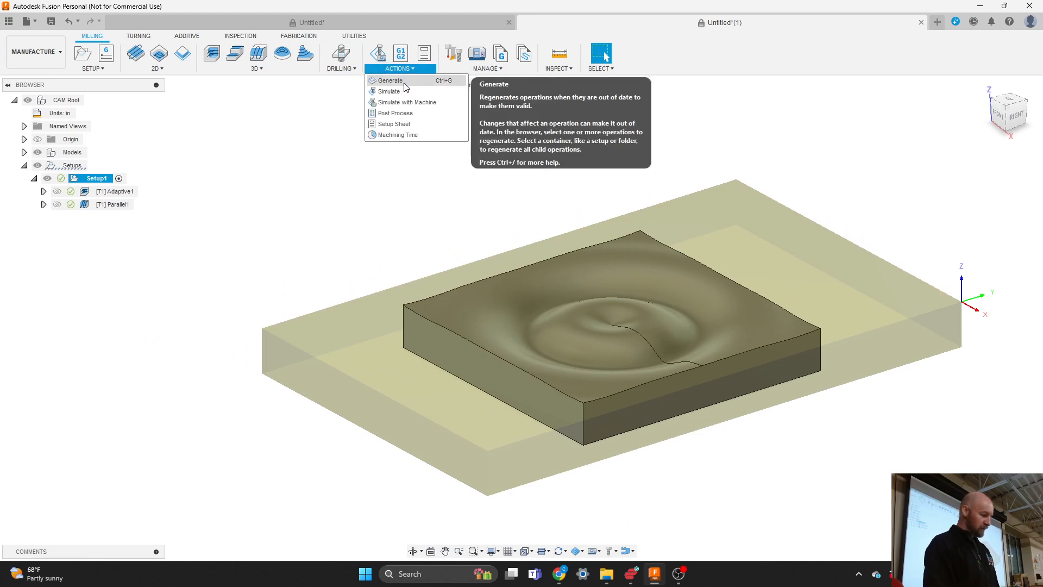
{"action": "left_click", "coordinate": [405, 82]}
{"action": "left_click", "coordinate": [258, 68]}
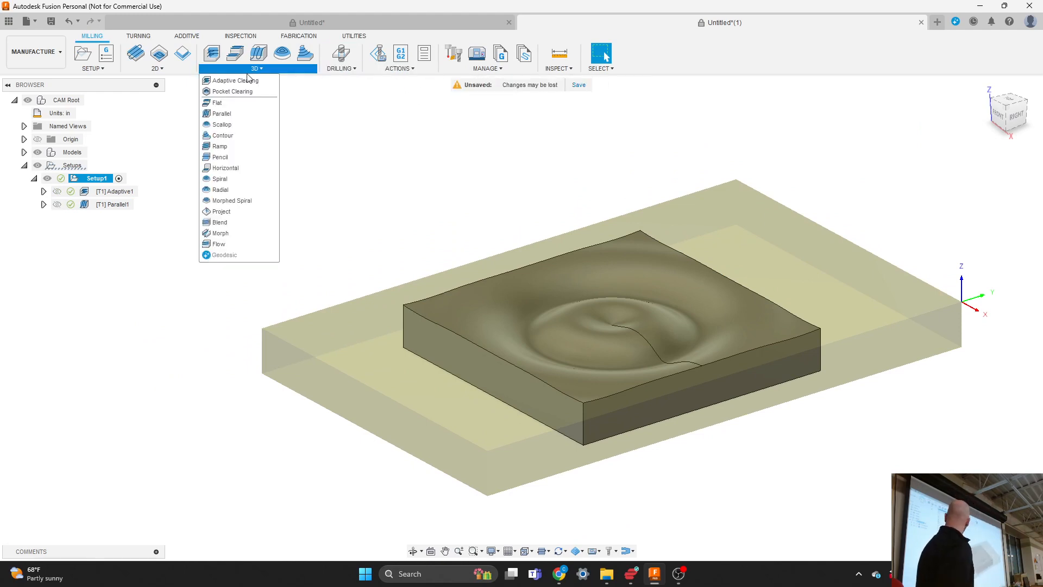
{"action": "left_click", "coordinate": [100, 184]}
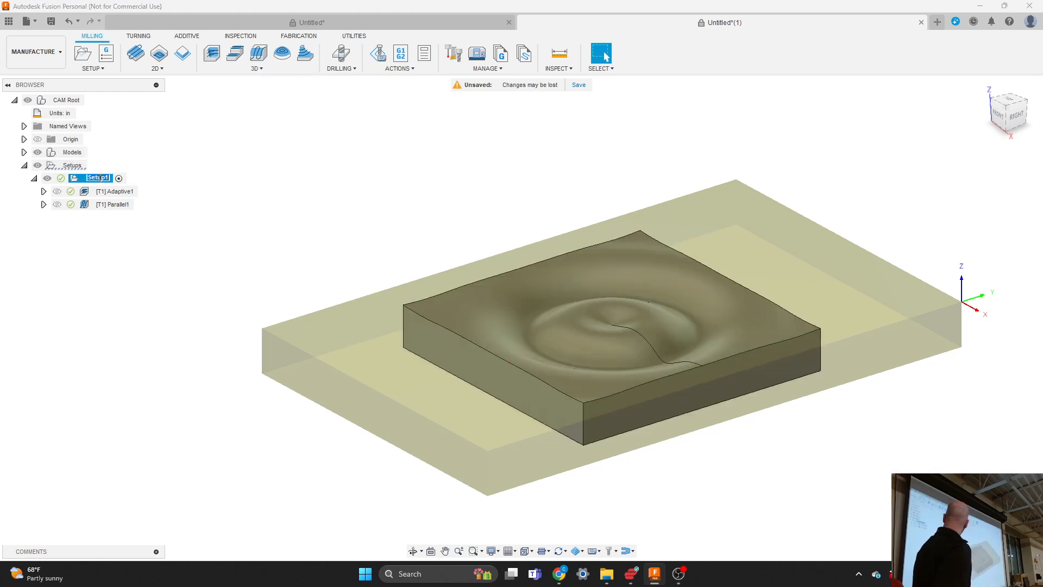
Open the post-processing settings for Setup1 and review the recently used post processors.
{"action": "left_click", "coordinate": [401, 70]}
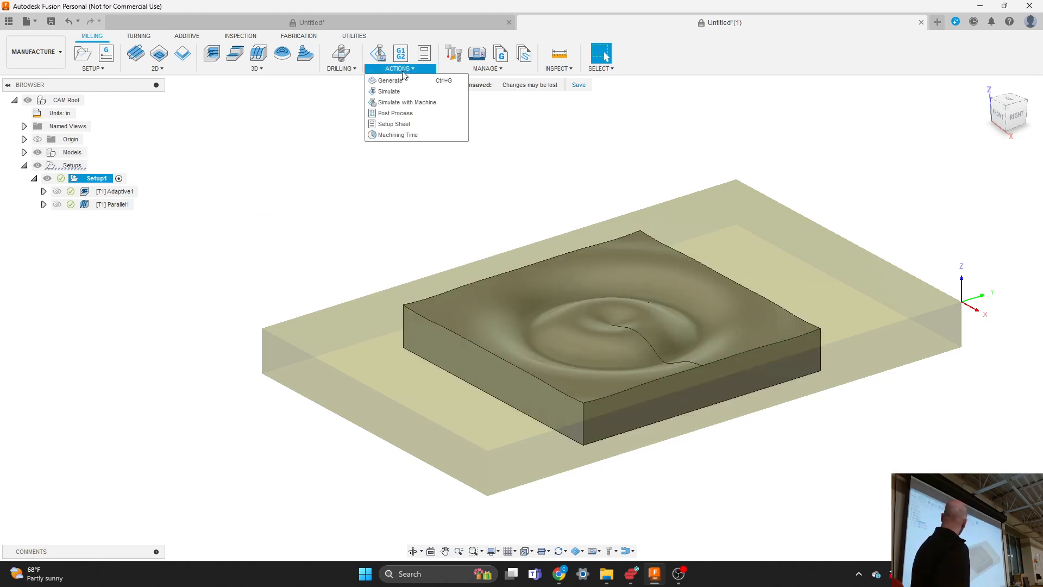
{"action": "left_click", "coordinate": [415, 113]}
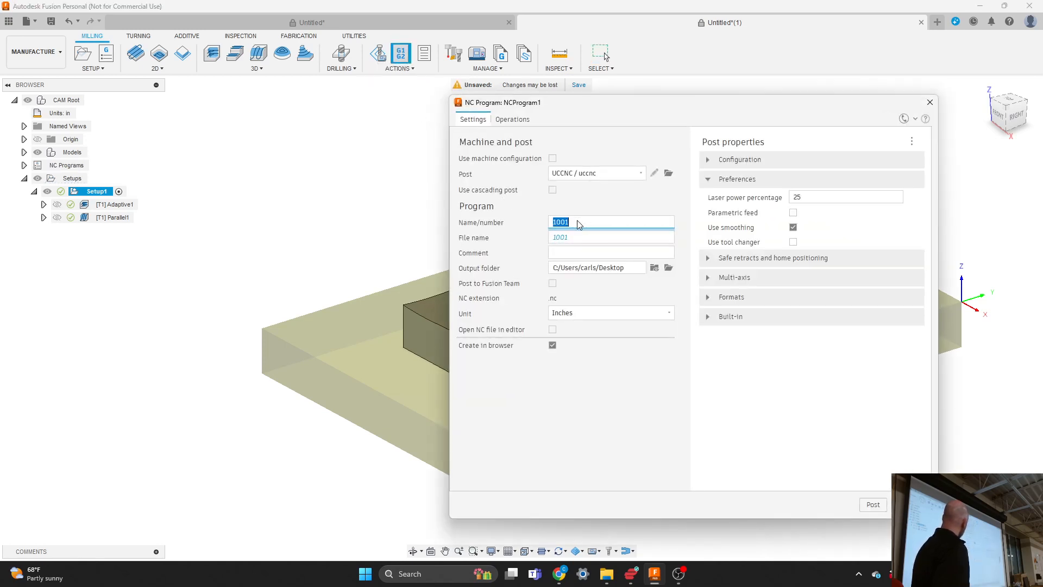
{"action": "left_click", "coordinate": [627, 176]}
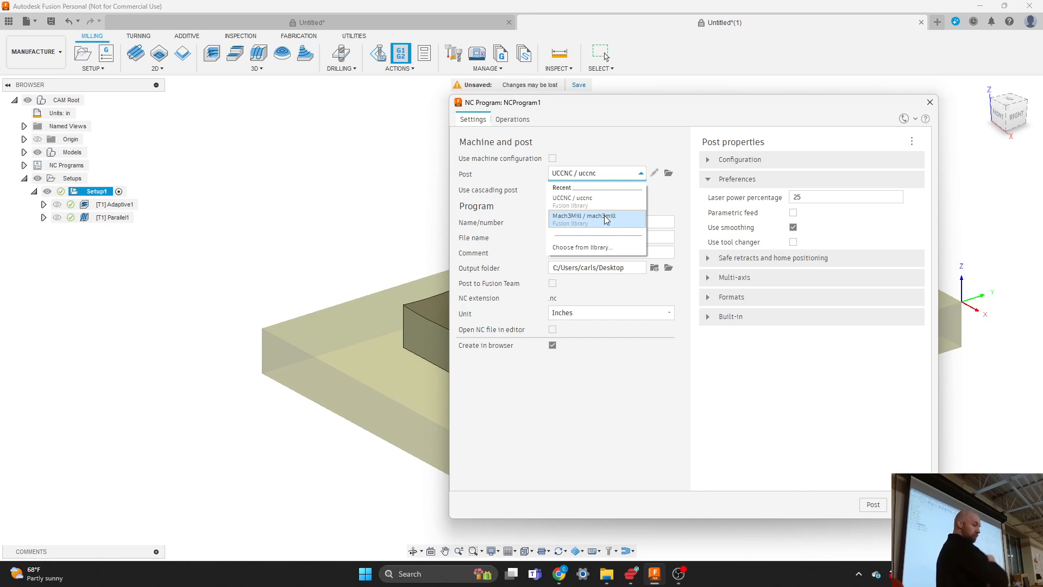
{"action": "left_click", "coordinate": [605, 151]}
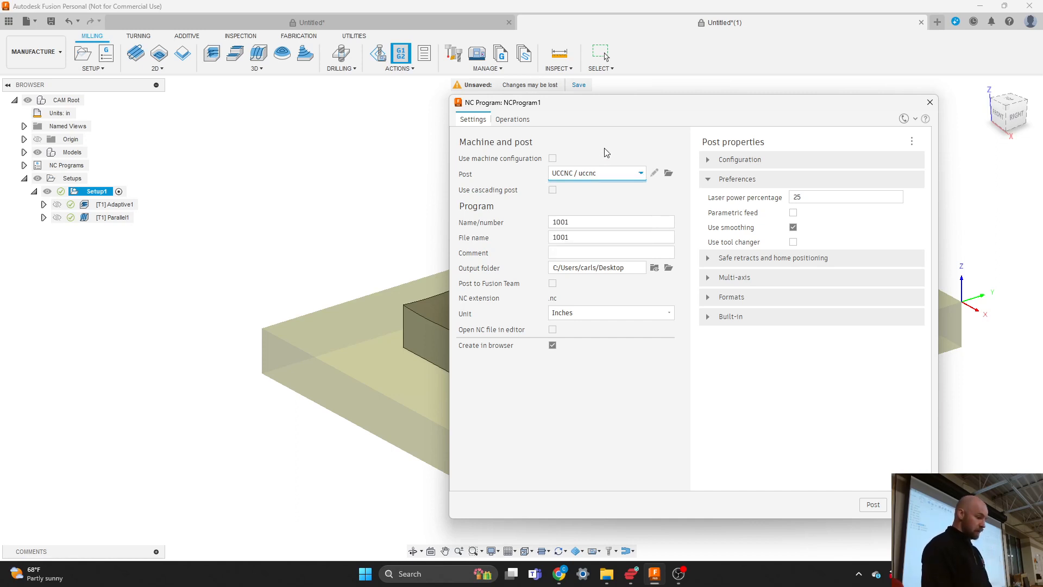
Browse the Fusion post library around the UCCNC post, check the safe retracts and home positioning properties, and close the NC program settings.
{"action": "left_click", "coordinate": [602, 175]}
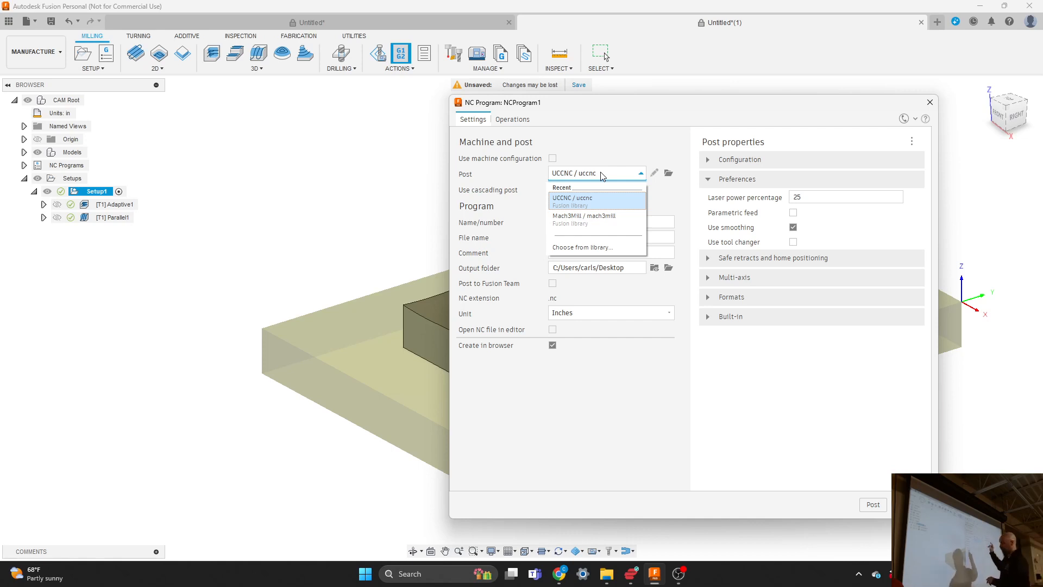
{"action": "left_click", "coordinate": [596, 251]}
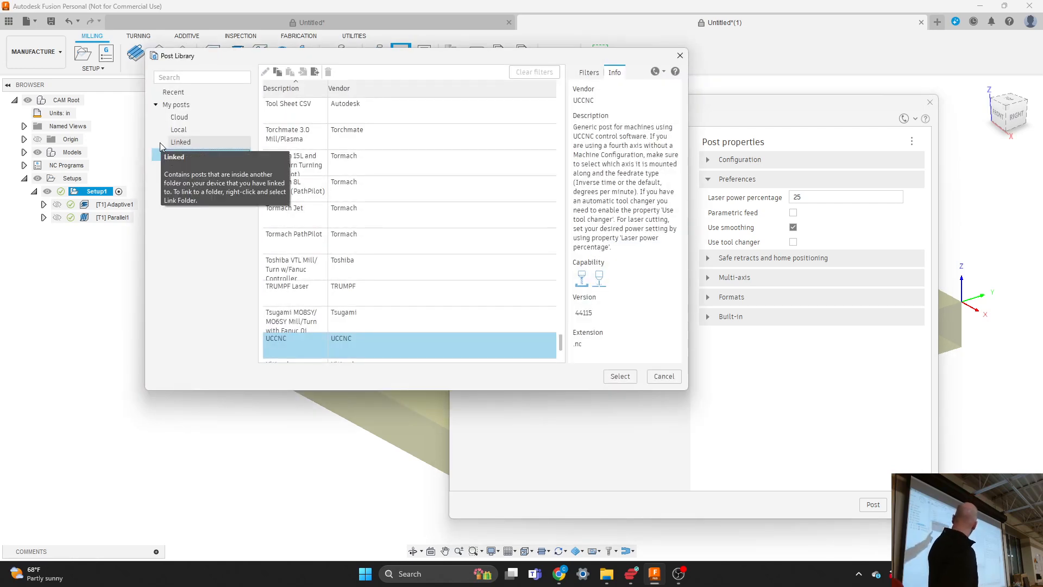
{"action": "scroll", "coordinate": [386, 206], "scroll_direction": "down", "scroll_amount": 1}
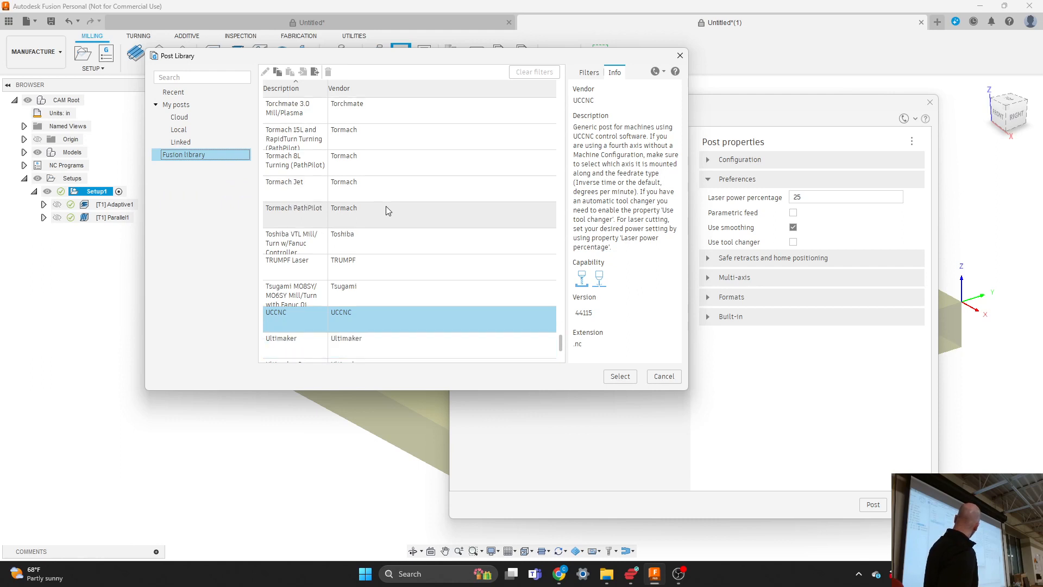
{"action": "scroll", "coordinate": [386, 206], "scroll_direction": "down", "scroll_amount": 3}
{"action": "scroll", "coordinate": [386, 207], "scroll_direction": "up", "scroll_amount": 3}
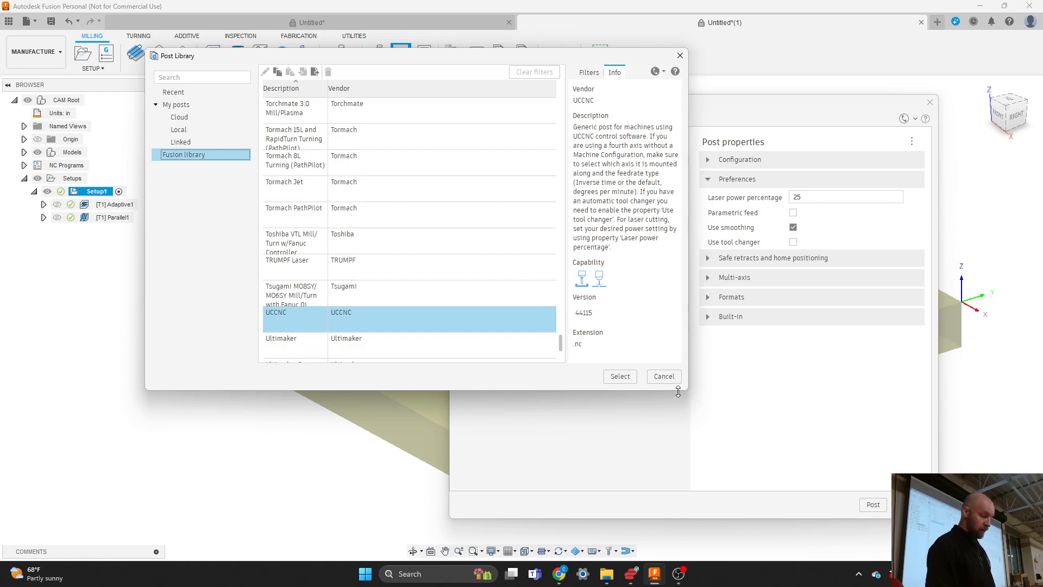
{"action": "left_click", "coordinate": [664, 376]}
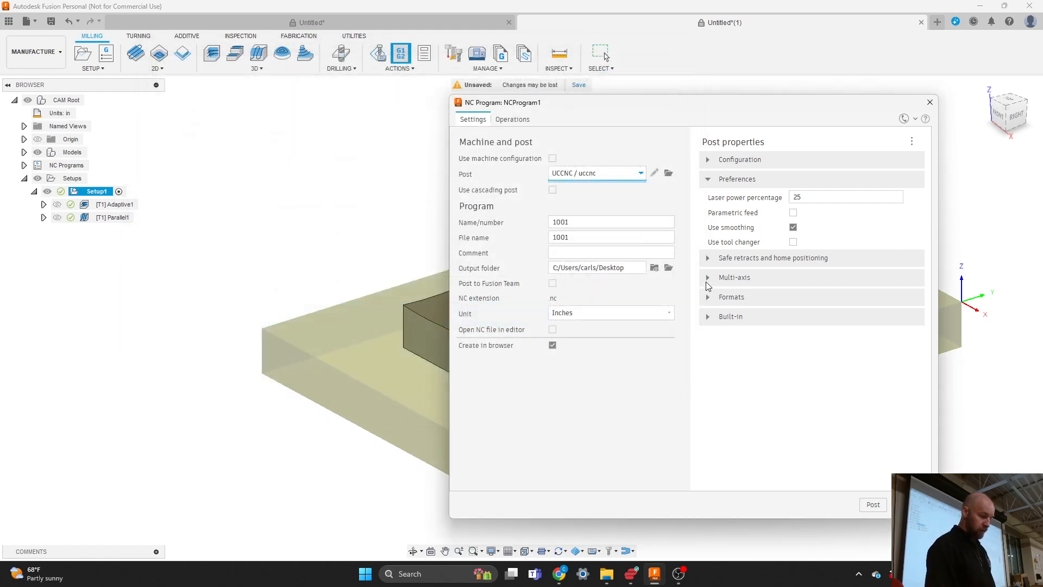
{"action": "left_click", "coordinate": [708, 259]}
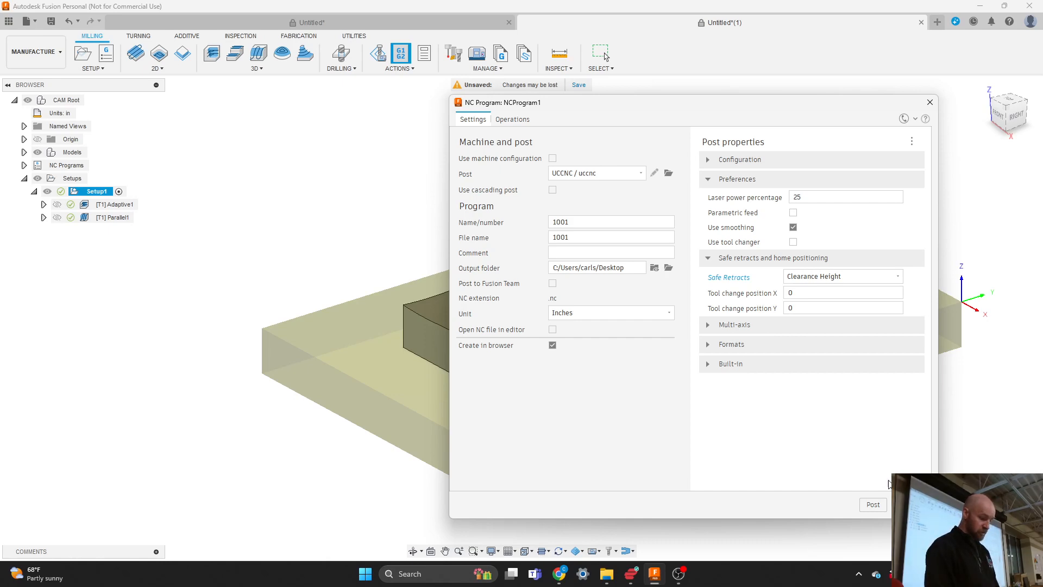
{"action": "left_click", "coordinate": [605, 56]}
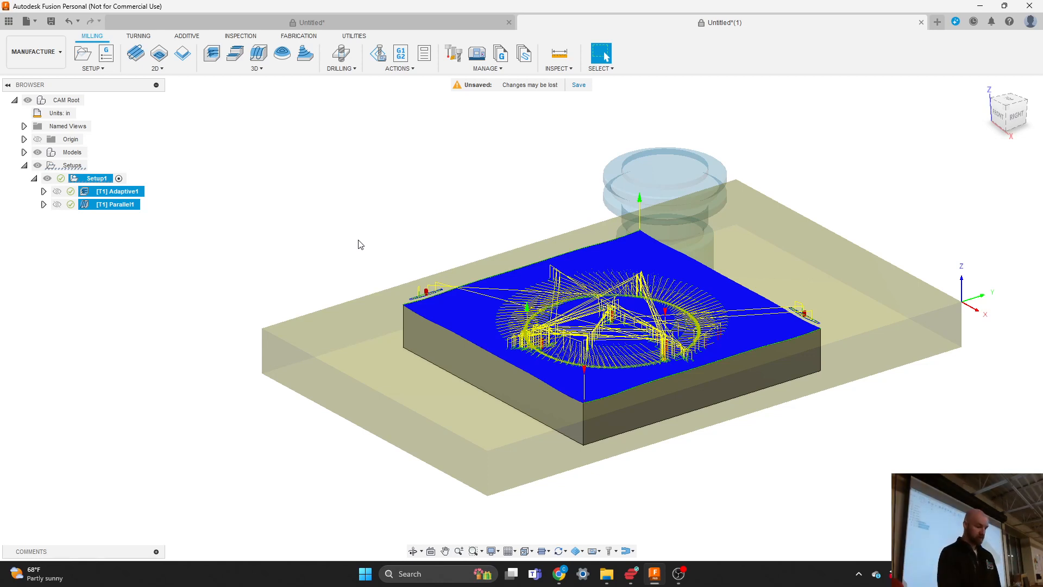
Inspect the adaptive and parallel toolpaths of Setup1 up close on the block's wavy top.
{"action": "scroll", "coordinate": [582, 382], "scroll_direction": "up", "scroll_amount": 5}
{"action": "scroll", "coordinate": [587, 382], "scroll_direction": "up", "scroll_amount": 4}
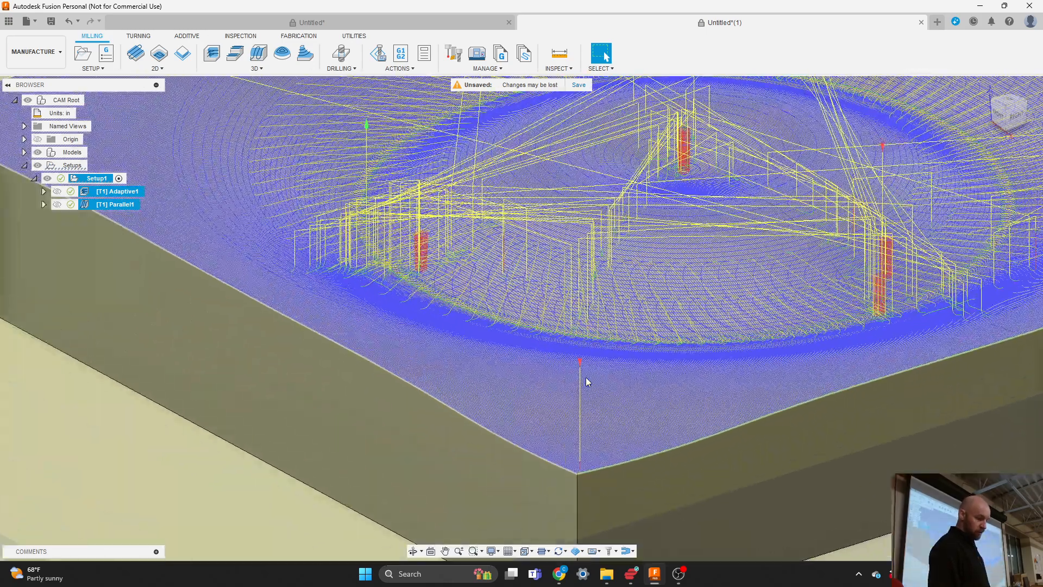
{"action": "scroll", "coordinate": [476, 422], "scroll_direction": "down", "scroll_amount": 6}
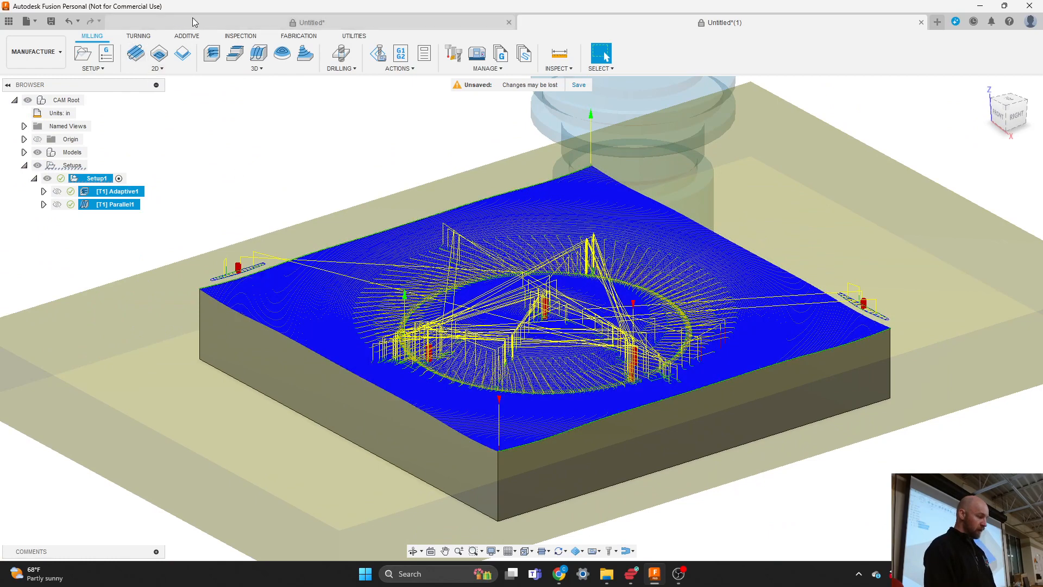
{"action": "left_click", "coordinate": [156, 22]}
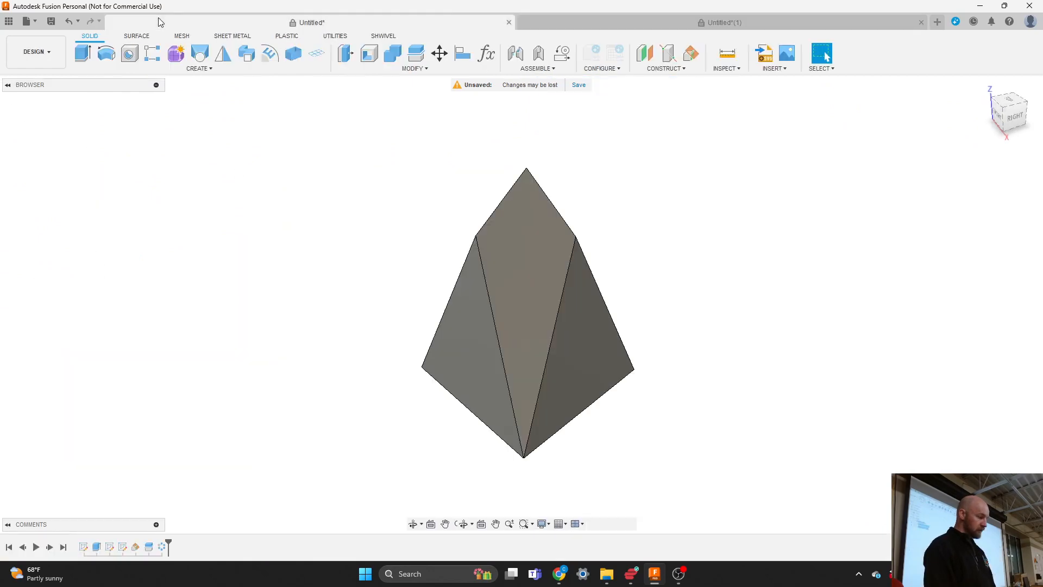
{"action": "left_click", "coordinate": [206, 70]}
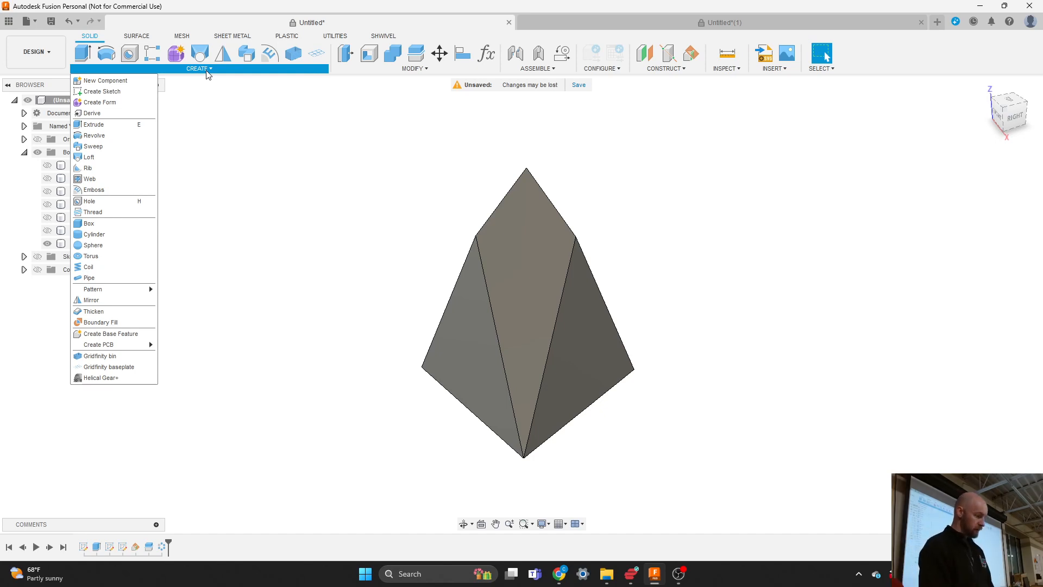
{"action": "left_click", "coordinate": [561, 26]}
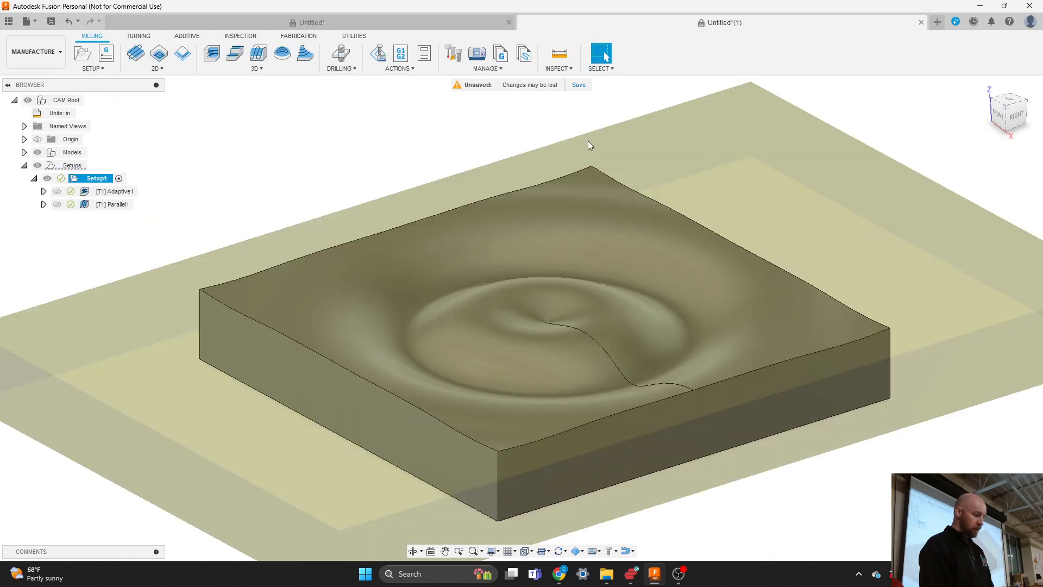
Post-process Setup1 as an NC program with the comment "1/4 inch ball end mill".
{"action": "scroll", "coordinate": [661, 254], "scroll_direction": "down", "scroll_amount": 5}
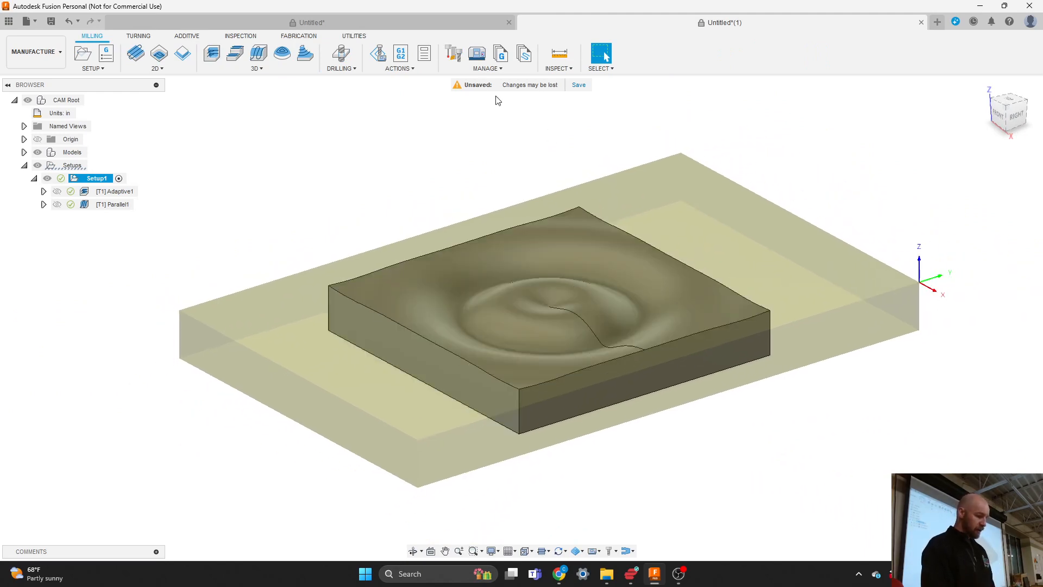
{"action": "left_click", "coordinate": [399, 70]}
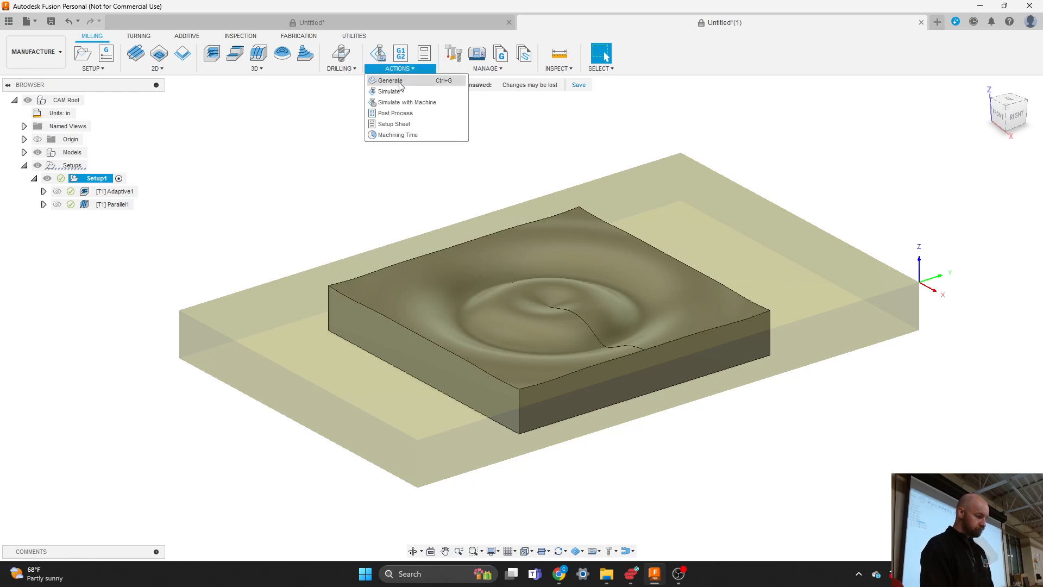
{"action": "left_click", "coordinate": [406, 114]}
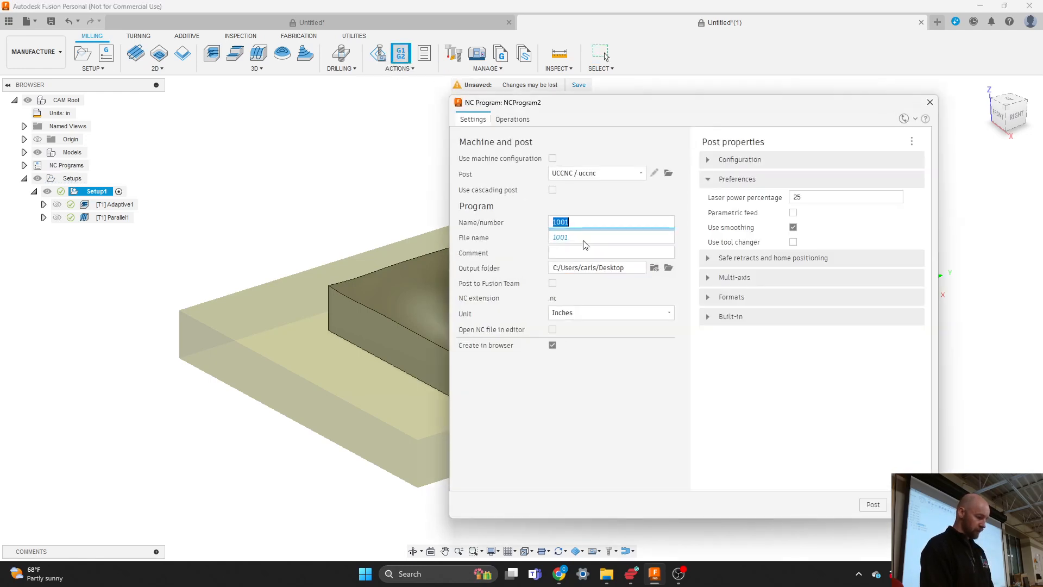
{"action": "left_click", "coordinate": [595, 255]}
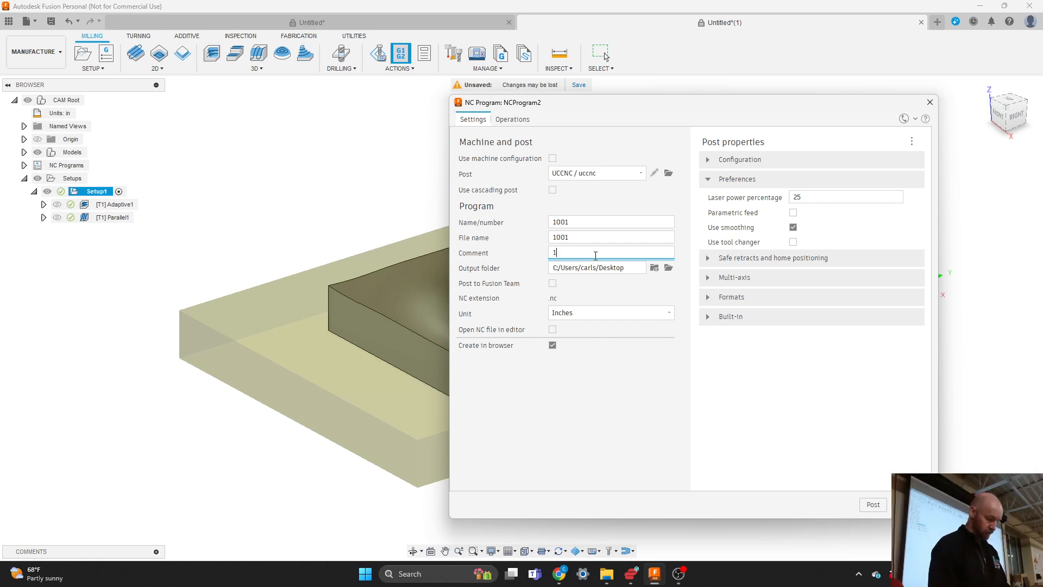
{"action": "type", "text": "/4 inch "}
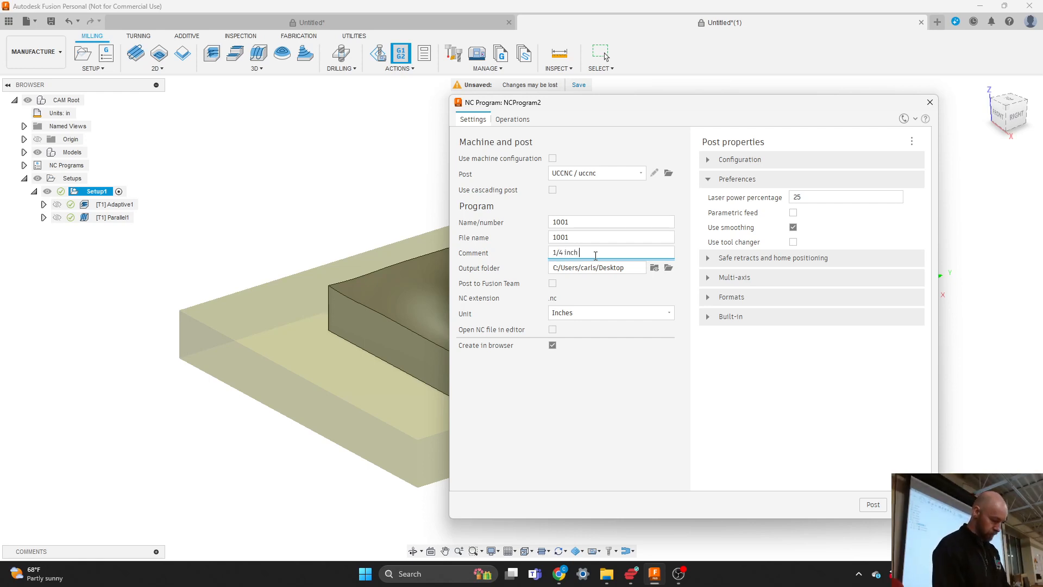
{"action": "type", "text": "ball end mill"}
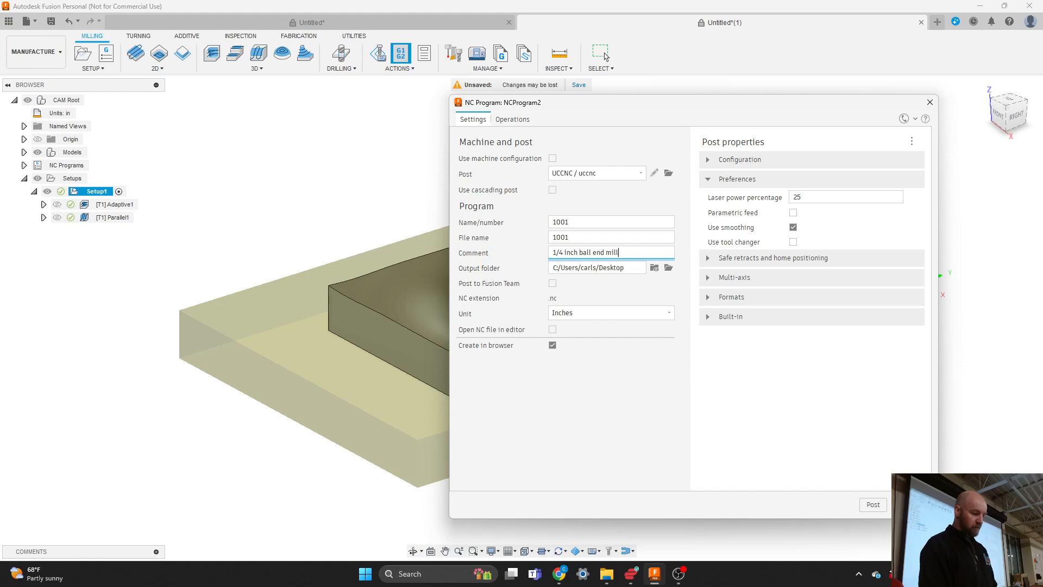
{"action": "left_click", "coordinate": [873, 504]}
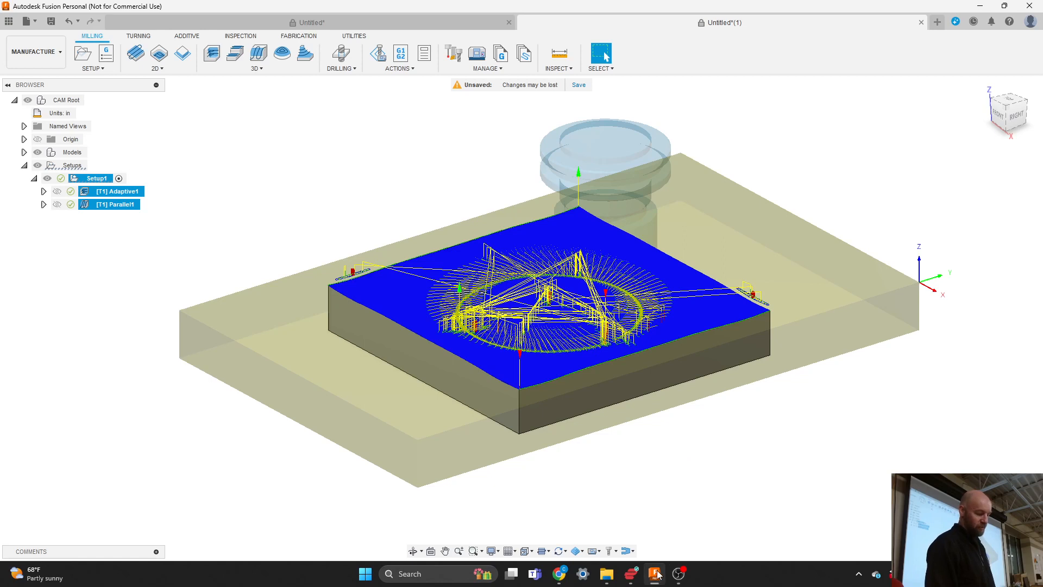
{"action": "mouse_move", "coordinate": [657, 576]}
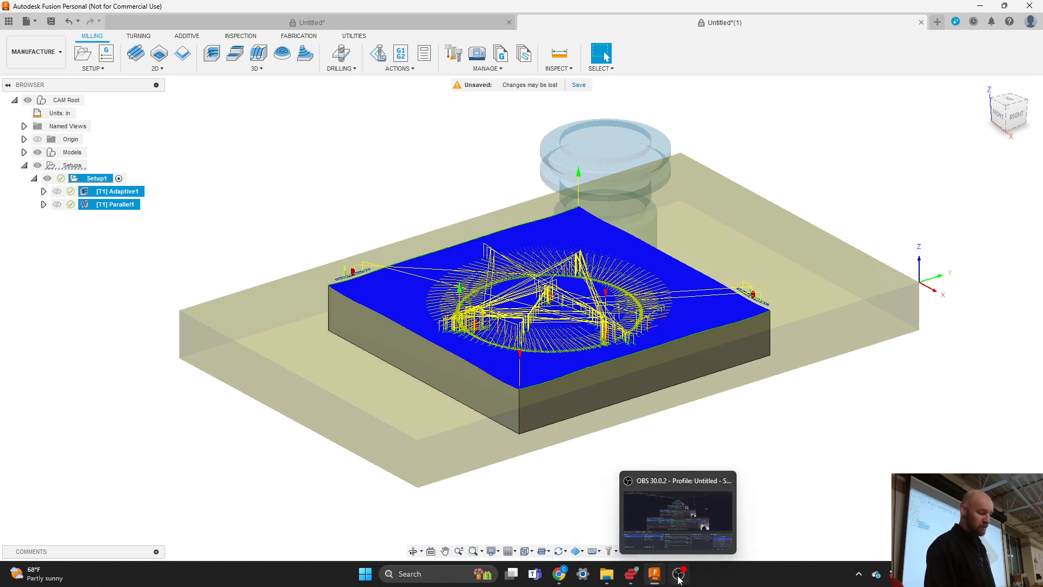
{"action": "left_click", "coordinate": [678, 577]}
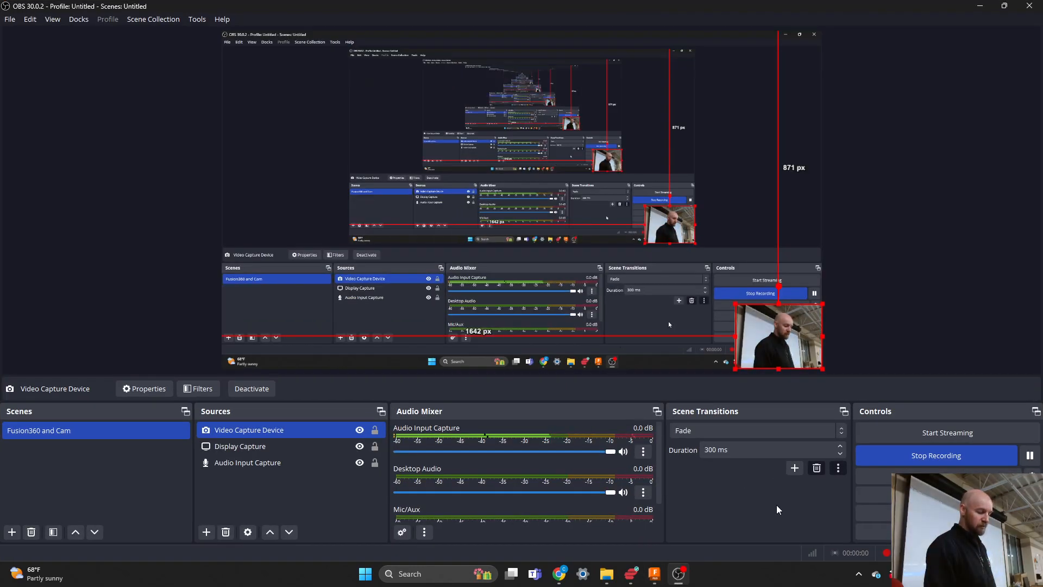